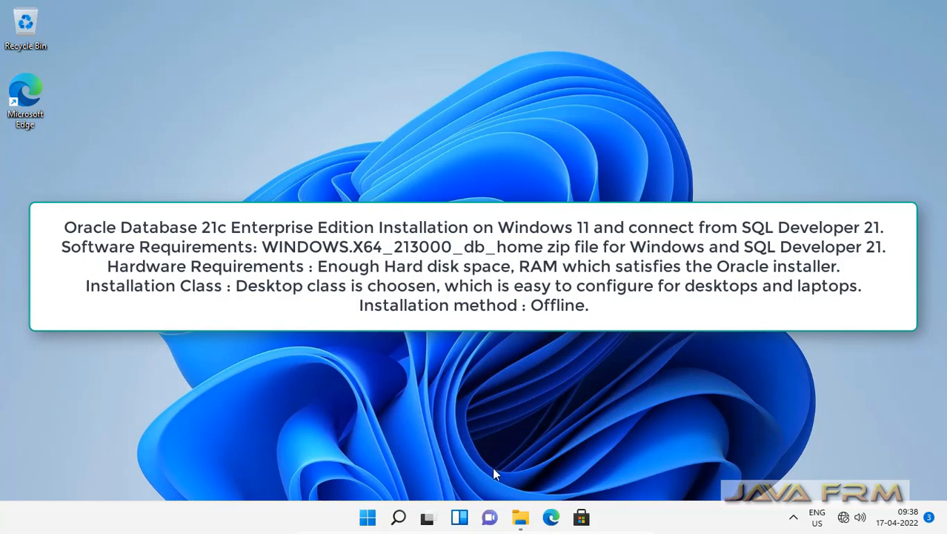
# From File Explorer, open This PC's Properties to show the About page with device specs
pyautogui.click(521, 519)
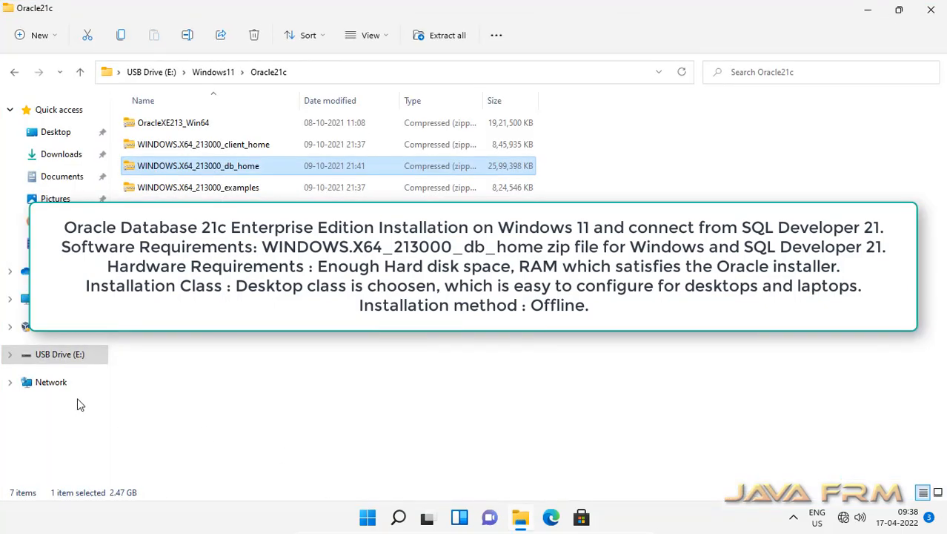
pyautogui.click(52, 299)
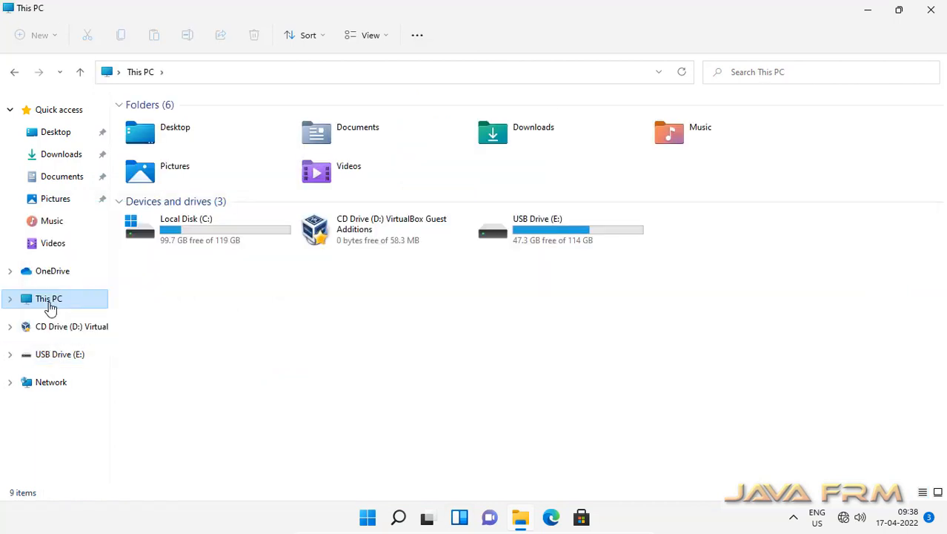
pyautogui.rightClick(51, 308)
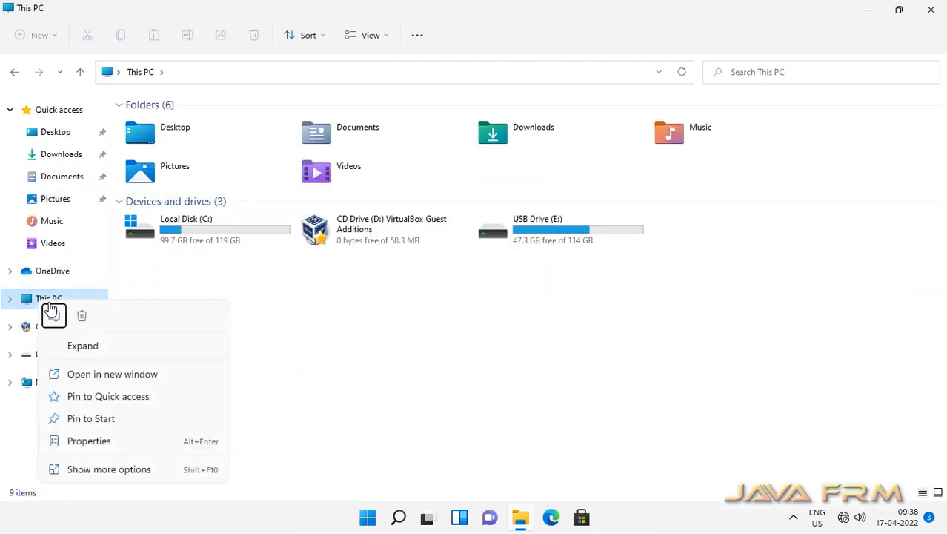
pyautogui.click(87, 443)
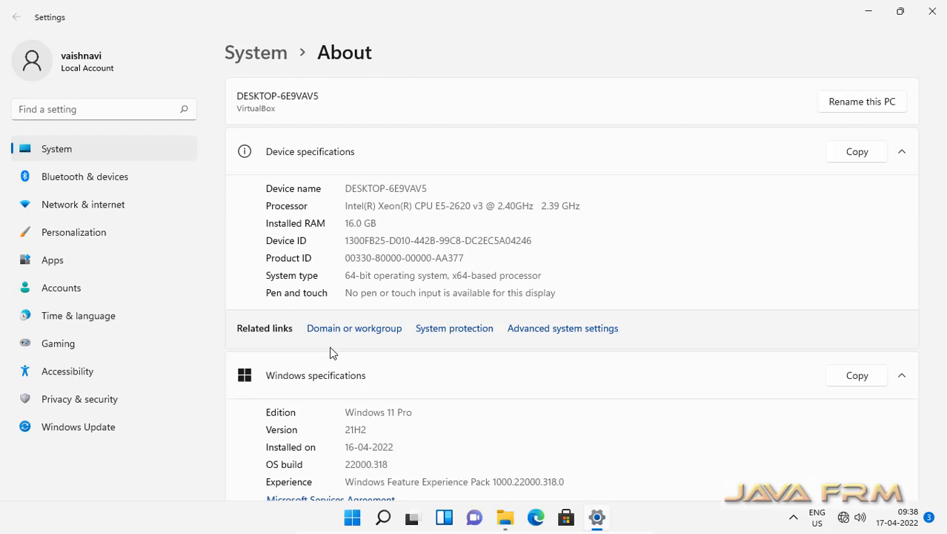
# Check that the Edition reads Windows 11 Pro, then close the About settings page
pyautogui.scroll(-3, 332, 352)
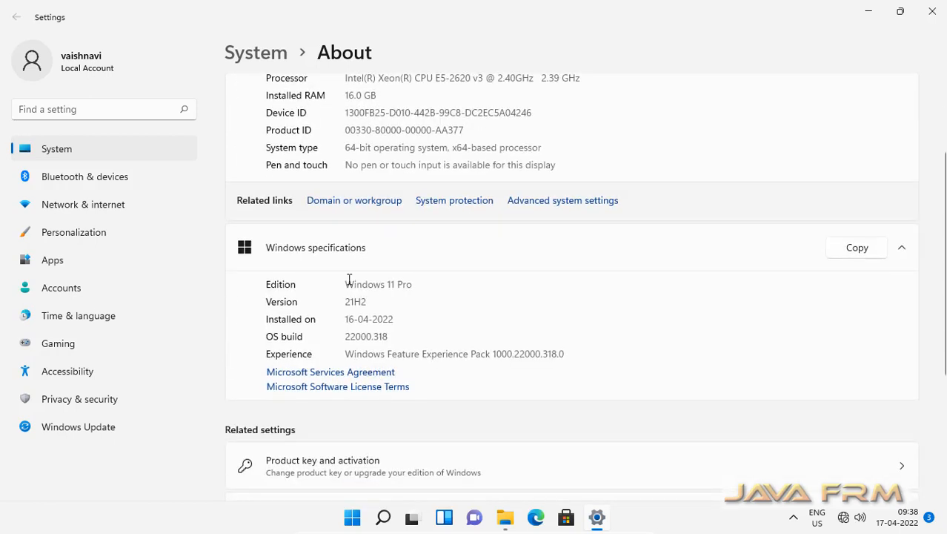
pyautogui.moveTo(345, 284); pyautogui.dragTo(417, 279)
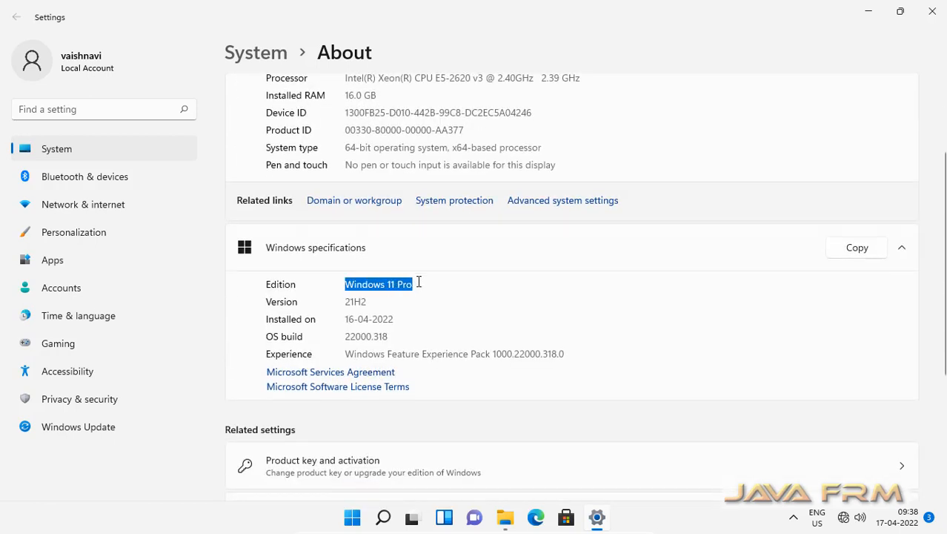
pyautogui.scroll(3, 418, 286)
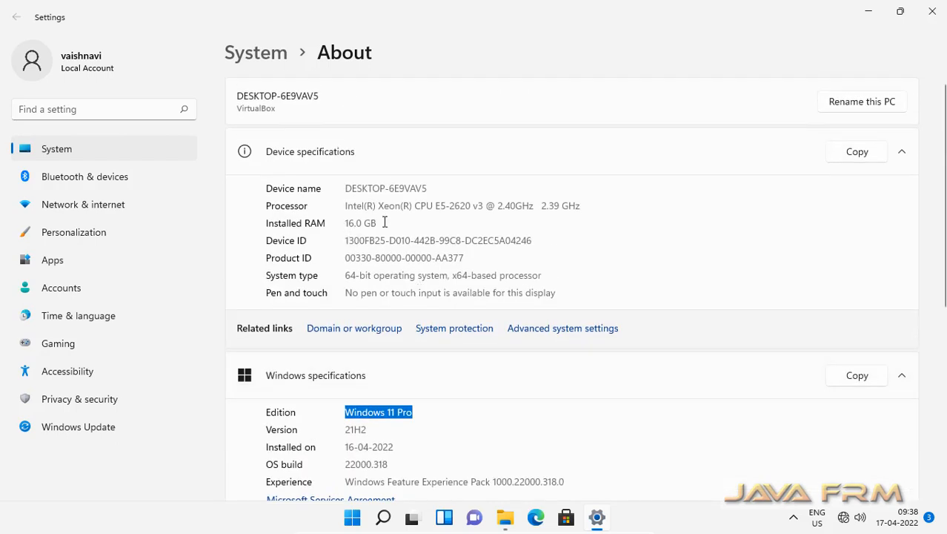
pyautogui.click(931, 19)
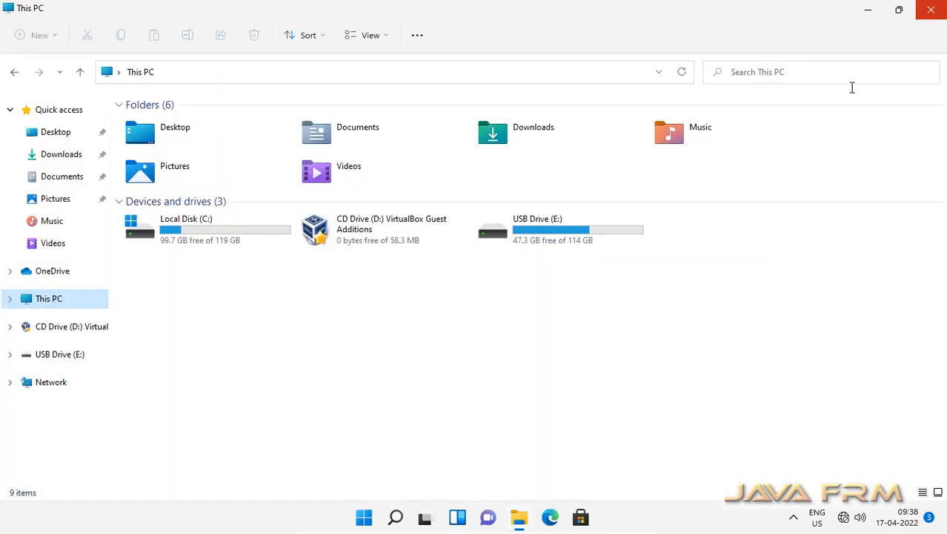
pyautogui.click(709, 528)
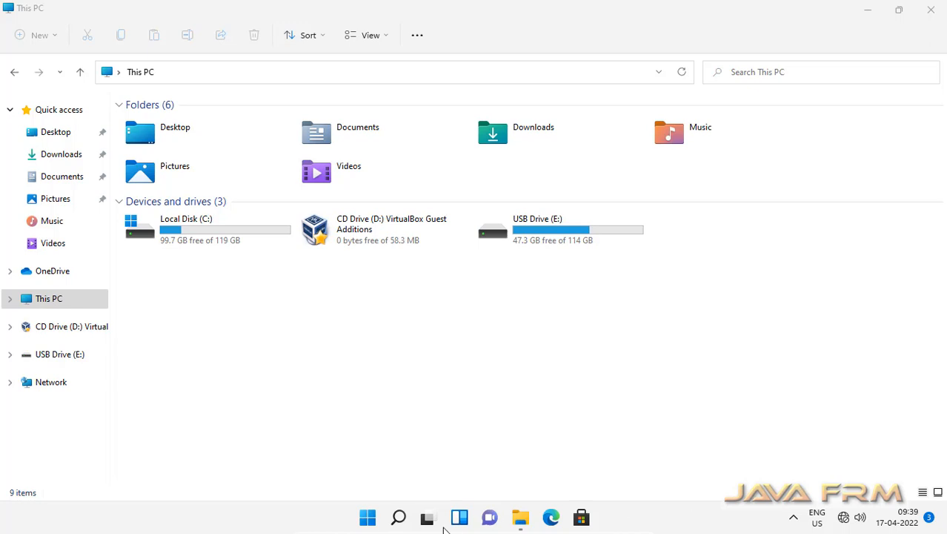
pyautogui.click(368, 517)
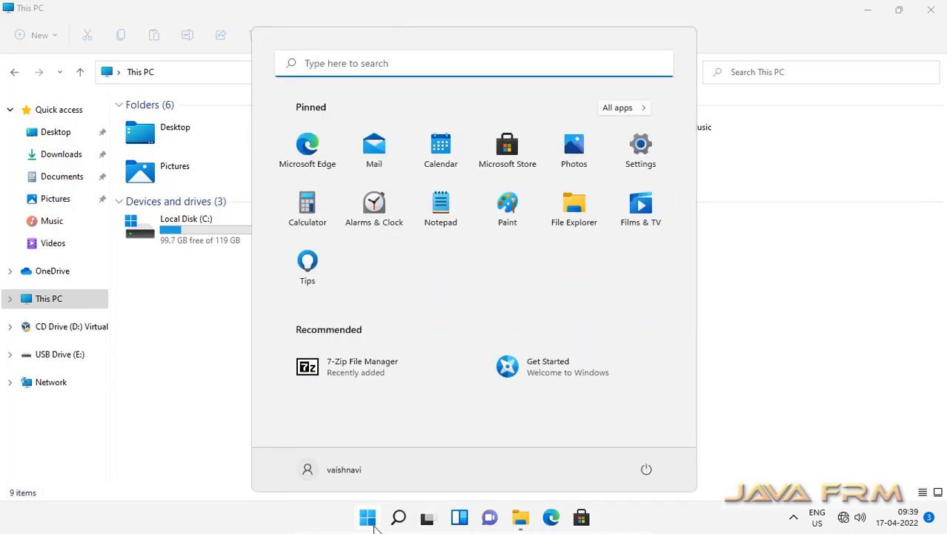
pyautogui.click(349, 65)
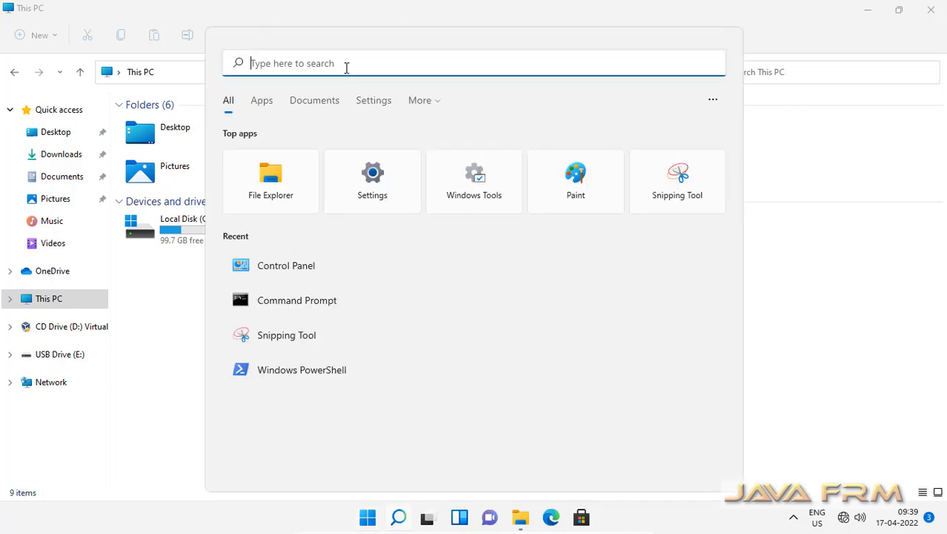
pyautogui.write('task')
pyautogui.click(295, 175)
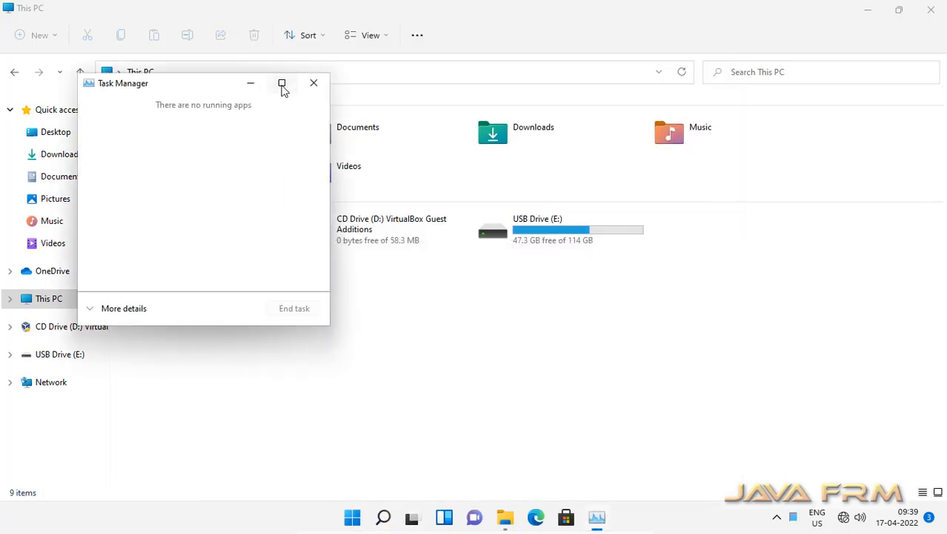
pyautogui.click(282, 85)
pyautogui.click(49, 485)
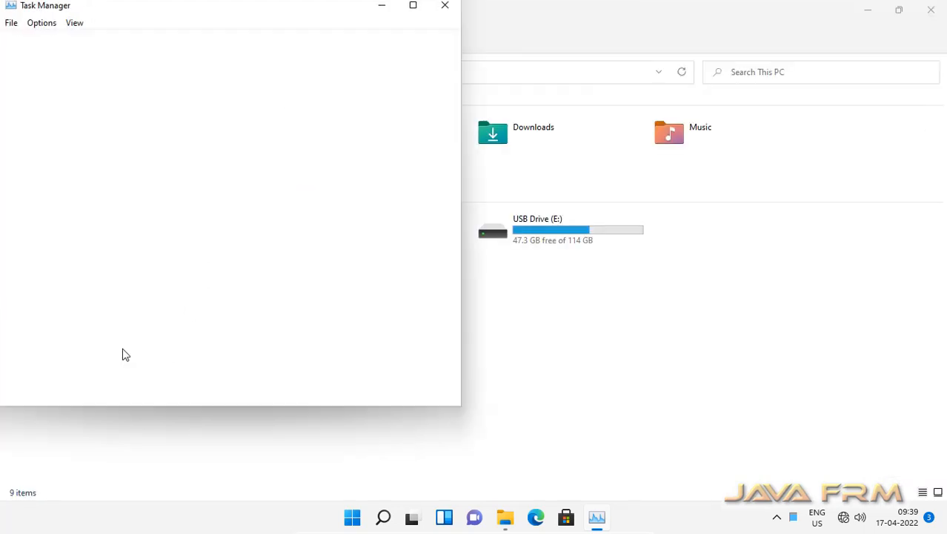
pyautogui.click(72, 40)
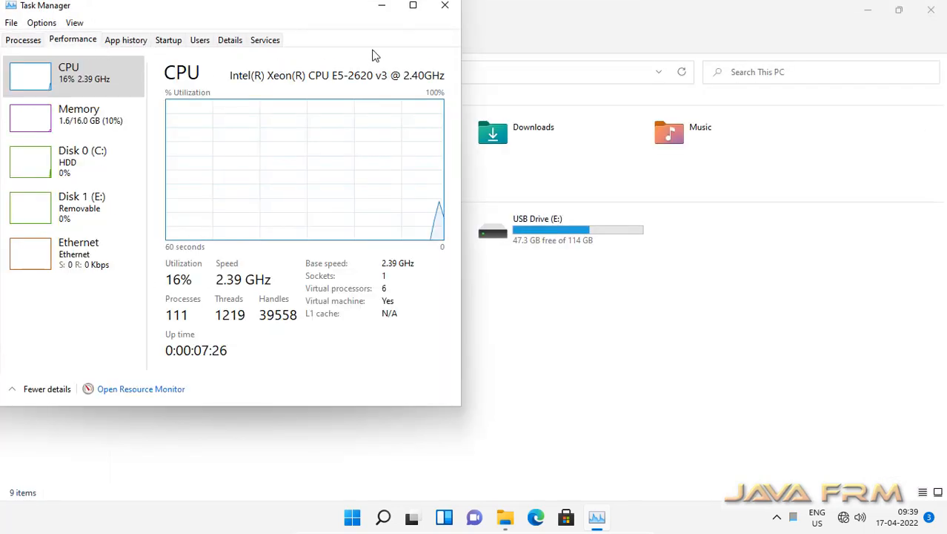
pyautogui.click(415, 7)
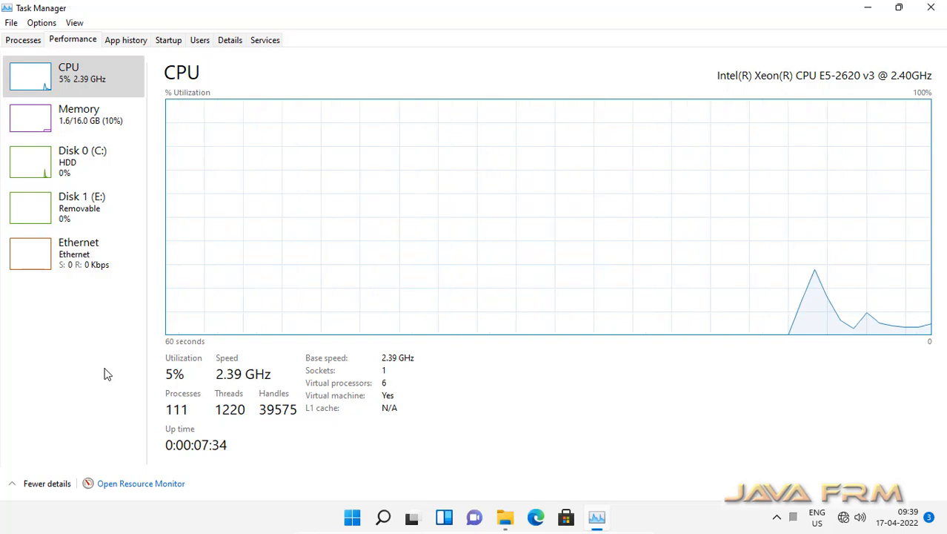
pyautogui.click(84, 120)
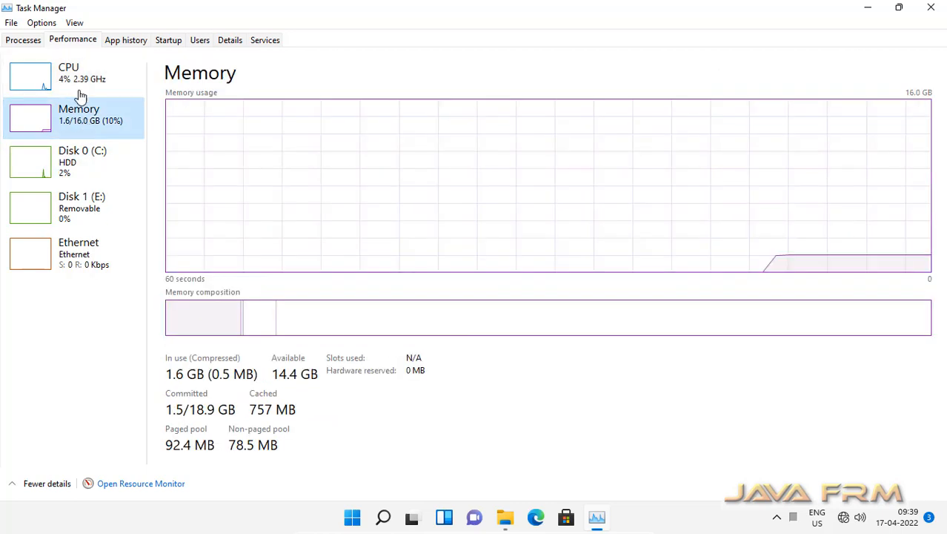
pyautogui.click(78, 84)
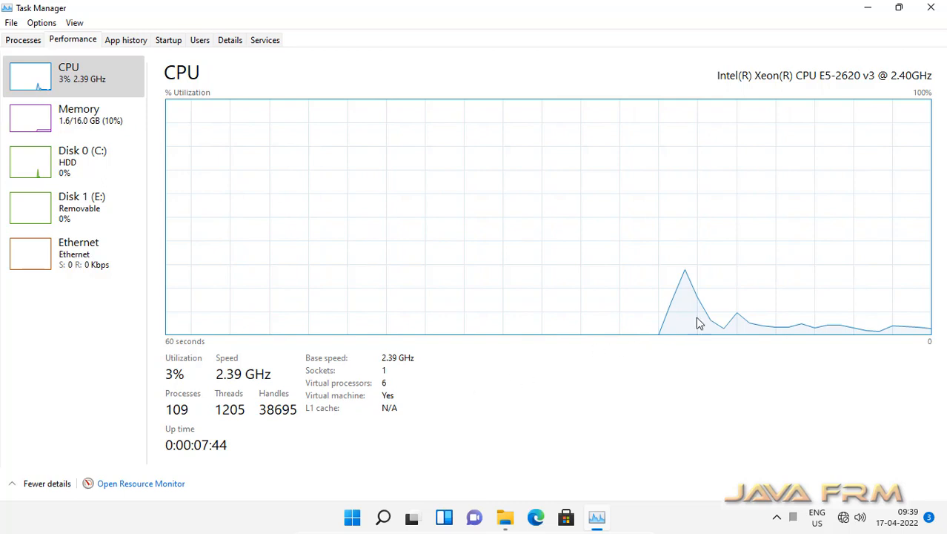
pyautogui.click(931, 8)
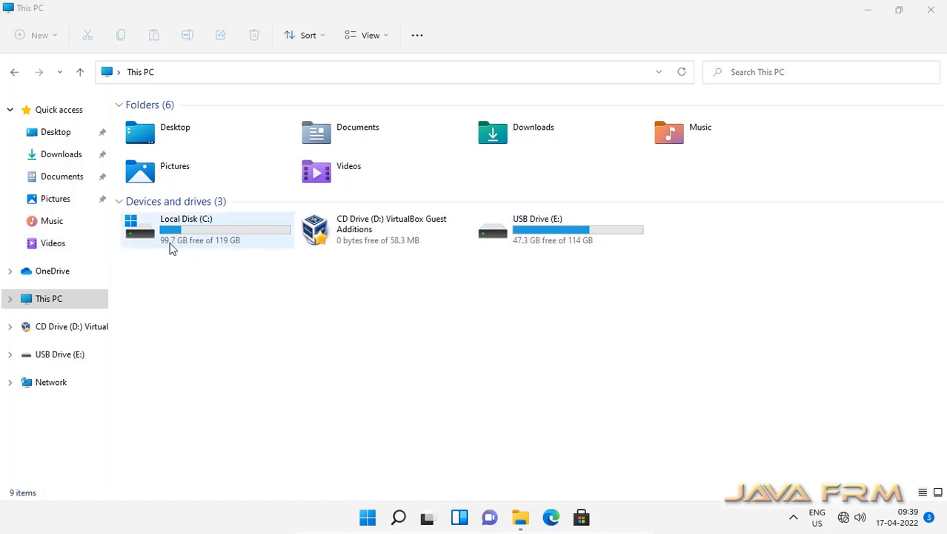
pyautogui.doubleClick(549, 234)
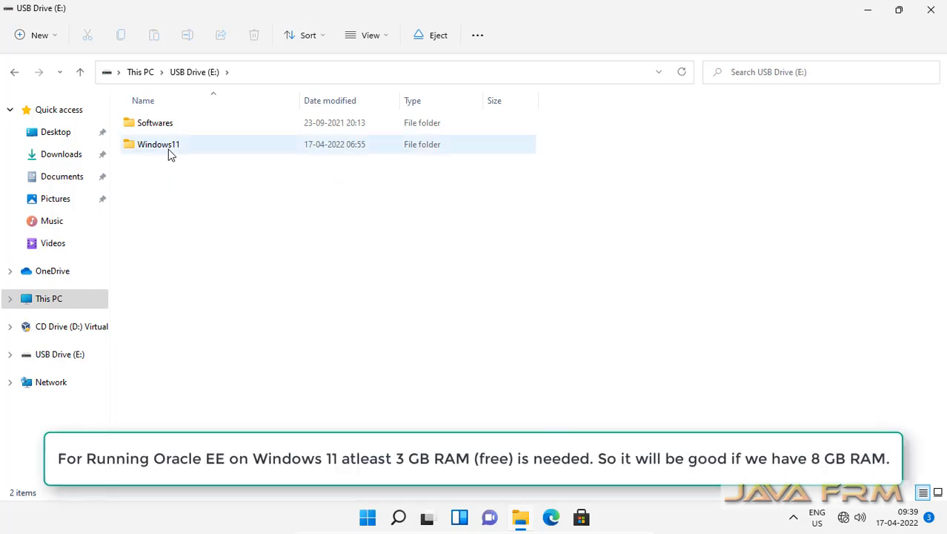
pyautogui.doubleClick(169, 149)
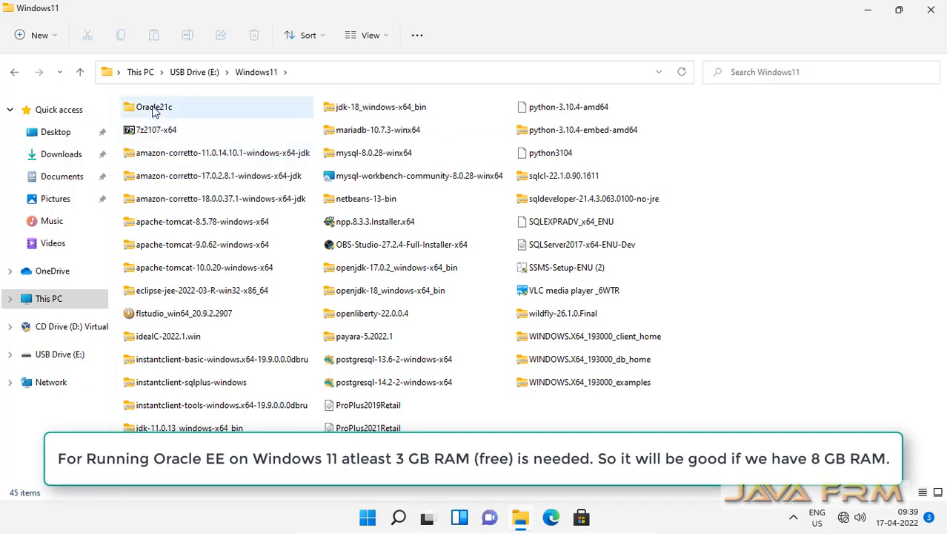
pyautogui.doubleClick(154, 108)
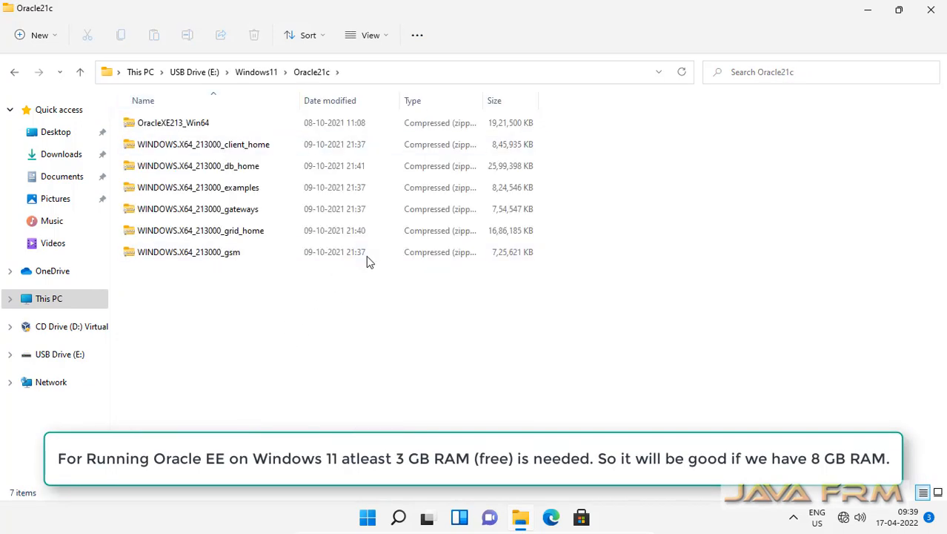
# Open WINDOWS.X64_213000_db_home.zip in 7-Zip and minimize the 7-Zip window
pyautogui.click(208, 167)
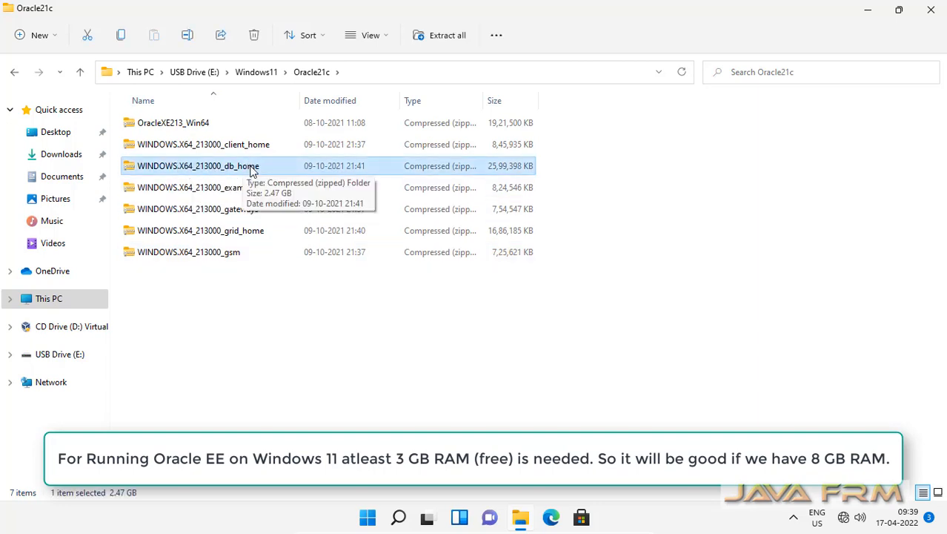
pyautogui.rightClick(209, 171)
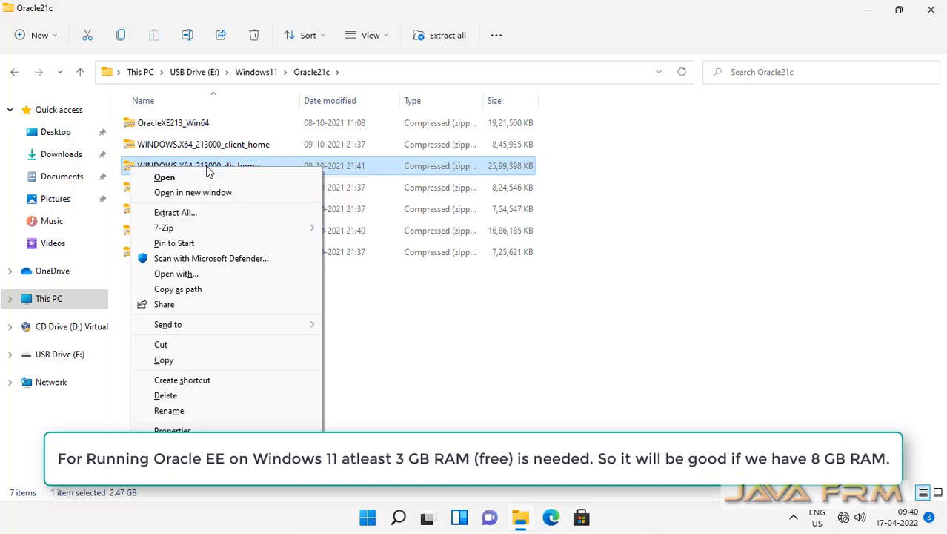
pyautogui.moveTo(227, 228)
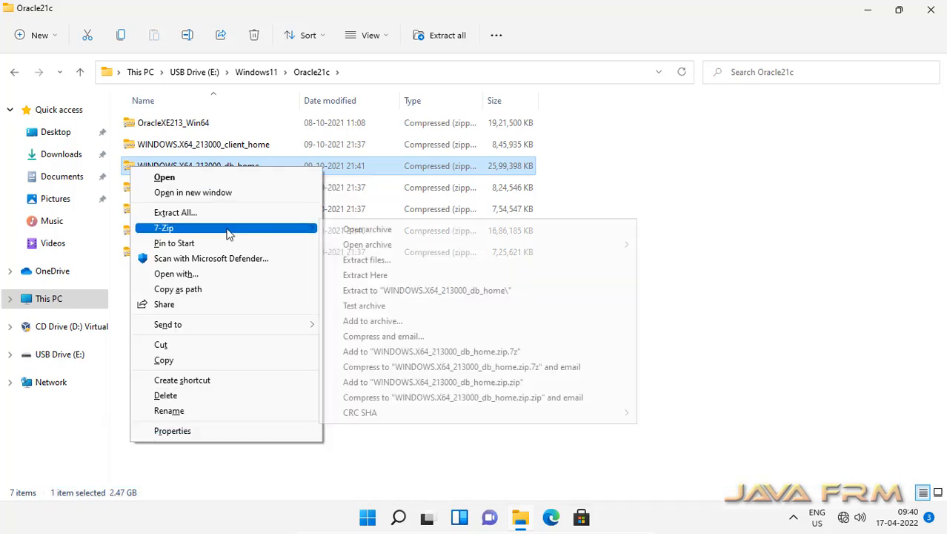
pyautogui.click(363, 234)
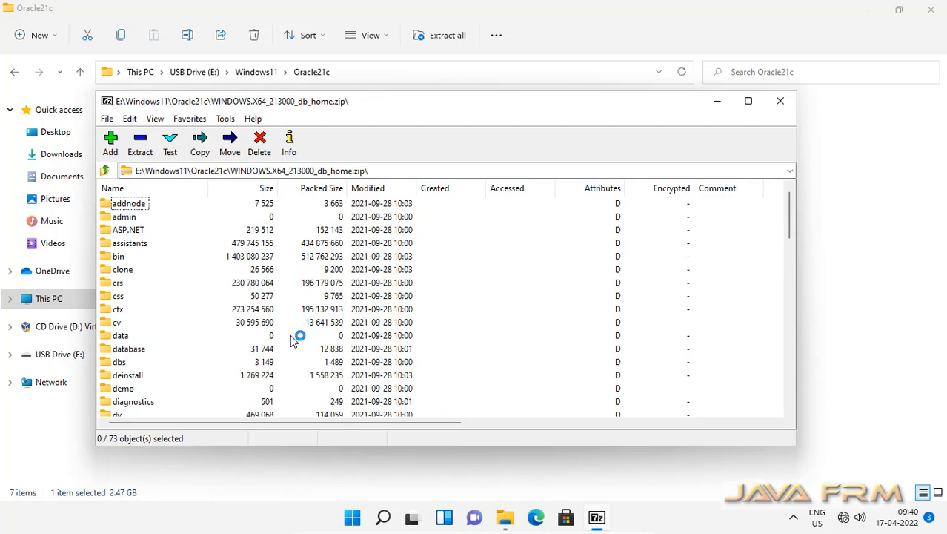
pyautogui.scroll(-10, 291, 340)
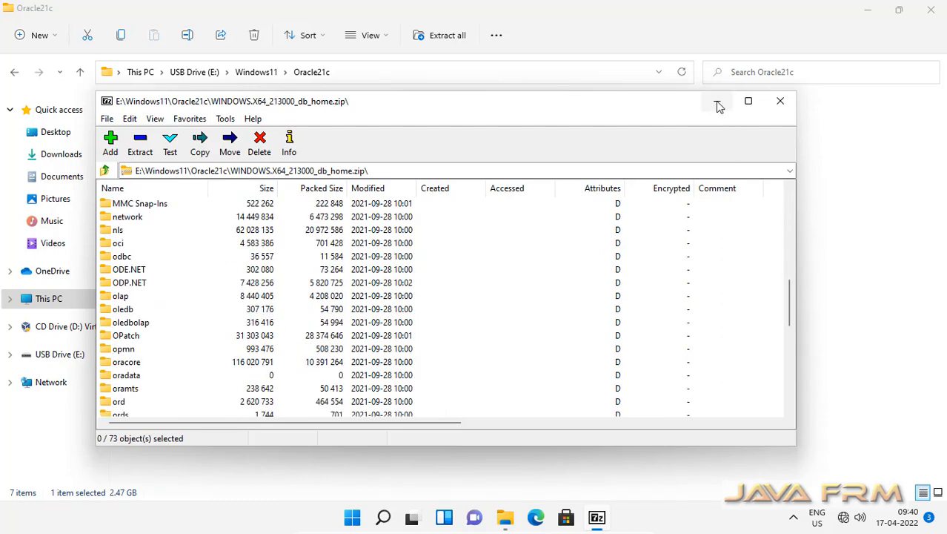
pyautogui.click(718, 105)
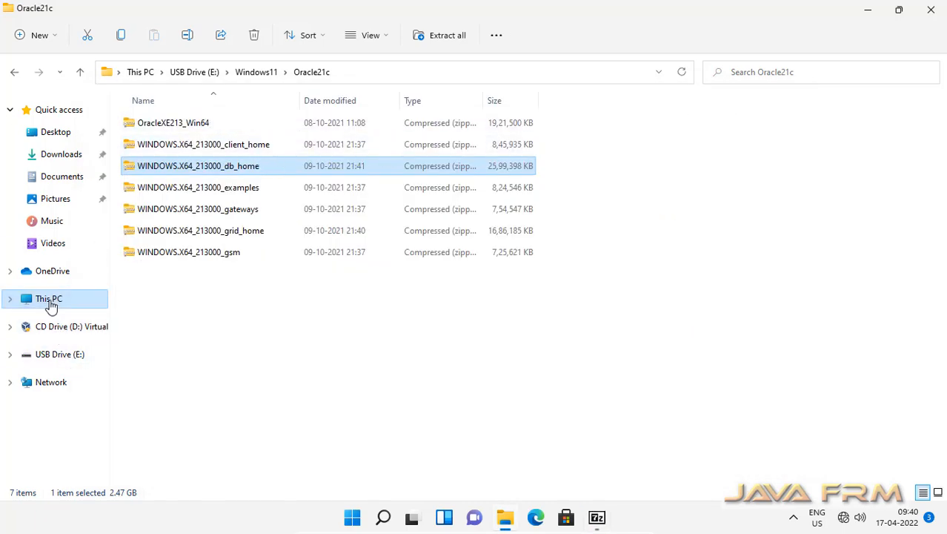
pyautogui.click(10, 298)
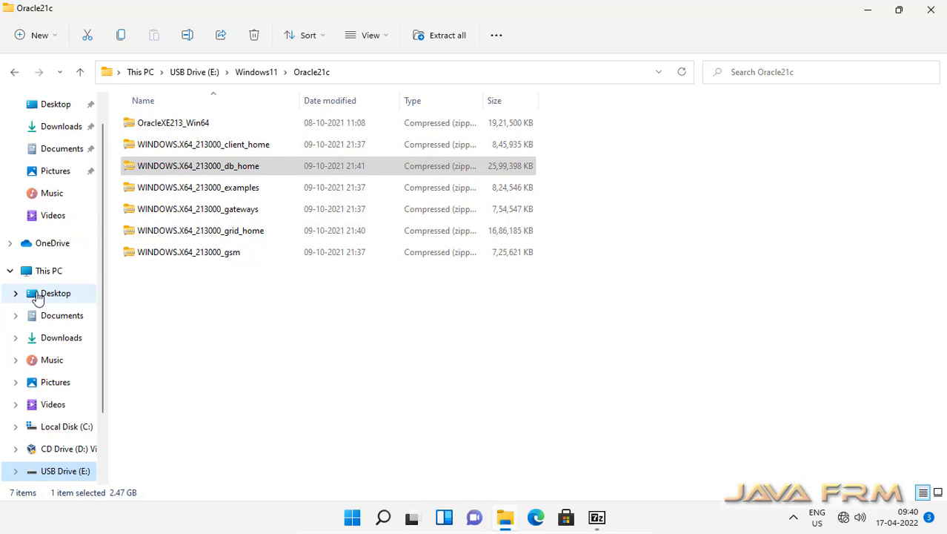
pyautogui.click(81, 426)
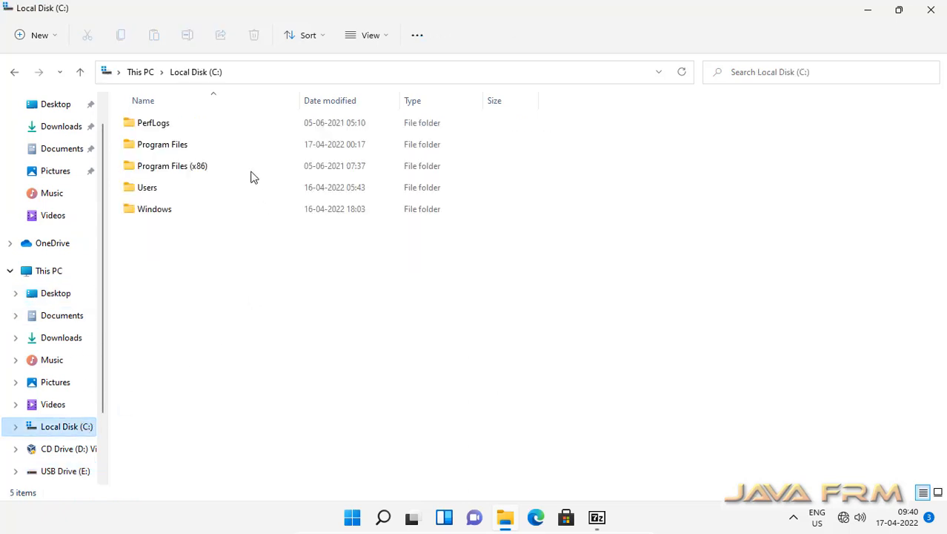
pyautogui.rightClick(206, 298)
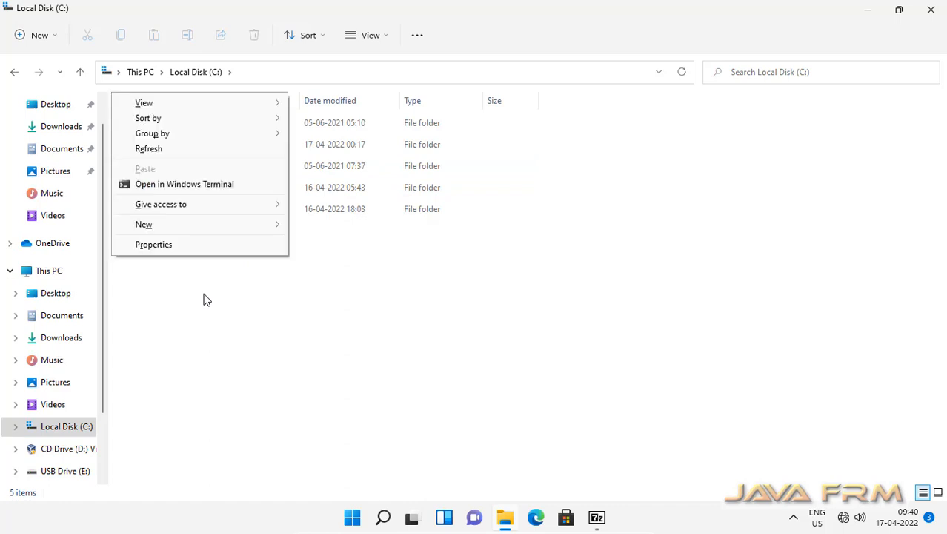
pyautogui.moveTo(195, 234)
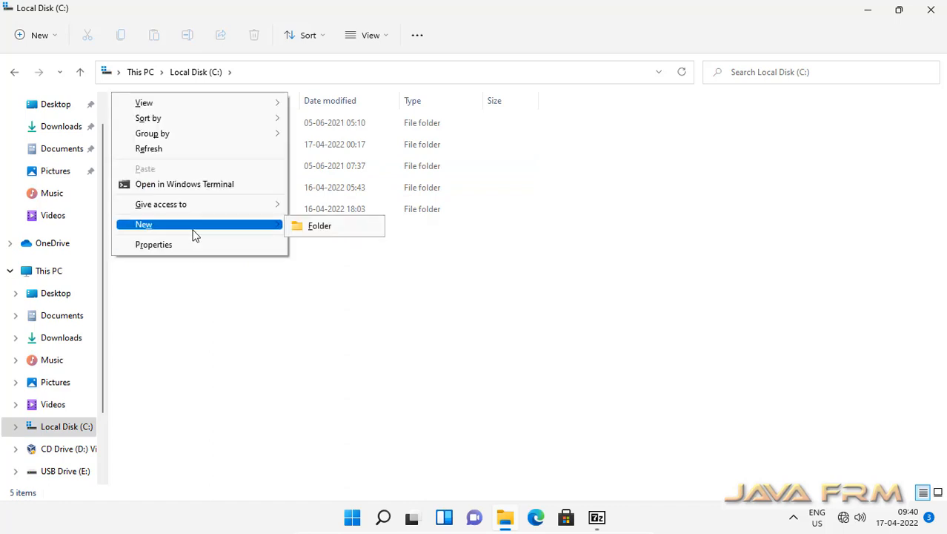
pyautogui.click(314, 229)
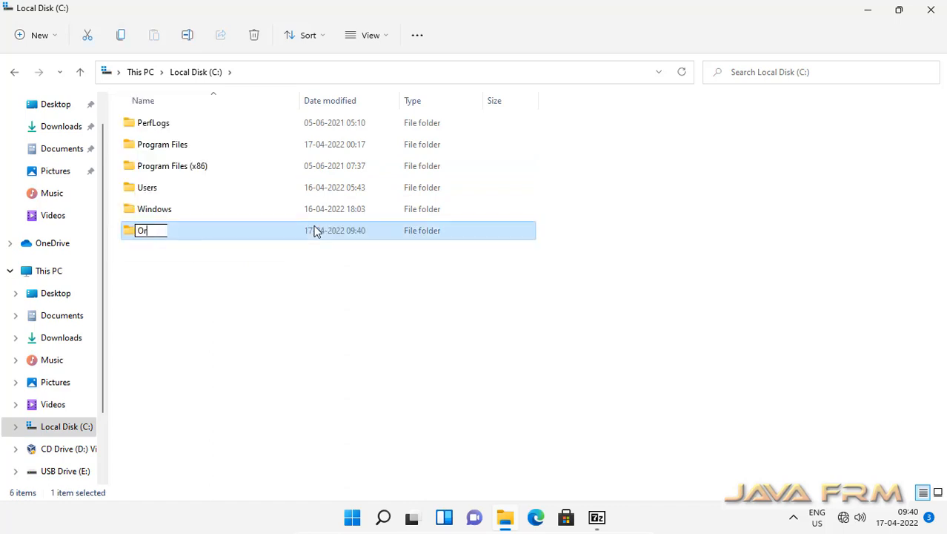
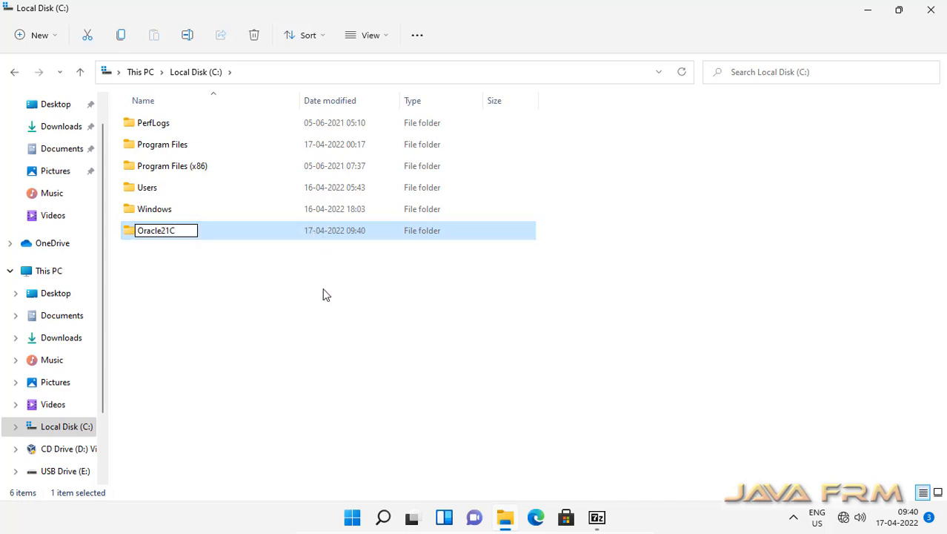
pyautogui.click(324, 295)
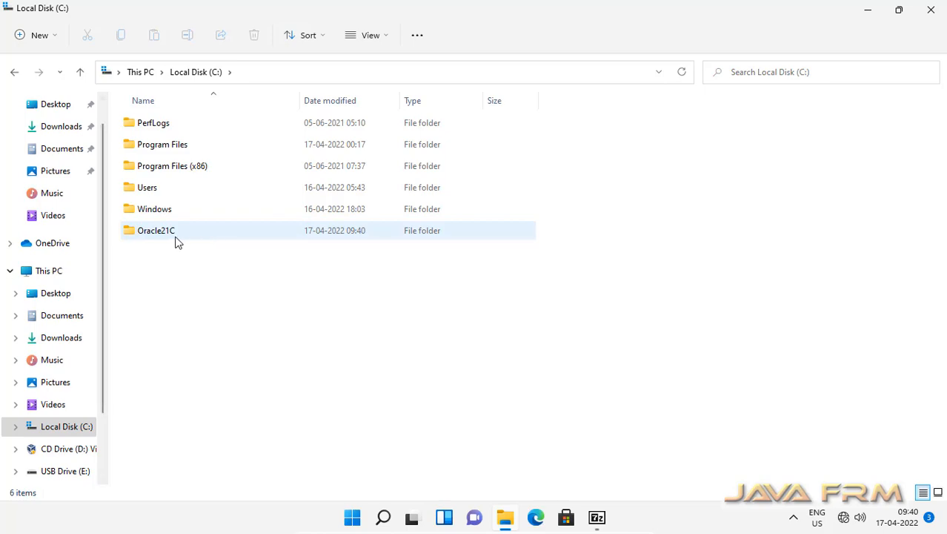
pyautogui.click(597, 518)
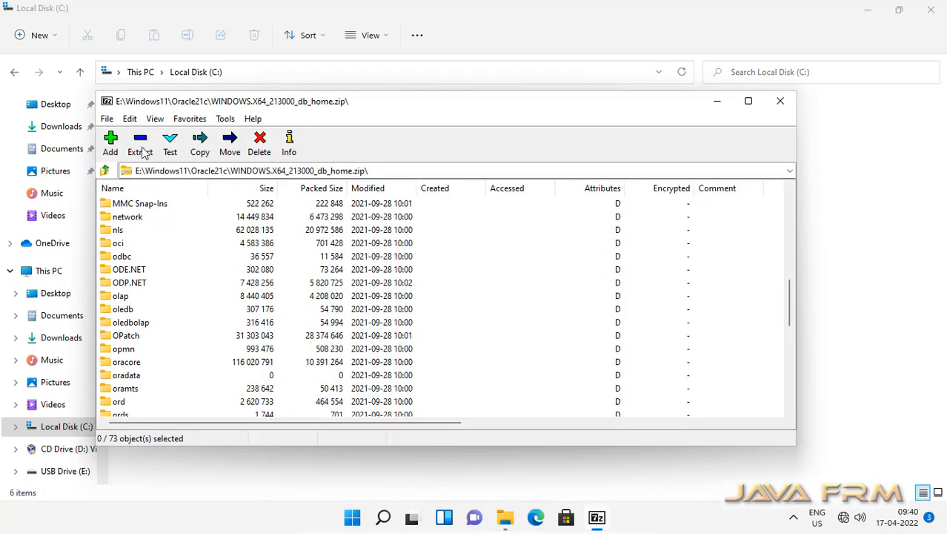
pyautogui.click(140, 147)
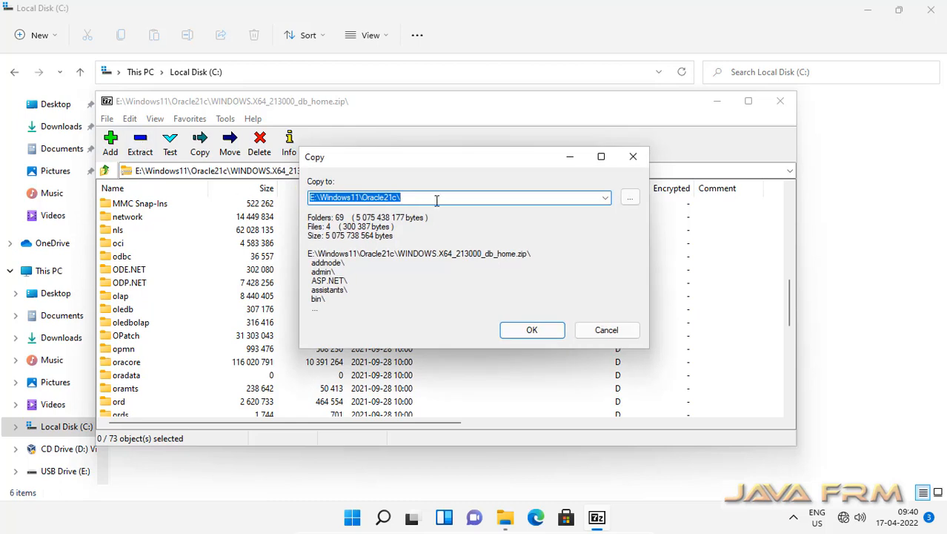
pyautogui.click(630, 197)
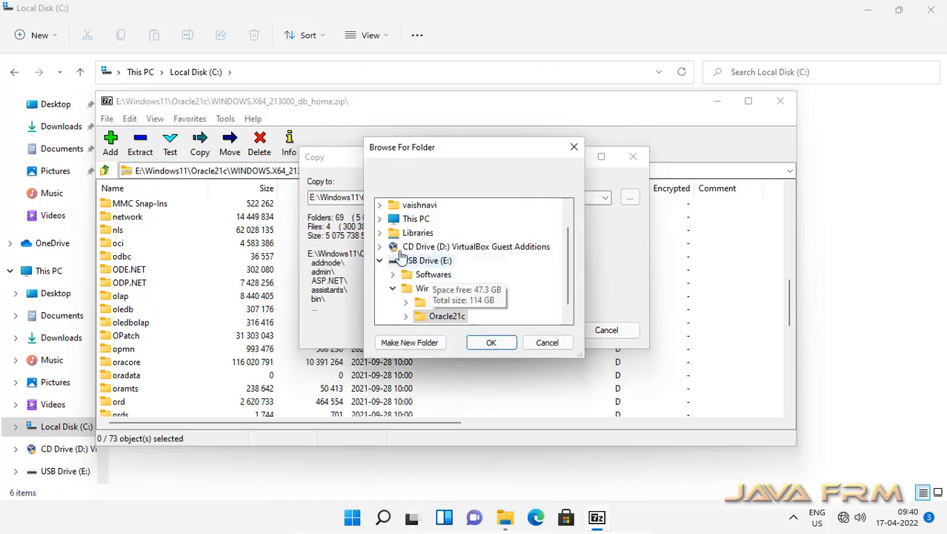
pyautogui.click(379, 218)
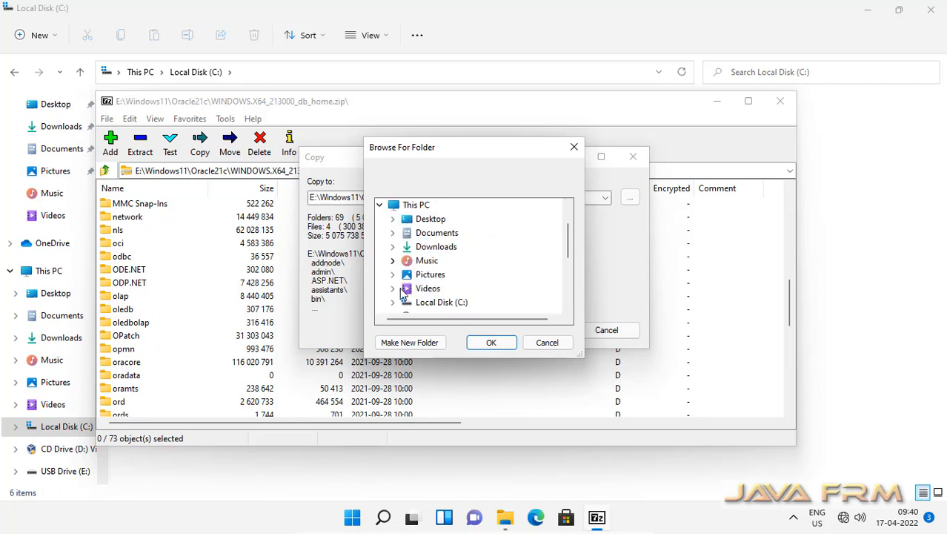
pyautogui.click(392, 303)
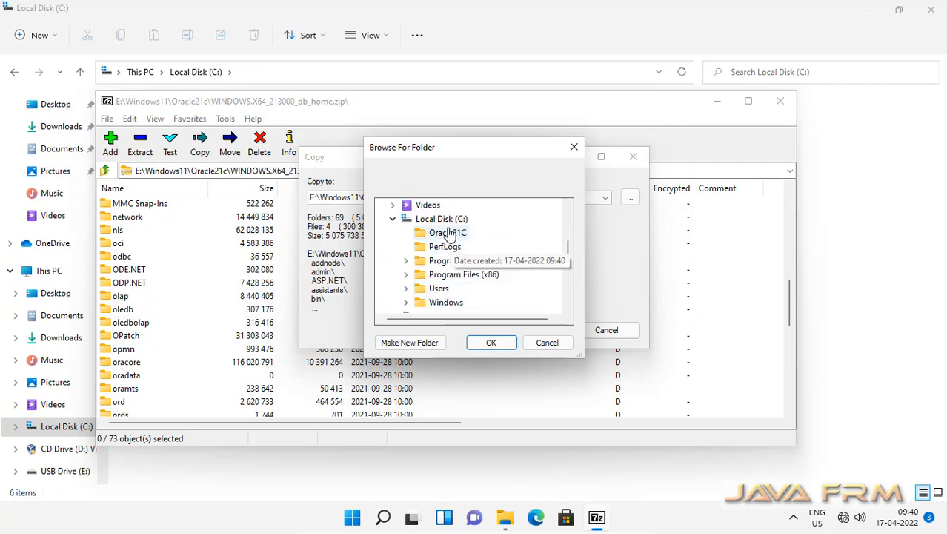
pyautogui.click(448, 232)
pyautogui.click(492, 341)
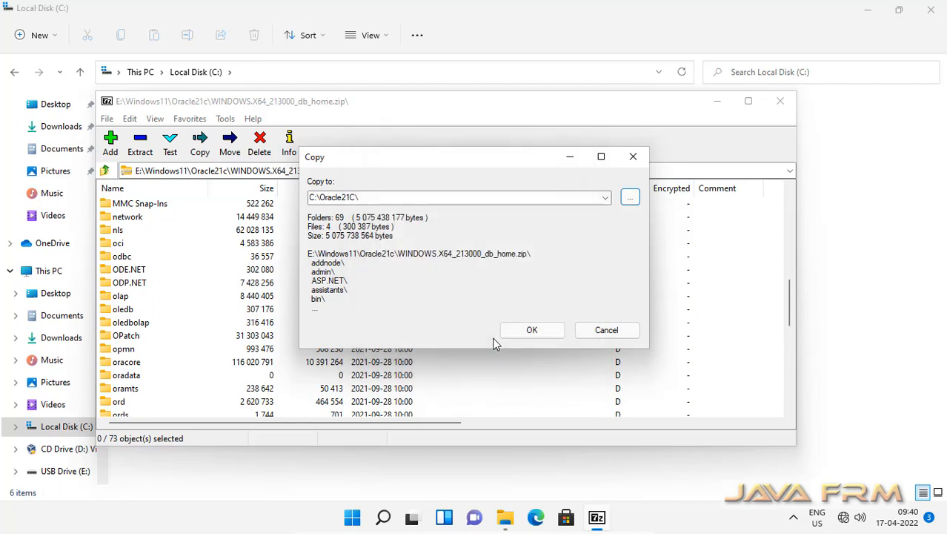
pyautogui.click(546, 332)
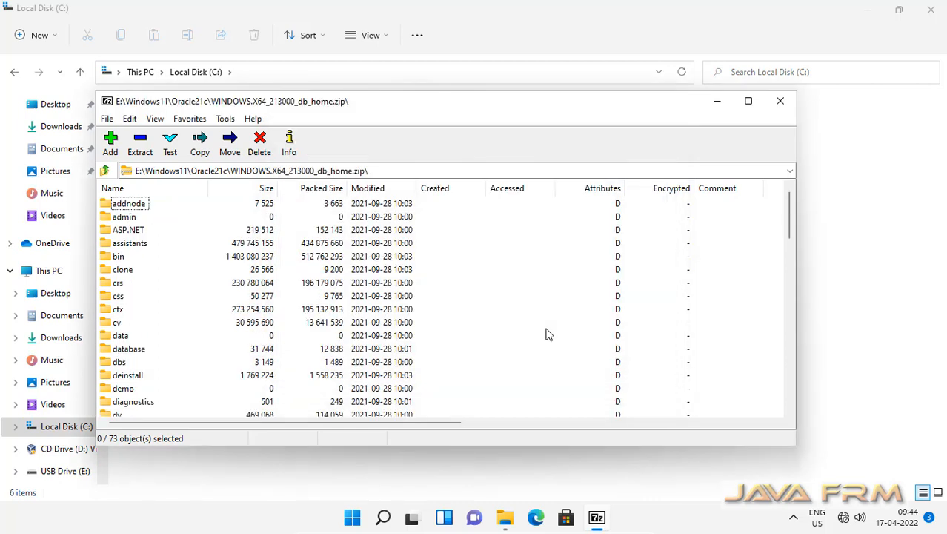
pyautogui.click(781, 102)
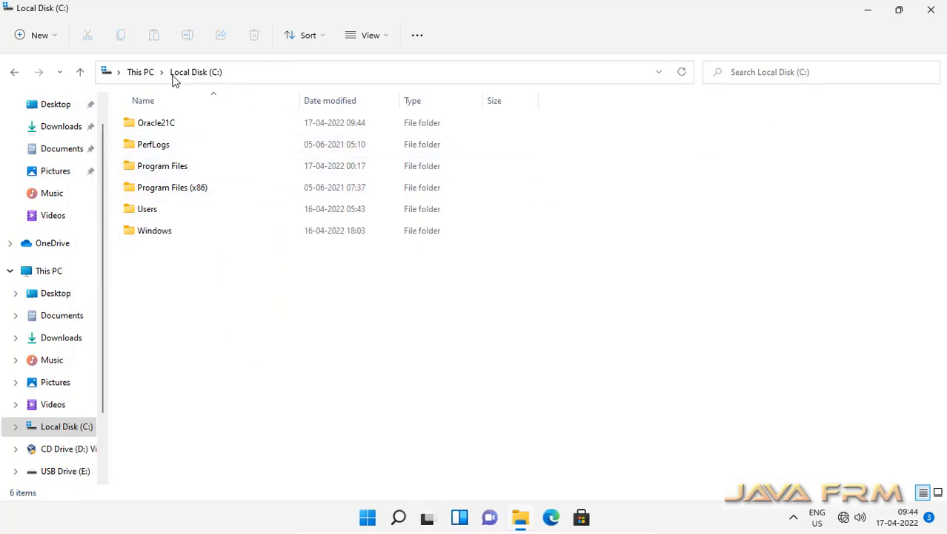
pyautogui.doubleClick(166, 124)
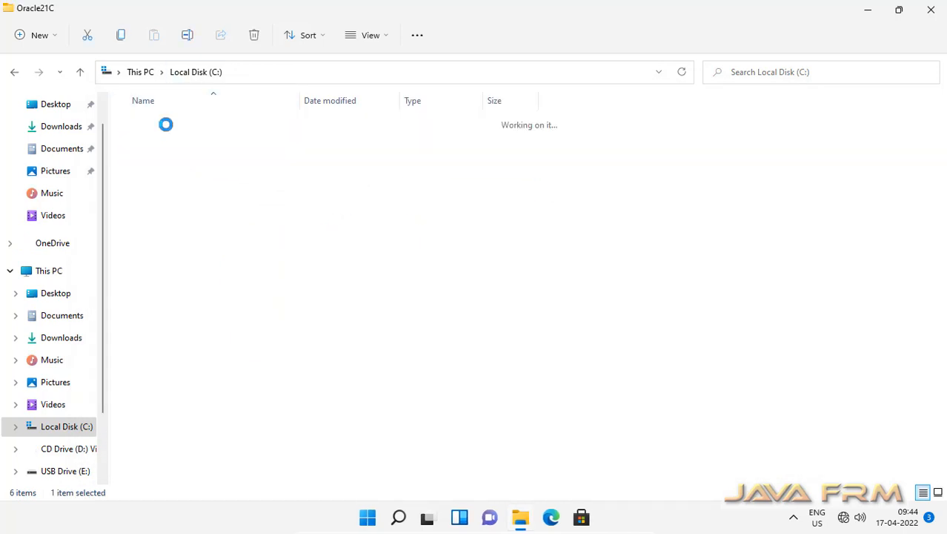
pyautogui.click(364, 38)
pyautogui.click(363, 157)
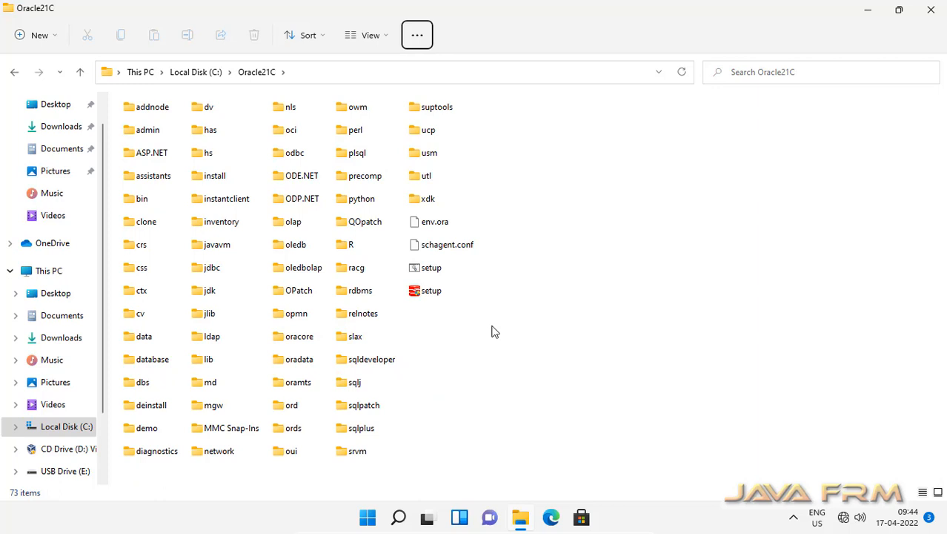
pyautogui.click(193, 72)
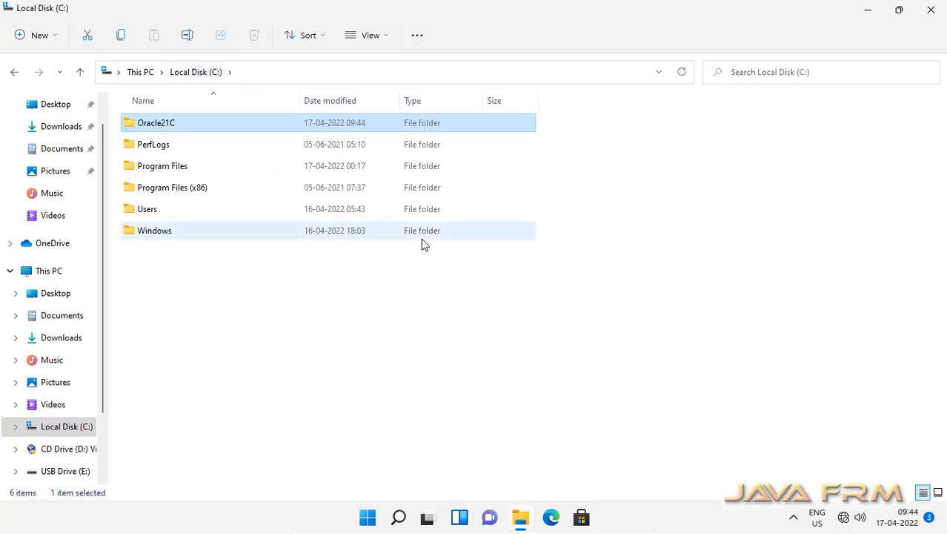
# Search the Start menu for 'con'
pyautogui.click(368, 516)
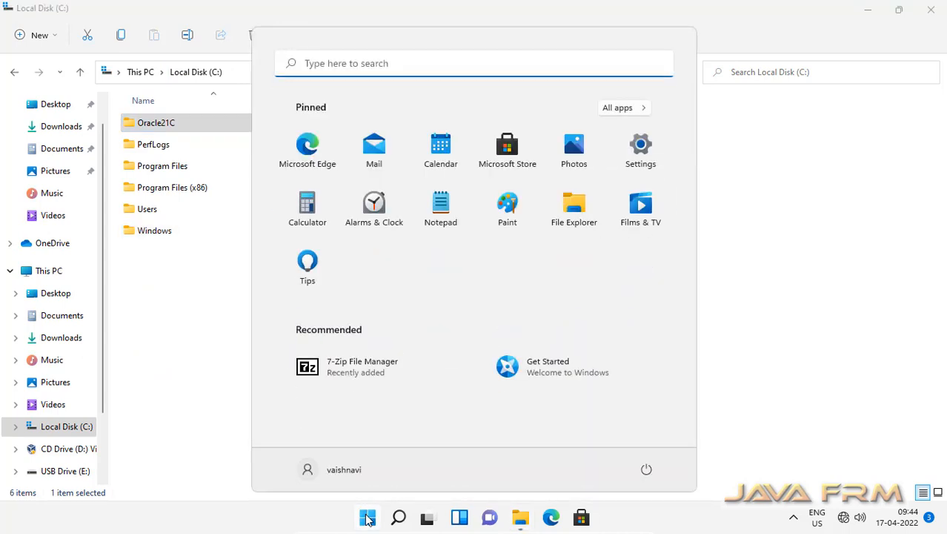
pyautogui.click(330, 63)
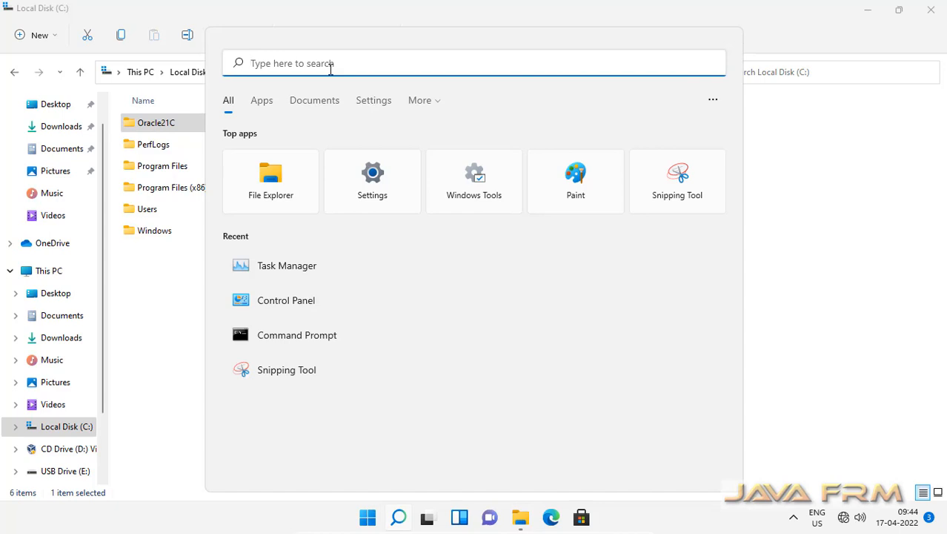
pyautogui.write('con')
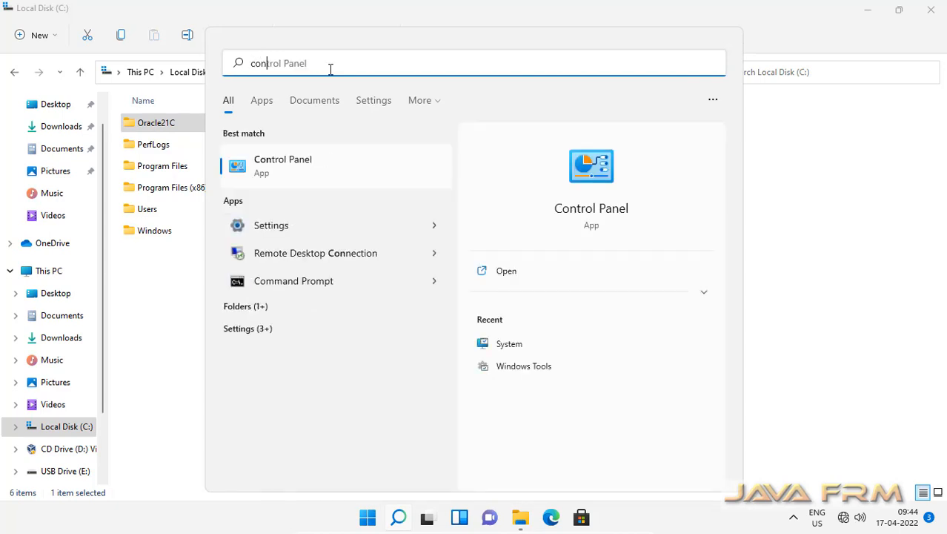
# Launch Control Panel maximized, then go via Change account type to Add a new user in PC settings
pyautogui.click(292, 167)
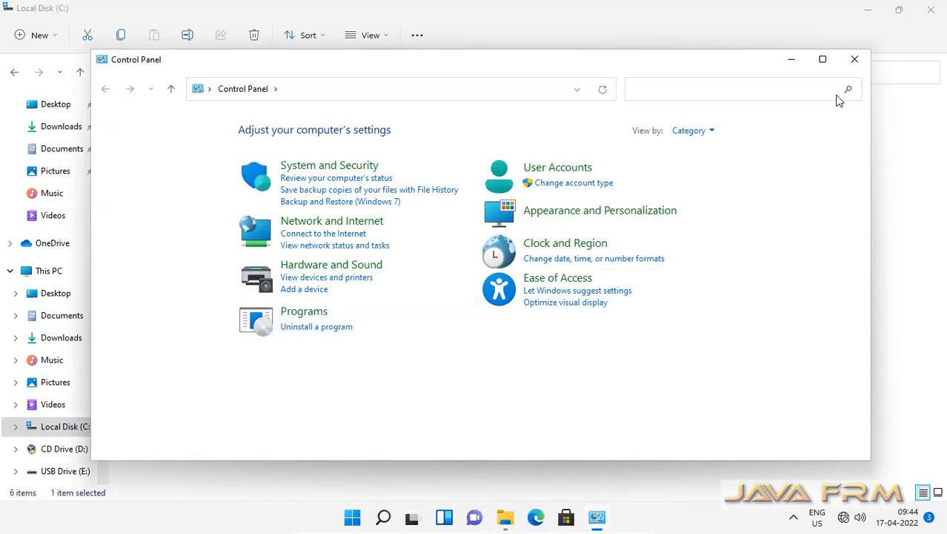
pyautogui.click(824, 60)
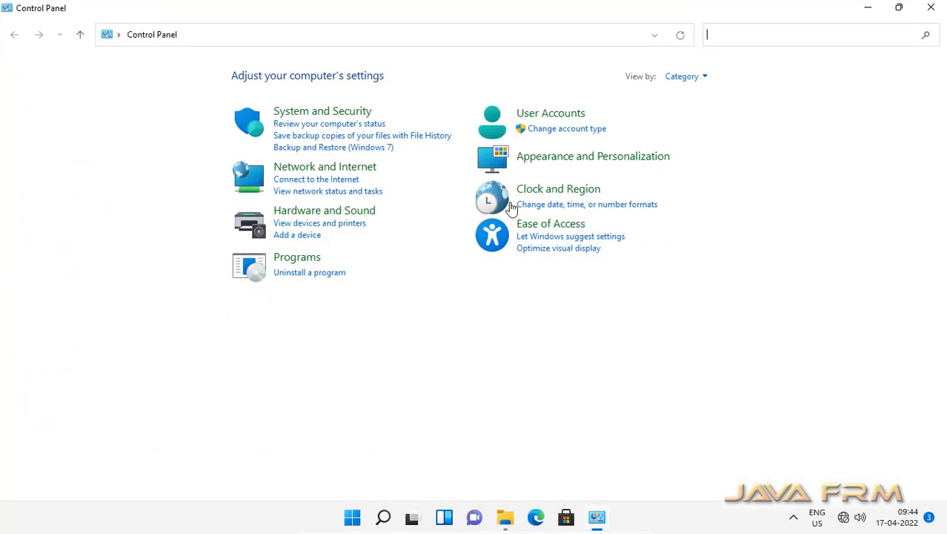
pyautogui.click(563, 130)
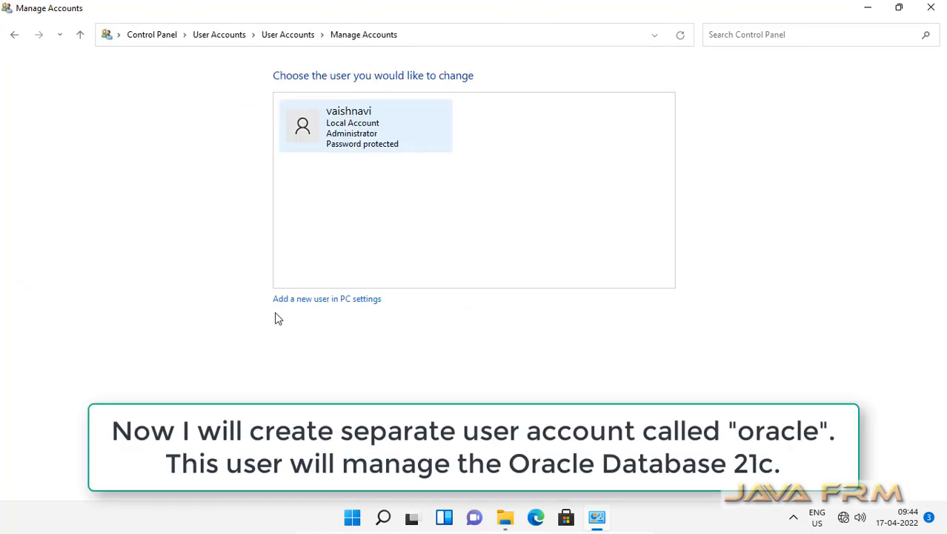
pyautogui.click(330, 302)
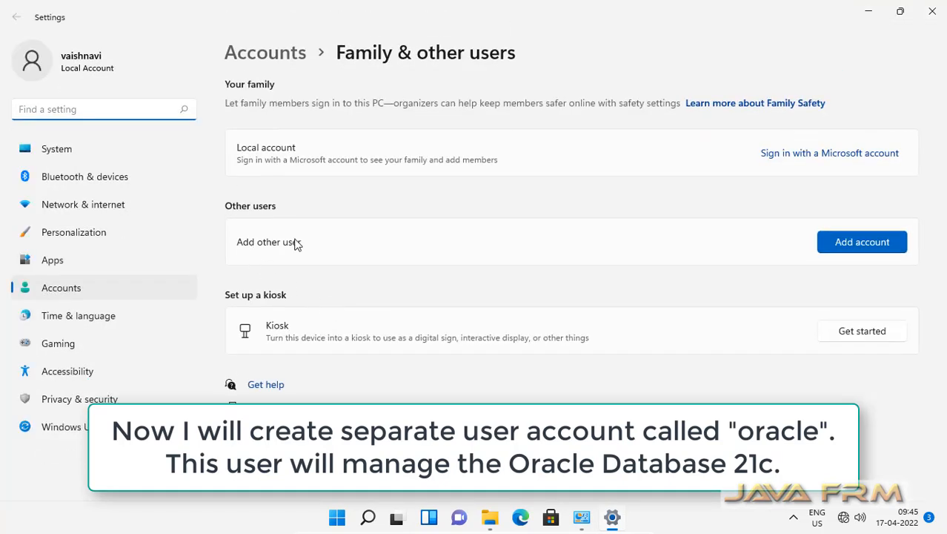
# Choose Add account under Other users to open the 'Create a user for this PC' form
pyautogui.click(872, 248)
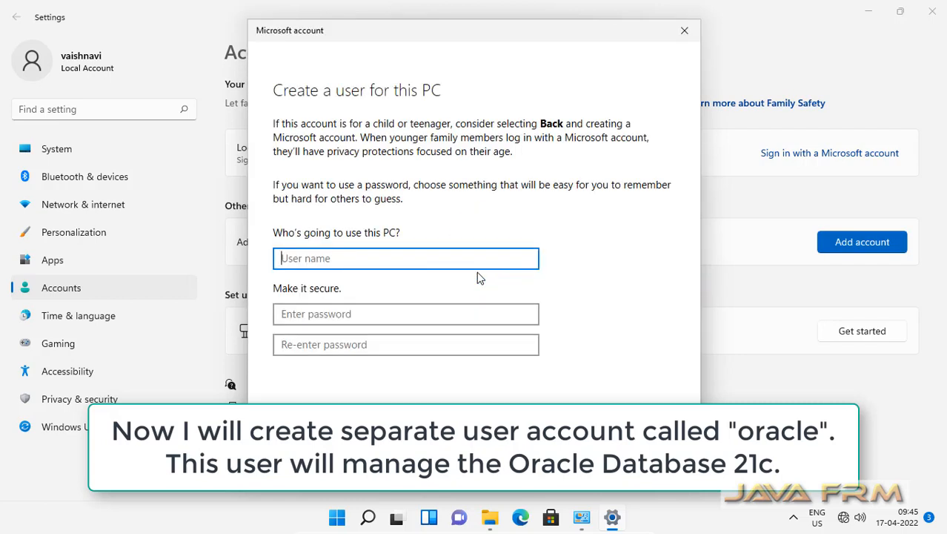
# Enter user name 'oracle', type the account password and confirm it
pyautogui.write('oracle')
pyautogui.press('Tab')
pyautogui.write('••••••••••')
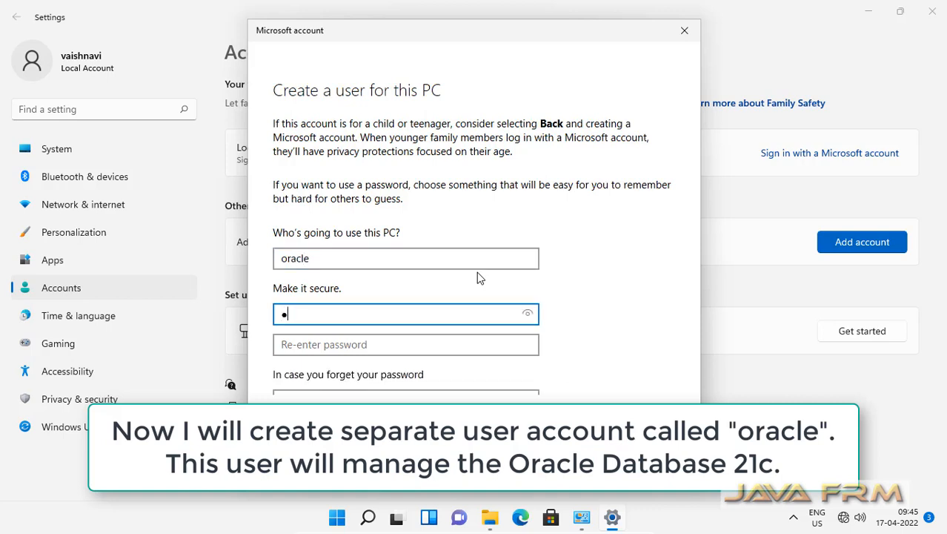
pyautogui.press('Tab')
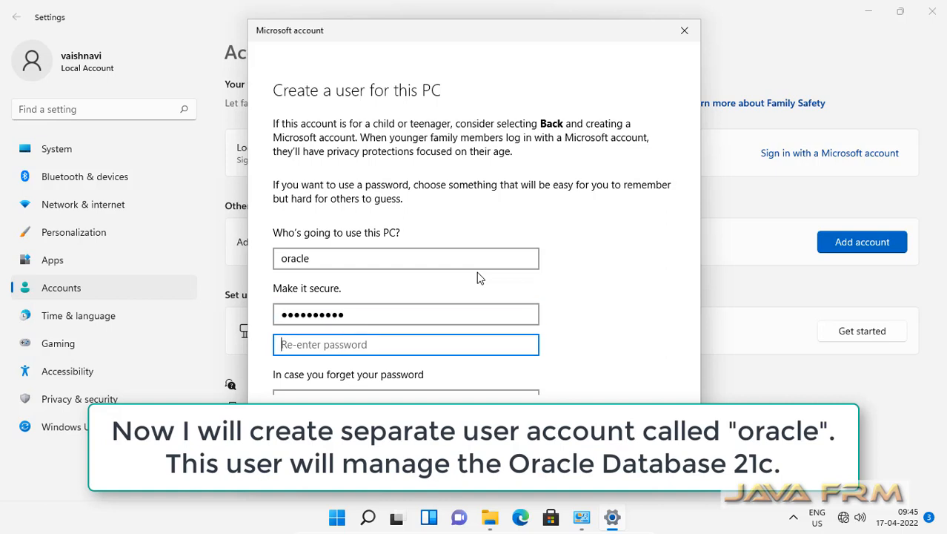
pyautogui.write('••••••••••')
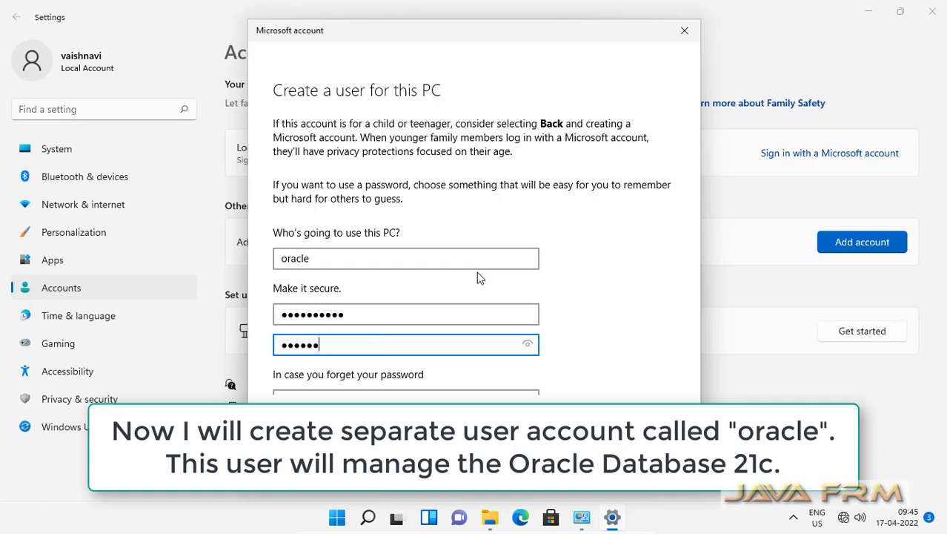
pyautogui.write('•')
pyautogui.scroll(-4, 543, 343)
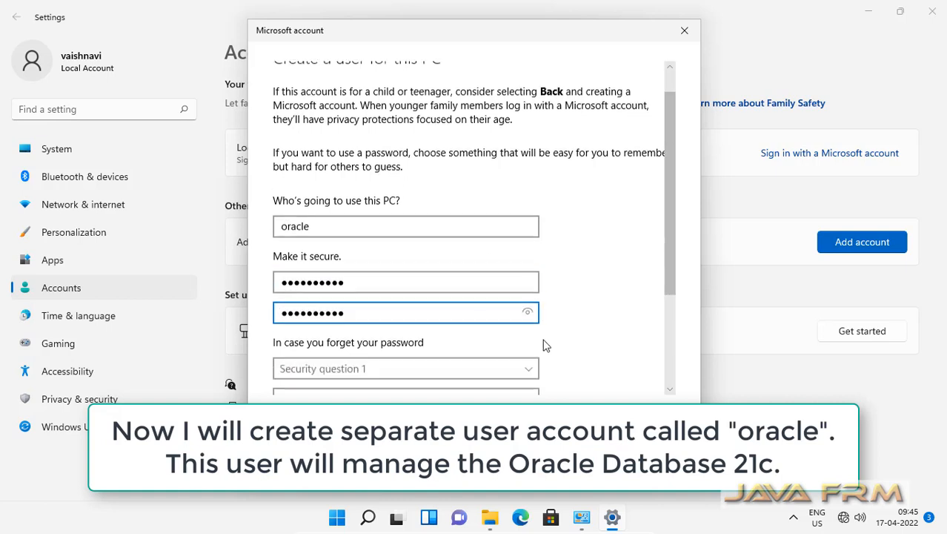
pyautogui.scroll(-1, 544, 346)
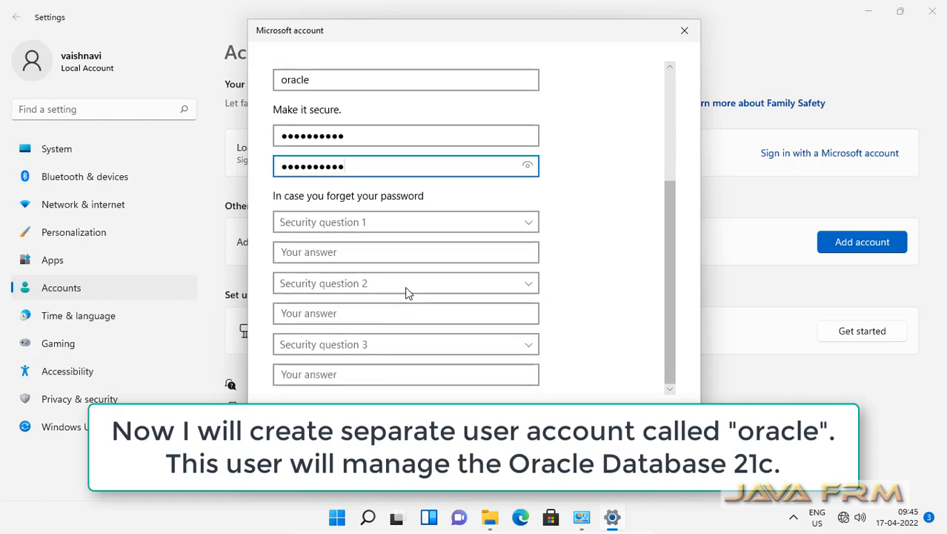
# Pick the first pet's name and birth-city security questions and enter their answers
pyautogui.click(530, 225)
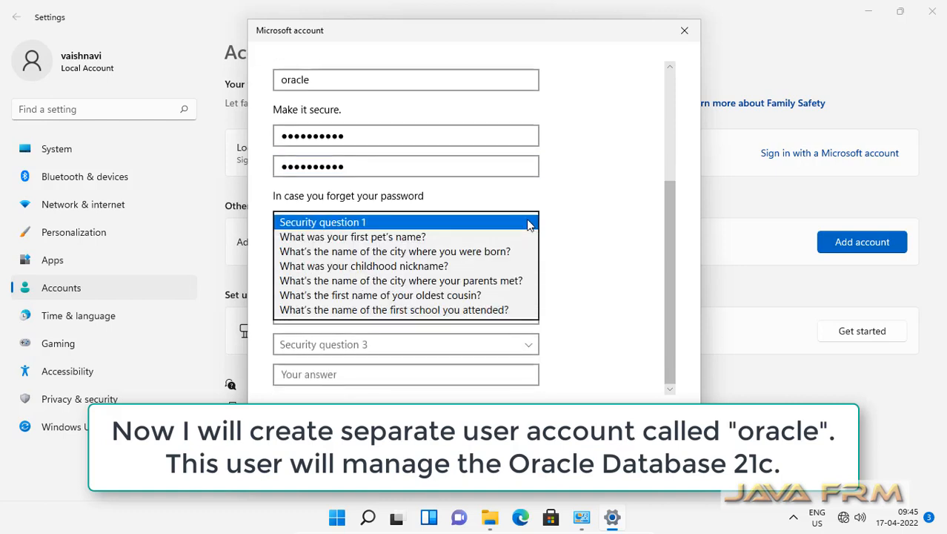
pyautogui.click(426, 238)
pyautogui.click(368, 254)
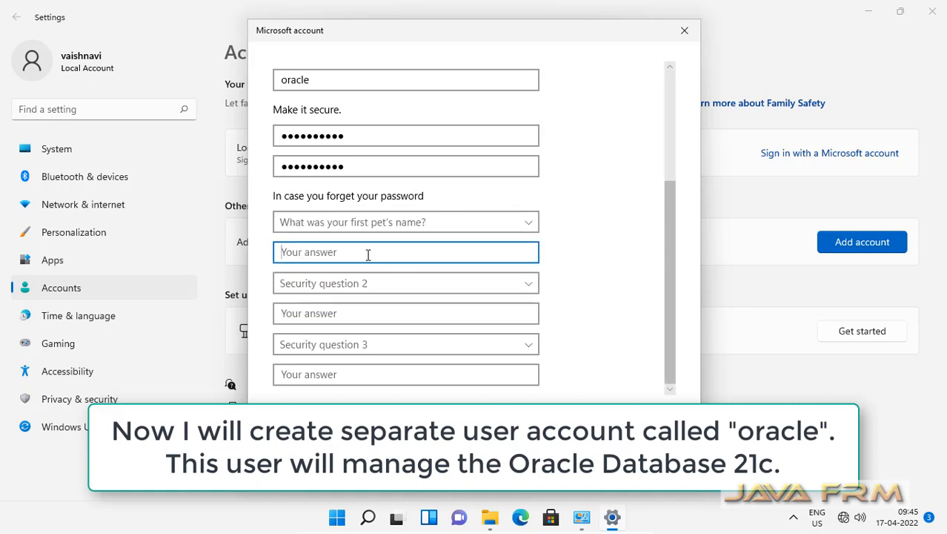
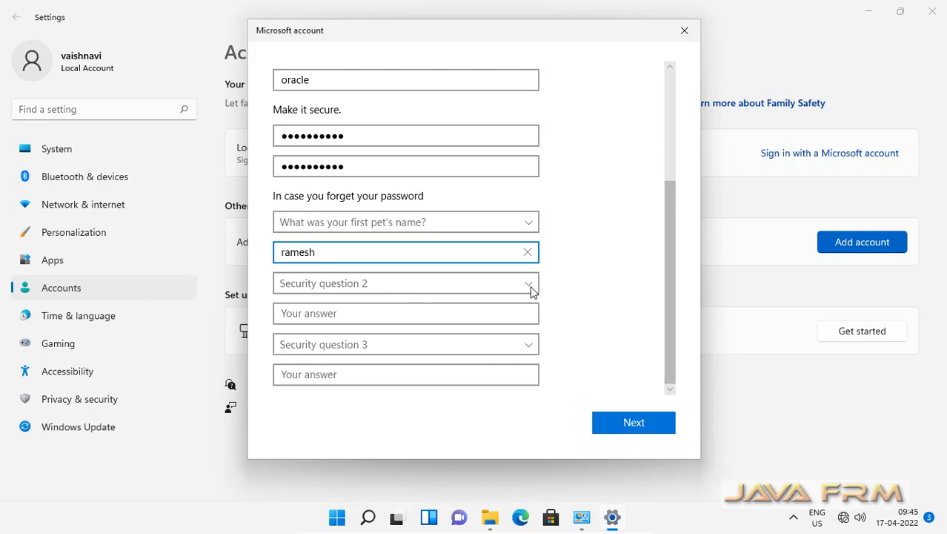
pyautogui.click(530, 292)
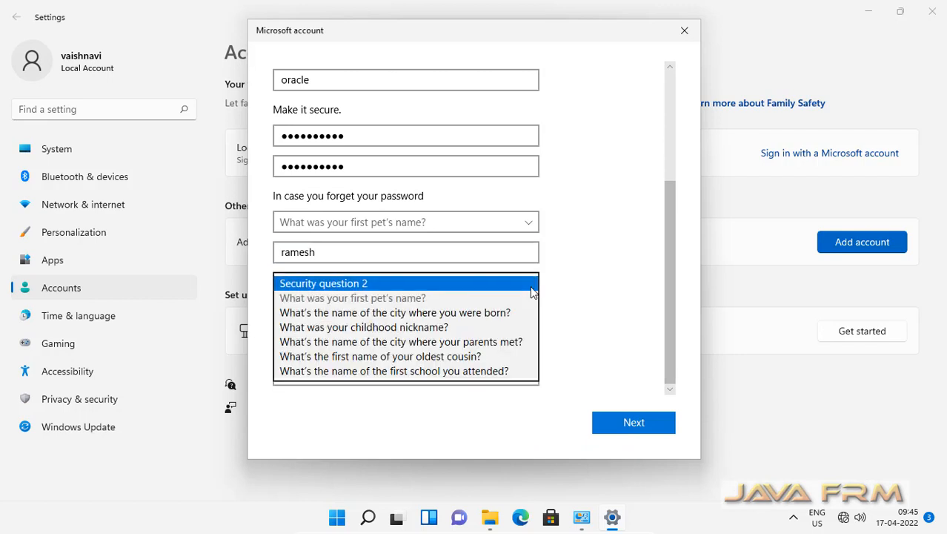
pyautogui.click(461, 313)
pyautogui.click(322, 314)
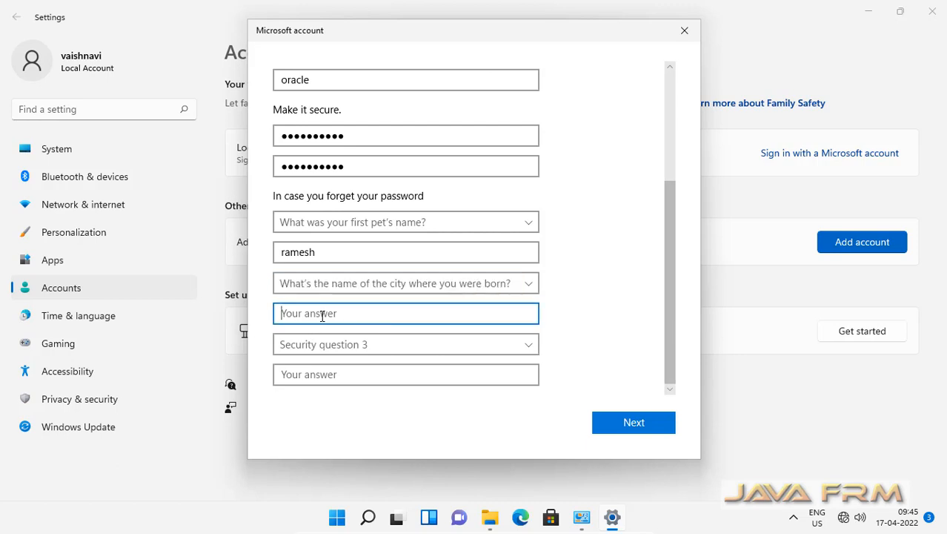
# Pick the parents-met city as the third question, answer it, and submit the new account
pyautogui.click(530, 346)
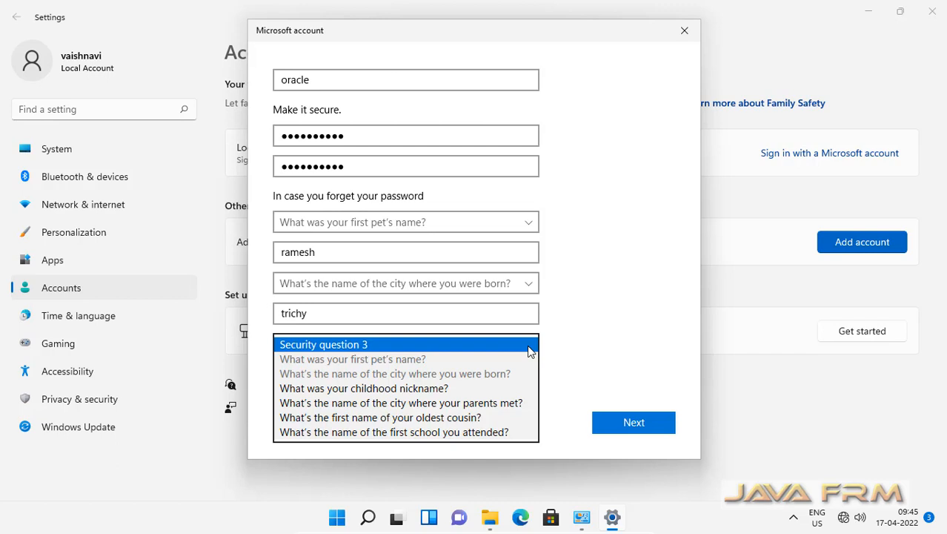
pyautogui.click(495, 404)
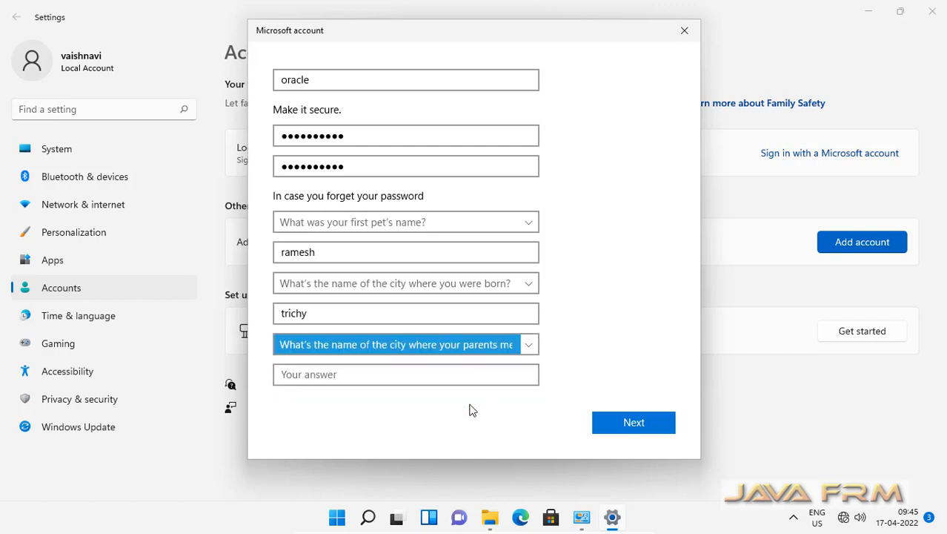
pyautogui.click(318, 378)
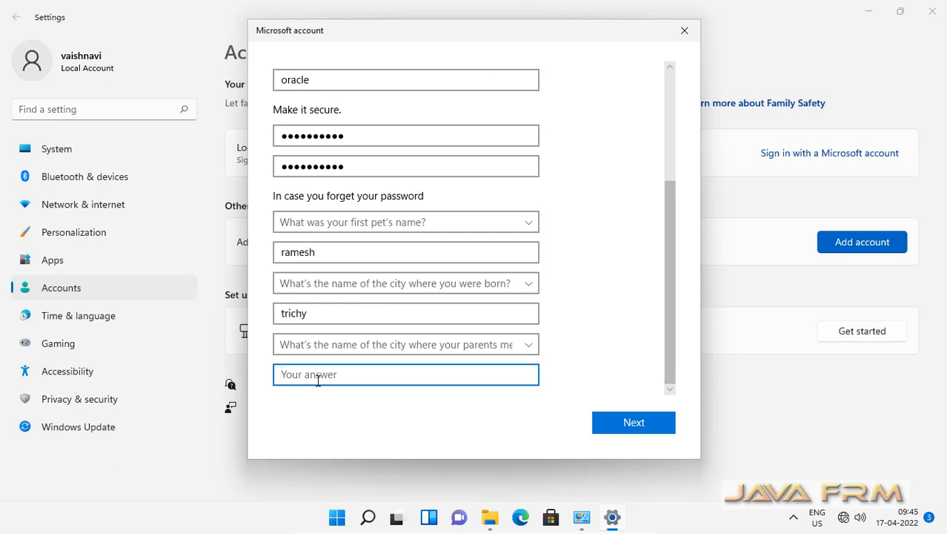
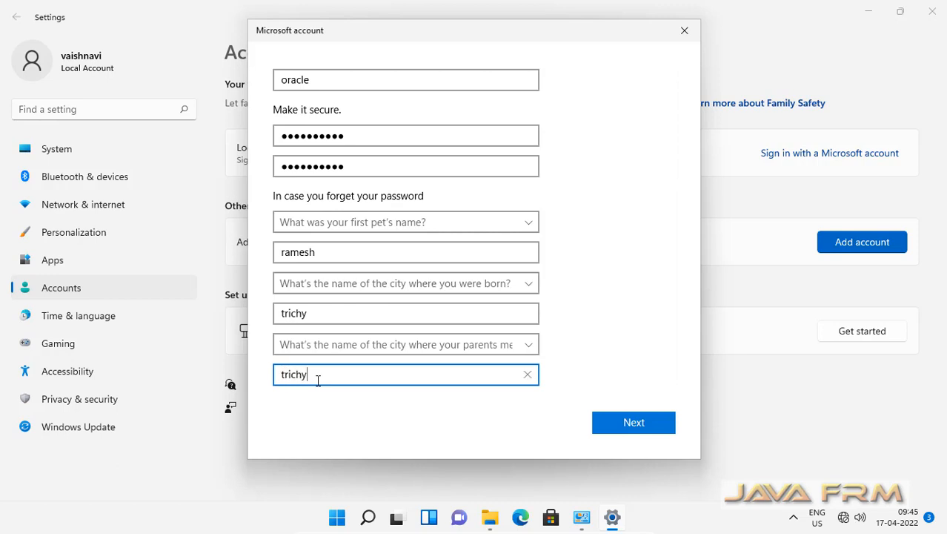
pyautogui.click(632, 423)
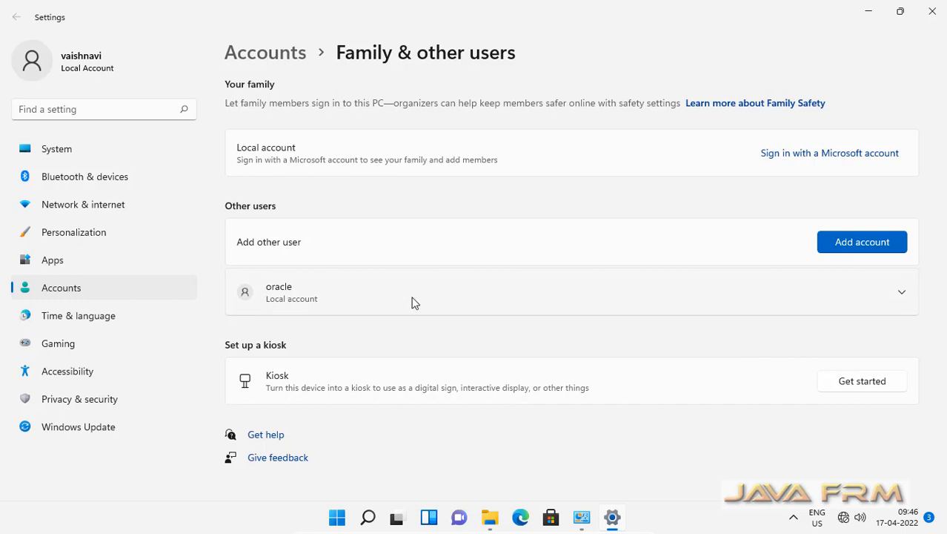
# Close Settings and the Control Panel account manager, then sign out of the administrator account from Start
pyautogui.click(932, 12)
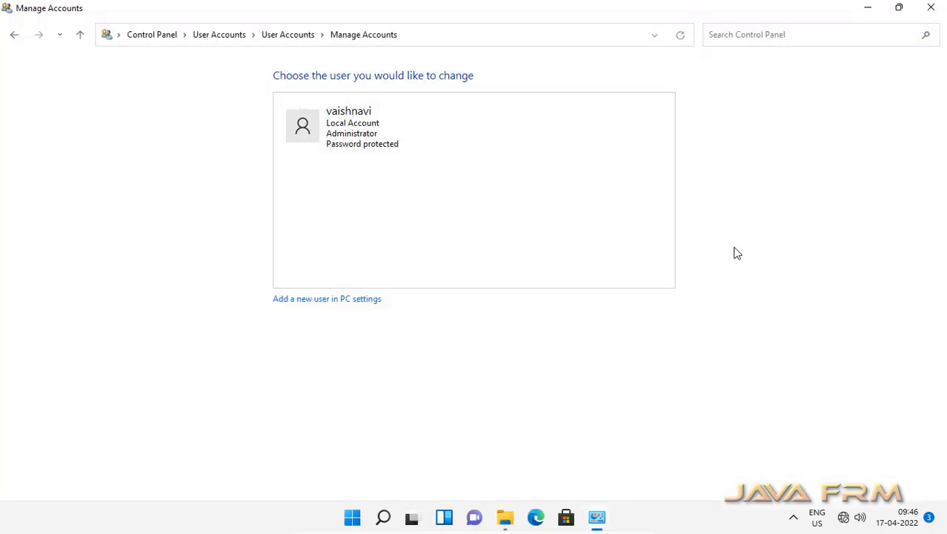
pyautogui.click(935, 11)
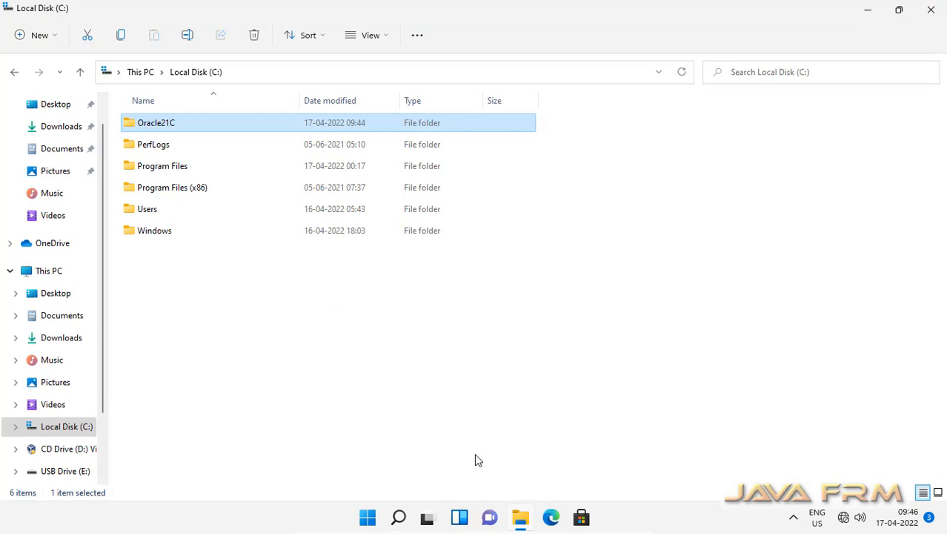
pyautogui.click(368, 519)
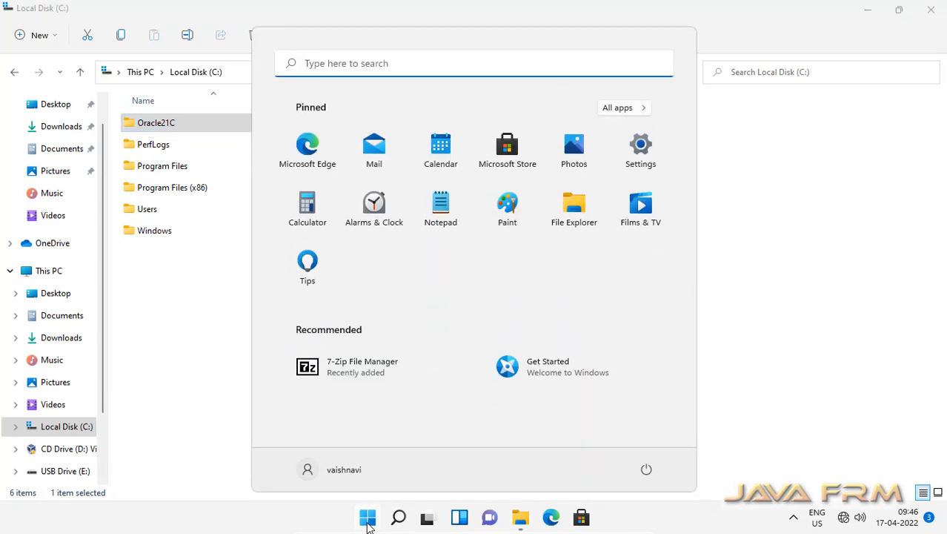
pyautogui.click(647, 472)
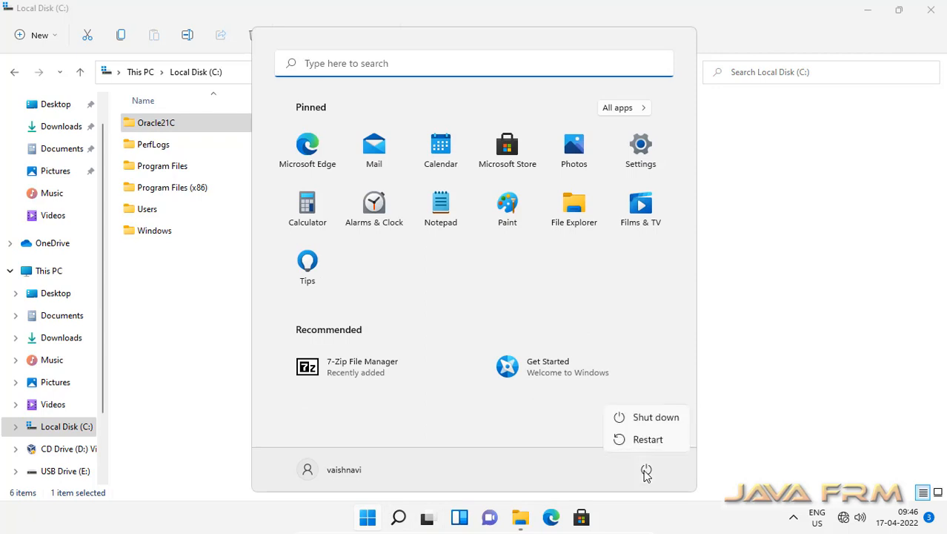
pyautogui.click(342, 478)
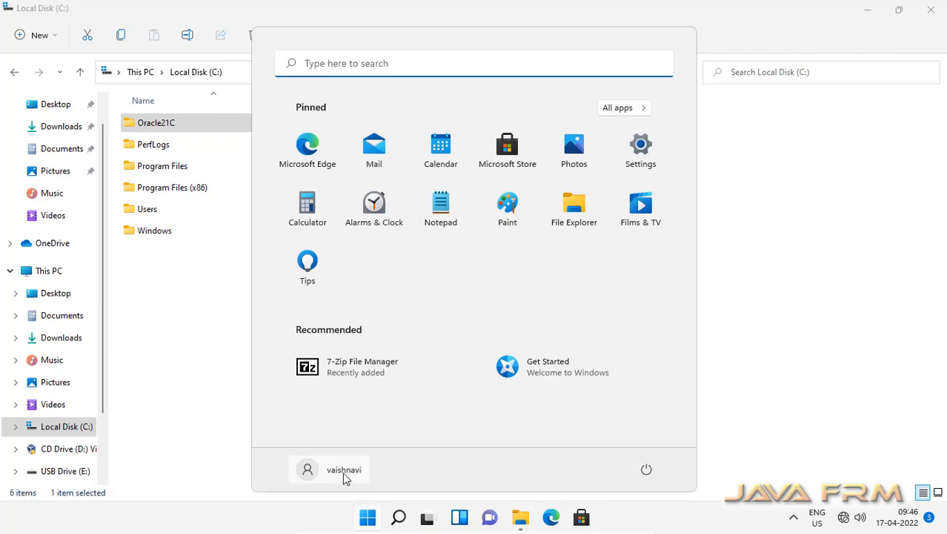
pyautogui.click(306, 475)
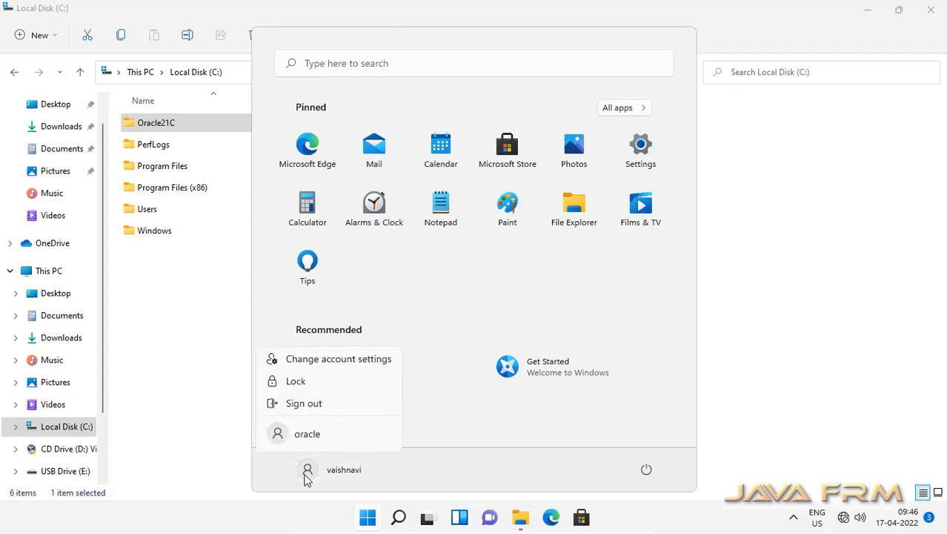
pyautogui.click(317, 408)
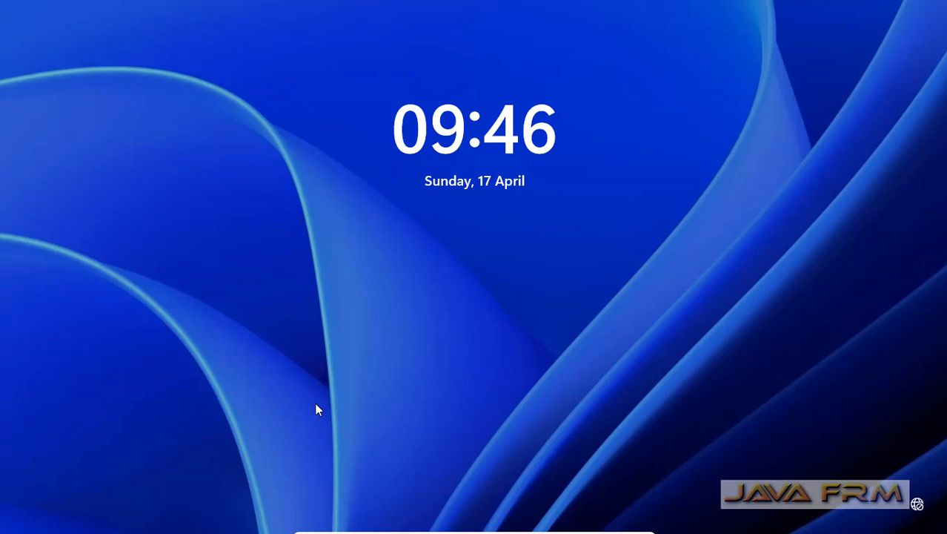
# From the lock screen, choose the oracle user and sign in with its password
pyautogui.click(315, 404)
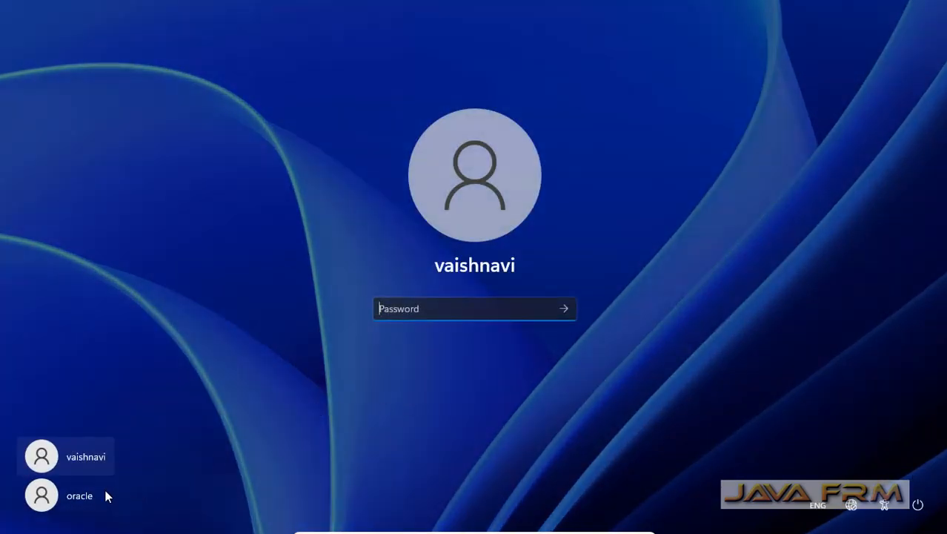
pyautogui.click(73, 497)
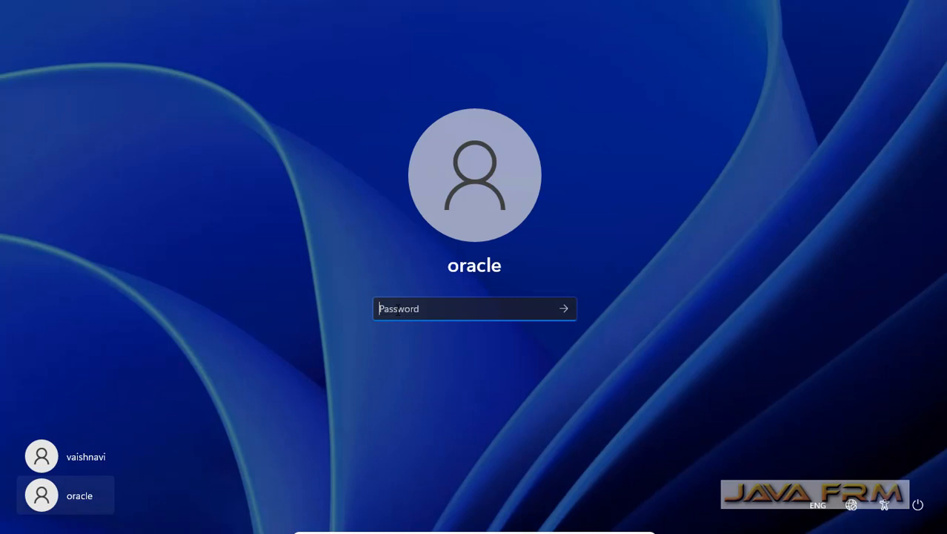
pyautogui.write('o')
pyautogui.write('•••••••••')
pyautogui.press('Return')
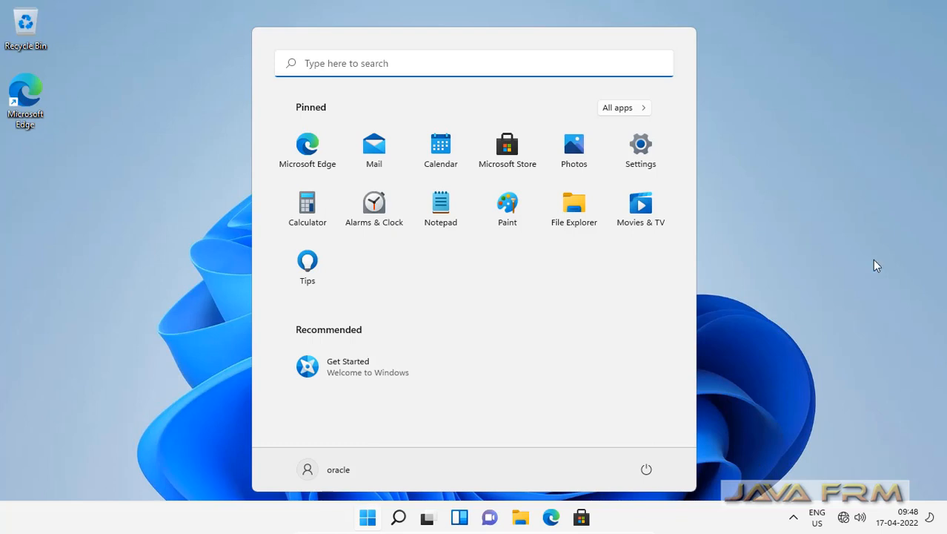
pyautogui.click(772, 265)
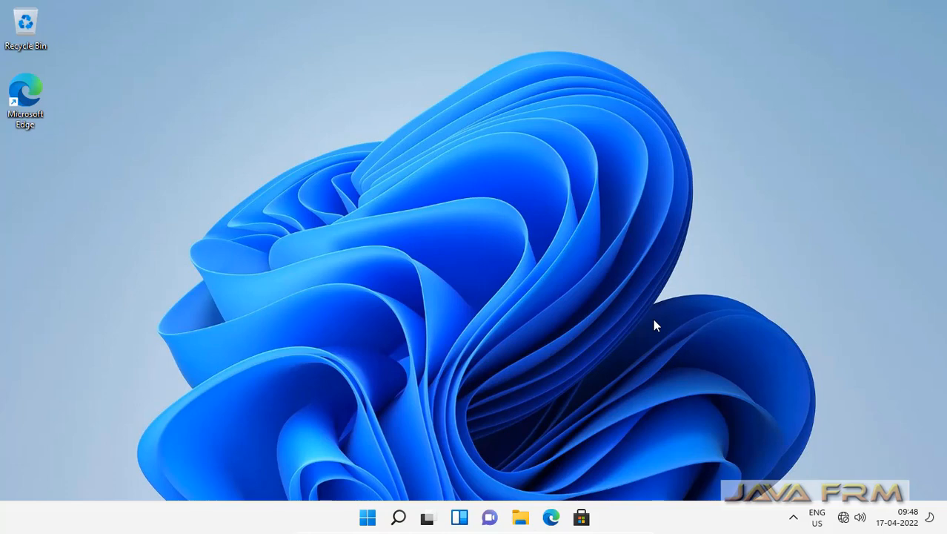
pyautogui.click(521, 519)
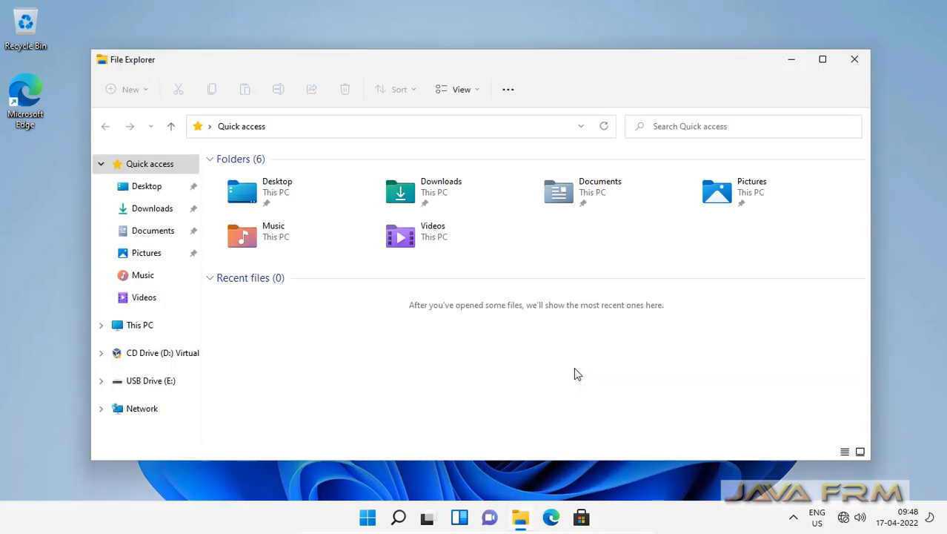
pyautogui.click(823, 61)
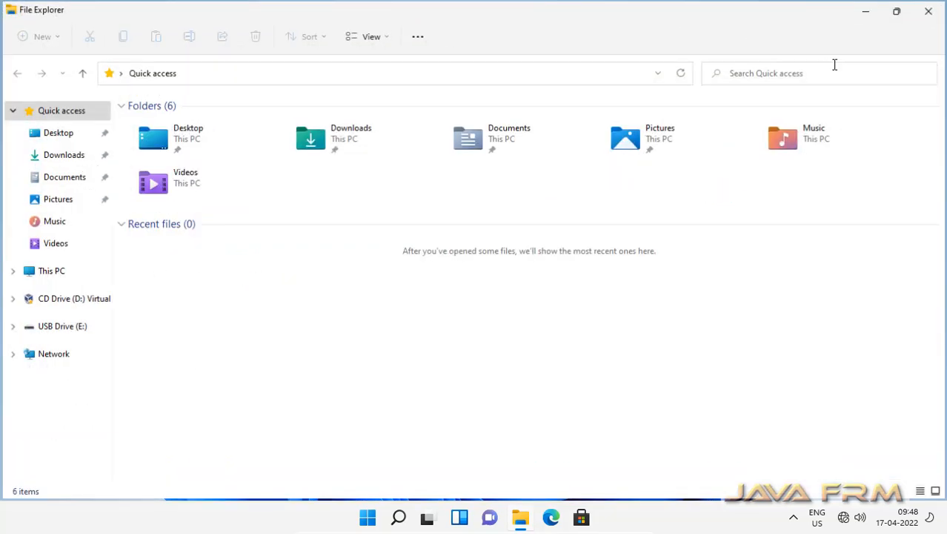
pyautogui.click(54, 275)
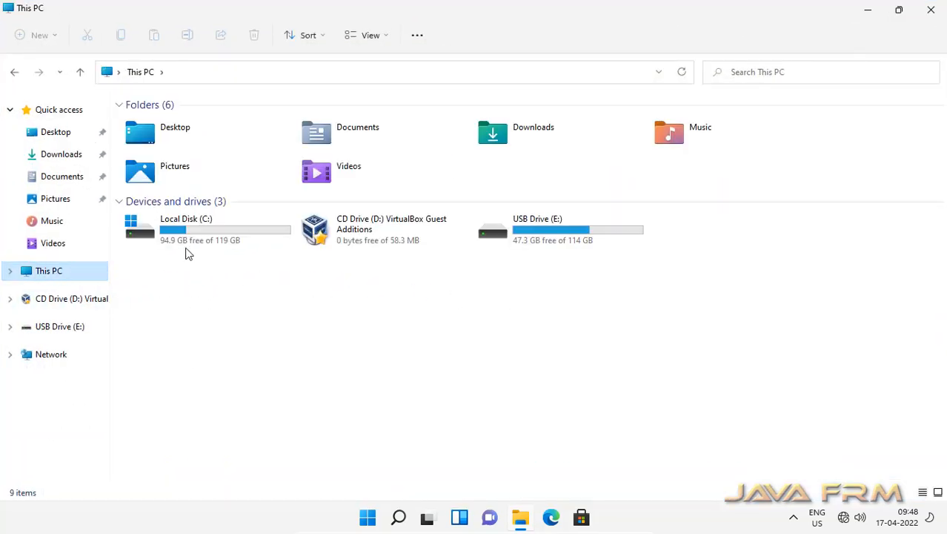
pyautogui.click(183, 231)
pyautogui.doubleClick(182, 231)
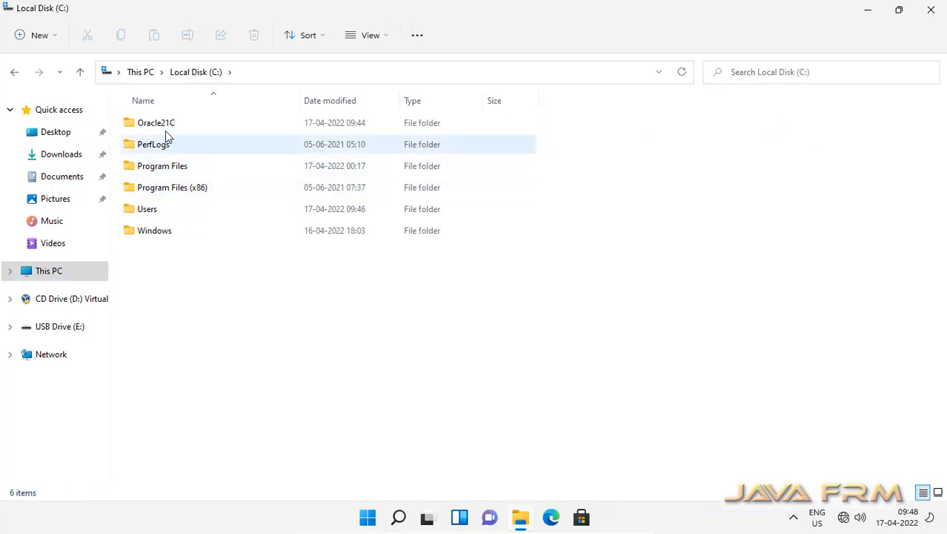
pyautogui.doubleClick(164, 123)
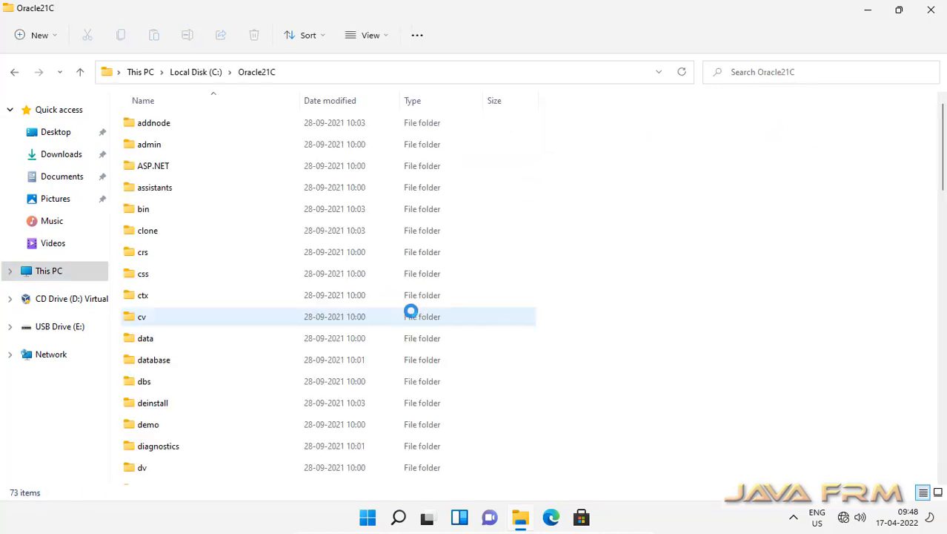
pyautogui.click(372, 36)
pyautogui.click(380, 157)
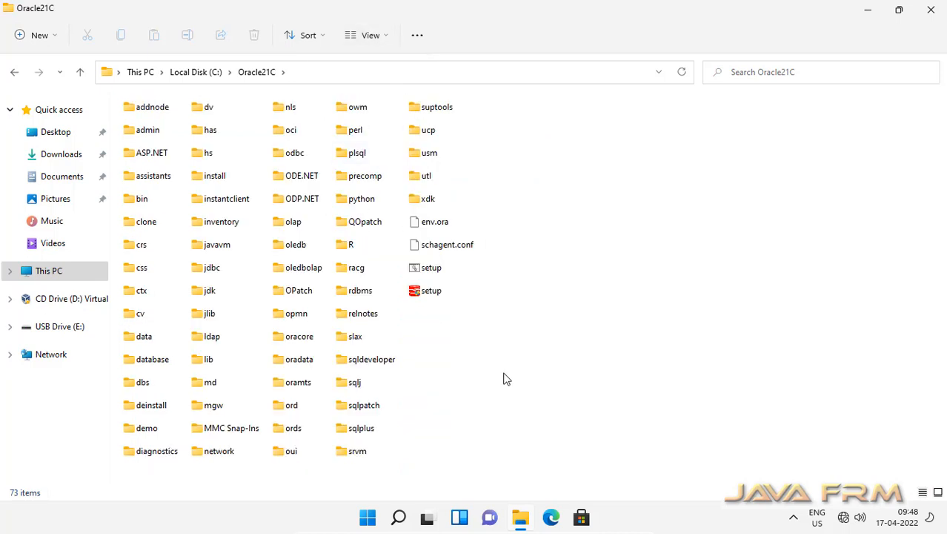
pyautogui.click(432, 295)
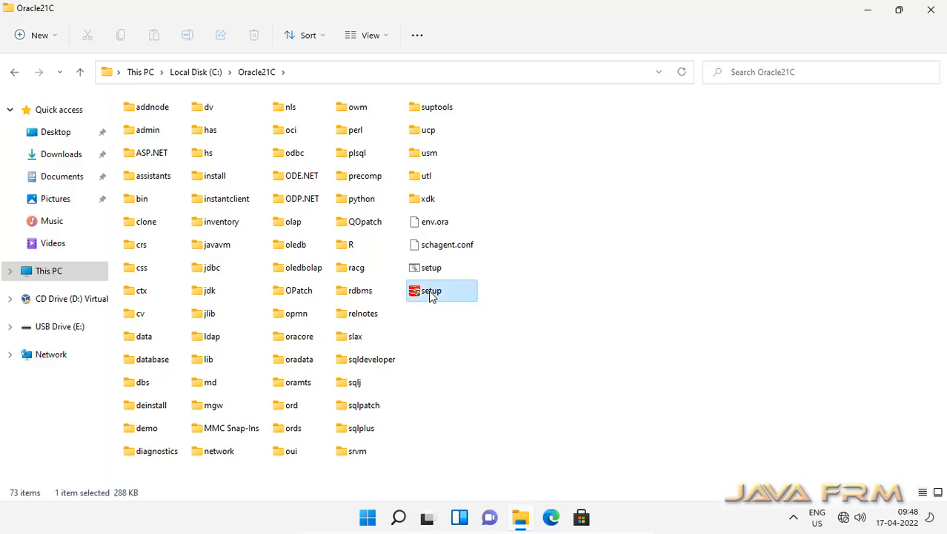
pyautogui.rightClick(431, 294)
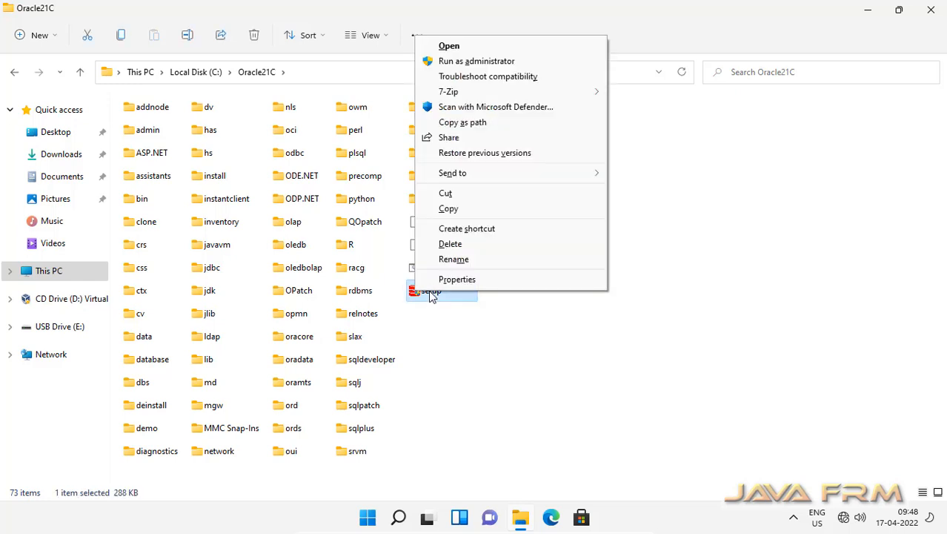
pyautogui.click(495, 62)
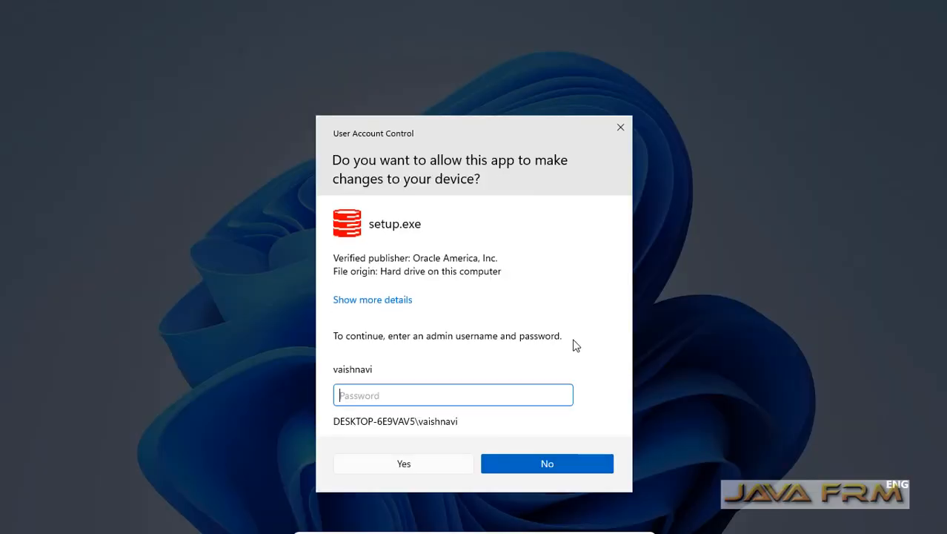
# Approve setup.exe in User Account Control with the administrator password, then dismiss the Start menu
pyautogui.write('•••••••••')
pyautogui.click(404, 465)
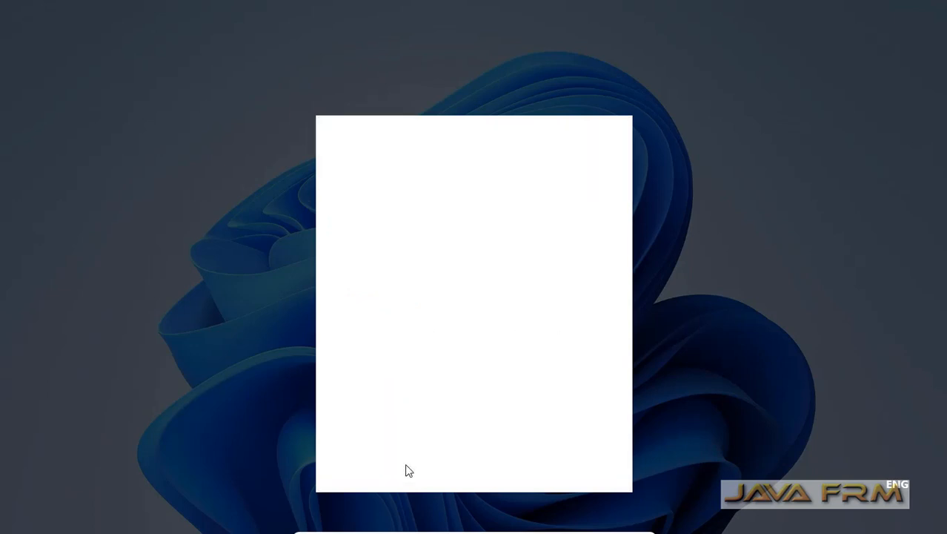
pyautogui.press('super')
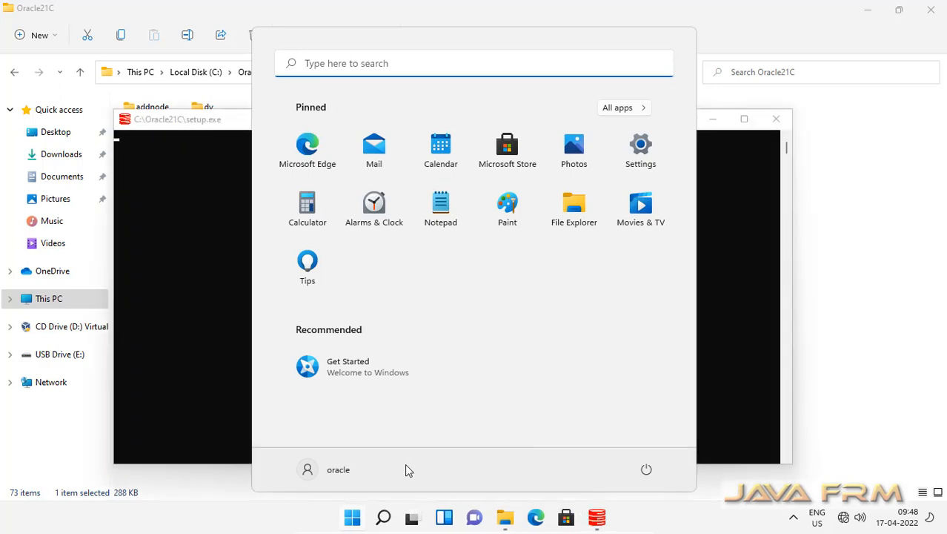
pyautogui.click(207, 123)
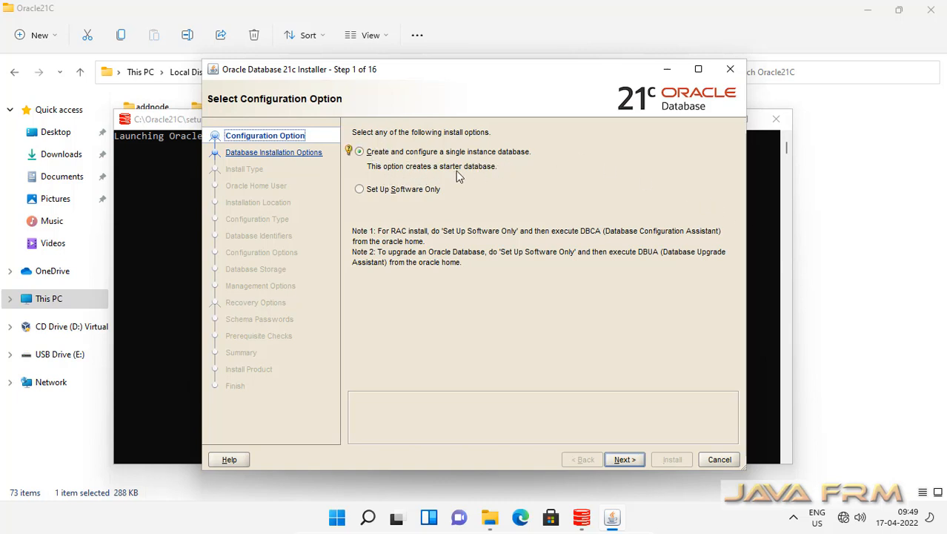
# Accept 'Create and configure a single instance database' and 'Desktop class' and advance past both pages
pyautogui.click(625, 460)
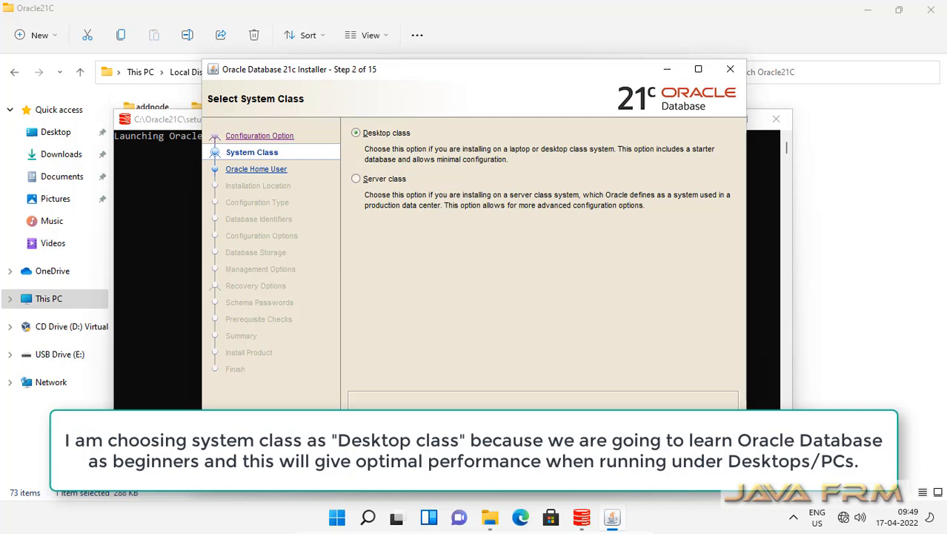
pyautogui.click(619, 466)
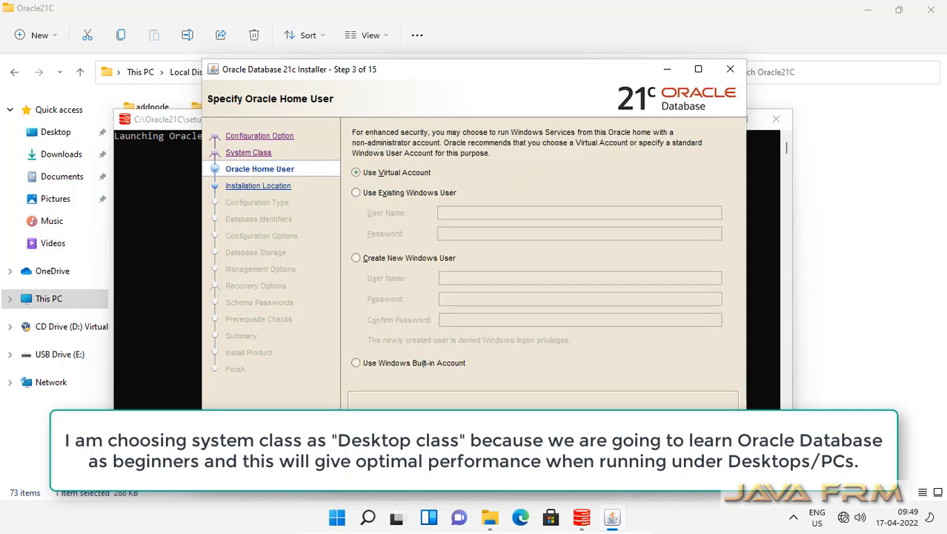
# Set Use Existing Windows User to 'oracle' with its password, then continue to Typical Install Configuration
pyautogui.click(356, 192)
pyautogui.click(461, 214)
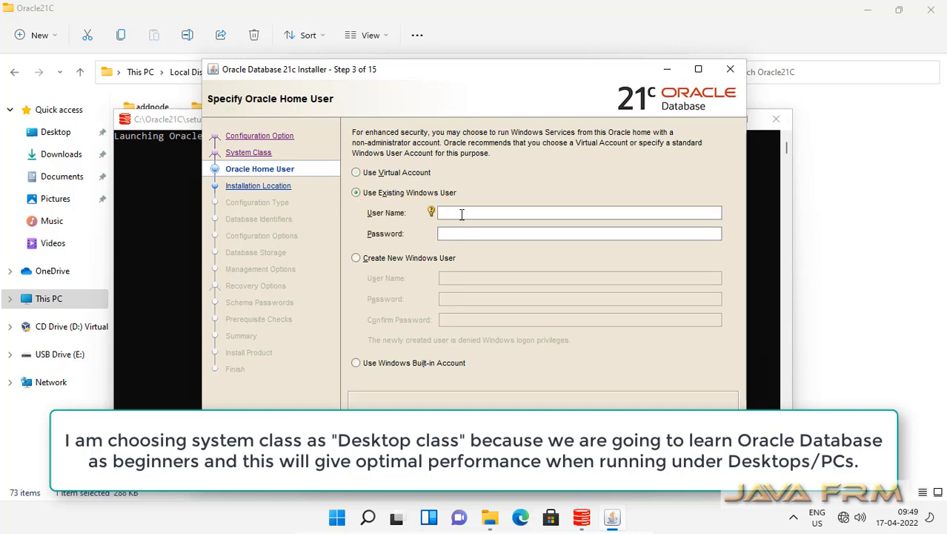
pyautogui.write('oracle')
pyautogui.press('Tab')
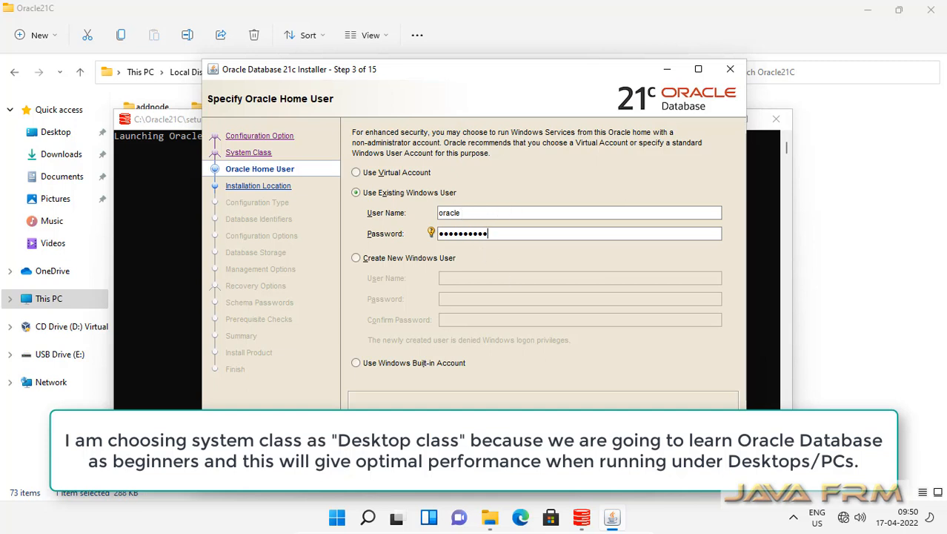
pyautogui.click(628, 456)
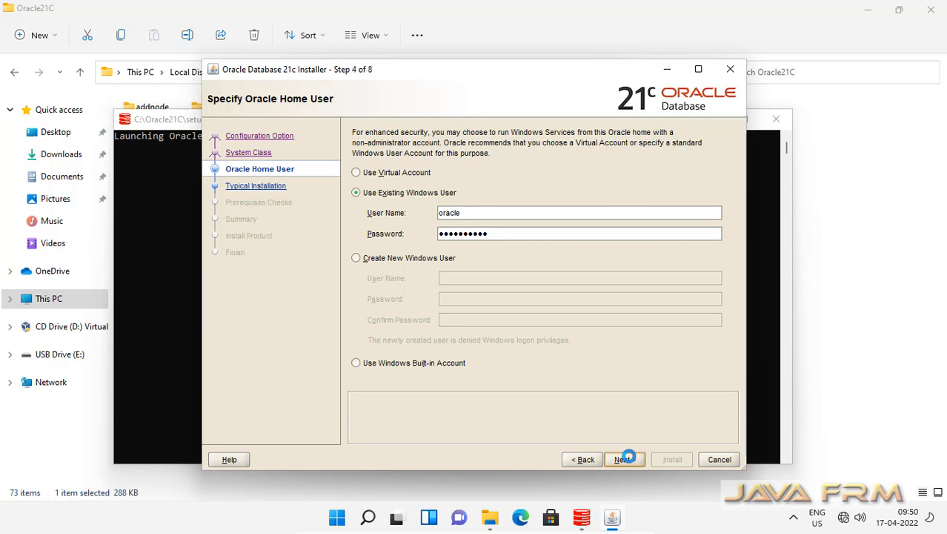
pyautogui.click(623, 459)
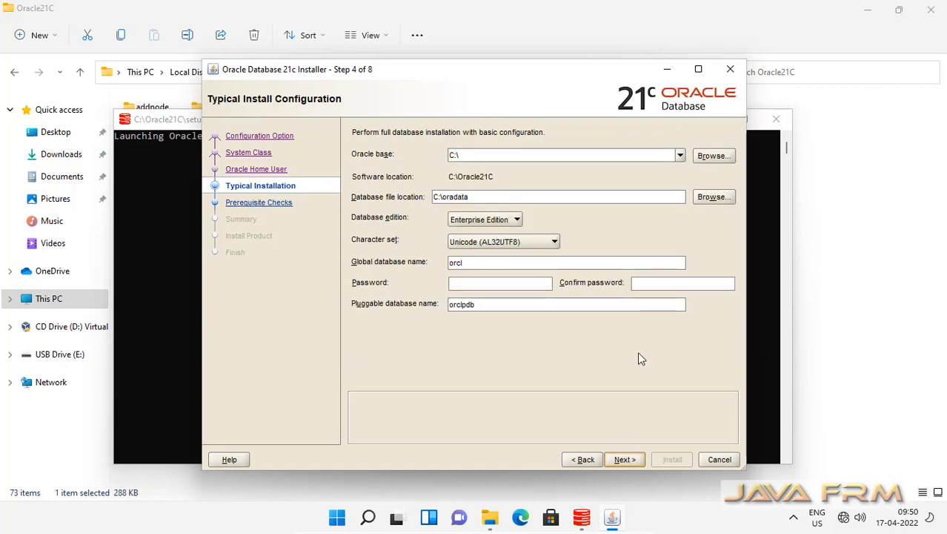
# Change the Oracle base path to C:\OracleBase21c
pyautogui.click(469, 155)
pyautogui.write('Oracle')
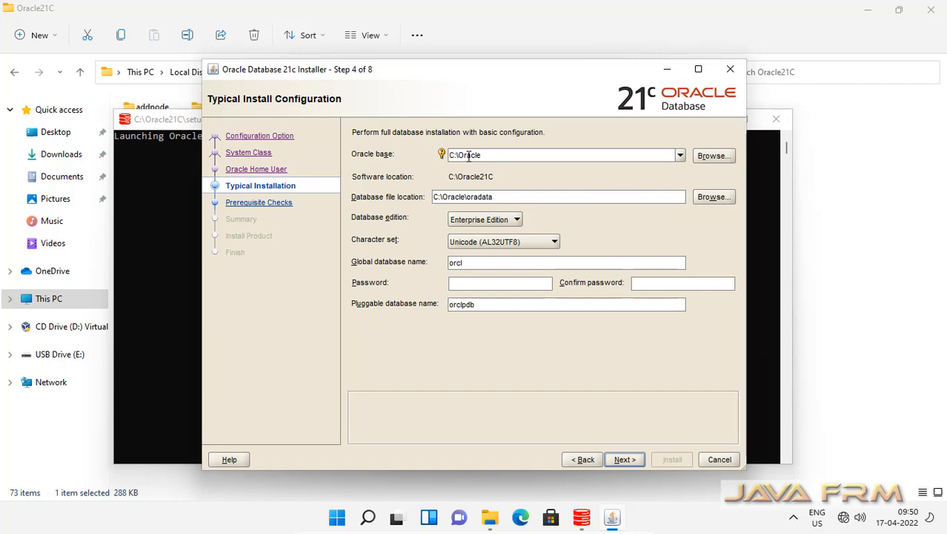
pyautogui.write('Base')
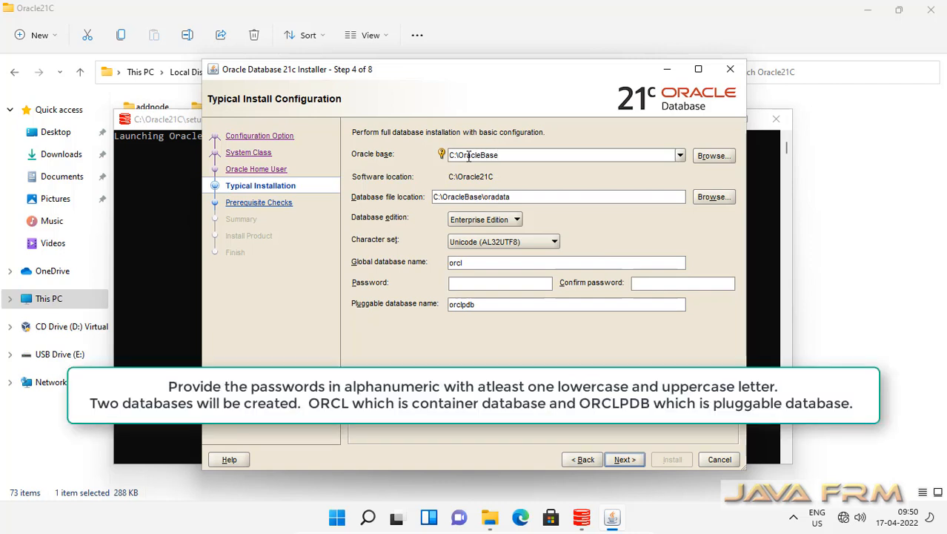
pyautogui.write('21c')
# Enter the database administrative password in the Password and Confirm password fields
pyautogui.click(476, 284)
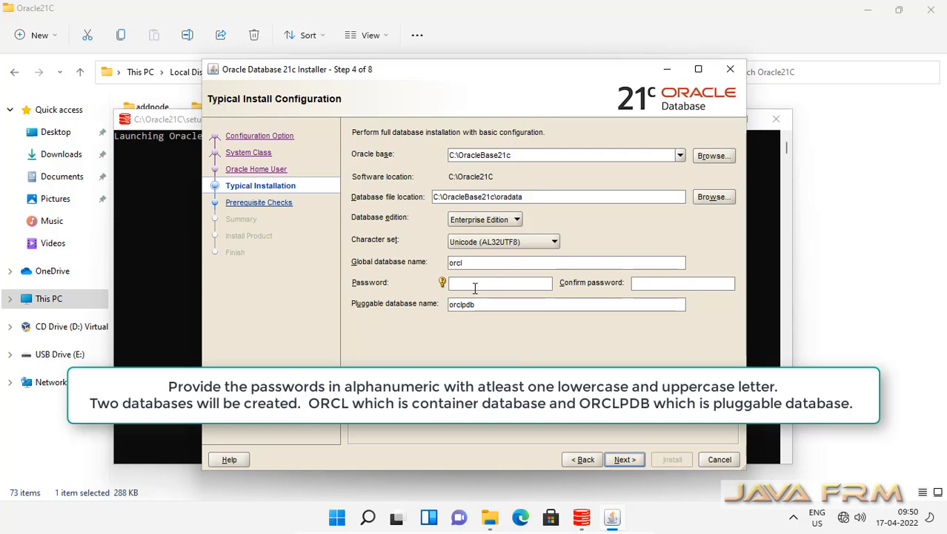
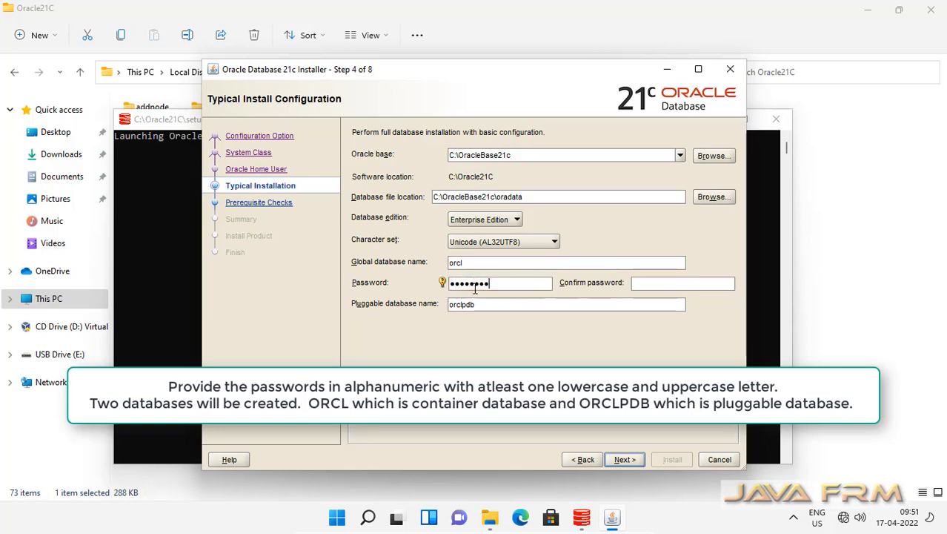
pyautogui.click(657, 283)
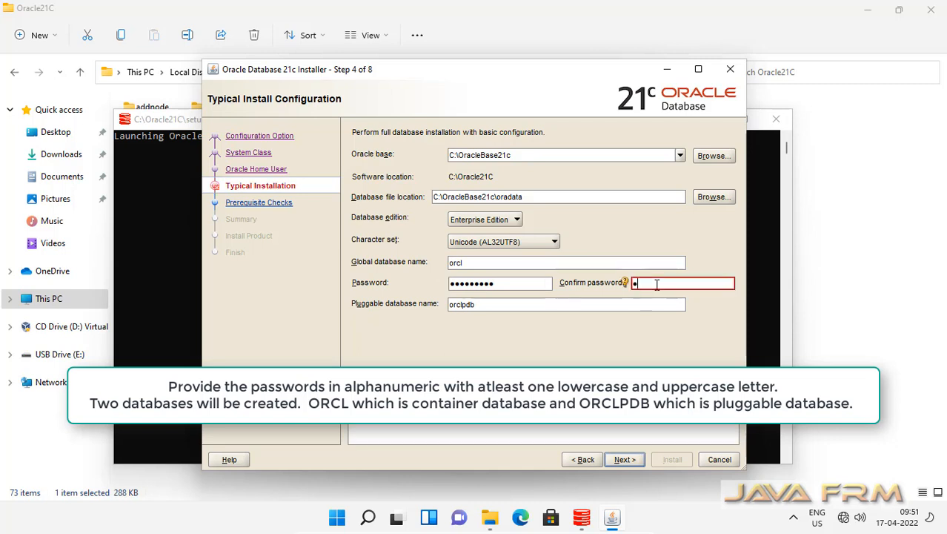
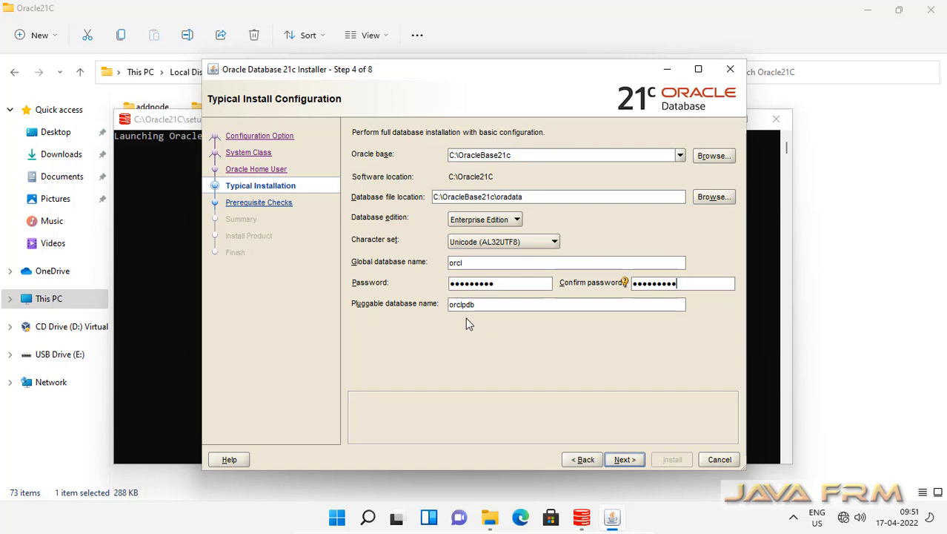
# Continue to the Summary and save the response file db.rsp to the Desktop
pyautogui.click(635, 461)
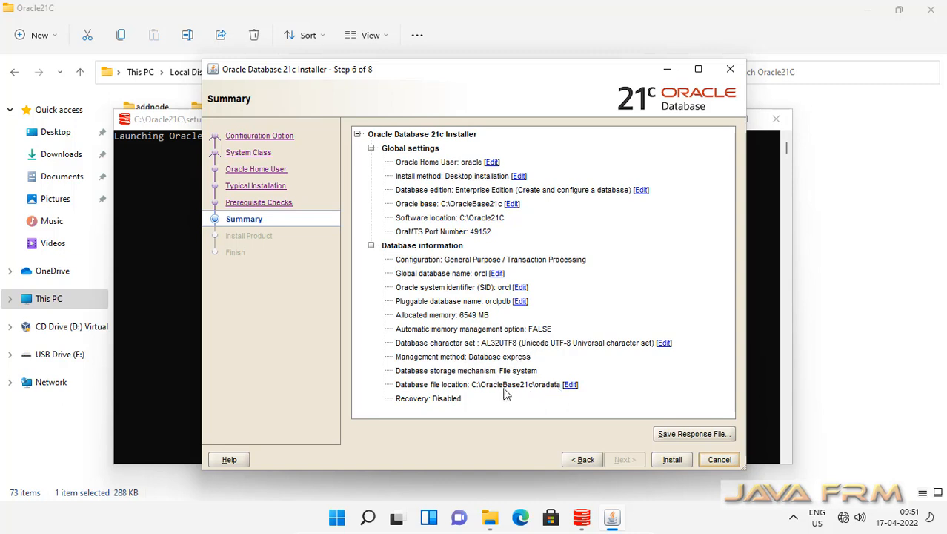
pyautogui.click(703, 438)
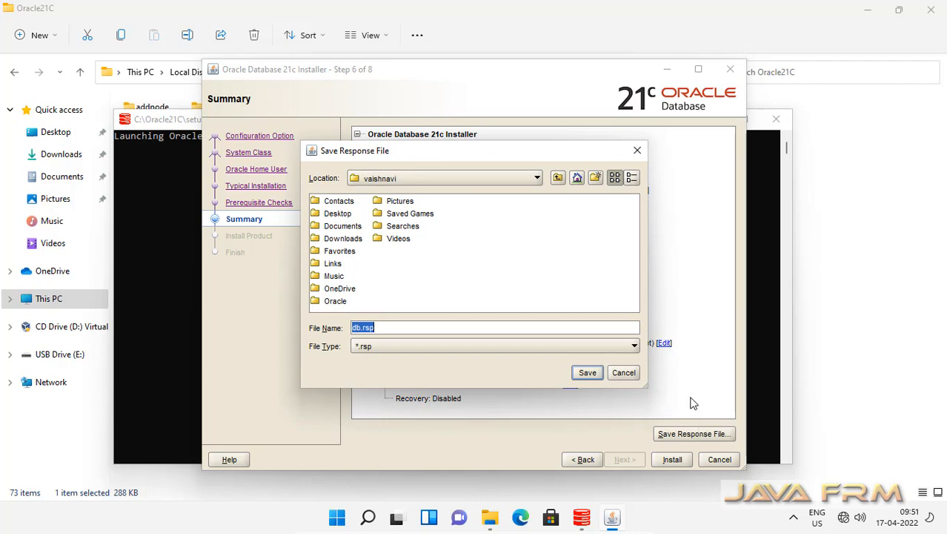
pyautogui.click(536, 181)
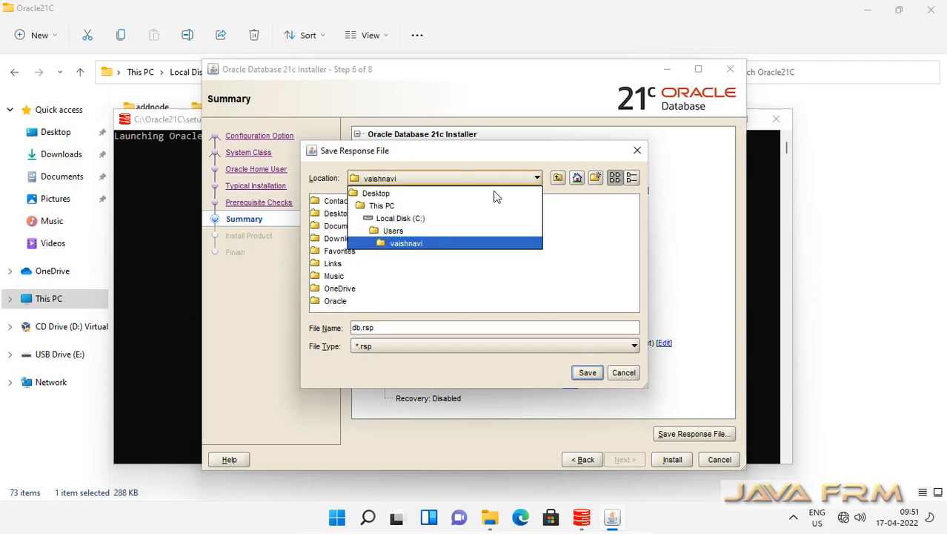
pyautogui.click(391, 194)
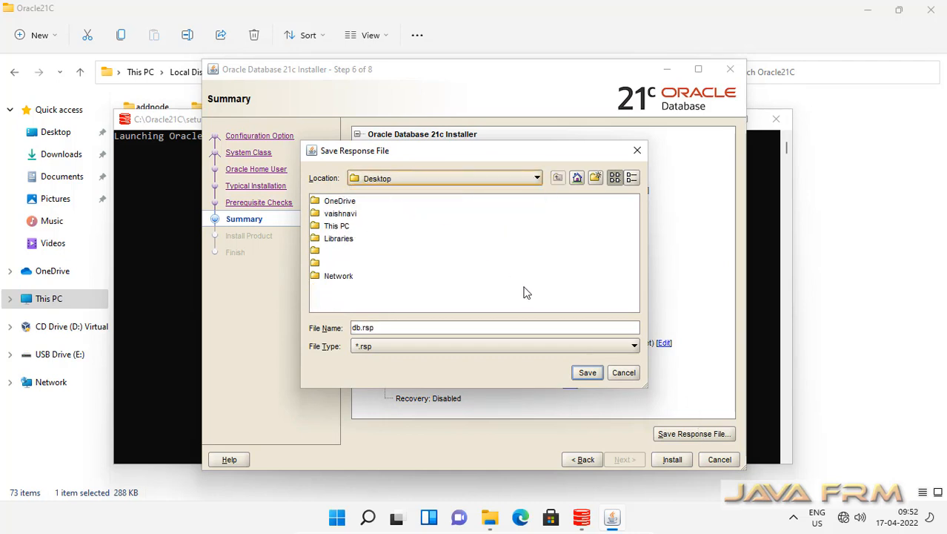
pyautogui.click(588, 373)
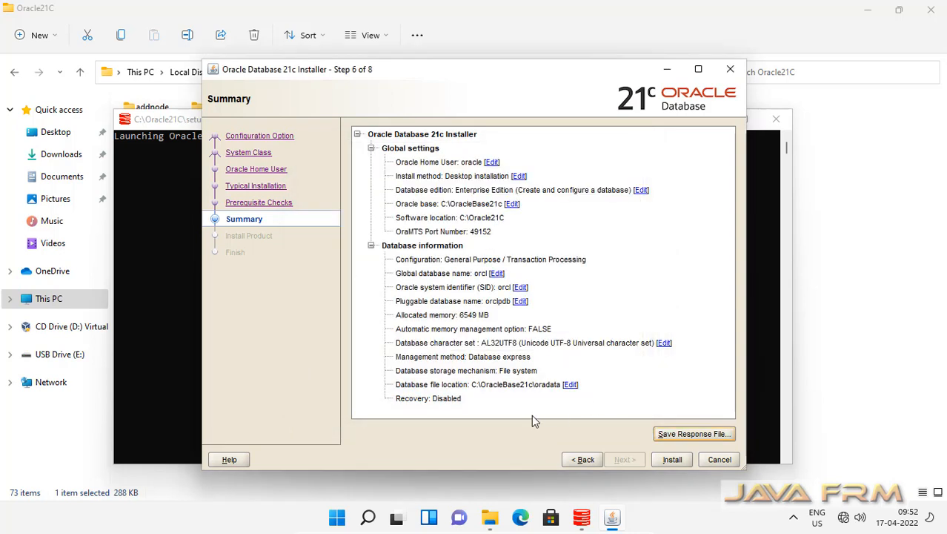
# Begin the Oracle database installation and allow Java through the Windows firewall
pyautogui.click(672, 460)
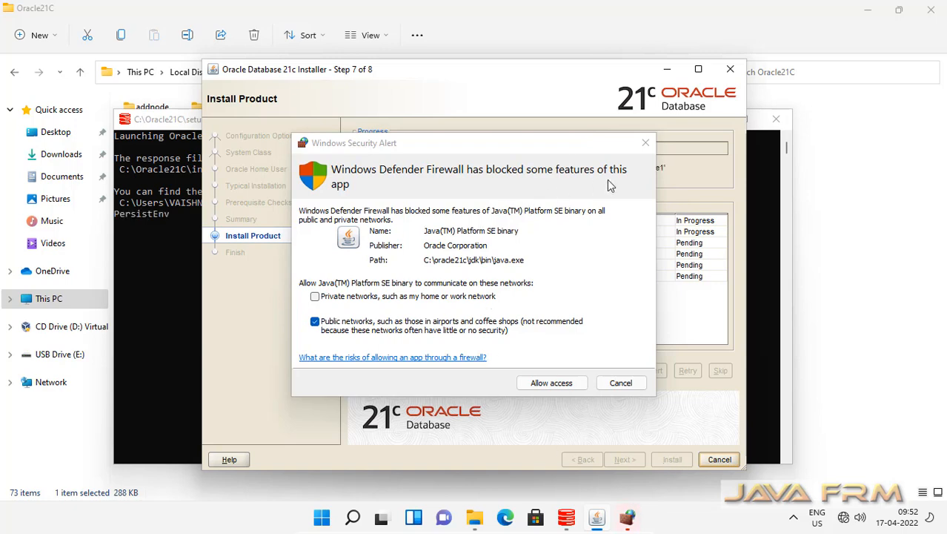
pyautogui.click(550, 384)
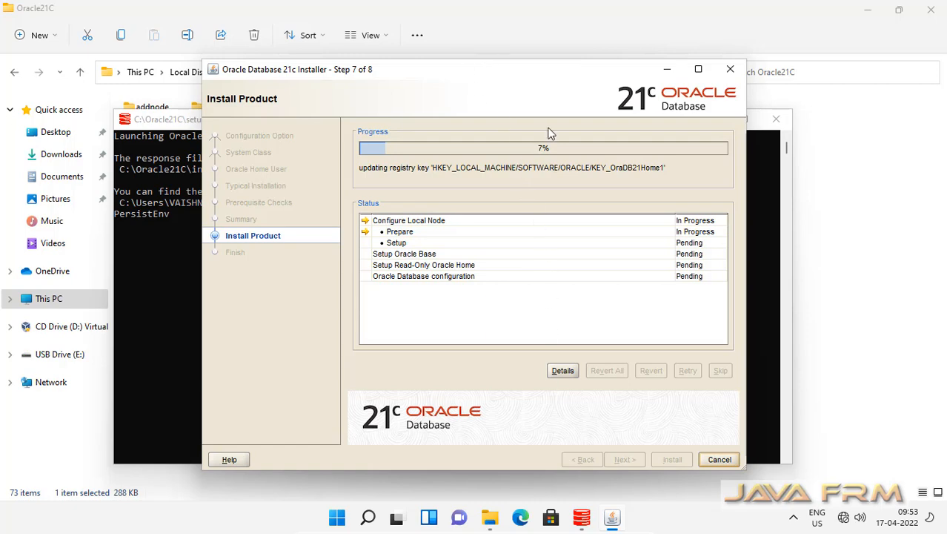
# Open the installation Details log, enlarge and reposition it, and follow it until configuration succeeds
pyautogui.click(566, 373)
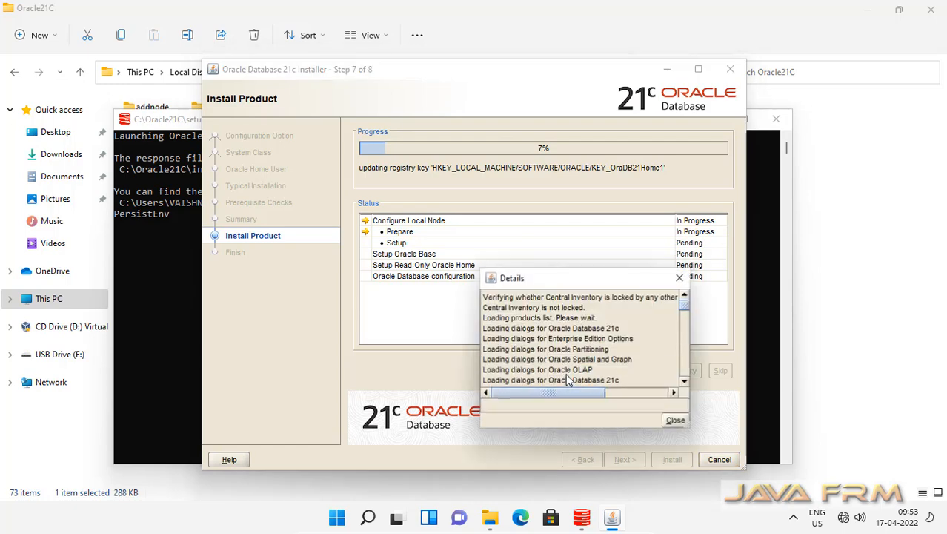
pyautogui.moveTo(546, 280); pyautogui.dragTo(239, 321)
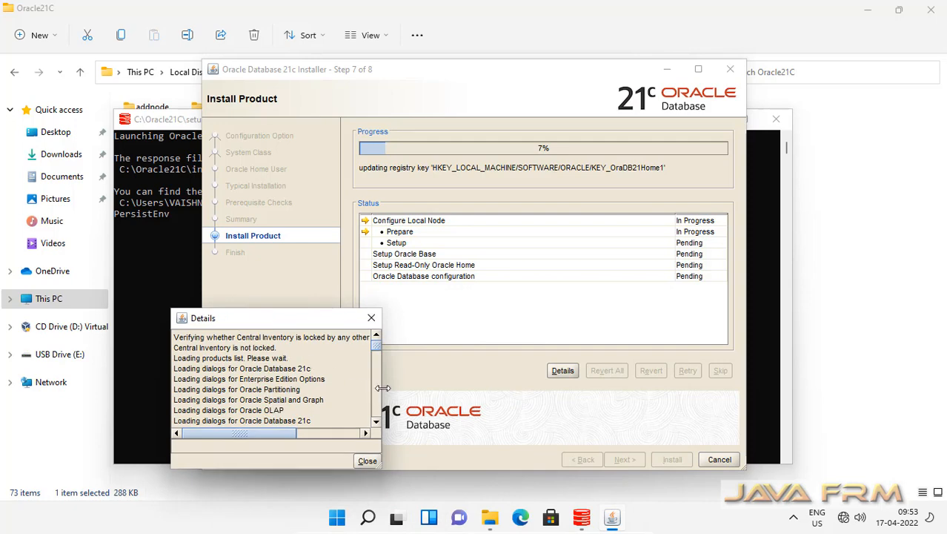
pyautogui.moveTo(382, 388); pyautogui.dragTo(477, 395)
pyautogui.moveTo(287, 317); pyautogui.dragTo(231, 306)
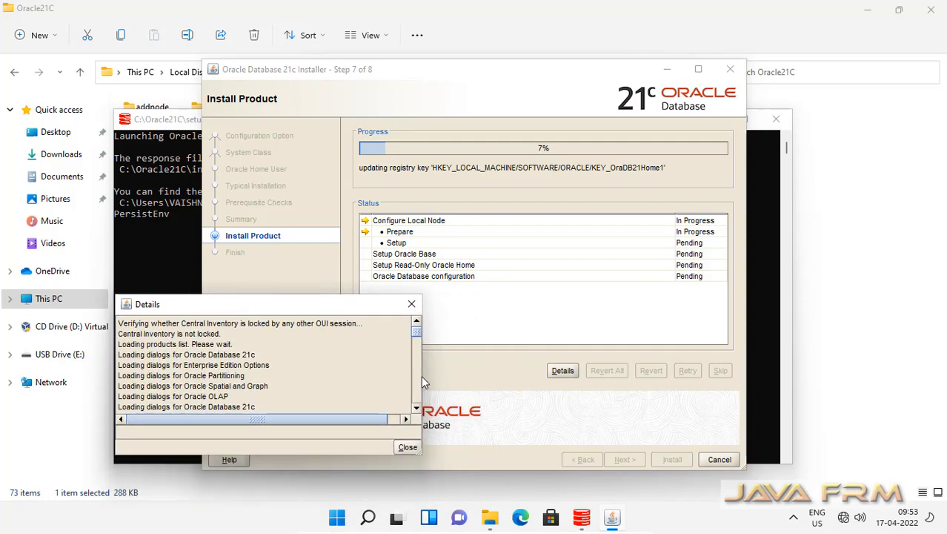
pyautogui.moveTo(421, 376); pyautogui.dragTo(483, 379)
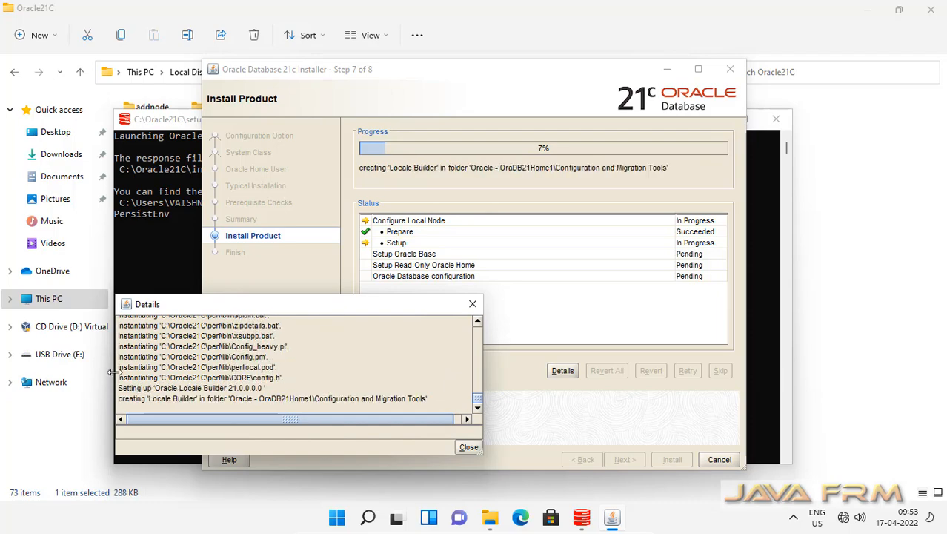
pyautogui.moveTo(117, 378); pyautogui.dragTo(42, 374)
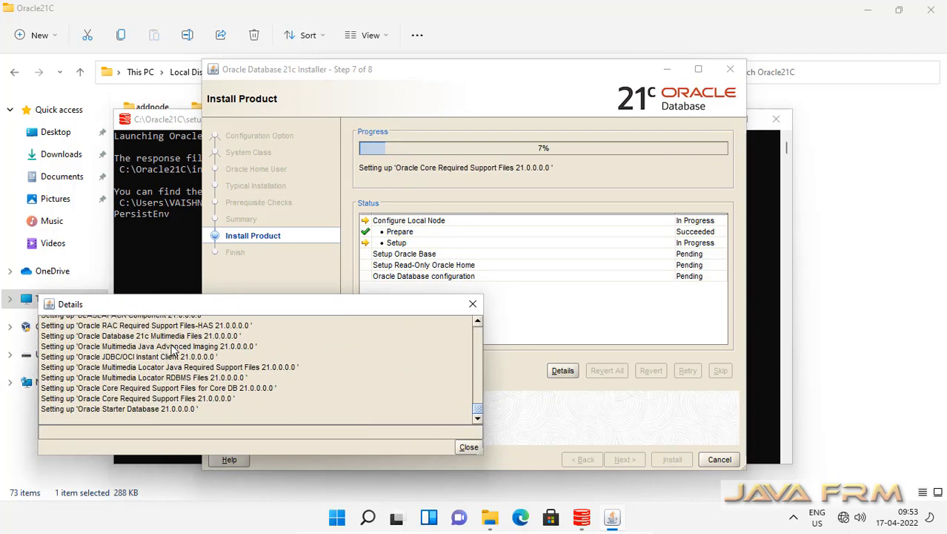
pyautogui.moveTo(268, 308); pyautogui.dragTo(292, 332)
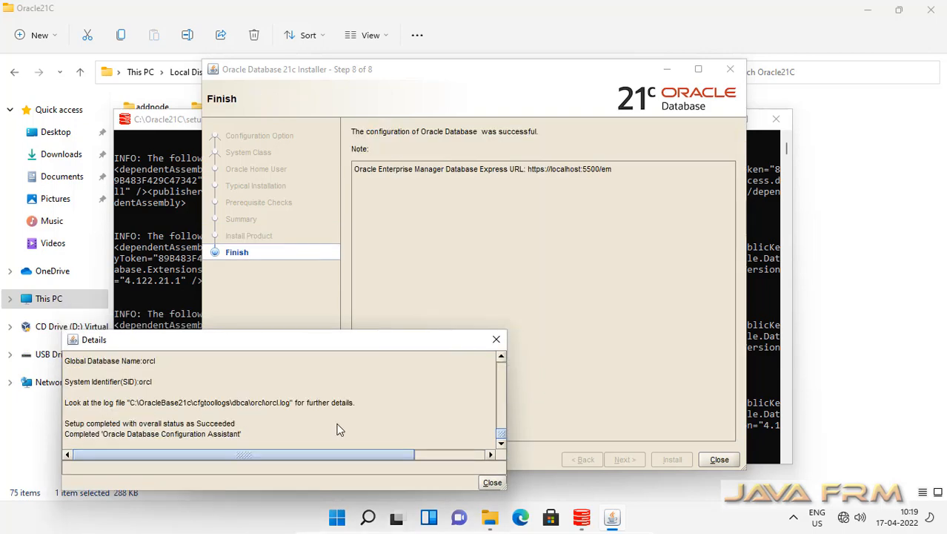
pyautogui.scroll(3, 338, 428)
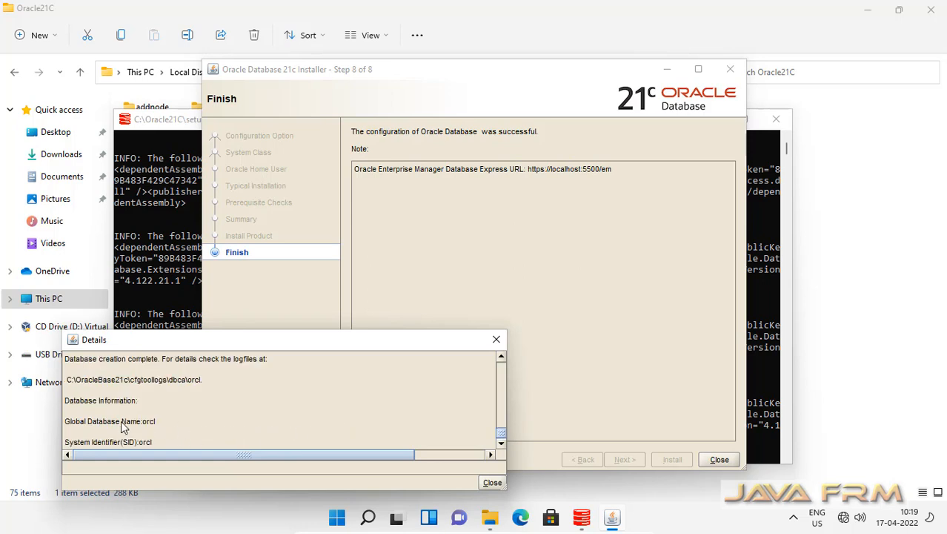
# Review the database name and SID lines in the log, then close the Details dialog and installer
pyautogui.moveTo(122, 423); pyautogui.dragTo(143, 443)
pyautogui.scroll(5, 239, 407)
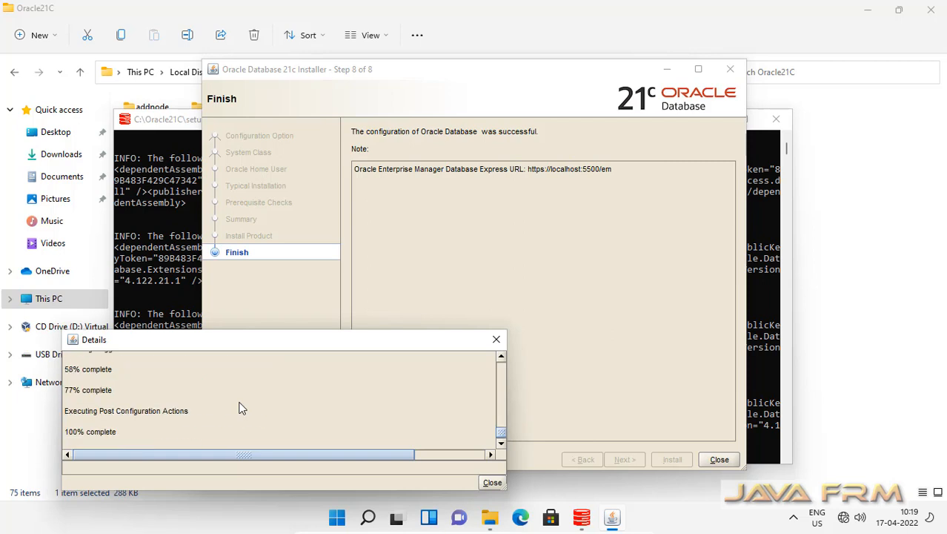
pyautogui.scroll(-4, 239, 407)
pyautogui.scroll(-1, 239, 407)
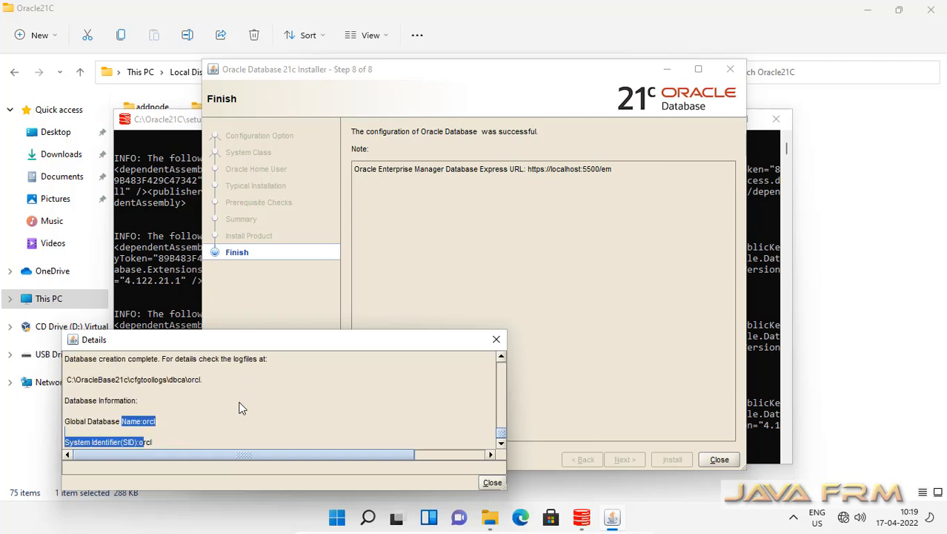
pyautogui.scroll(-2, 239, 407)
pyautogui.scroll(8, 239, 401)
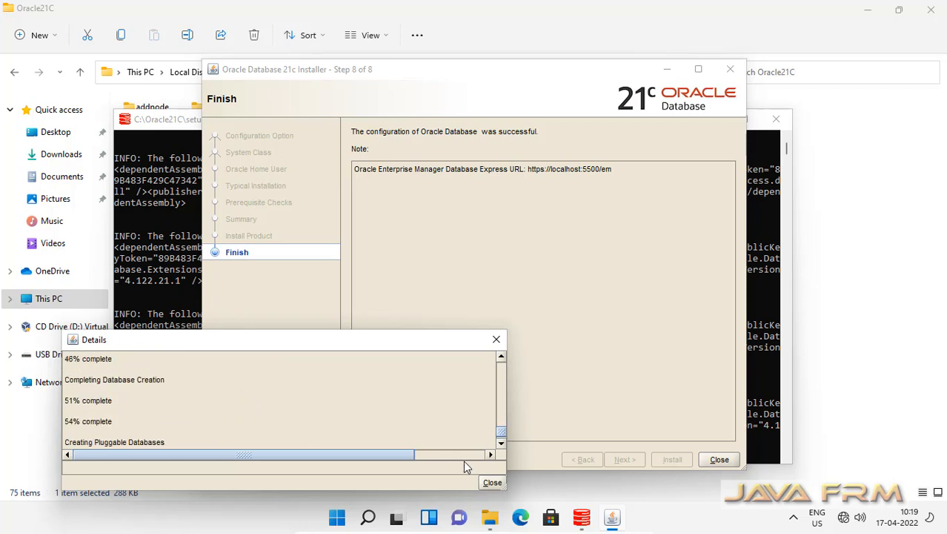
pyautogui.click(493, 481)
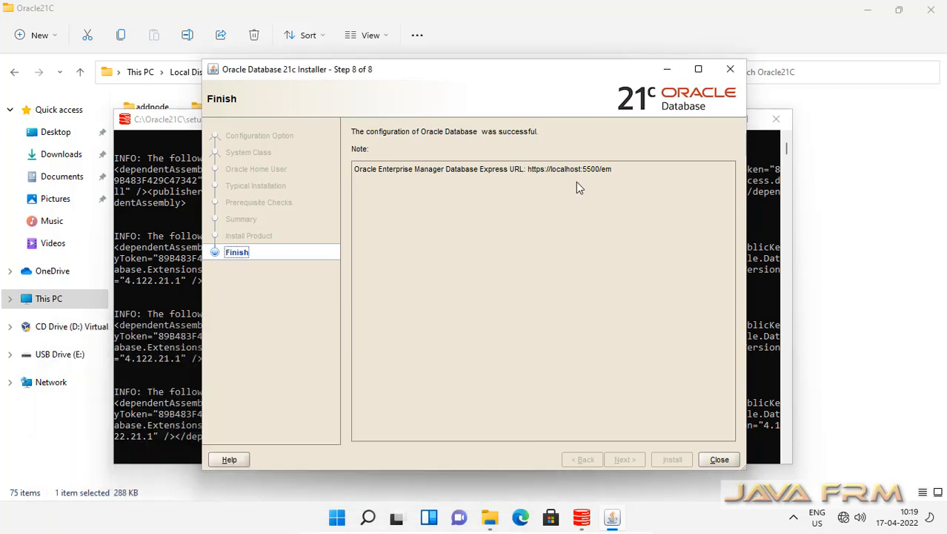
pyautogui.click(719, 460)
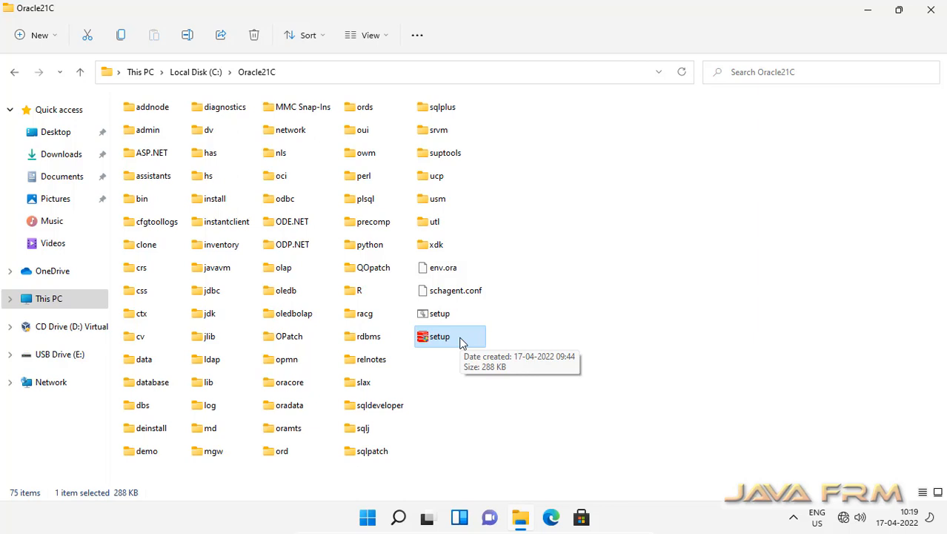
# Browse from Local Disk (C:) into OracleBase21c\oradata\ORCL
pyautogui.click(206, 74)
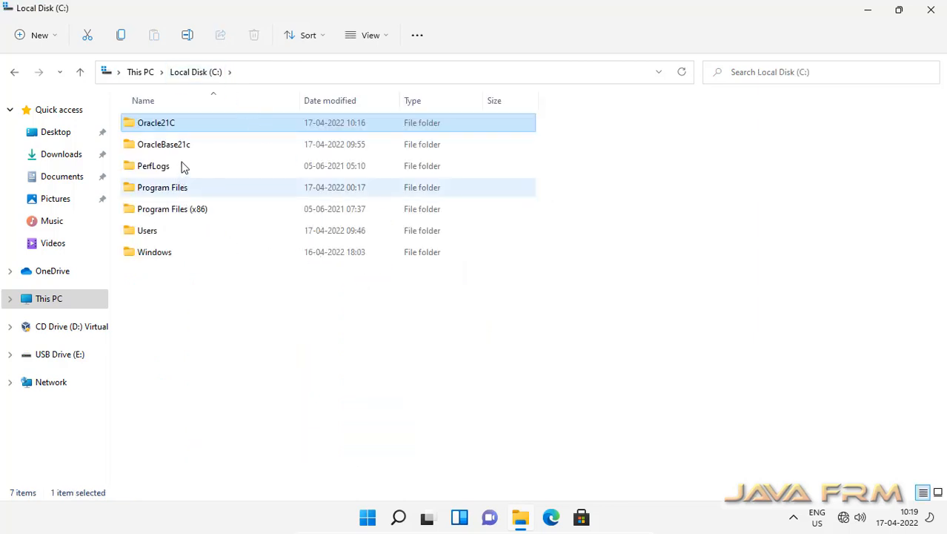
pyautogui.click(182, 145)
pyautogui.click(182, 145)
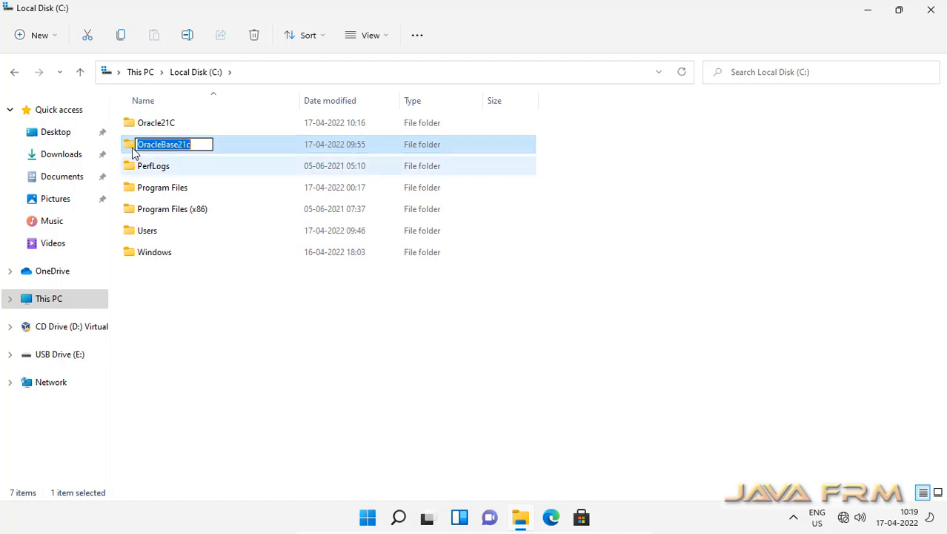
pyautogui.click(133, 152)
pyautogui.doubleClick(131, 148)
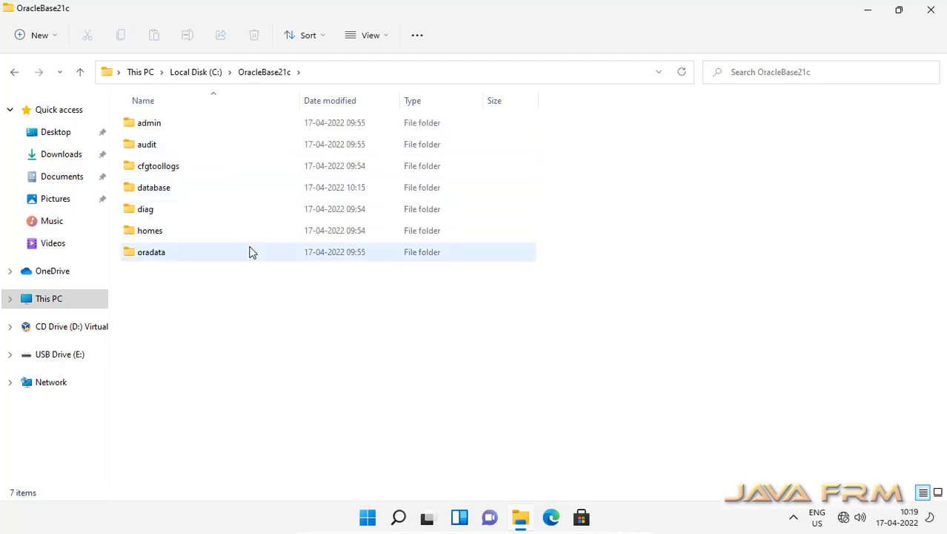
pyautogui.moveTo(250, 253)
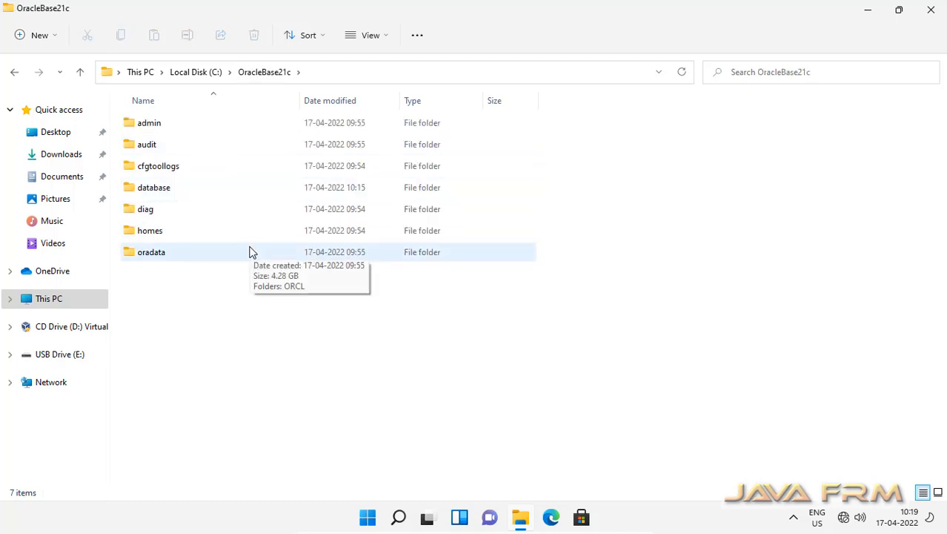
pyautogui.doubleClick(158, 254)
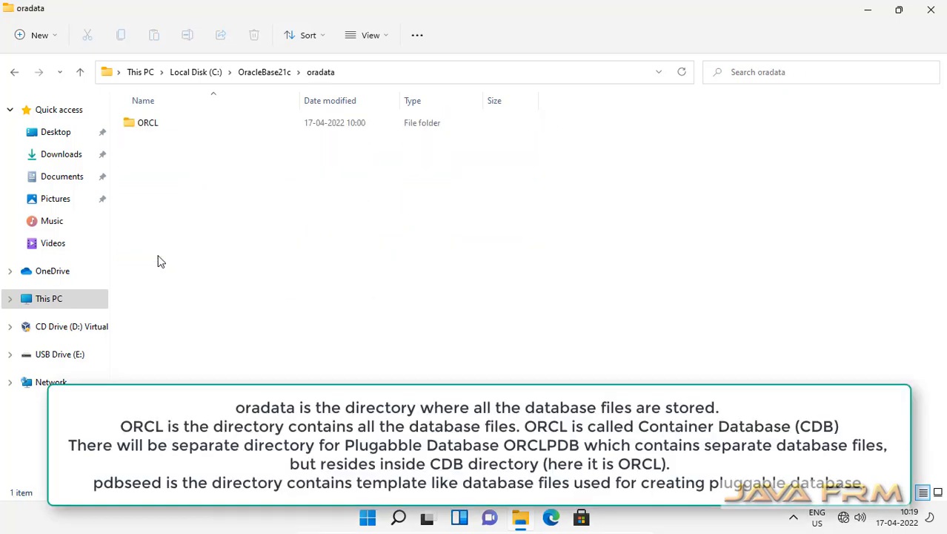
pyautogui.doubleClick(142, 123)
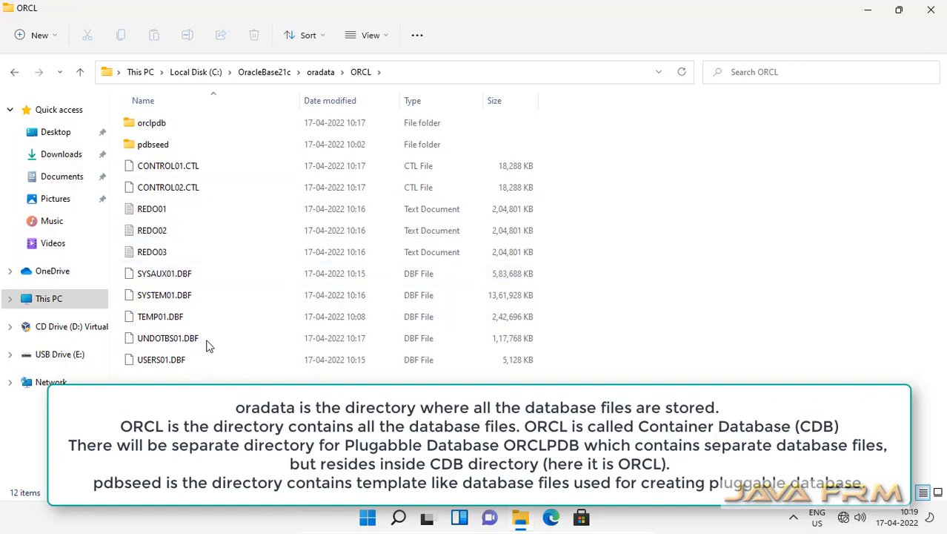
# Look inside the orclpdb and pdbseed folders, then return up to OracleBase21c
pyautogui.doubleClick(162, 125)
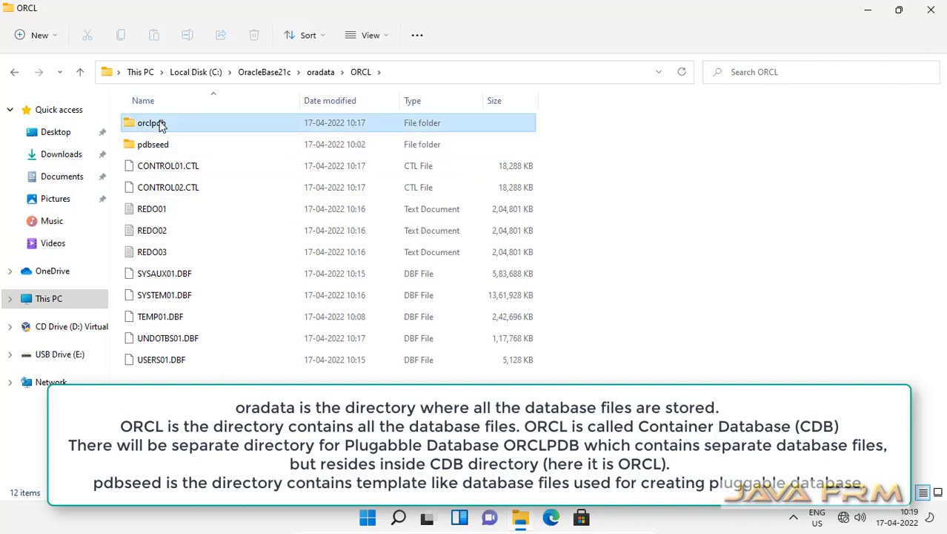
pyautogui.click(362, 72)
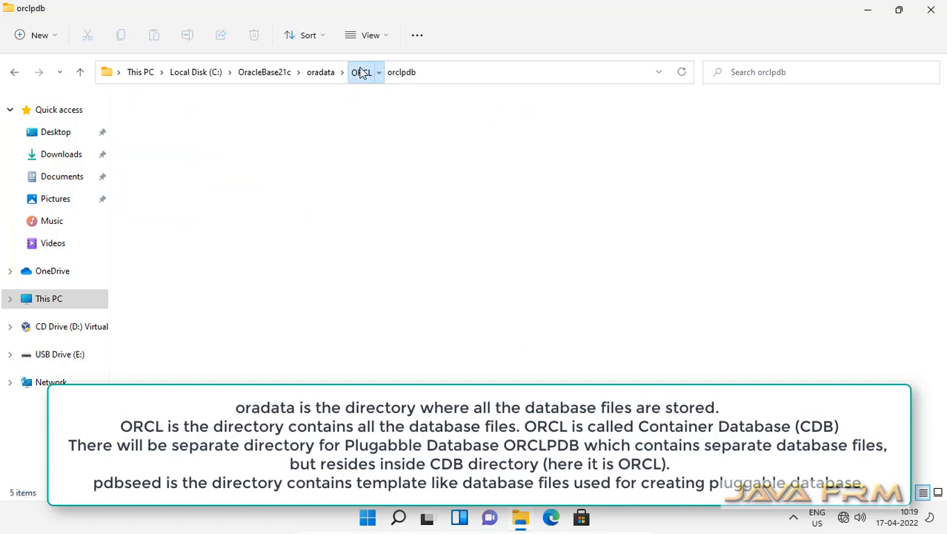
pyautogui.click(157, 146)
pyautogui.doubleClick(156, 144)
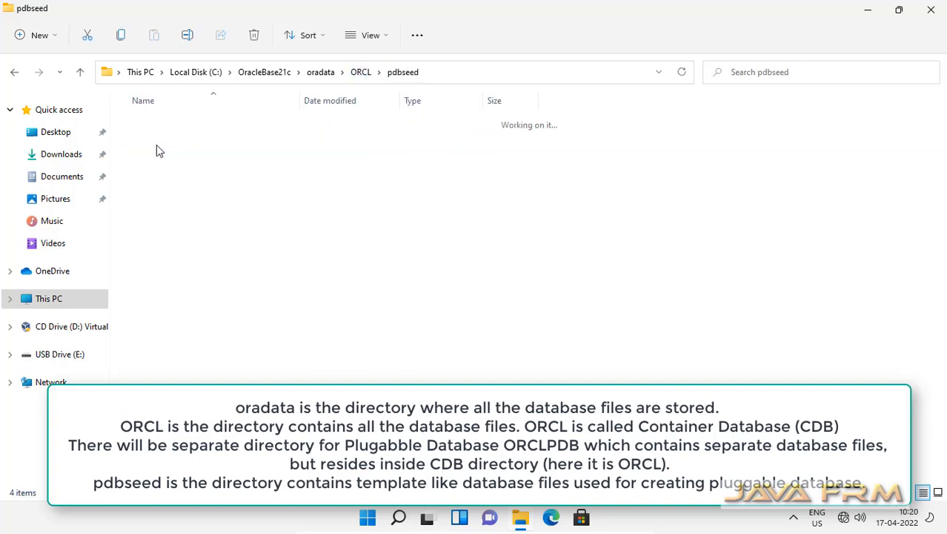
pyautogui.click(363, 74)
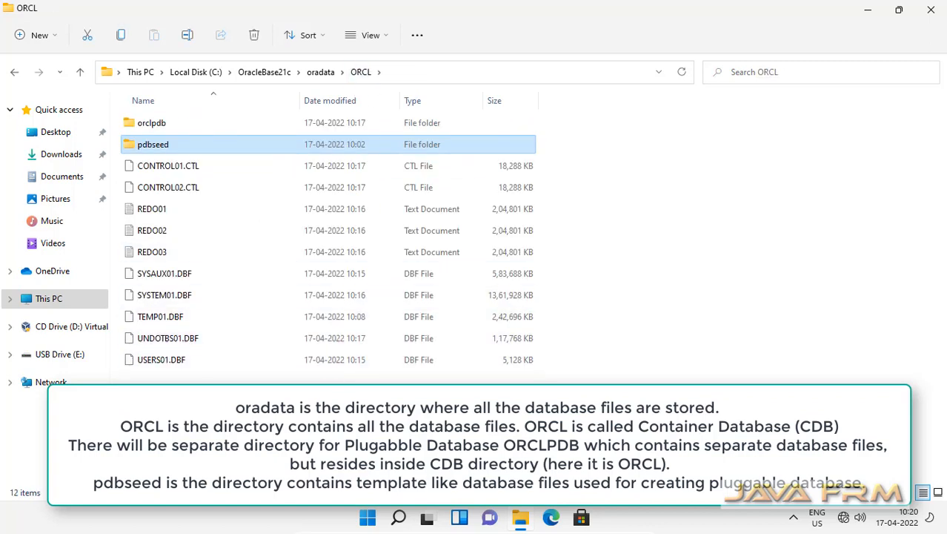
pyautogui.click(326, 75)
pyautogui.click(265, 74)
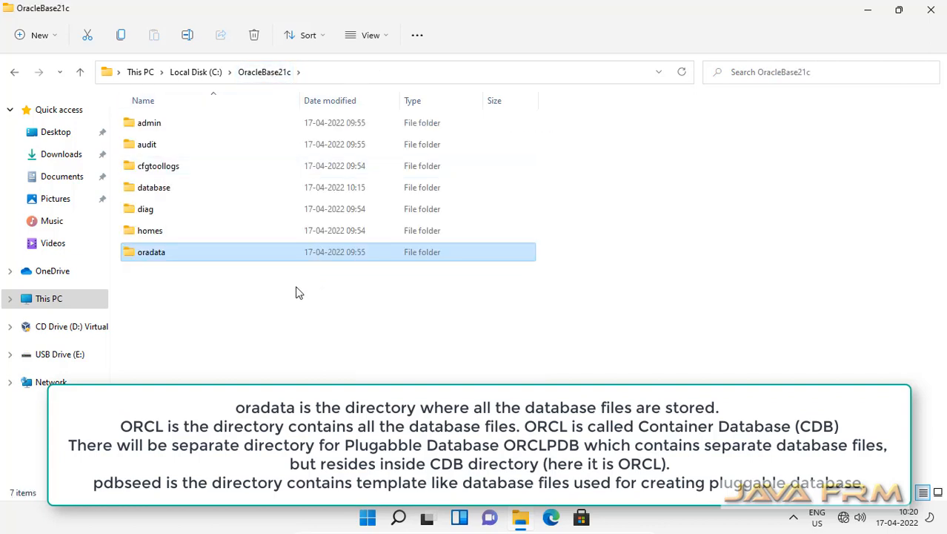
# Open cfgtoollogs\dbca\orcl, scroll its 23 logs, and select the postDBCreation log
pyautogui.doubleClick(175, 170)
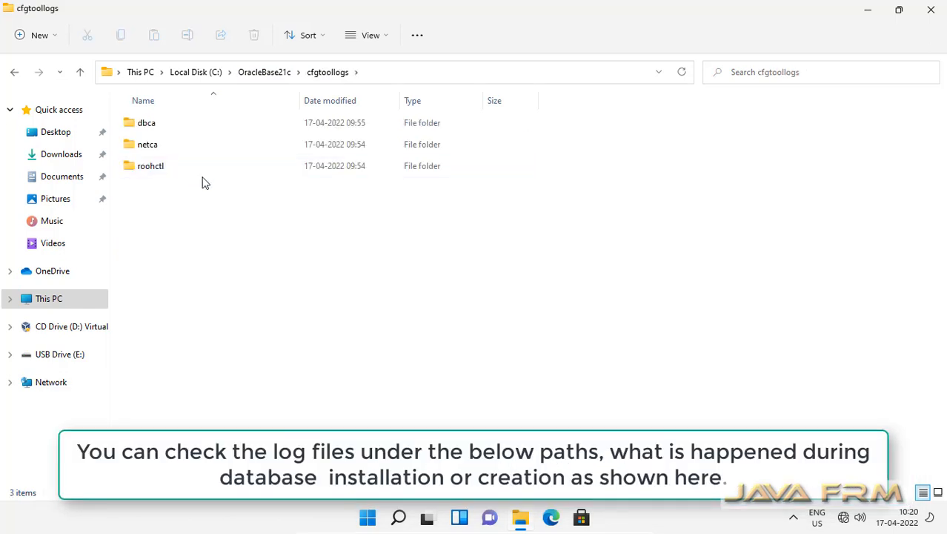
pyautogui.click(150, 121)
pyautogui.doubleClick(151, 120)
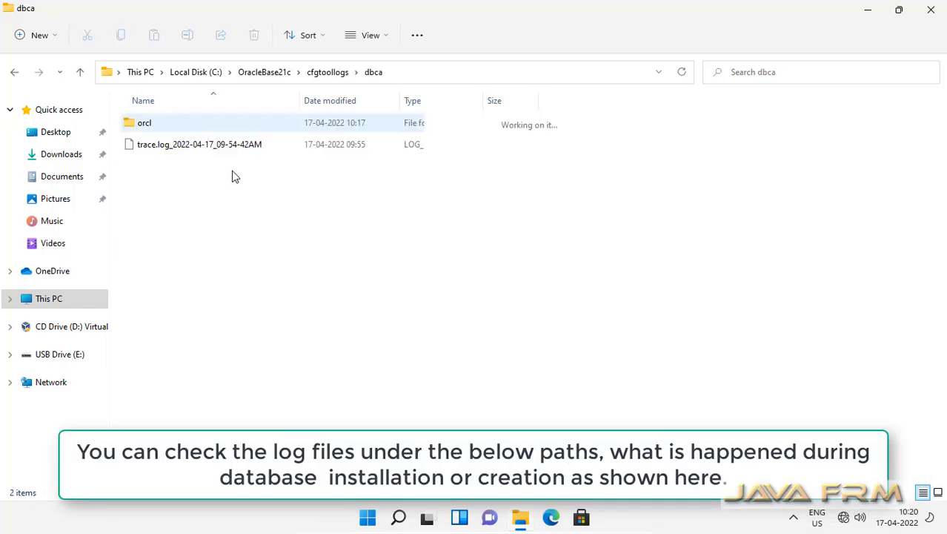
pyautogui.click(152, 129)
pyautogui.doubleClick(152, 129)
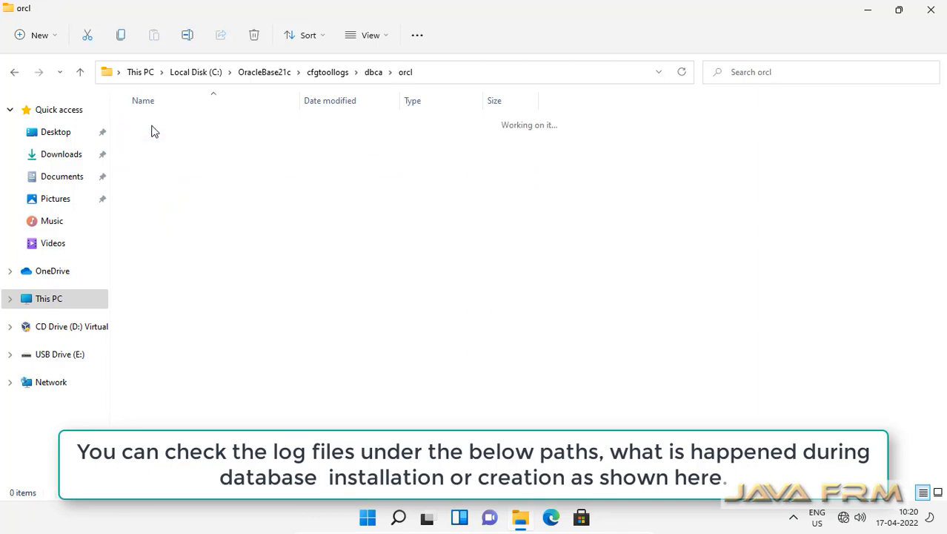
pyautogui.scroll(-1, 266, 363)
pyautogui.scroll(-1, 266, 363)
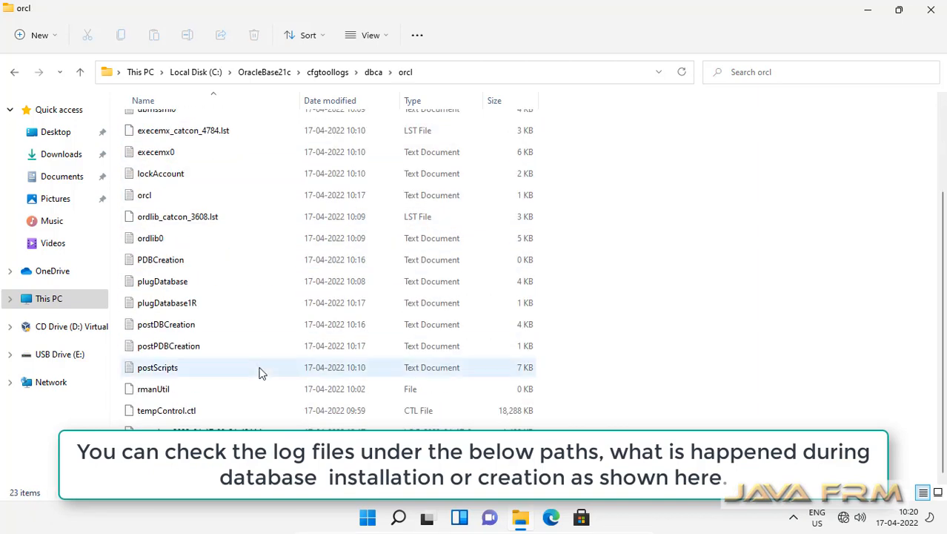
pyautogui.click(179, 328)
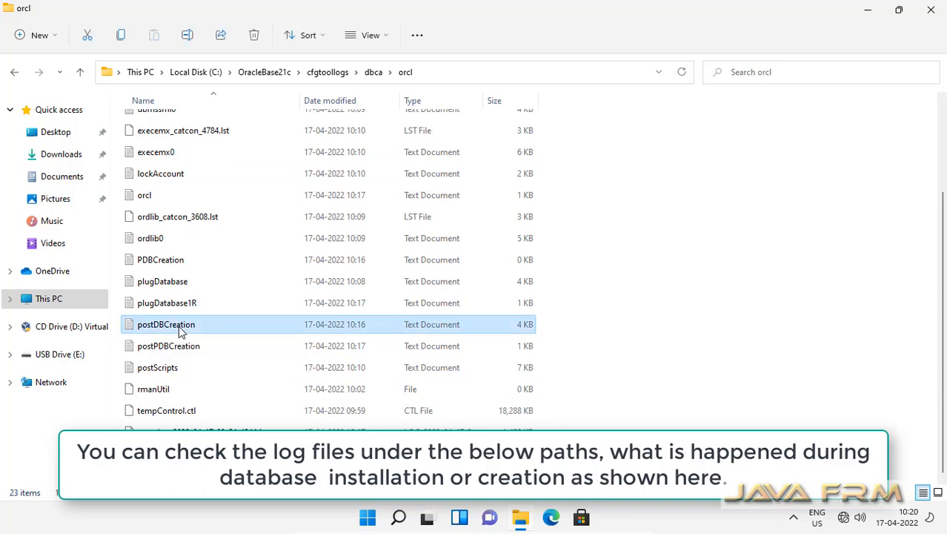
# Read the postDBCreation and plugDatabase logs in Notepad, closing each afterward
pyautogui.doubleClick(179, 325)
pyautogui.scroll(-10, 305, 289)
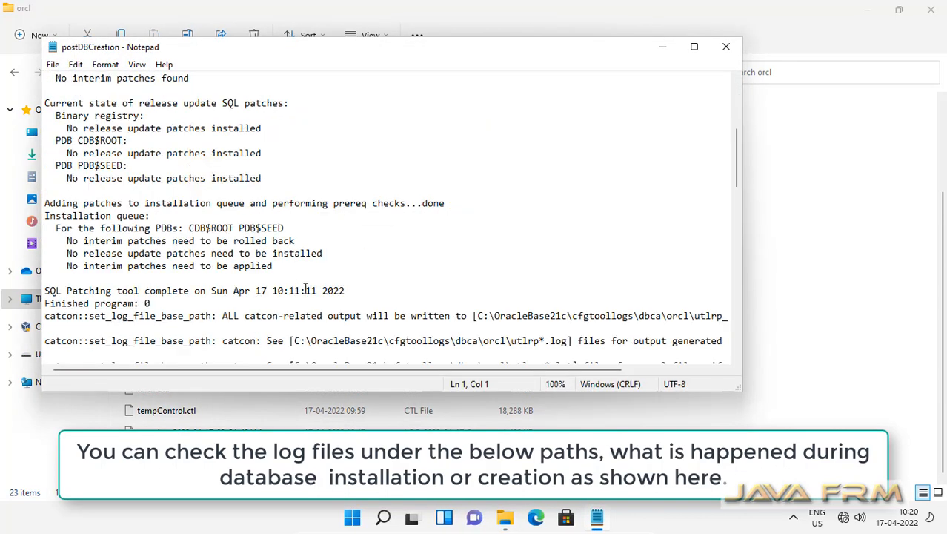
pyautogui.scroll(-5, 305, 289)
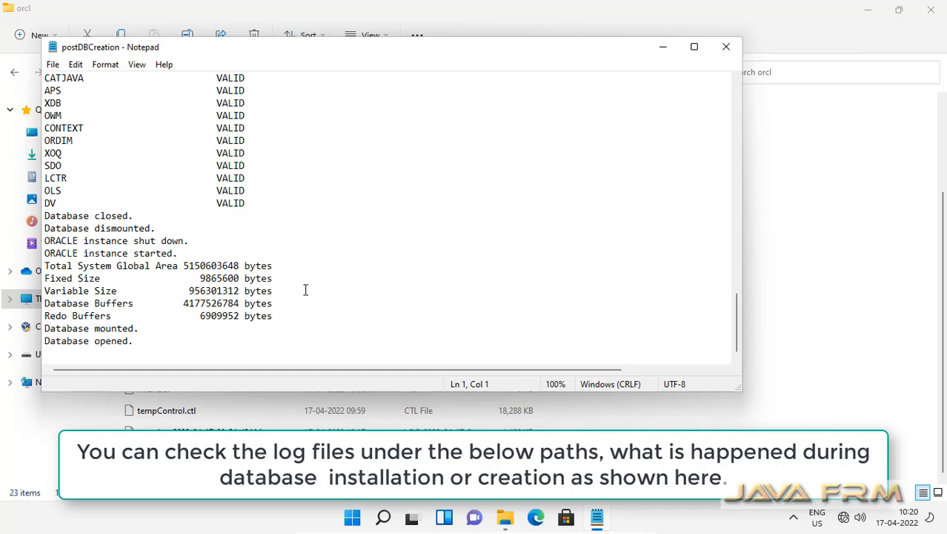
pyautogui.click(726, 48)
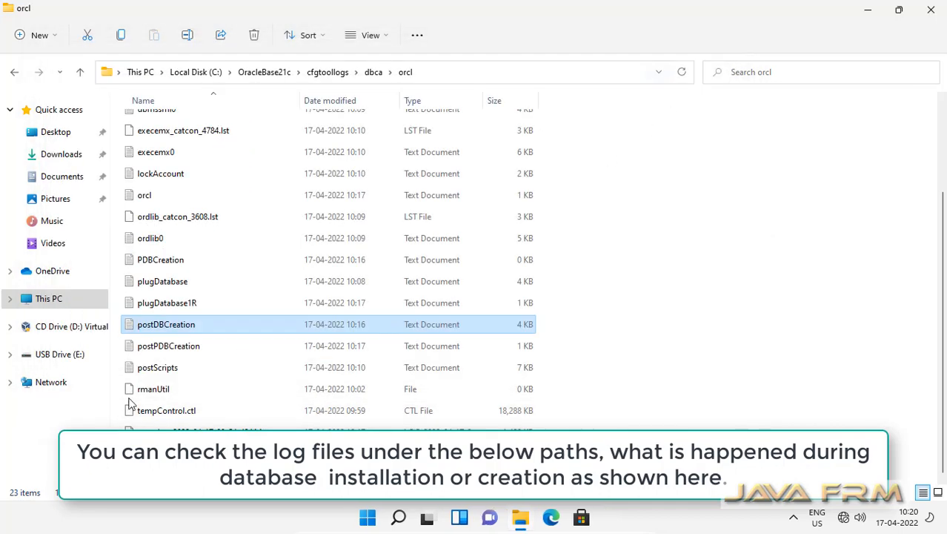
pyautogui.click(165, 283)
pyautogui.doubleClick(165, 283)
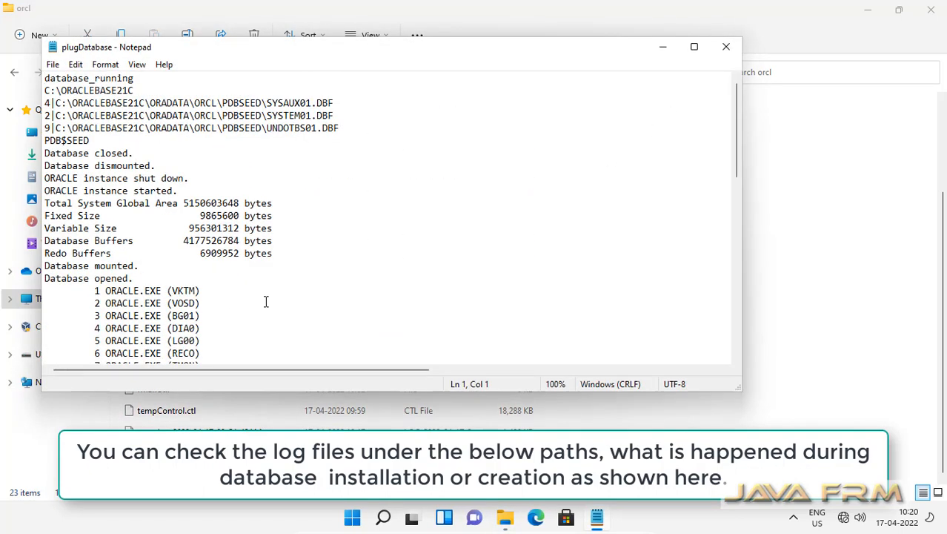
pyautogui.scroll(-15, 266, 301)
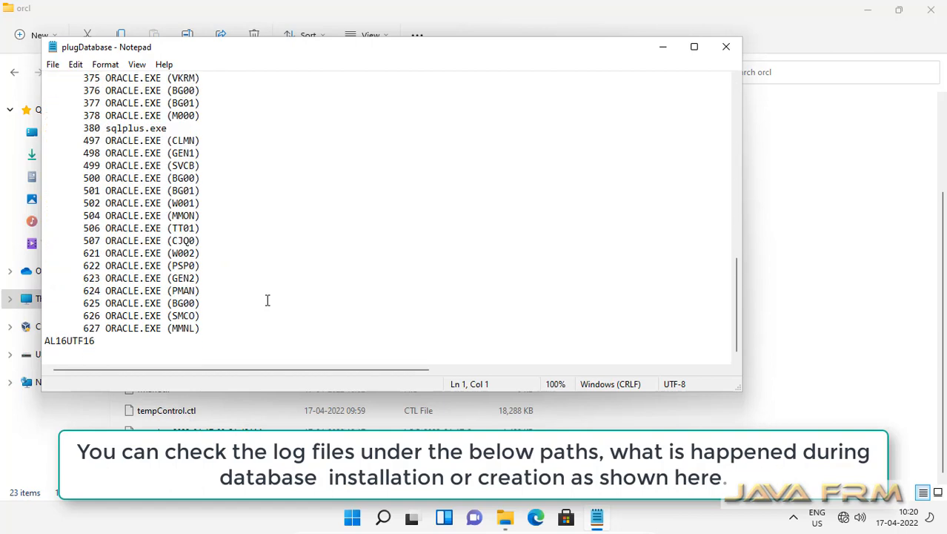
pyautogui.click(727, 46)
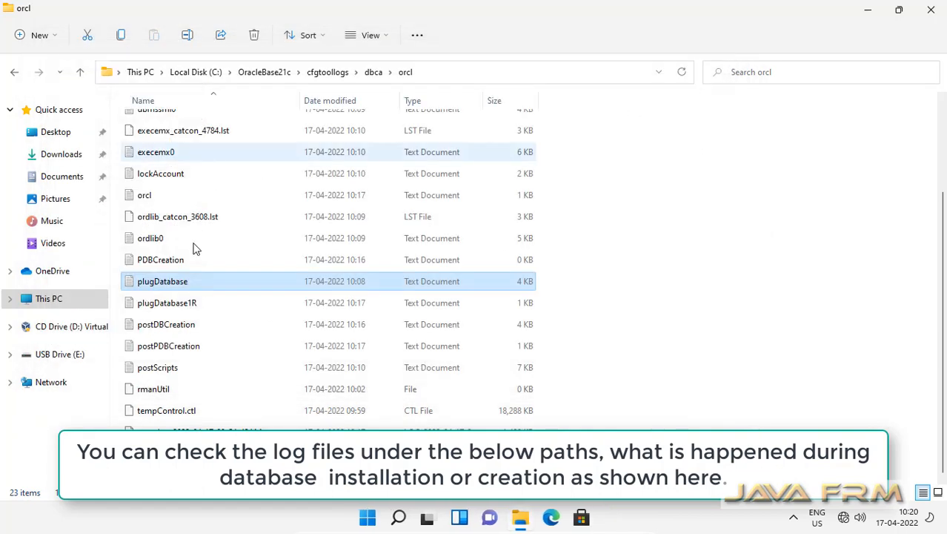
# Return File Explorer to Local Disk (C:) and open the Start menu
pyautogui.scroll(2, 210, 313)
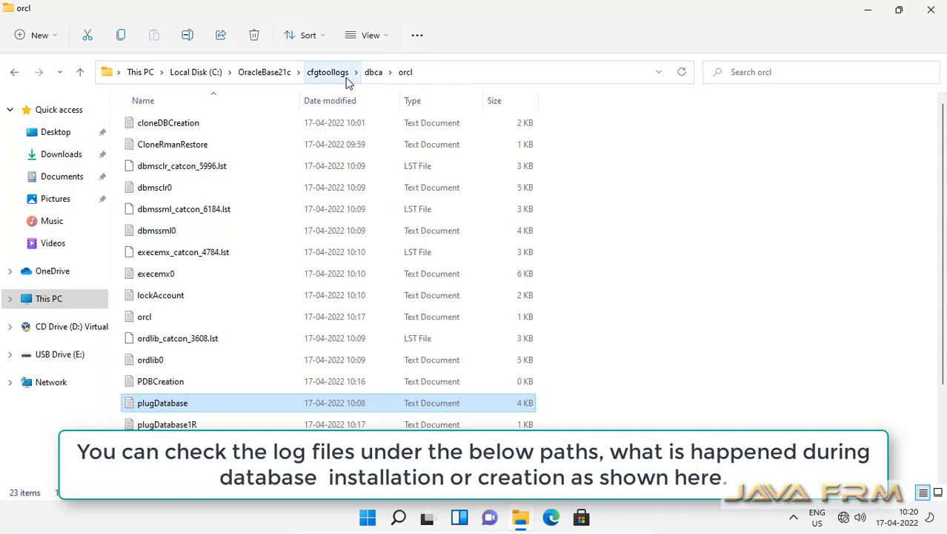
pyautogui.click(266, 73)
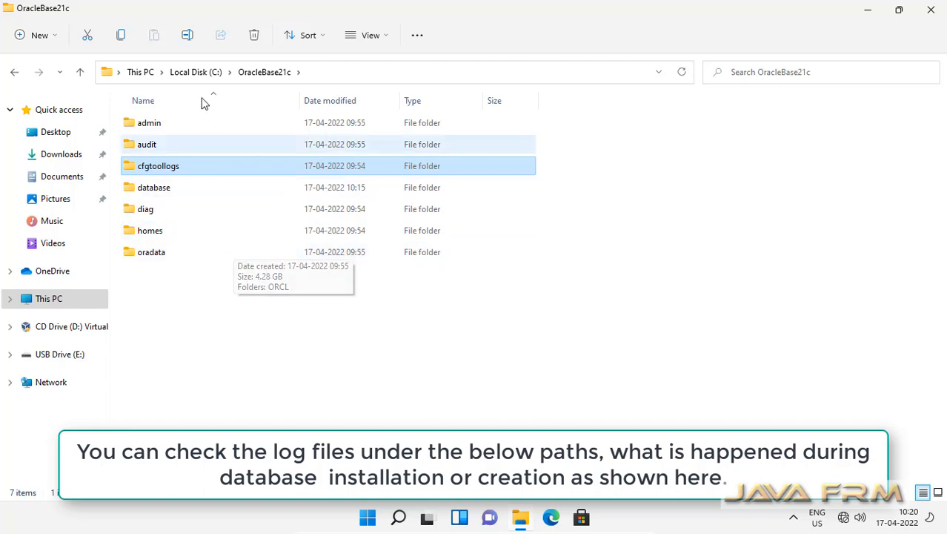
pyautogui.click(201, 73)
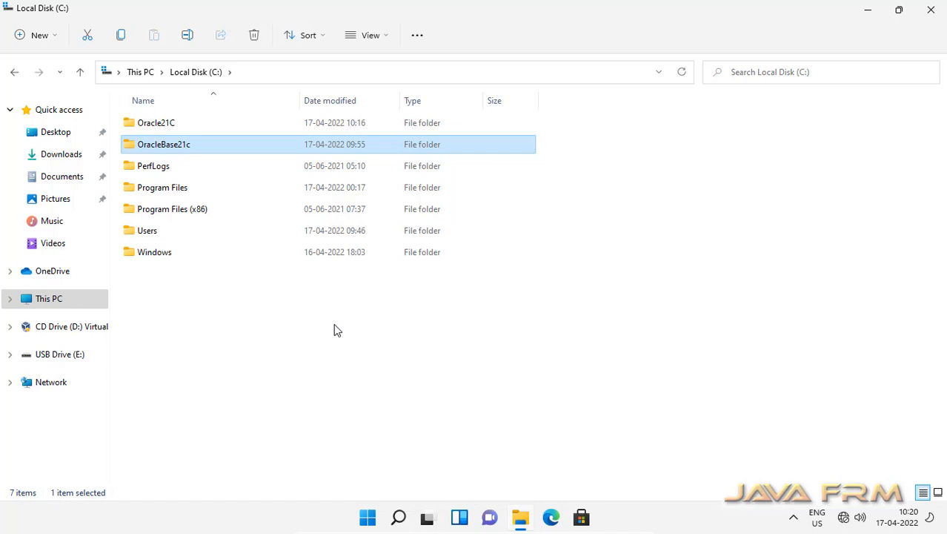
pyautogui.click(369, 518)
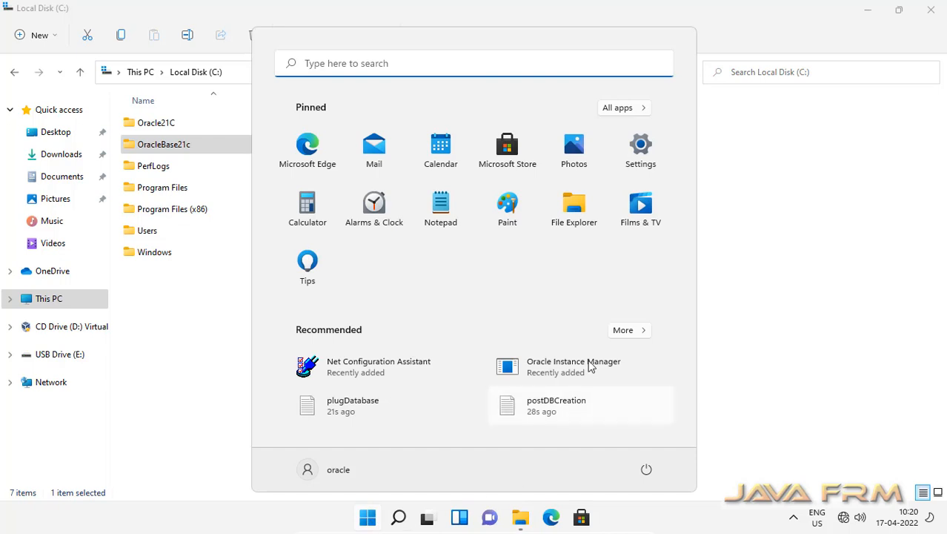
# Expand the Start menu's full Recommended list and launch SQL Plus
pyautogui.click(623, 331)
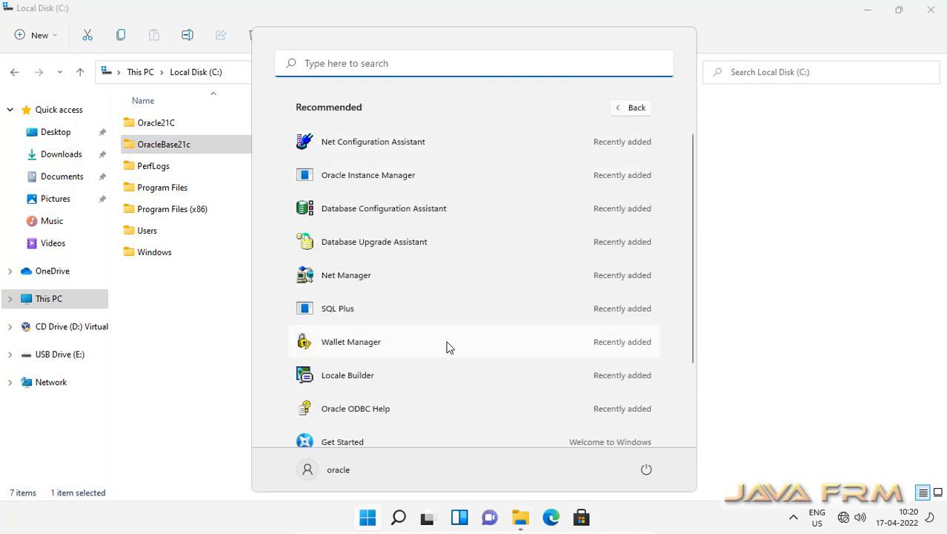
pyautogui.scroll(-3, 447, 347)
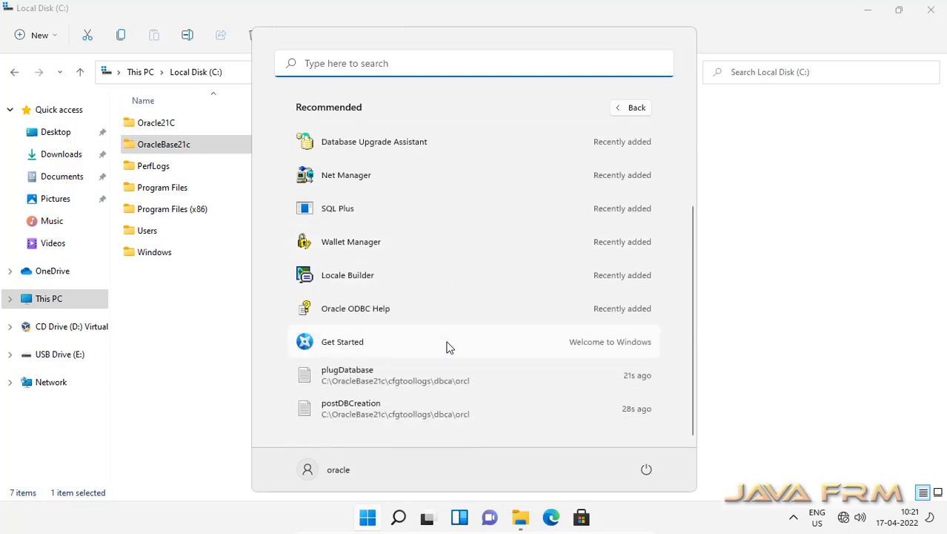
pyautogui.scroll(3, 447, 347)
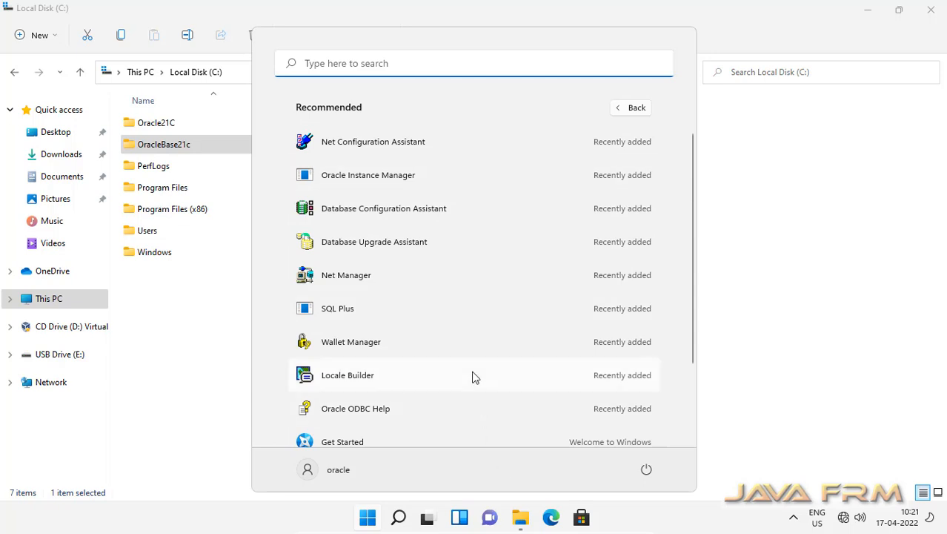
pyautogui.click(362, 313)
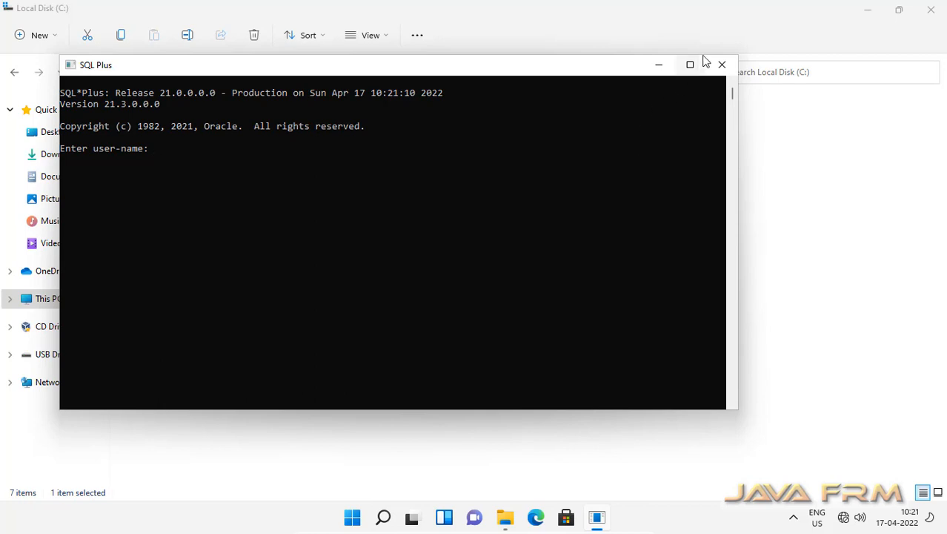
# Maximize the SQL*Plus console and log in as 'sys as sysdba' with the password
pyautogui.click(690, 65)
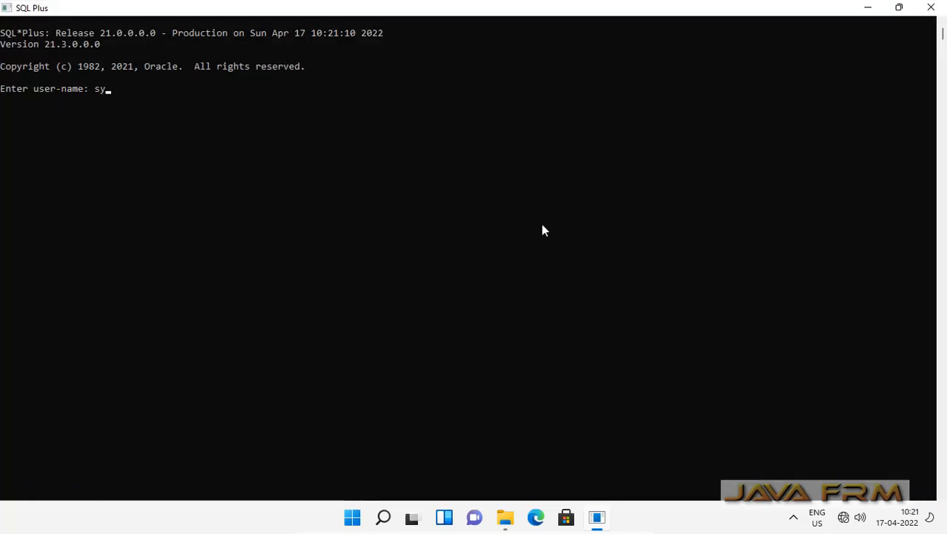
pyautogui.write('sys as sysd')
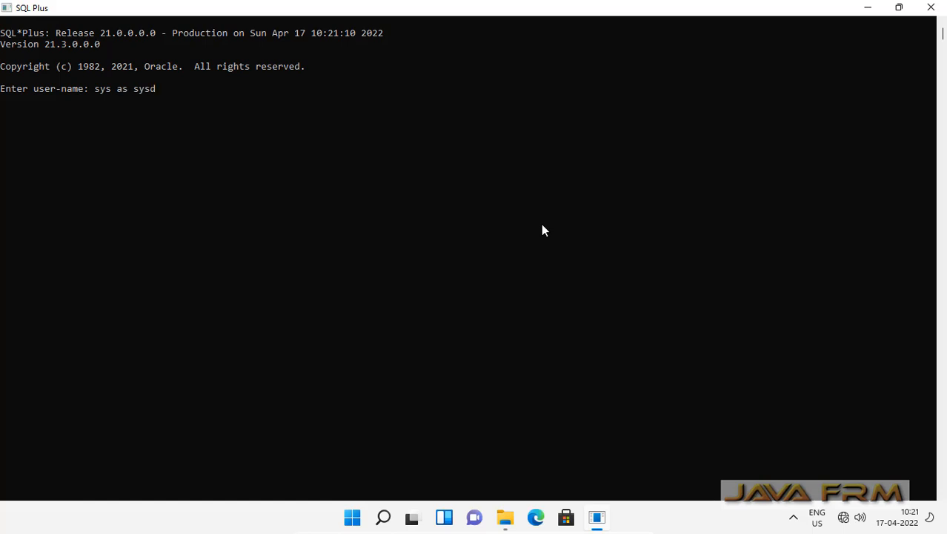
pyautogui.write('ba')
pyautogui.press('Return')
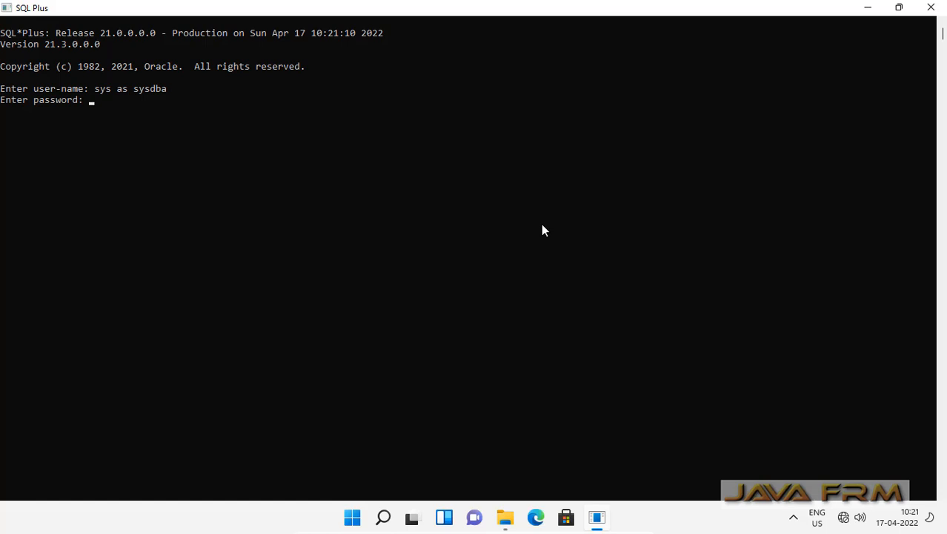
pyautogui.press('Return')
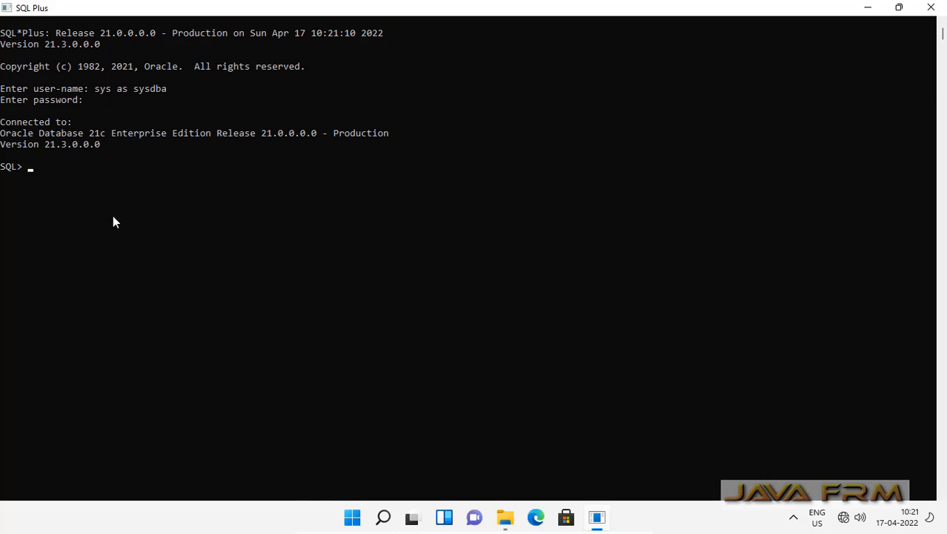
# Run 'select * from tab;' returning 8726 rows, then minimize the console
pyautogui.write('select * from tab;')
pyautogui.press('Return')
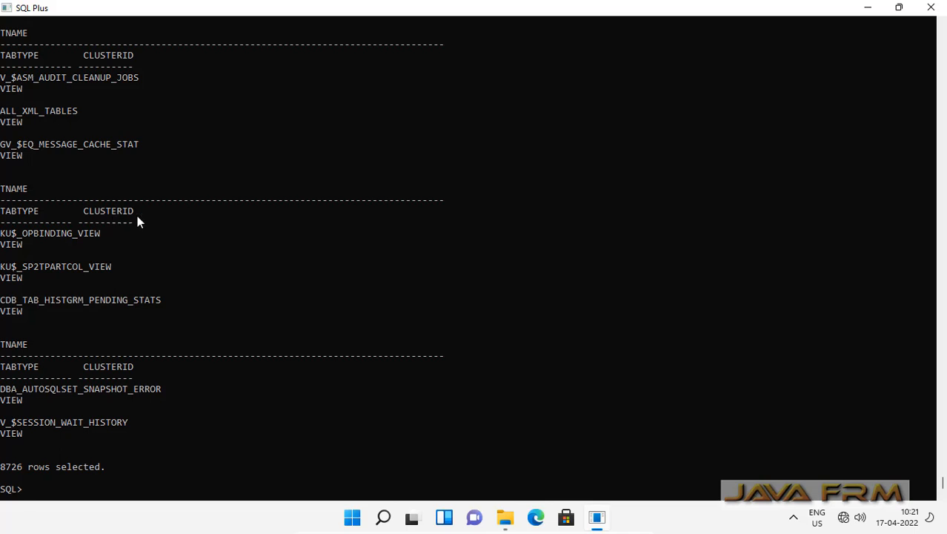
pyautogui.click(865, 13)
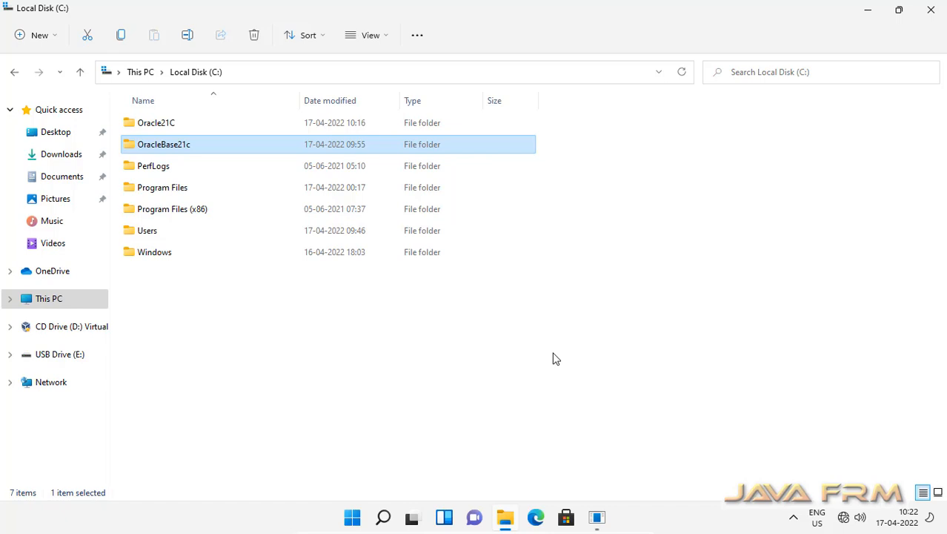
# Launch Edge, complete first-run setup with the default layout, and skip sync sign-in
pyautogui.click(536, 518)
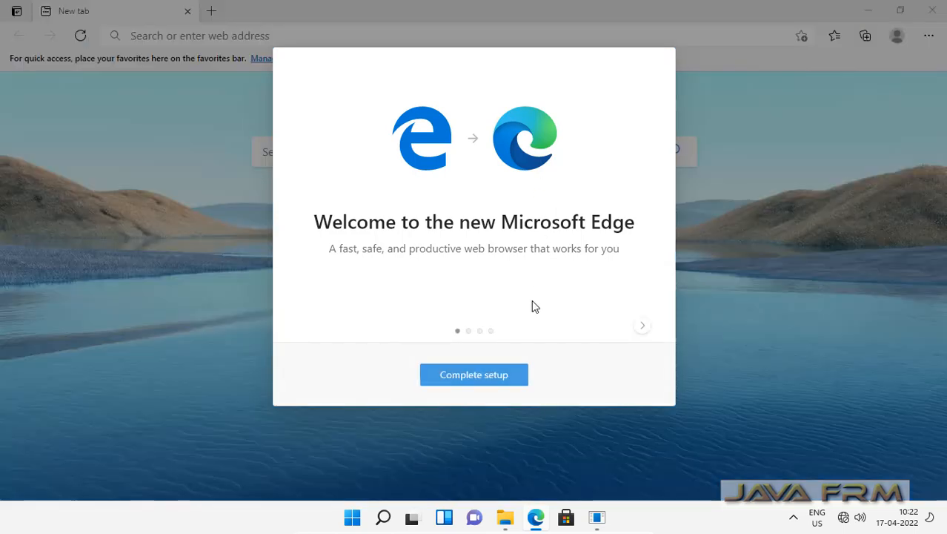
pyautogui.click(494, 378)
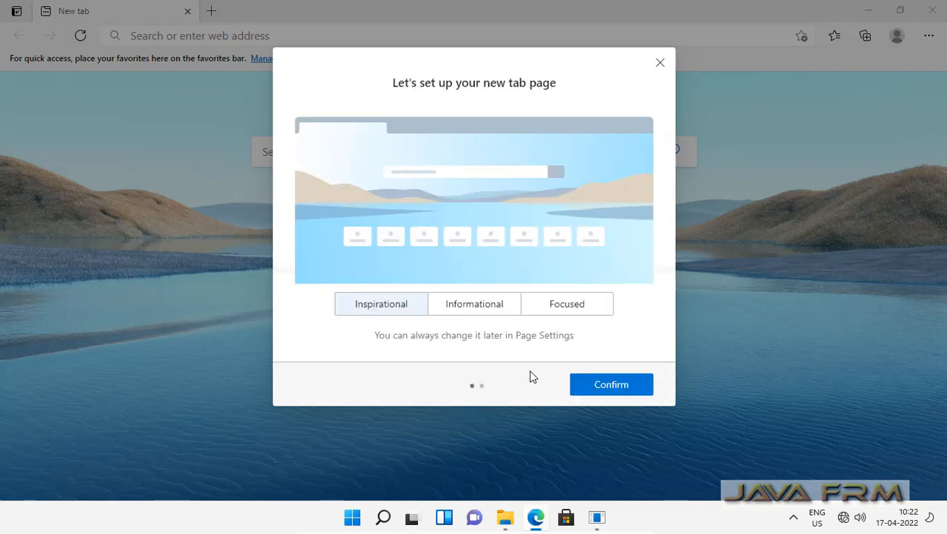
pyautogui.click(604, 385)
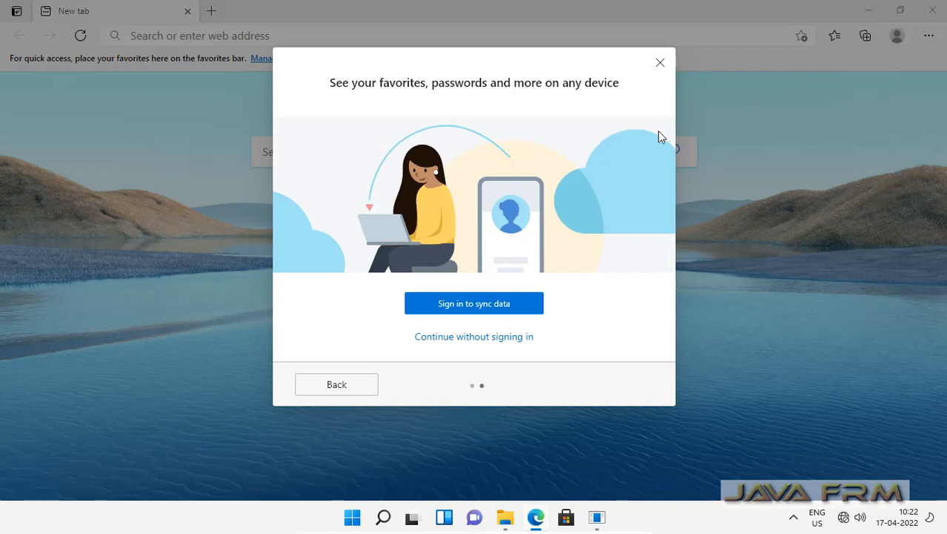
pyautogui.click(661, 65)
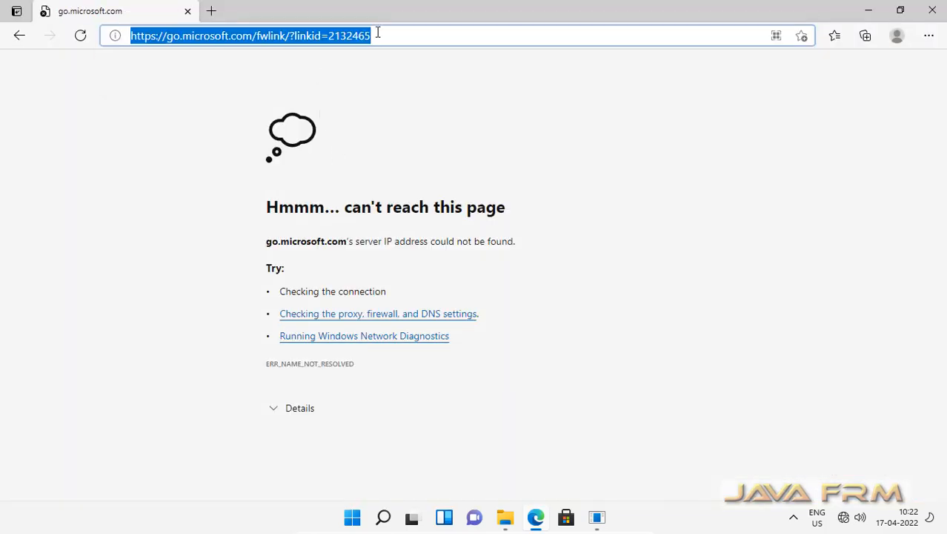
pyautogui.write('https:/')
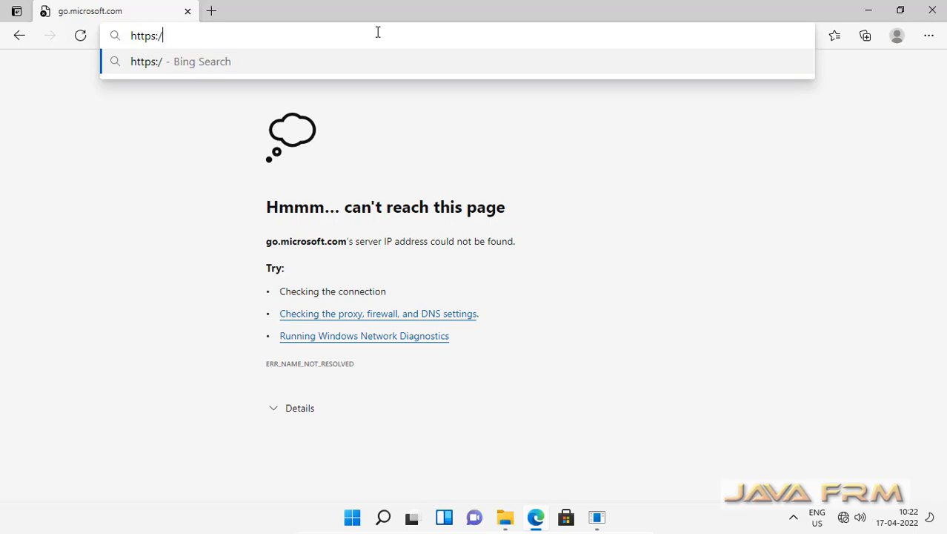
pyautogui.write('/localhost')
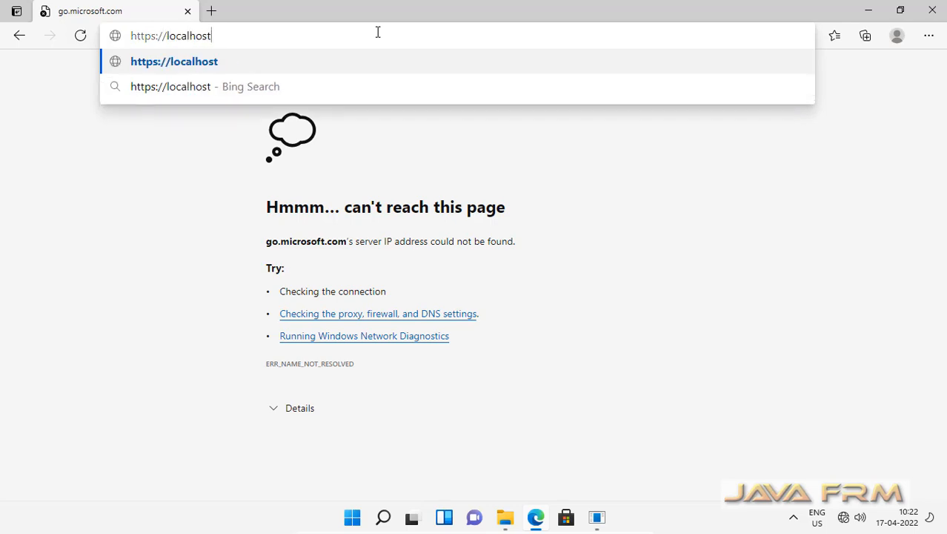
pyautogui.write(':55')
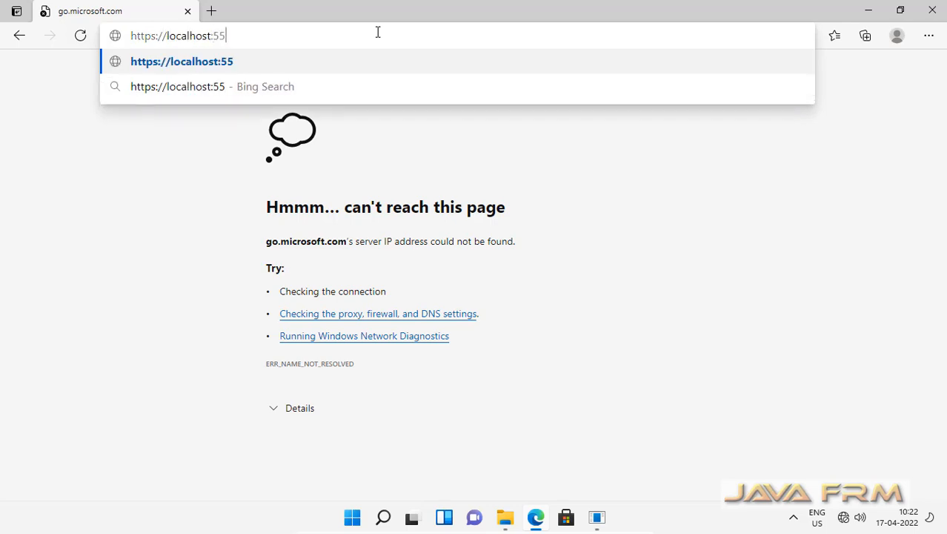
pyautogui.write('00/em')
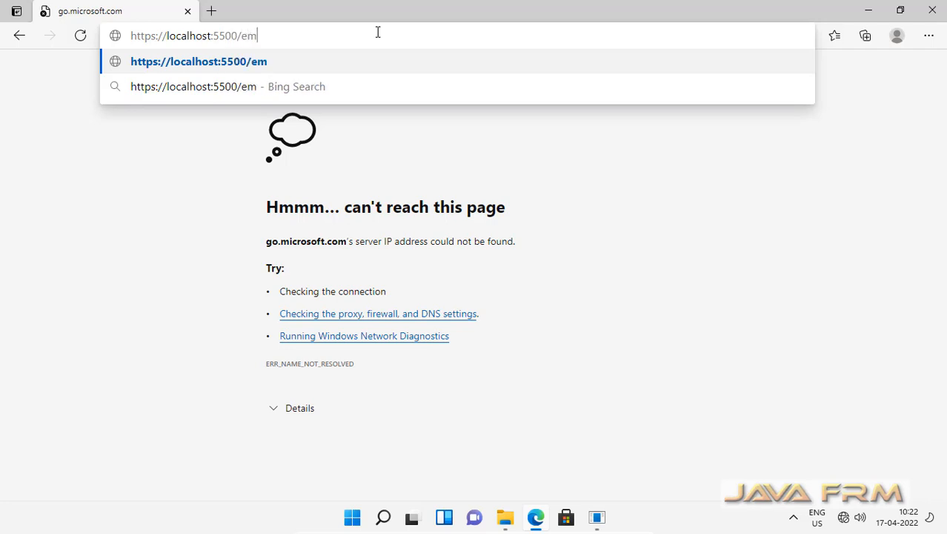
pyautogui.press('Return')
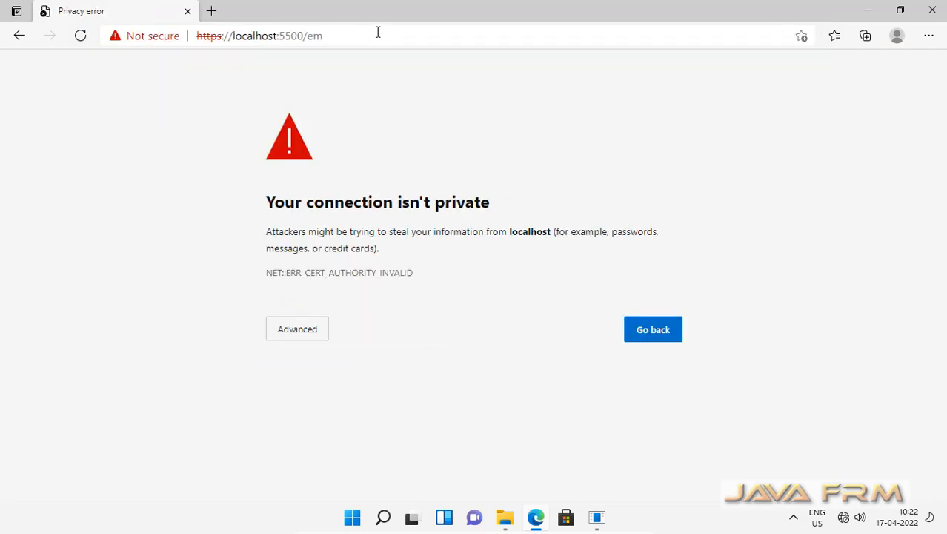
pyautogui.click(296, 330)
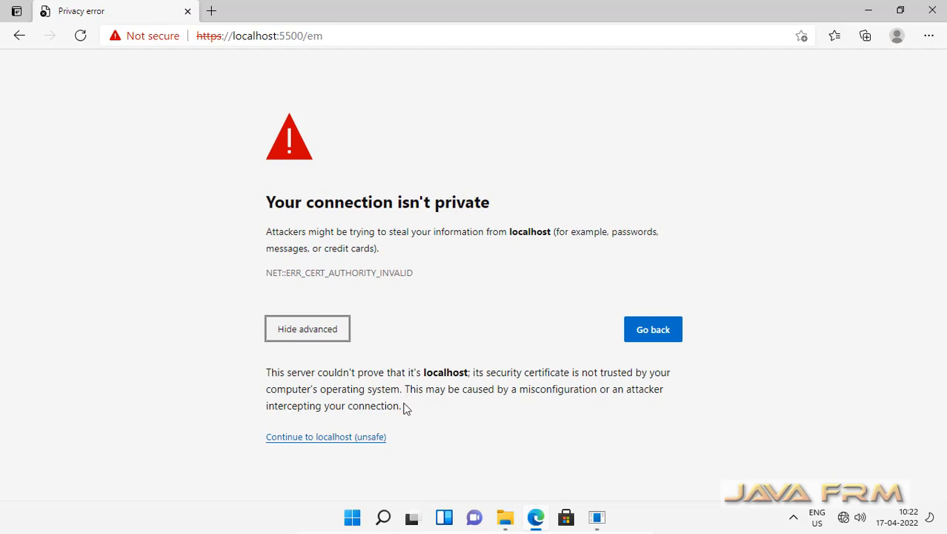
pyautogui.click(339, 444)
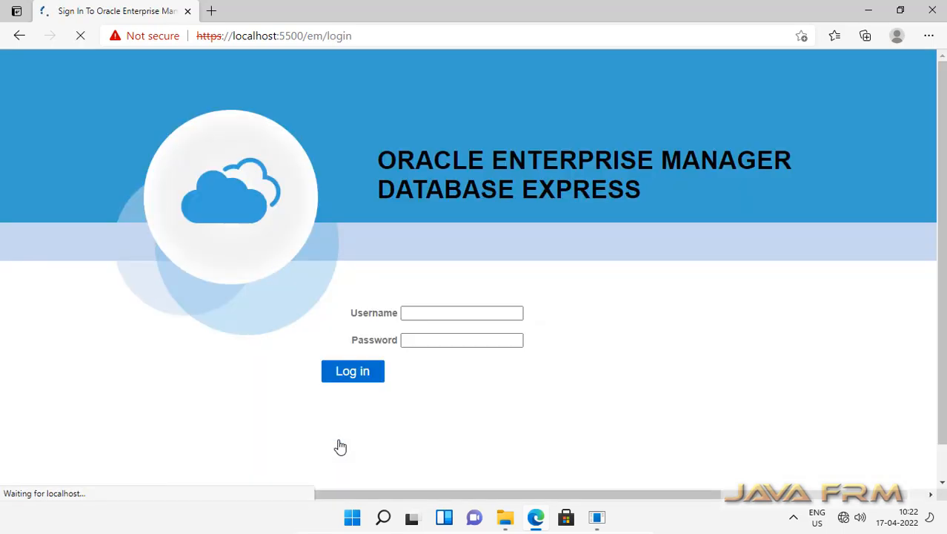
# Log in to Enterprise Manager Database Express as user sys with the account password
pyautogui.click(422, 315)
pyautogui.write('sys')
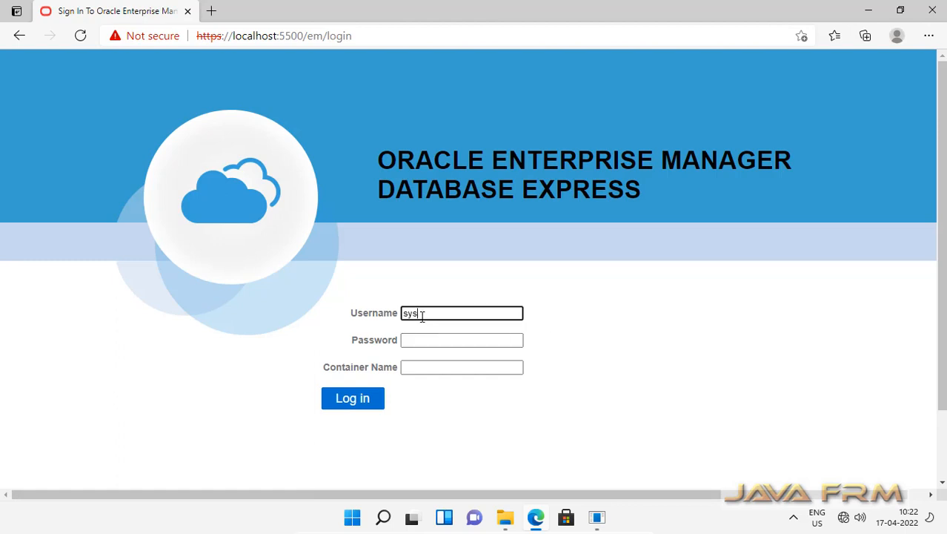
pyautogui.press('Tab')
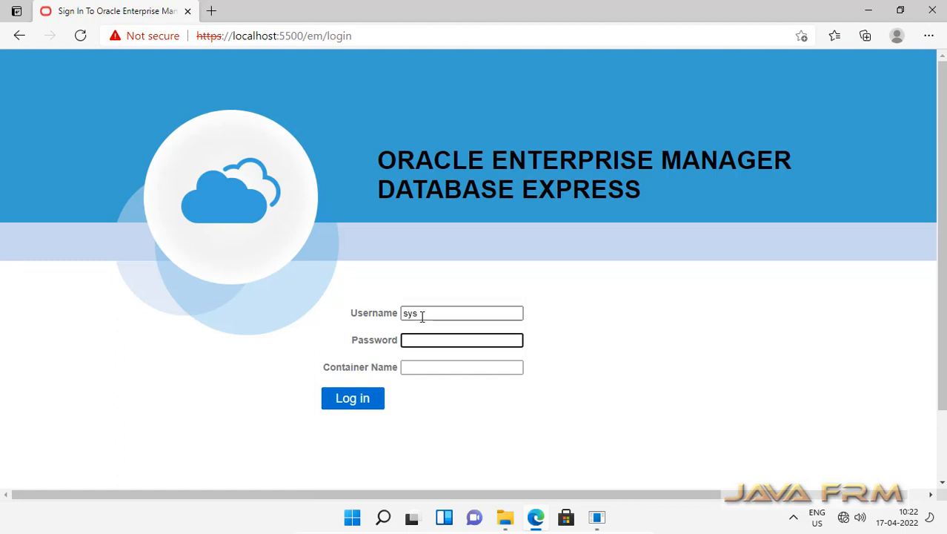
pyautogui.write('o')
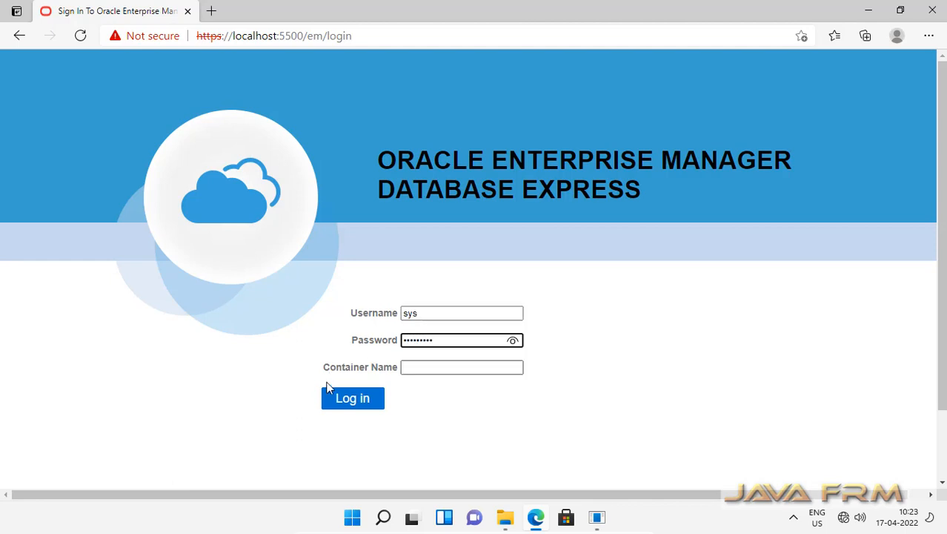
pyautogui.click(343, 404)
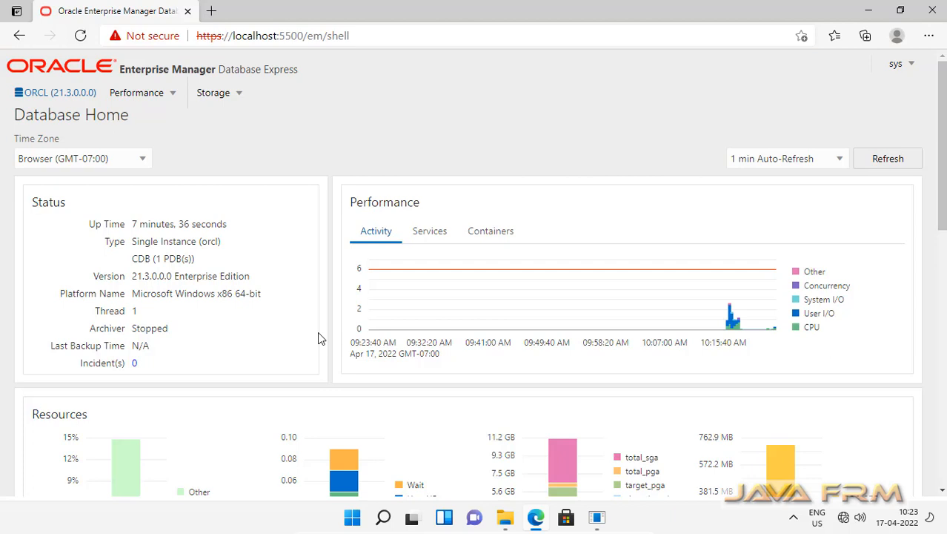
# Check the database Version and Platform Name on the ORCL Database Home page
pyautogui.doubleClick(161, 280)
pyautogui.moveTo(160, 293); pyautogui.dragTo(213, 297)
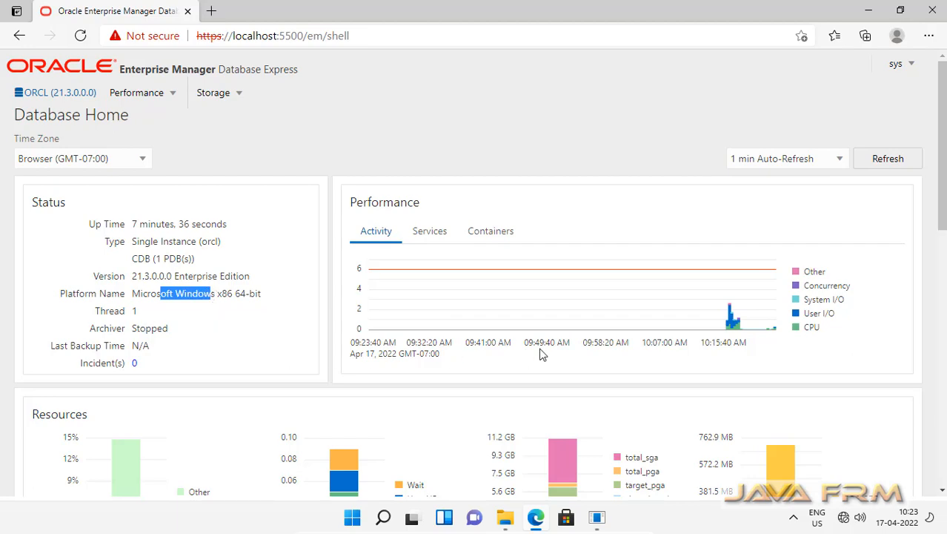
pyautogui.scroll(-10, 540, 354)
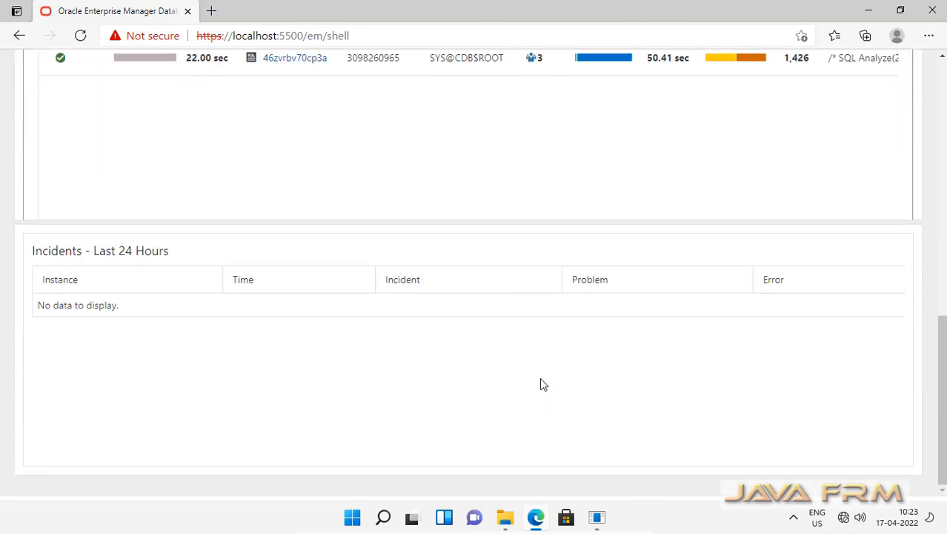
pyautogui.scroll(10, 540, 377)
pyautogui.scroll(2, 539, 377)
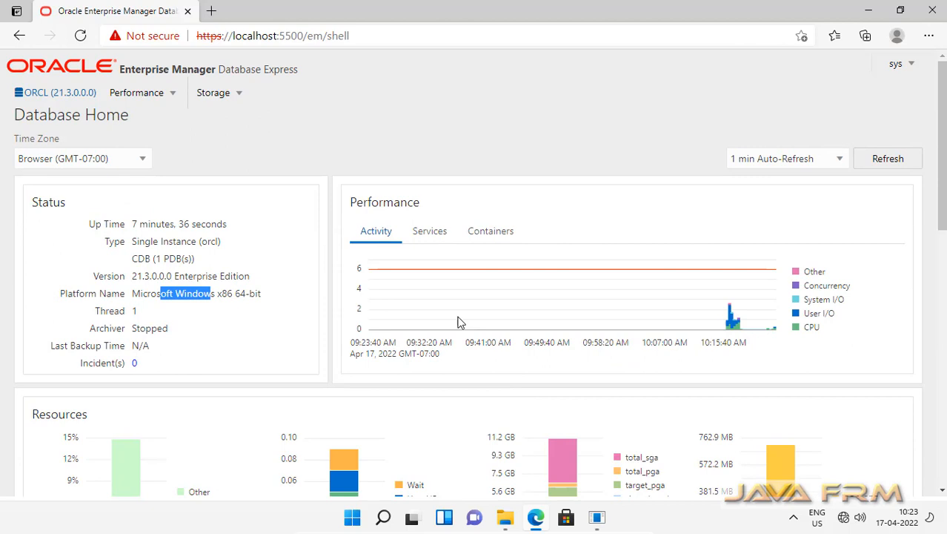
# View performance by Services and by Containers, then open SQL Performance Analyzer
pyautogui.click(428, 233)
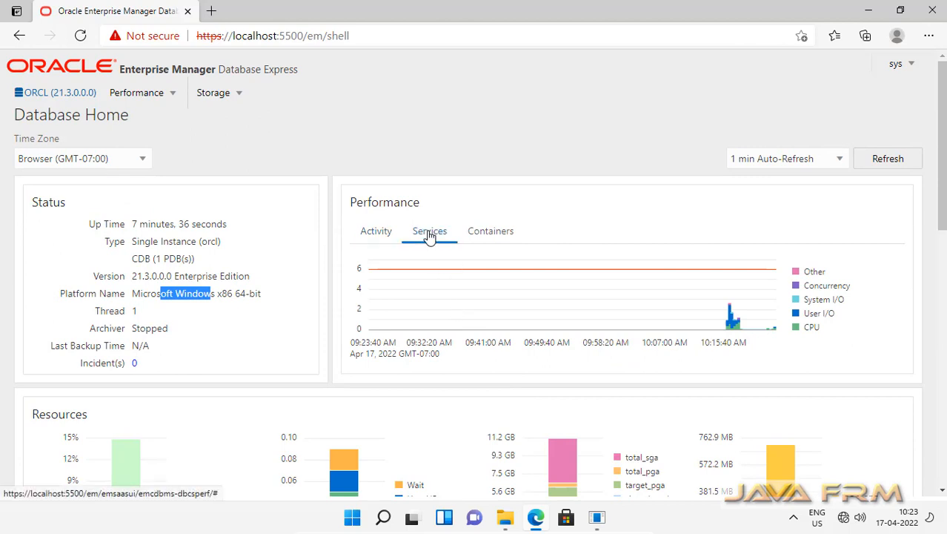
pyautogui.click(495, 235)
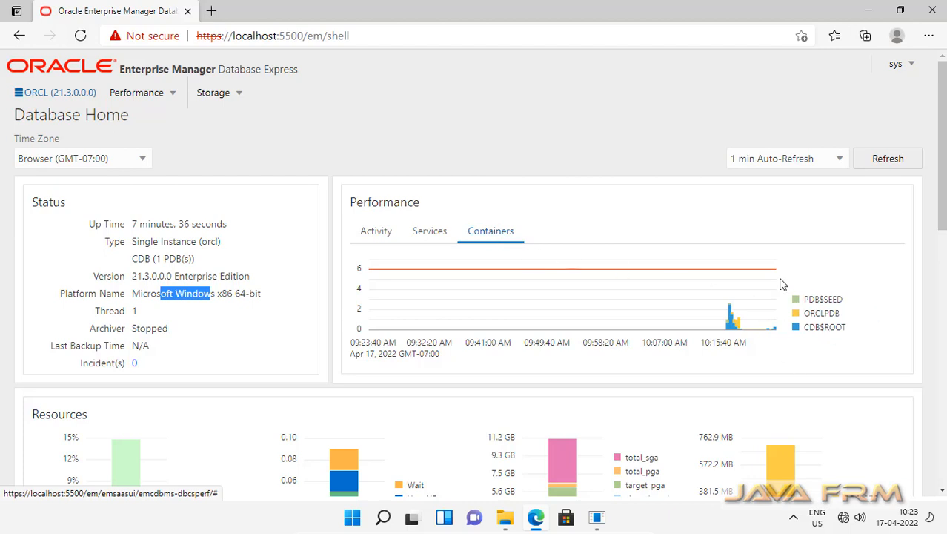
pyautogui.click(170, 97)
pyautogui.click(191, 150)
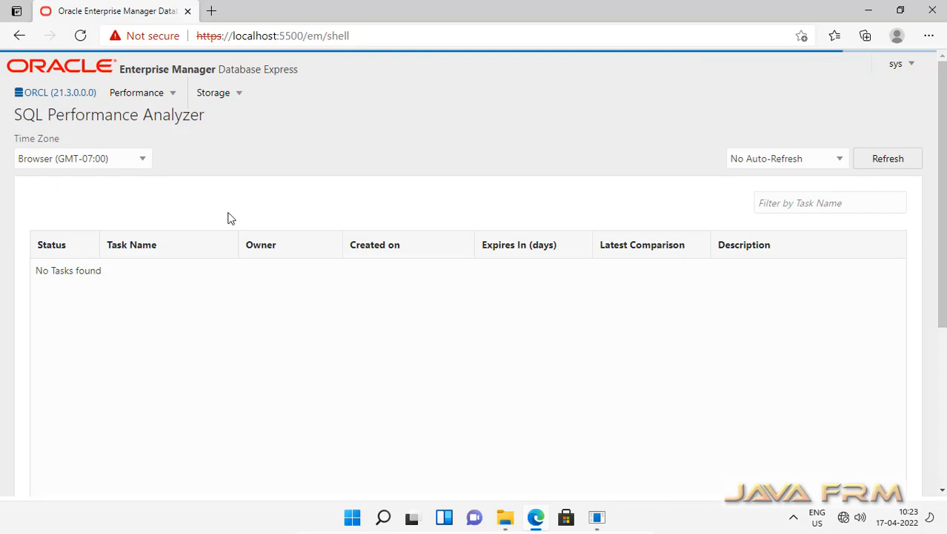
# Check usage under Storage > Tablespace, then log sys out and minimise Edge
pyautogui.click(237, 97)
pyautogui.click(252, 123)
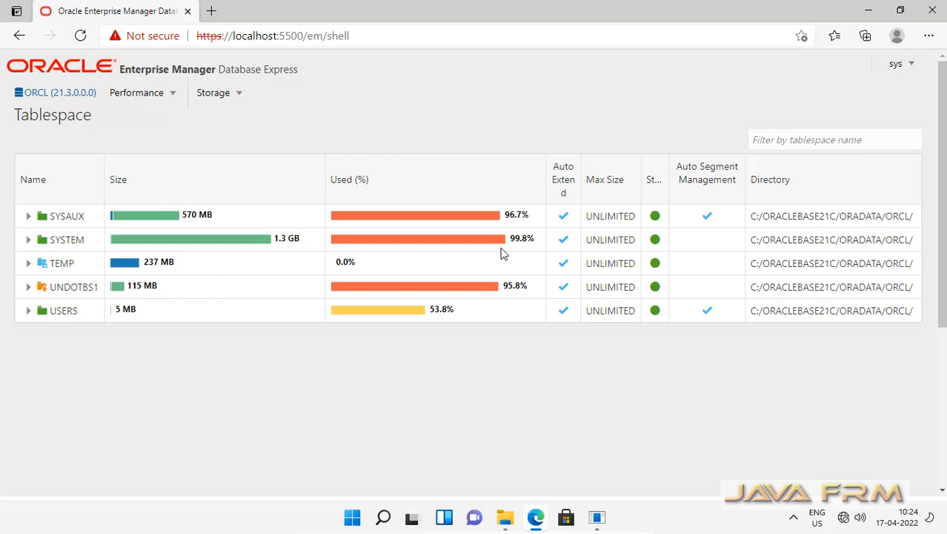
pyautogui.click(911, 66)
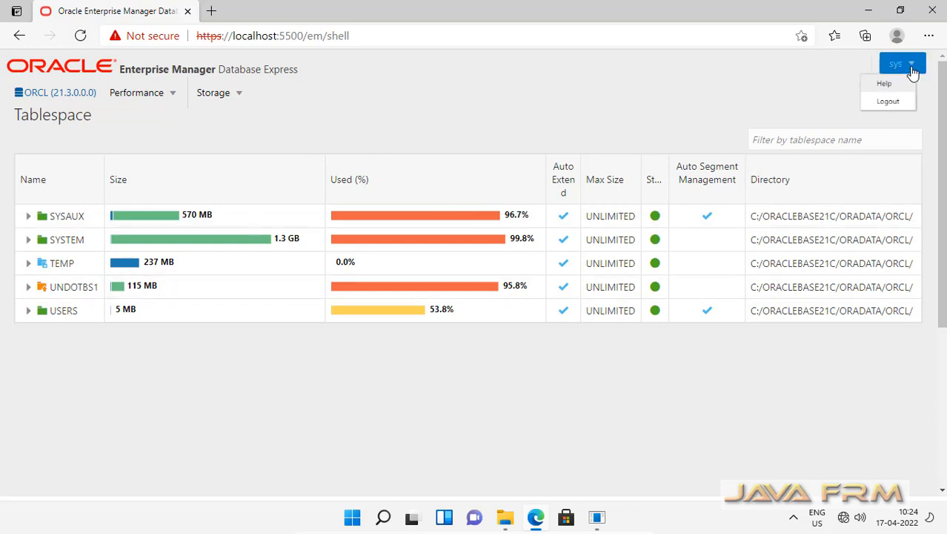
pyautogui.click(889, 113)
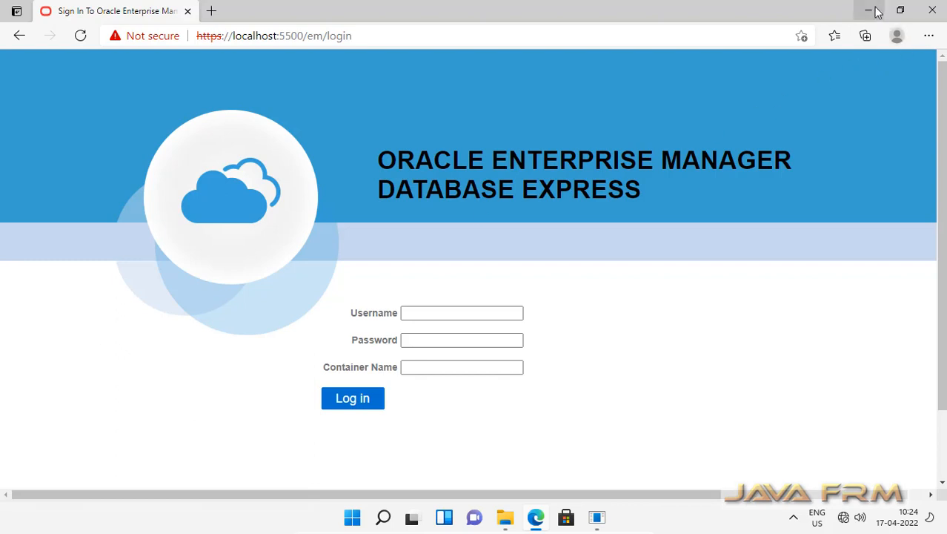
pyautogui.click(871, 12)
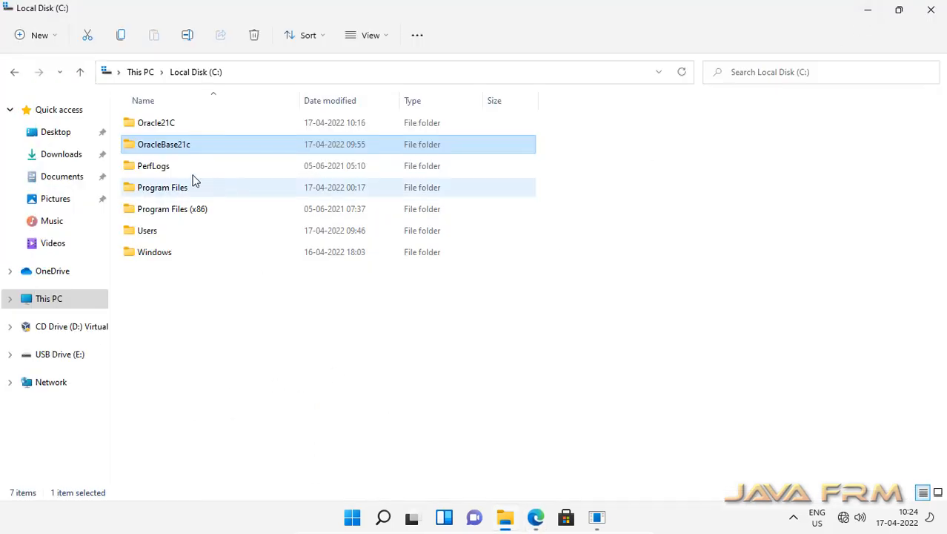
pyautogui.doubleClick(167, 131)
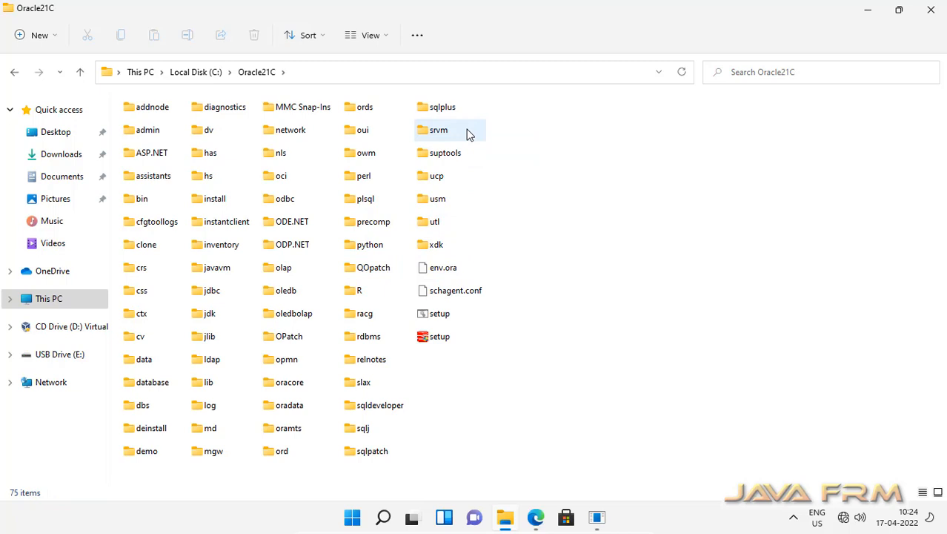
pyautogui.doubleClick(367, 406)
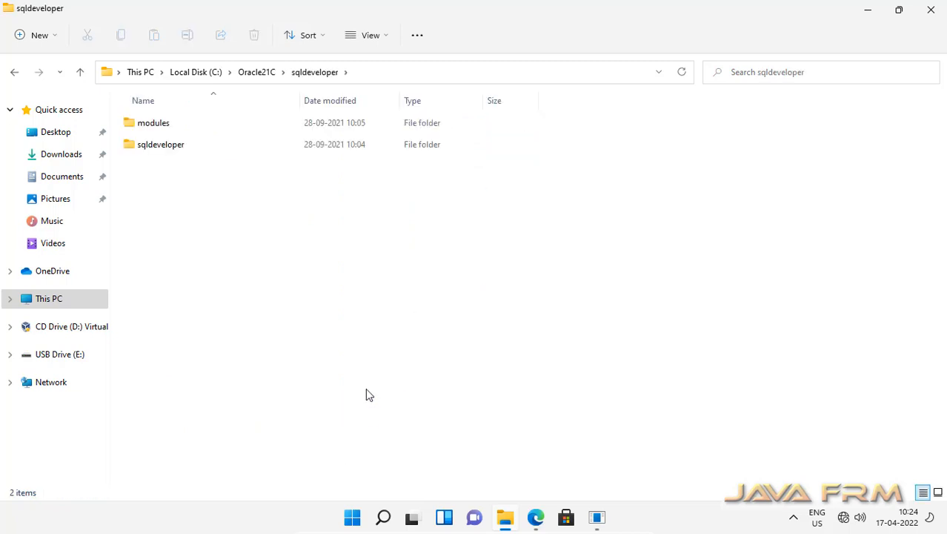
pyautogui.doubleClick(172, 152)
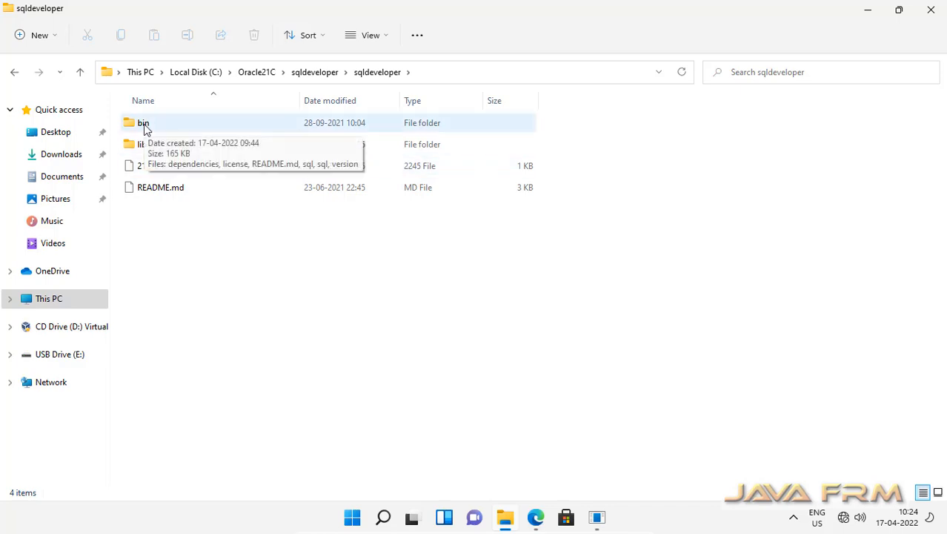
pyautogui.doubleClick(144, 146)
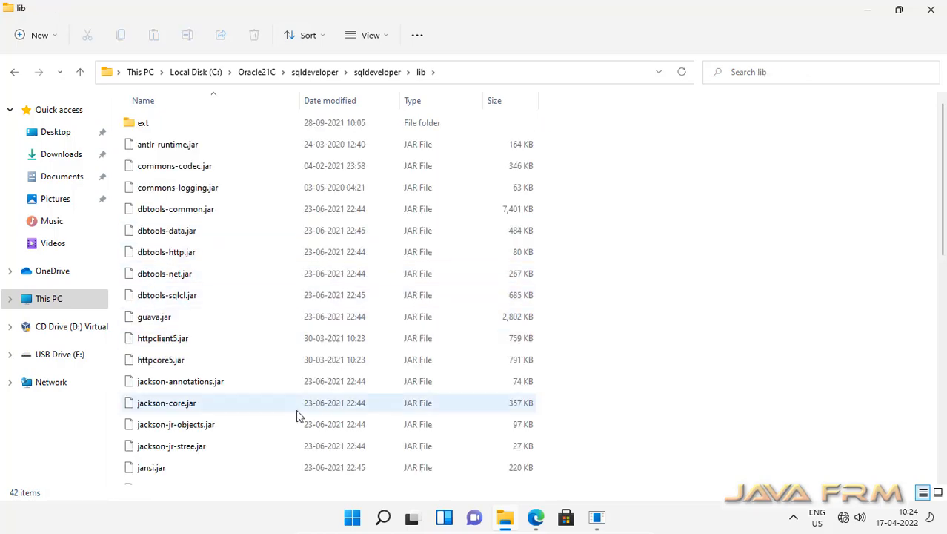
pyautogui.scroll(-8, 297, 415)
pyautogui.scroll(-1, 294, 417)
pyautogui.scroll(9, 295, 417)
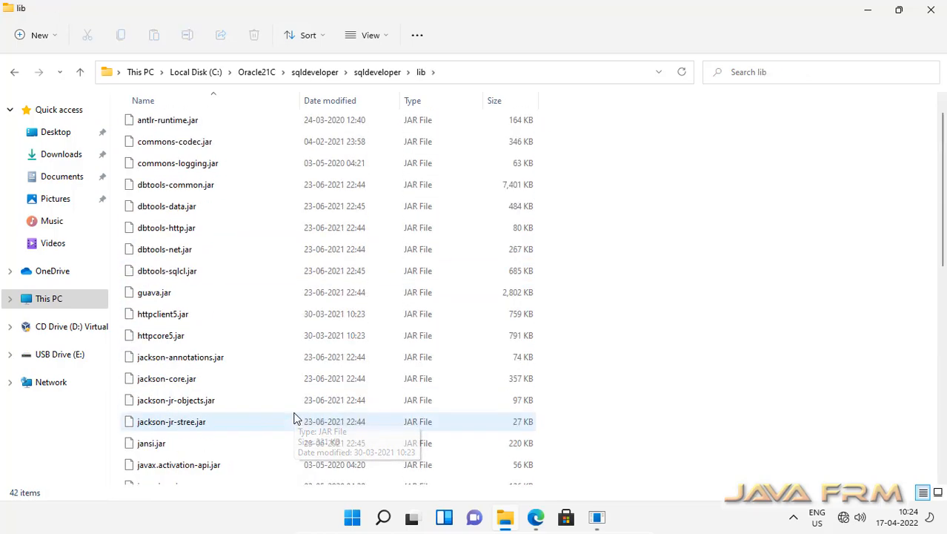
pyautogui.click(372, 74)
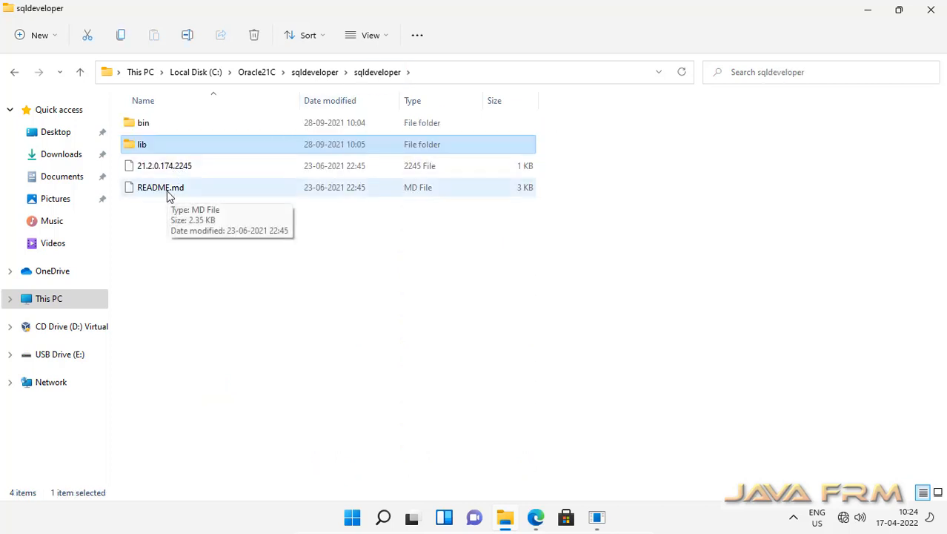
pyautogui.click(168, 191)
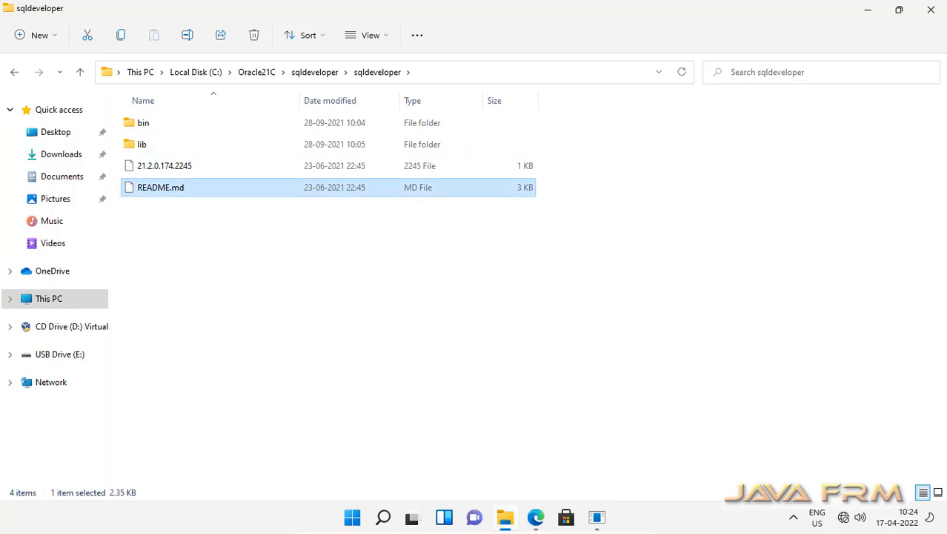
# Open README.md in Notepad as the default .md app, read the SQLcl README, close it
pyautogui.click(385, 223)
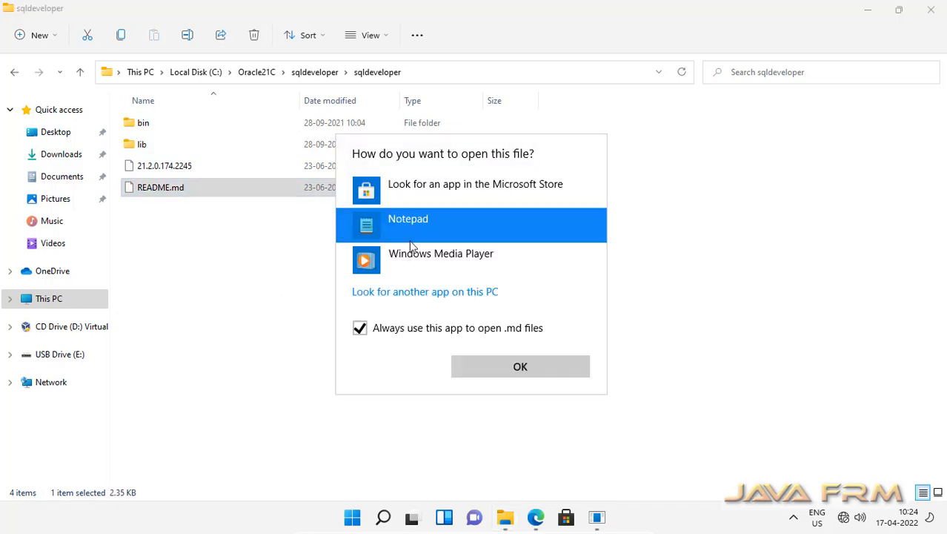
pyautogui.click(520, 368)
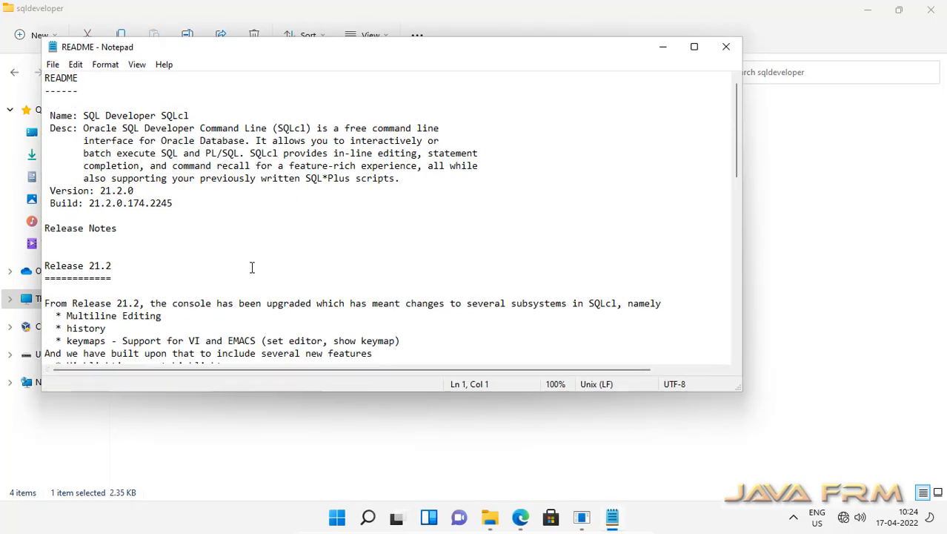
pyautogui.scroll(-15, 252, 268)
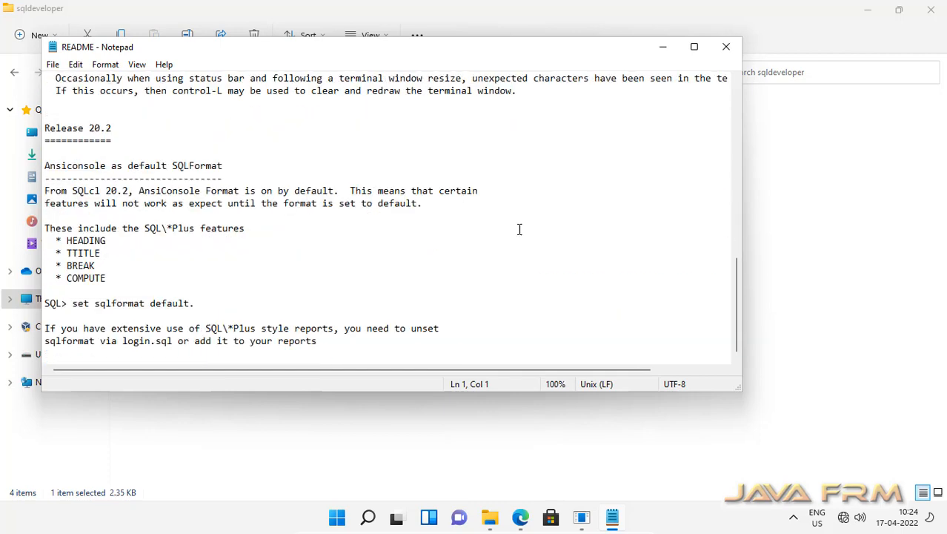
pyautogui.click(726, 48)
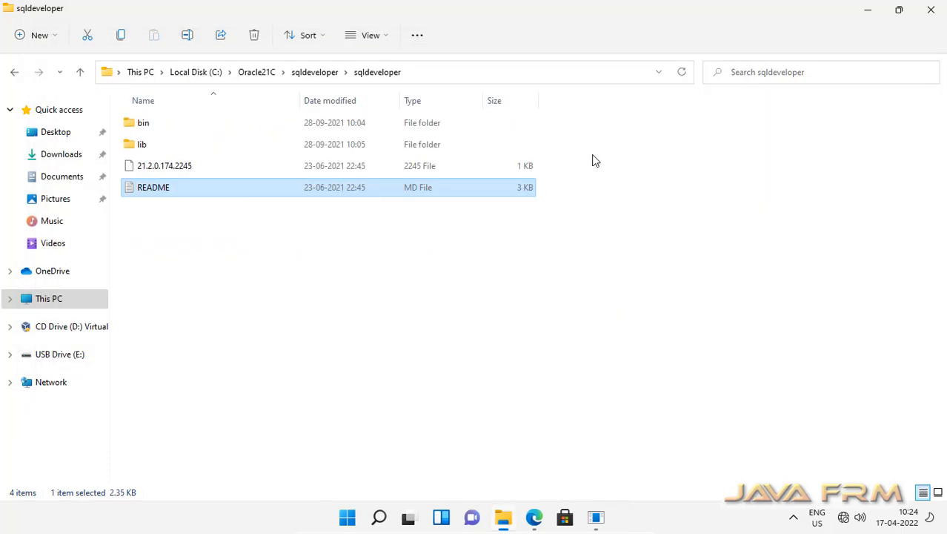
# Browse back from the sqldeveloper modules folder up to the root of Local Disk (C:)
pyautogui.click(326, 77)
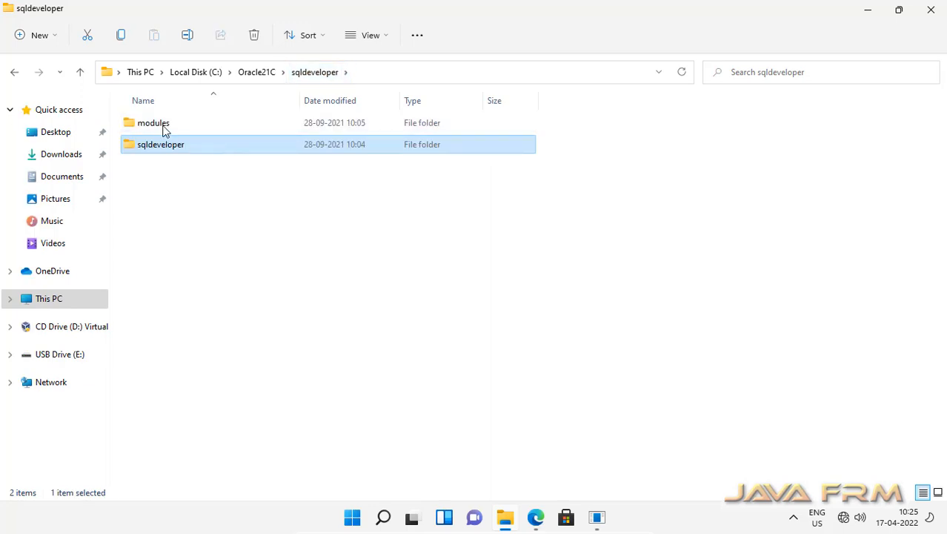
pyautogui.doubleClick(165, 130)
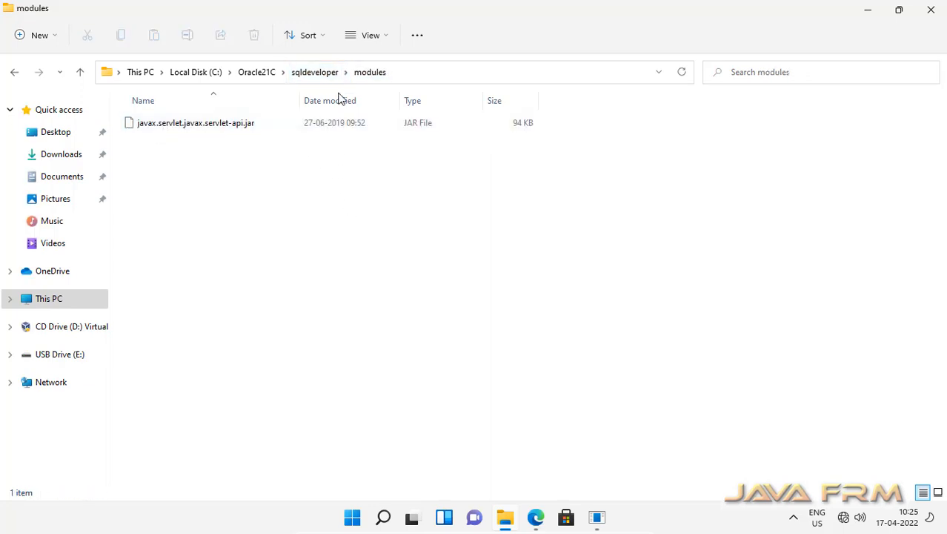
pyautogui.click(321, 73)
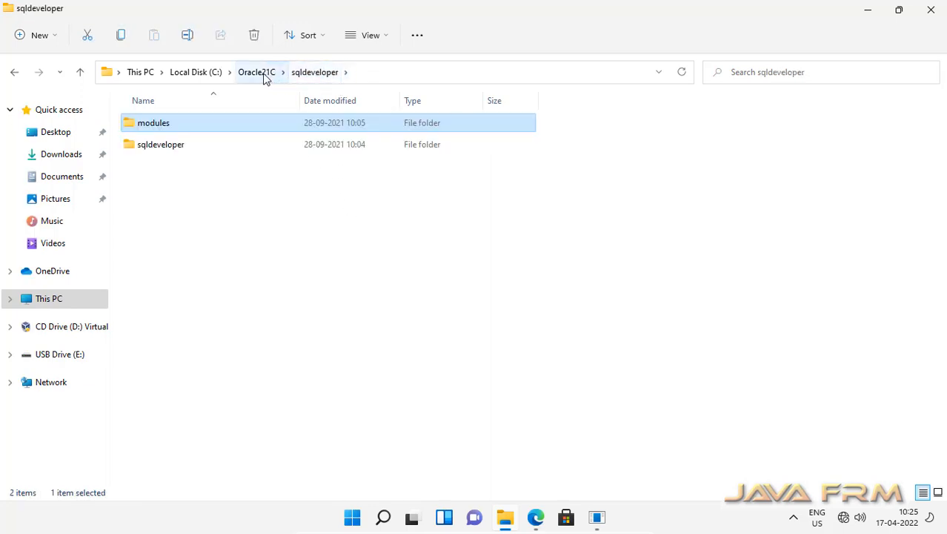
pyautogui.click(262, 73)
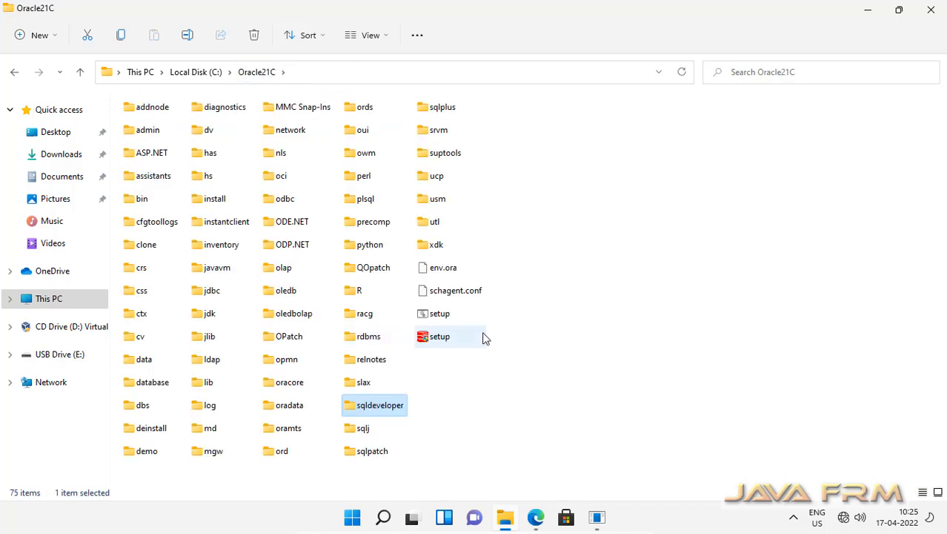
pyautogui.click(196, 73)
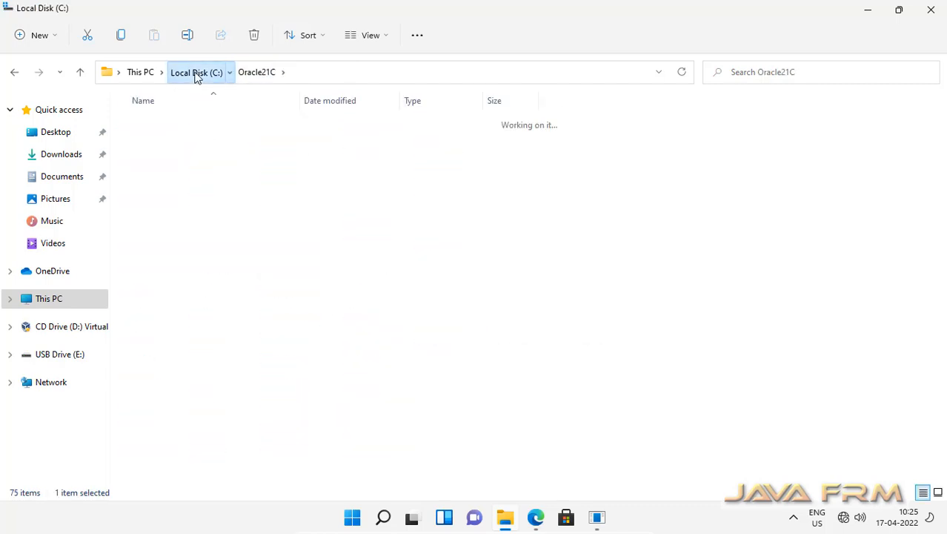
pyautogui.click(224, 326)
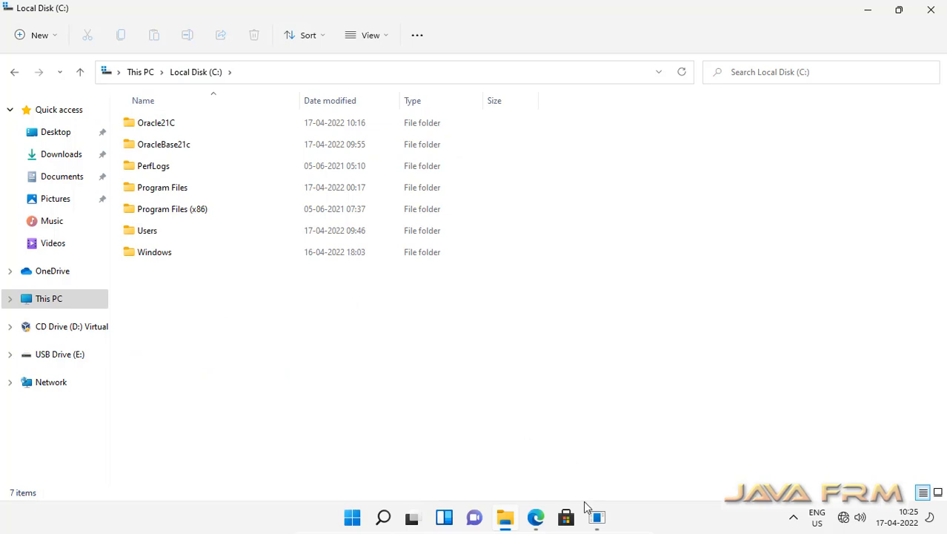
pyautogui.click(505, 521)
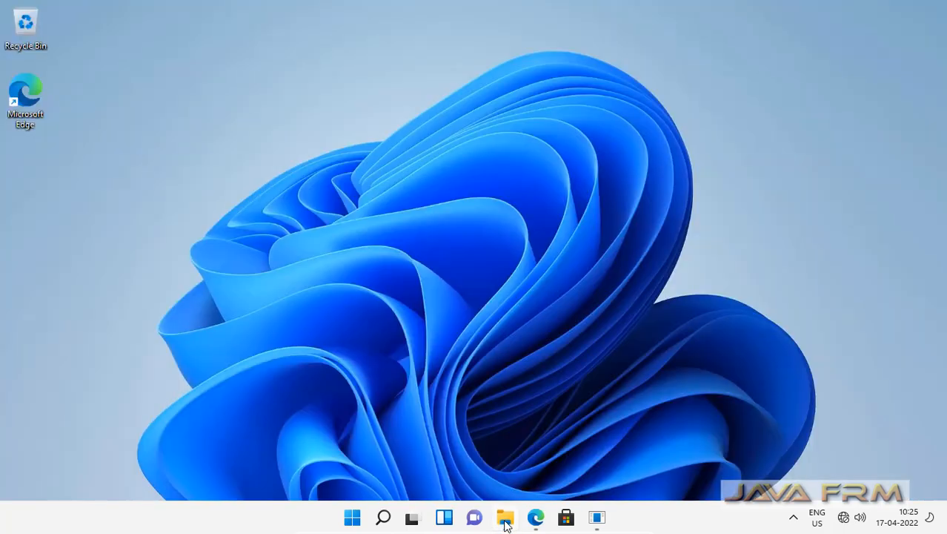
pyautogui.click(504, 520)
# Show USB Drive (E:)\Windows11 in List layout and select the jdk-11.0.13 zip
pyautogui.click(68, 357)
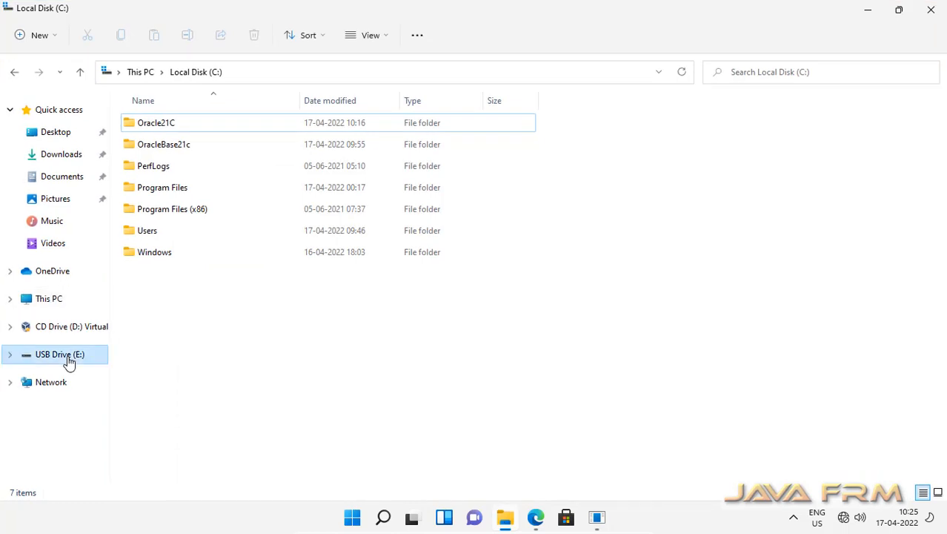
pyautogui.doubleClick(166, 147)
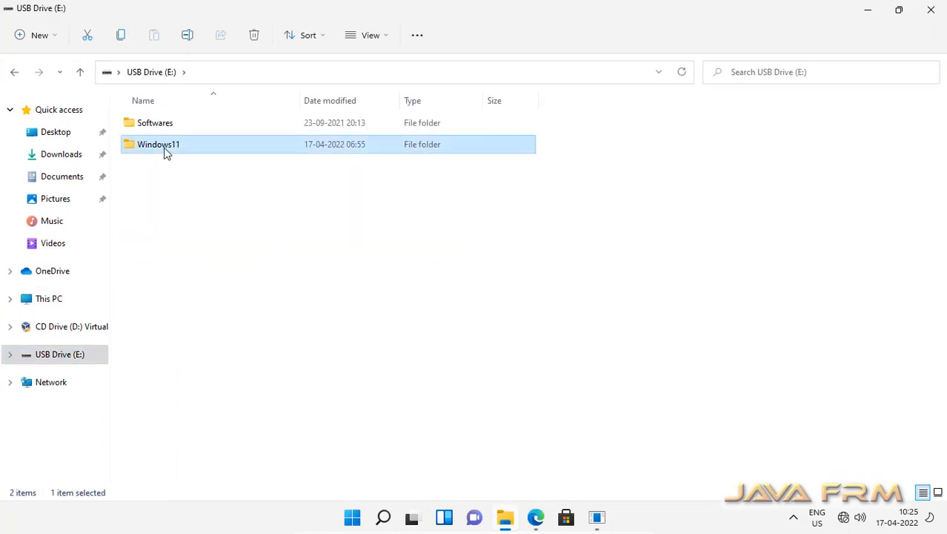
pyautogui.doubleClick(157, 126)
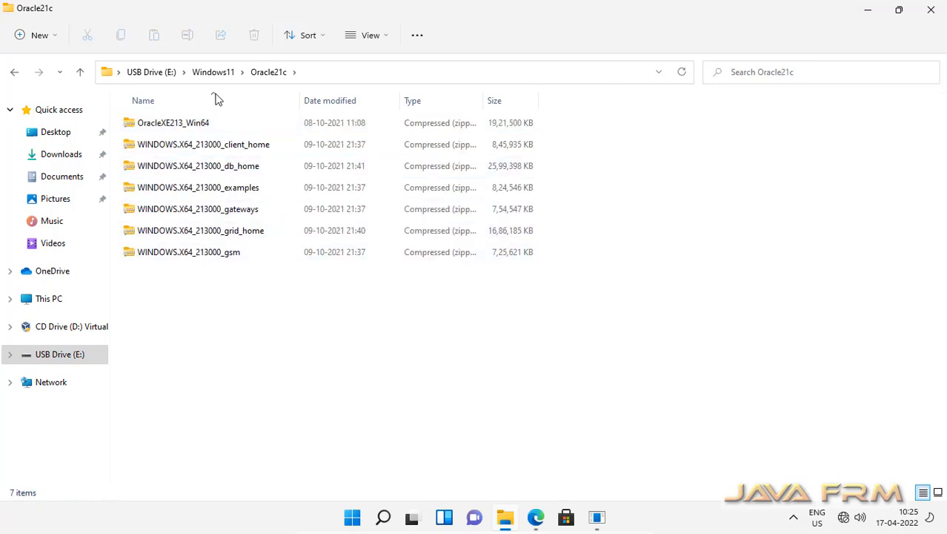
pyautogui.click(213, 71)
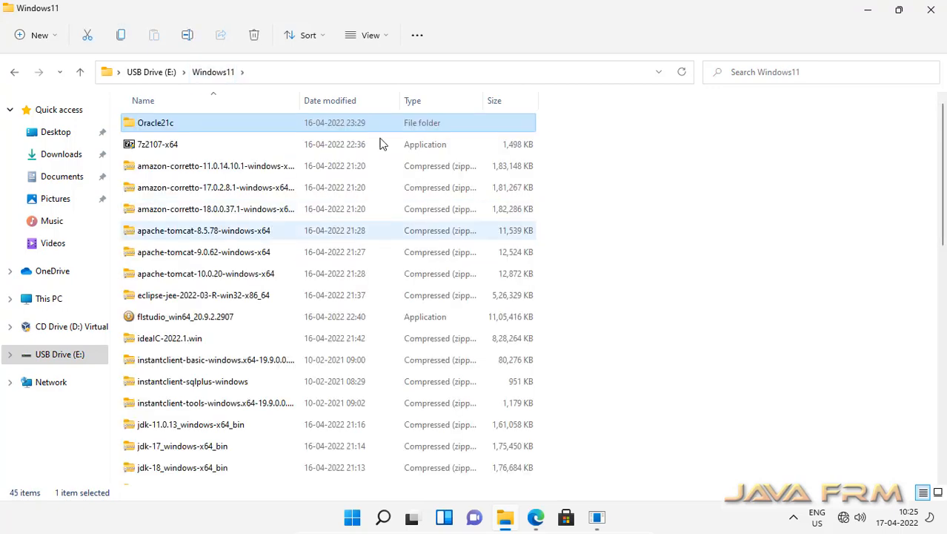
pyautogui.click(375, 41)
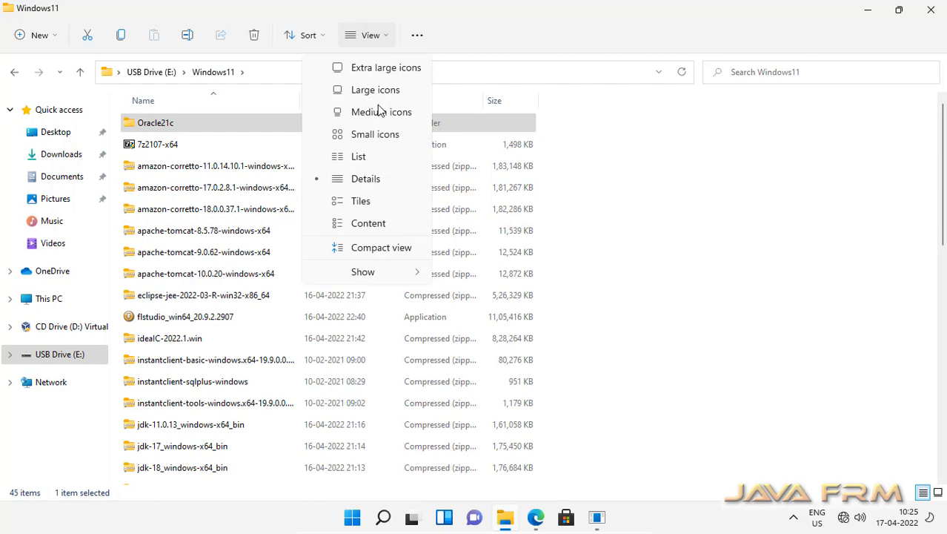
pyautogui.click(369, 160)
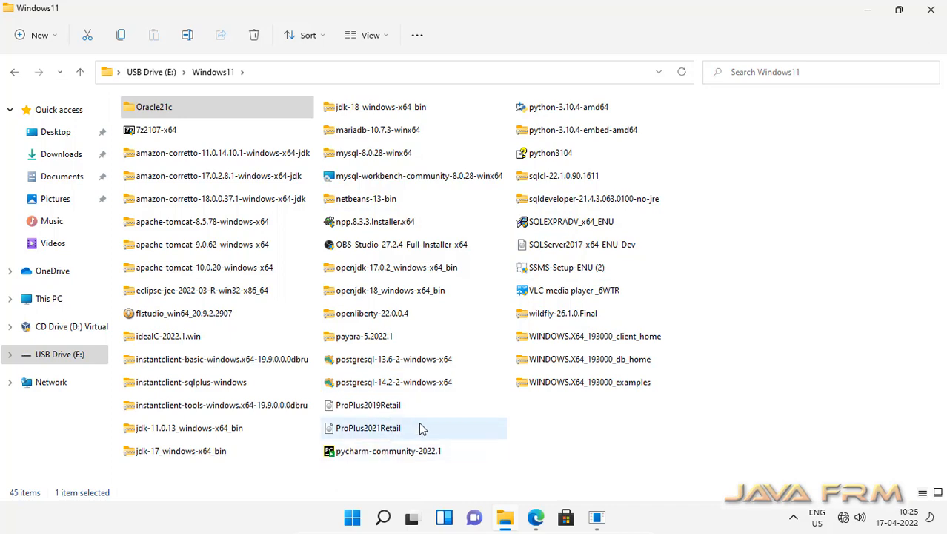
pyautogui.click(180, 435)
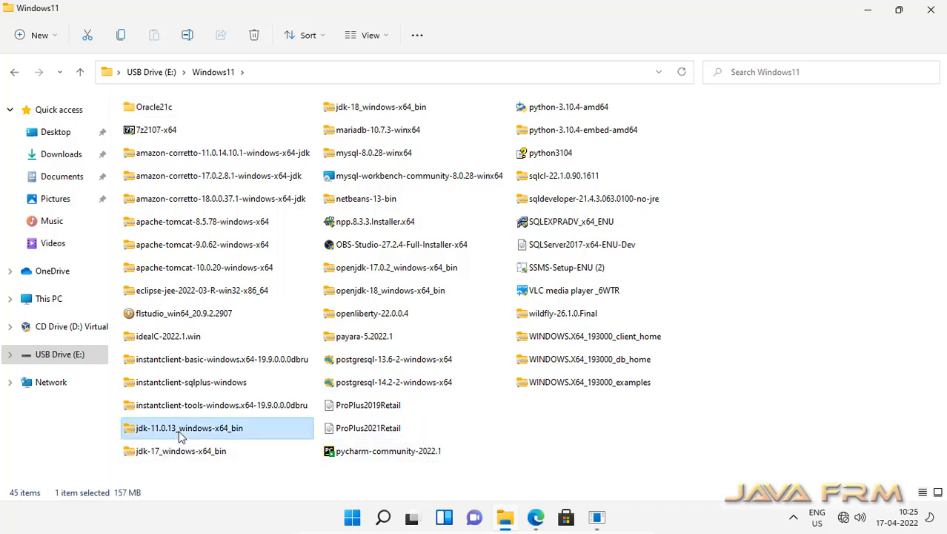
# Extract the jdk-11.0.13_windows-x64_bin zip to C:\ with 7-Zip
pyautogui.rightClick(180, 436)
pyautogui.moveTo(157, 216)
pyautogui.click(359, 212)
pyautogui.click(157, 161)
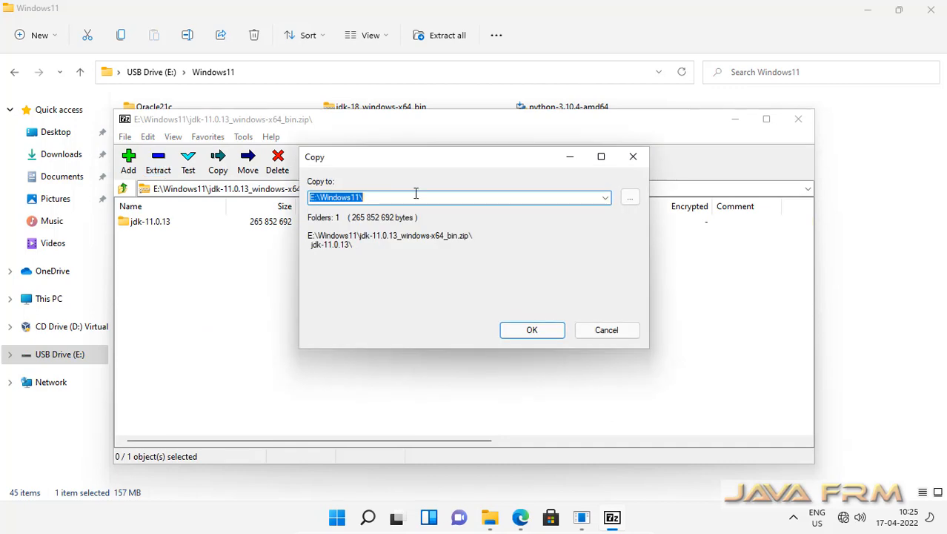
pyautogui.write('C:\\')
pyautogui.click(530, 329)
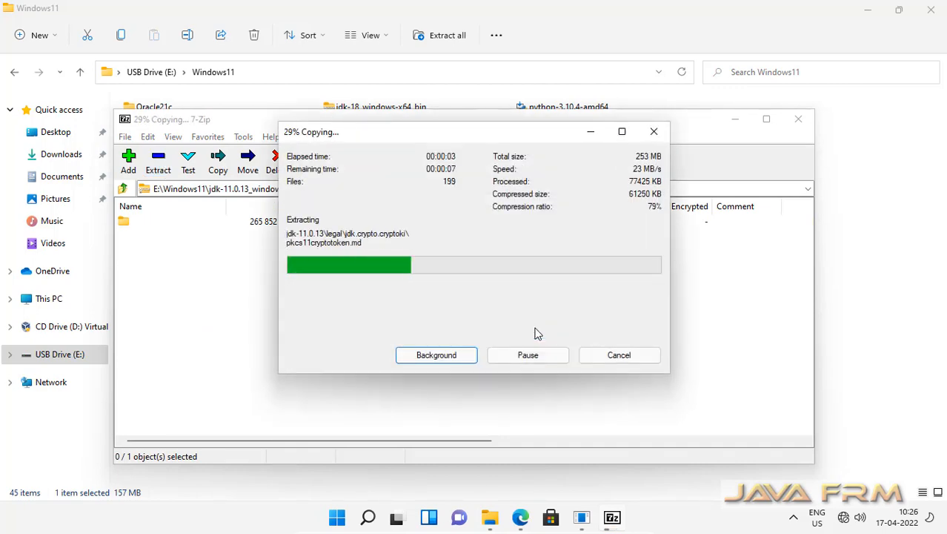
pyautogui.click(798, 118)
# Extract the SQL Developer zip to C:\ with 7-Zip, then view Local Disk (C:)
pyautogui.click(610, 204)
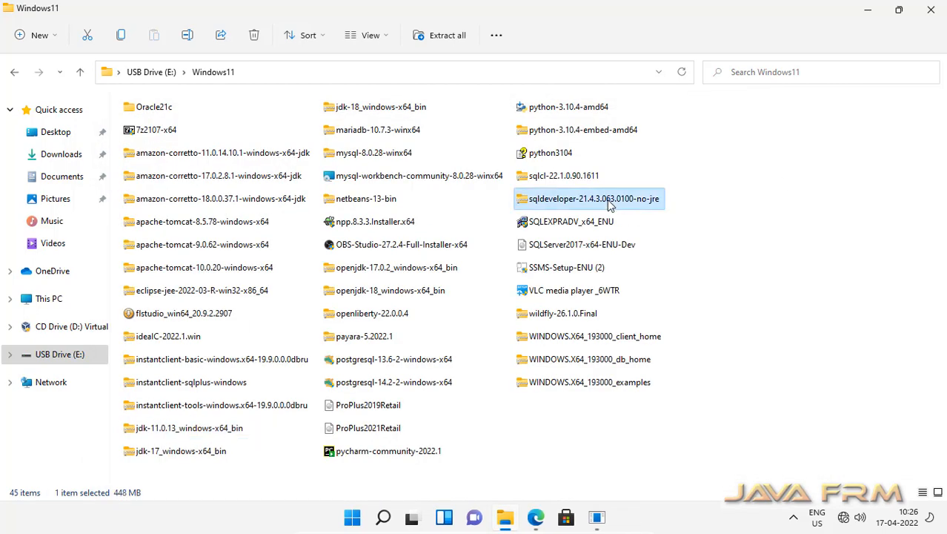
pyautogui.rightClick(610, 205)
pyautogui.moveTo(563, 262)
pyautogui.click(387, 267)
pyautogui.click(158, 161)
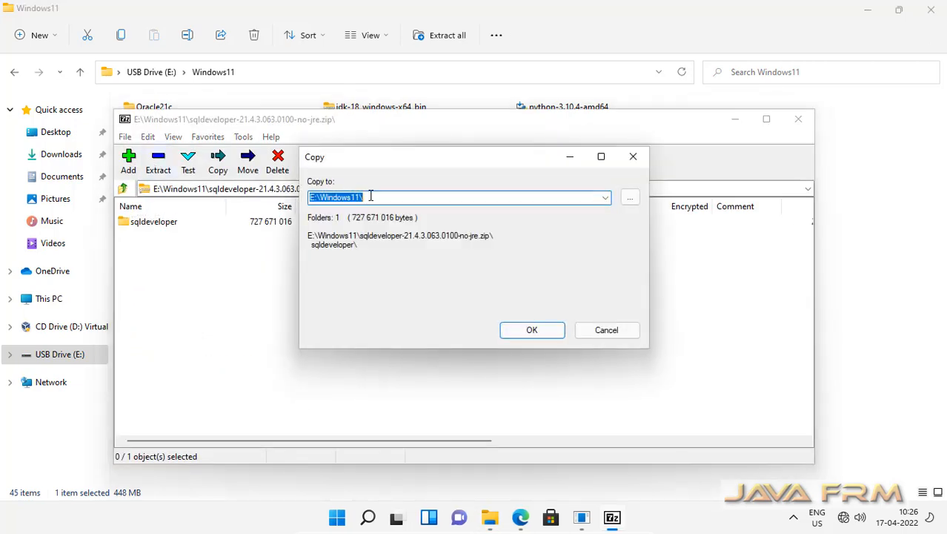
pyautogui.write('C:\\')
pyautogui.click(531, 329)
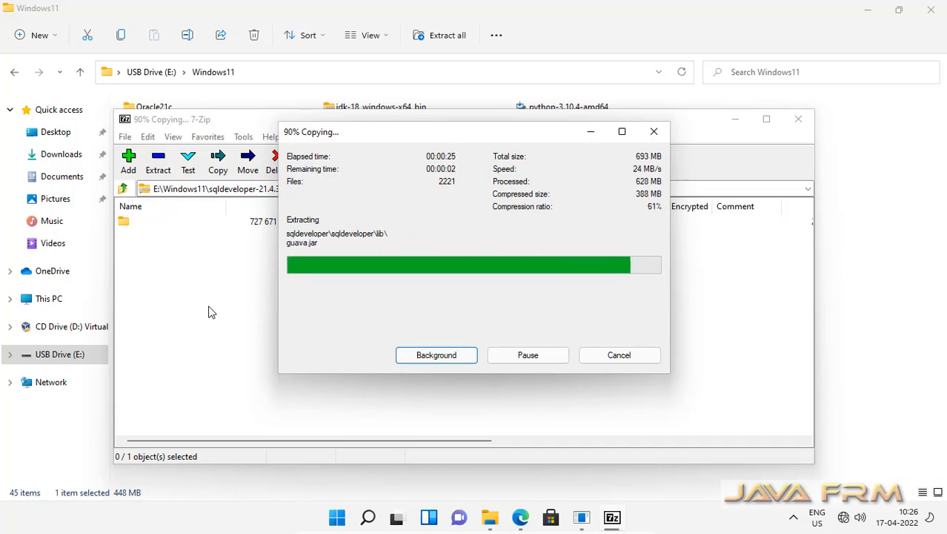
pyautogui.click(799, 119)
pyautogui.click(49, 298)
pyautogui.doubleClick(207, 237)
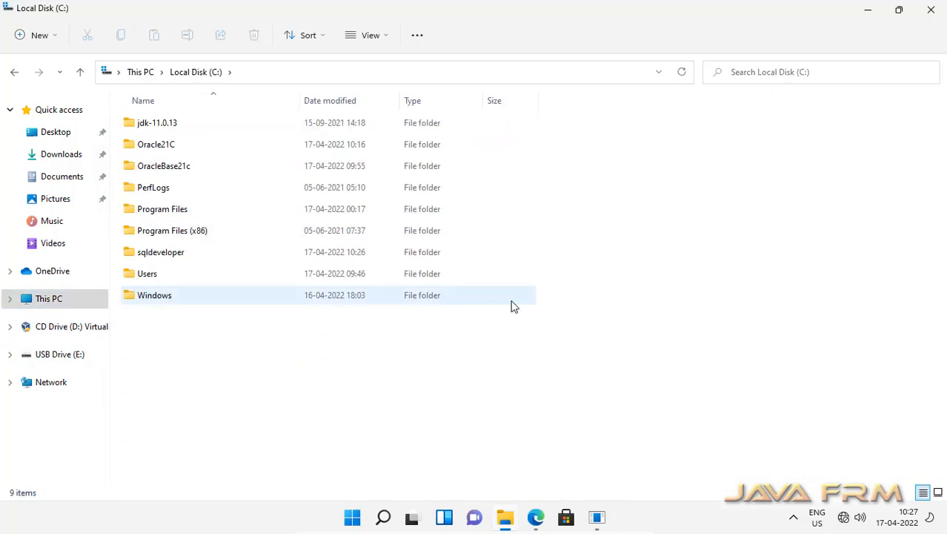
# Rename the jdk-11.0.13 folder on C: to jdk-11
pyautogui.click(167, 123)
pyautogui.press('F2')
pyautogui.click(181, 123)
pyautogui.press('BackSpace')
pyautogui.press('BackSpace')
pyautogui.press('BackSpace')
pyautogui.press('BackSpace')
pyautogui.press('BackSpace')
pyautogui.click(311, 333)
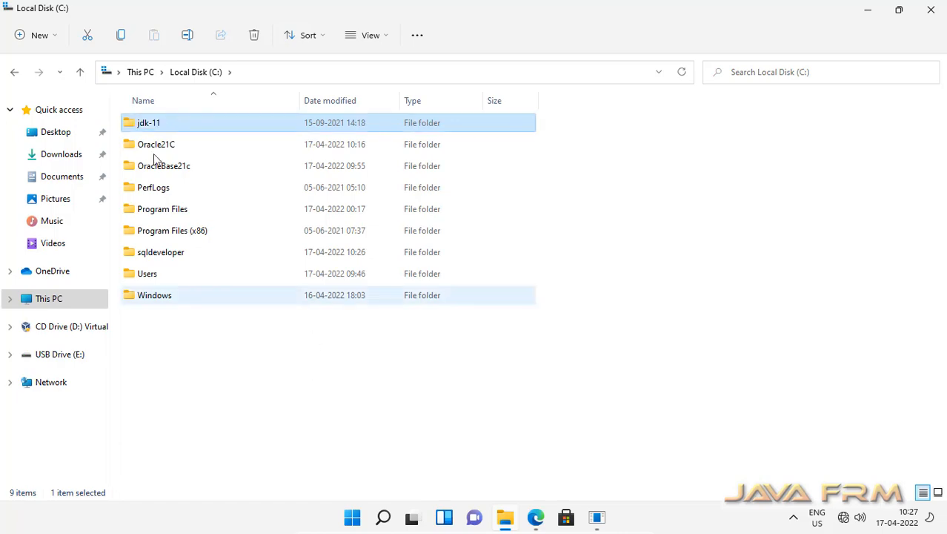
# Reach Environment Variables through This PC's advanced system settings, approving the administrator prompt
pyautogui.click(69, 301)
pyautogui.rightClick(41, 301)
pyautogui.click(311, 373)
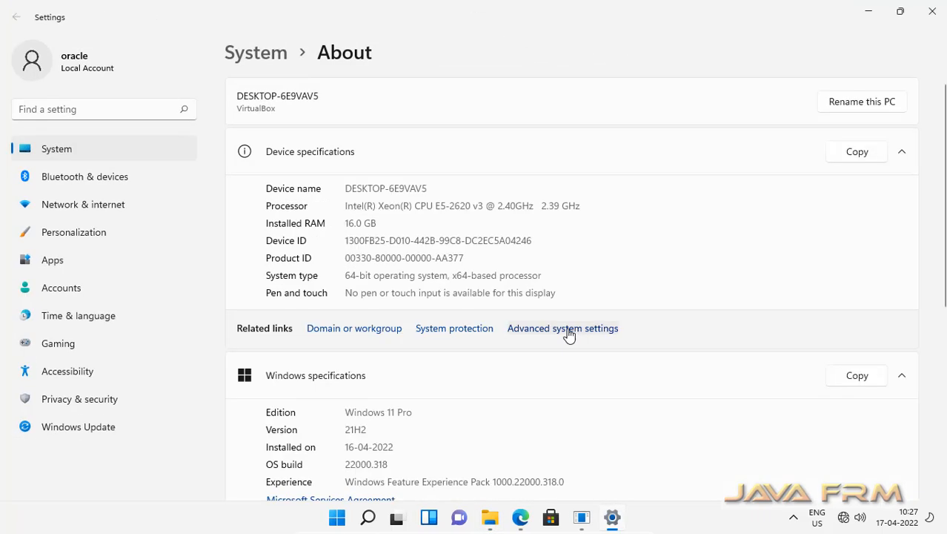
pyautogui.click(565, 330)
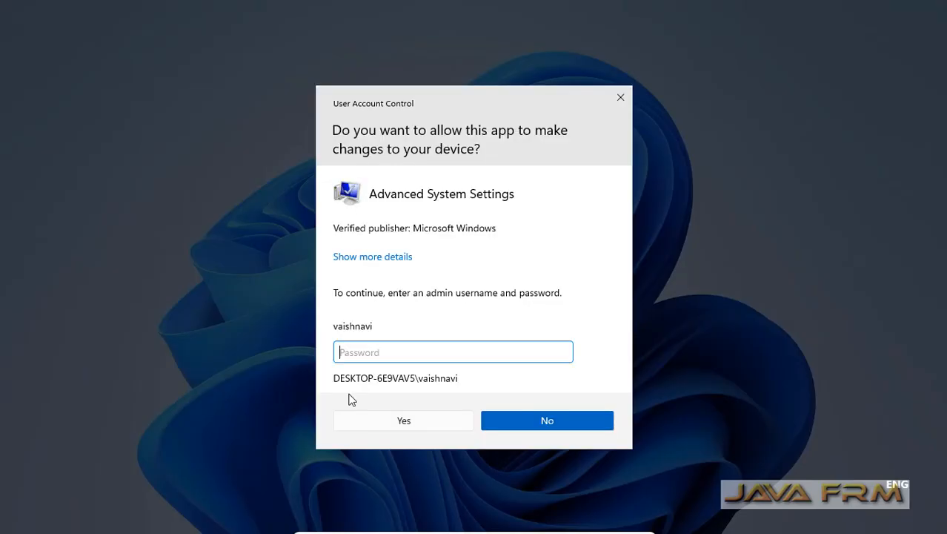
pyautogui.write('***********')
pyautogui.click(424, 424)
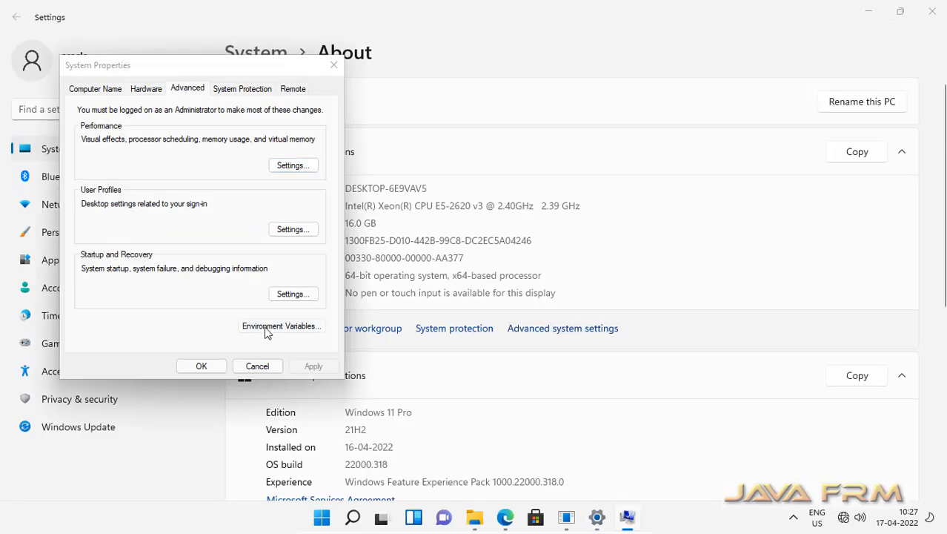
pyautogui.click(261, 330)
# Create the system variable JAVA_HOME with value C:\jdk-11
pyautogui.click(510, 394)
pyautogui.write('JAVA_HOME')
pyautogui.click(379, 256)
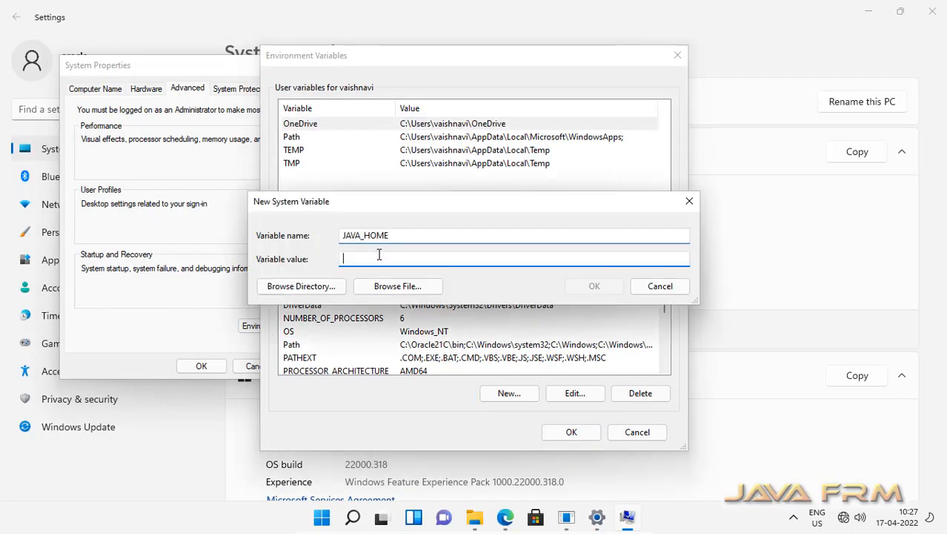
pyautogui.click(297, 289)
pyautogui.click(380, 245)
pyautogui.scroll(-3, 412, 241)
pyautogui.click(393, 218)
pyautogui.click(441, 218)
pyautogui.click(491, 342)
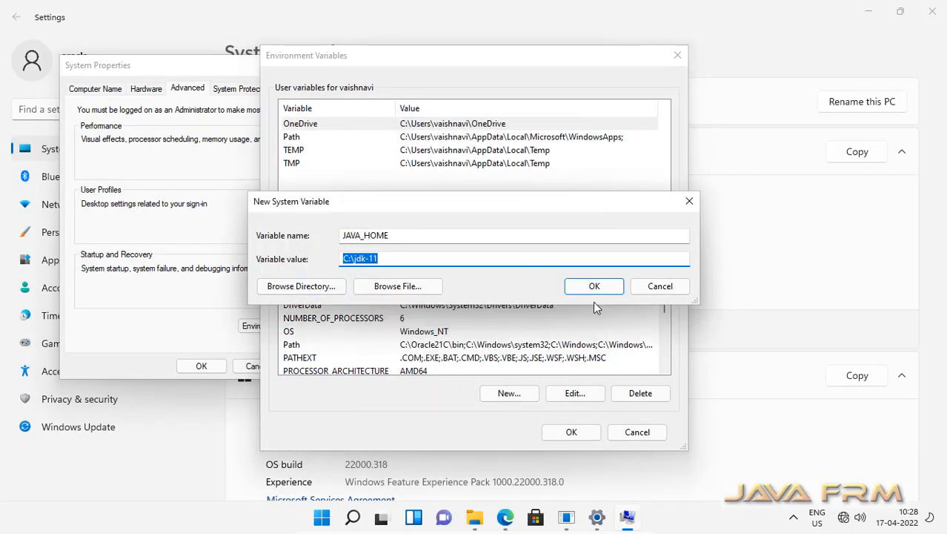
pyautogui.click(594, 286)
# Add %JAVA_HOME%\bin to the system Path and close all settings windows
pyautogui.click(475, 360)
pyautogui.click(552, 395)
pyautogui.click(623, 120)
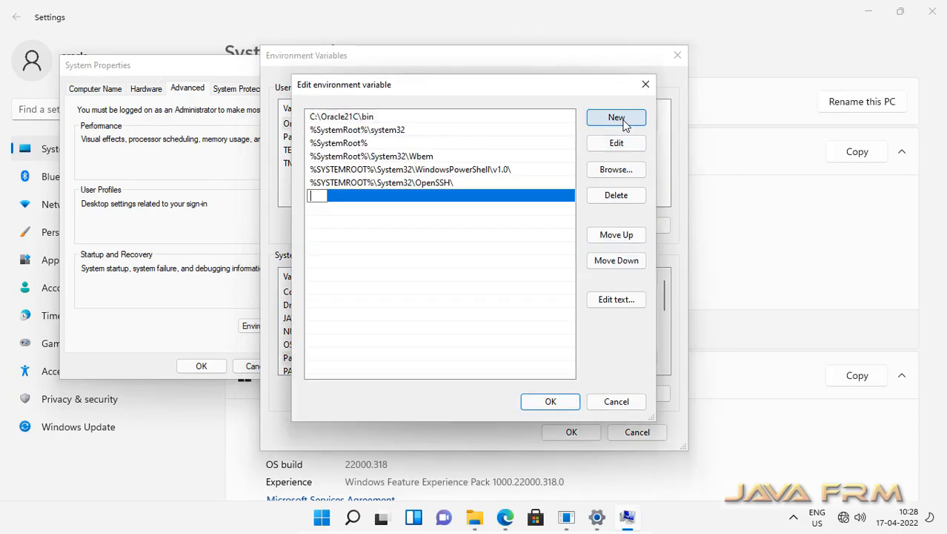
pyautogui.write('%JAVA_HOME')
pyautogui.write('%\x08in')
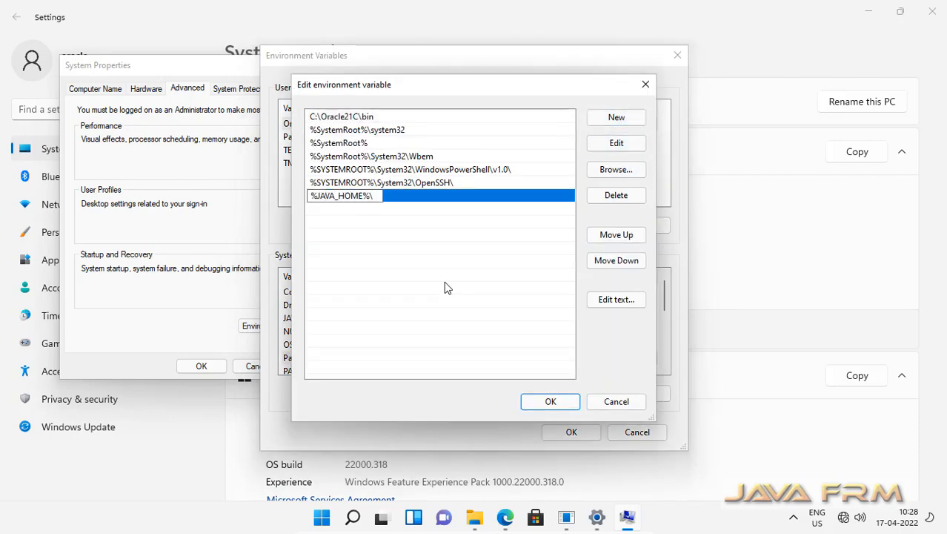
pyautogui.click(561, 402)
pyautogui.click(595, 432)
pyautogui.click(202, 366)
pyautogui.click(932, 11)
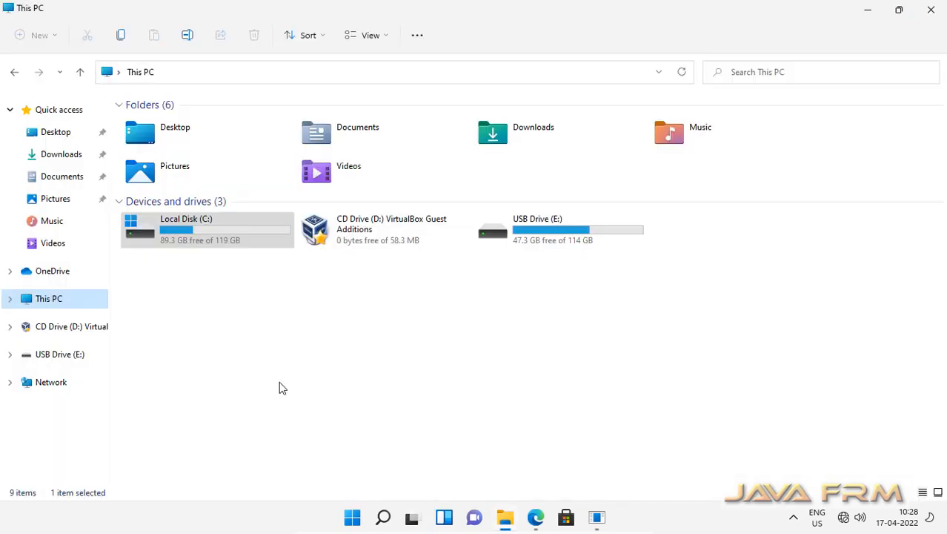
# Run sqldeveloper.exe from C:\sqldeveloper, approving the administrator prompt
pyautogui.doubleClick(211, 239)
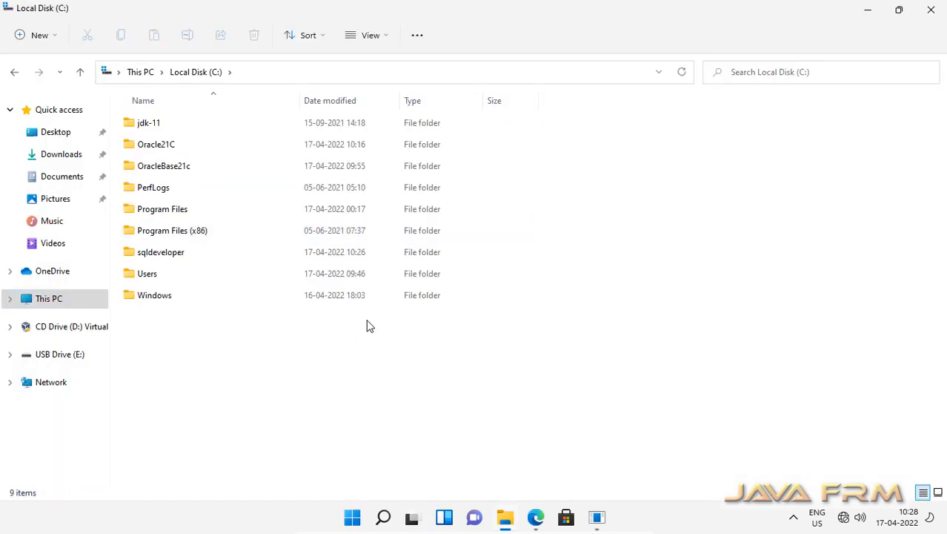
pyautogui.doubleClick(152, 256)
pyautogui.click(234, 199)
pyautogui.doubleClick(234, 199)
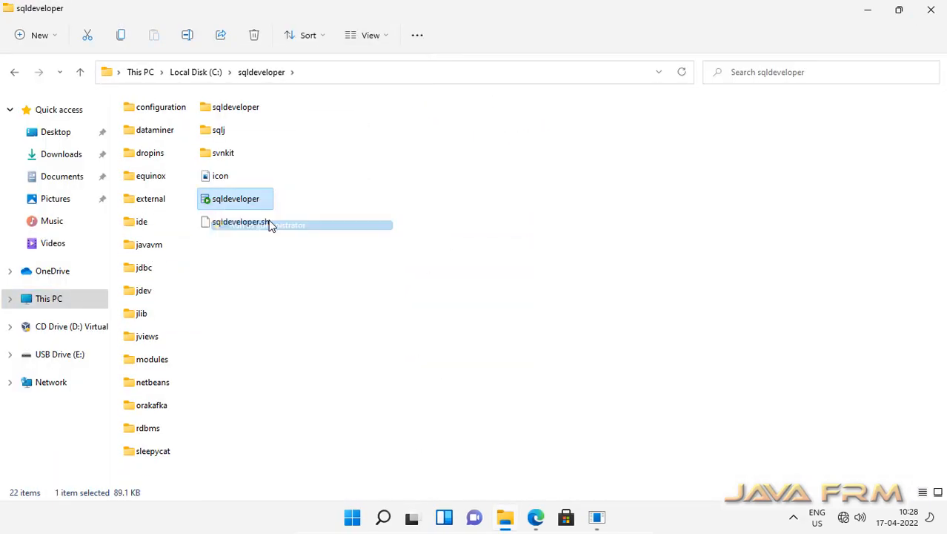
pyautogui.write('••••••••••')
pyautogui.press('Return')
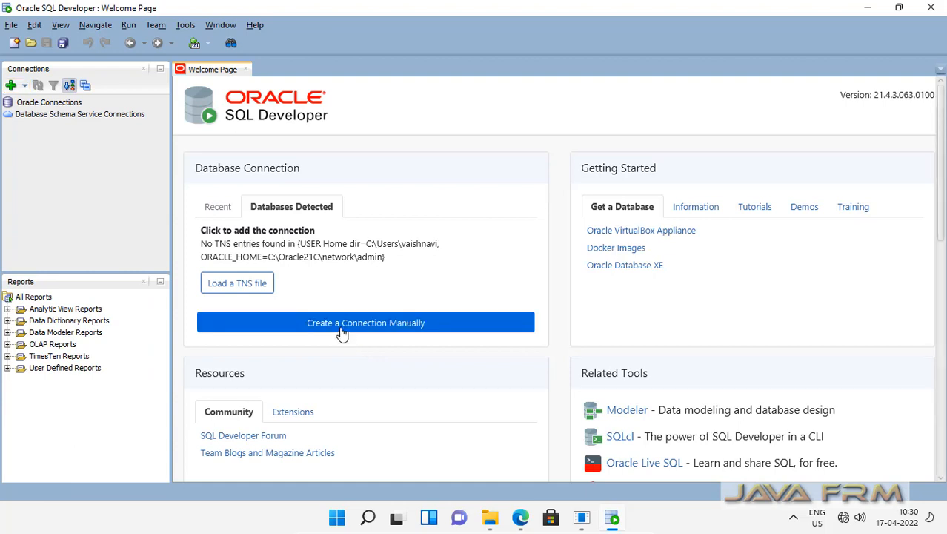
# Enter connection name Oracle21cEE_ORCL_SYS, user sys with its password, and role SYSDBA
pyautogui.click(341, 323)
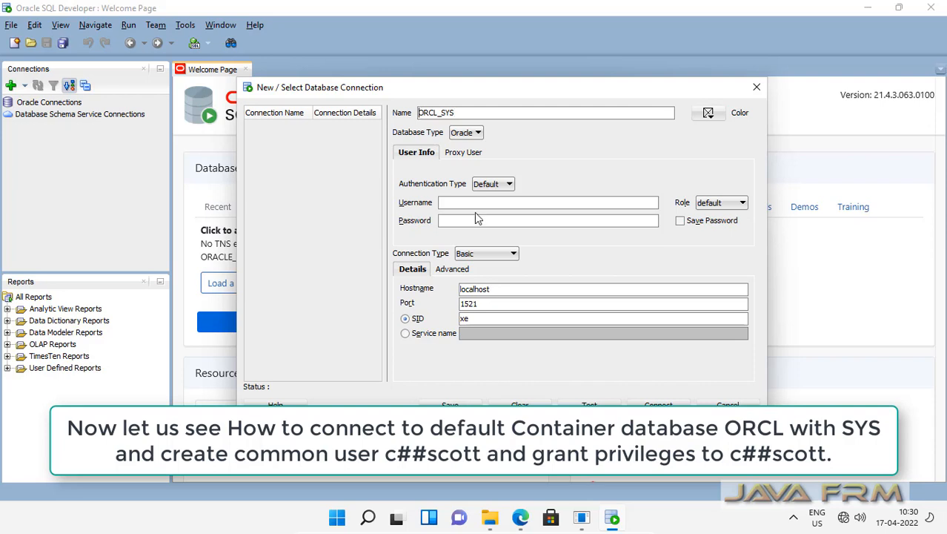
pyautogui.write('Oracle21cEE_')
pyautogui.press('Tab')
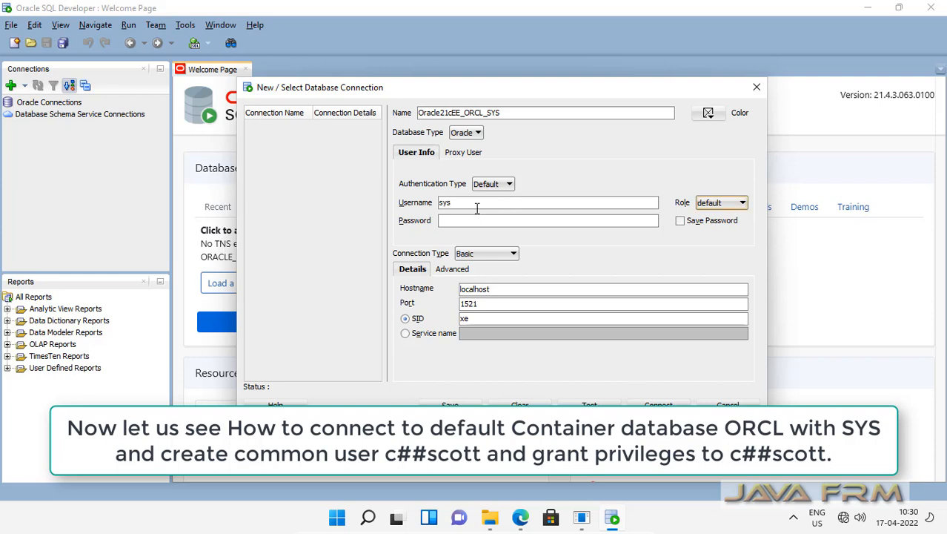
pyautogui.press('Tab')
pyautogui.click(742, 205)
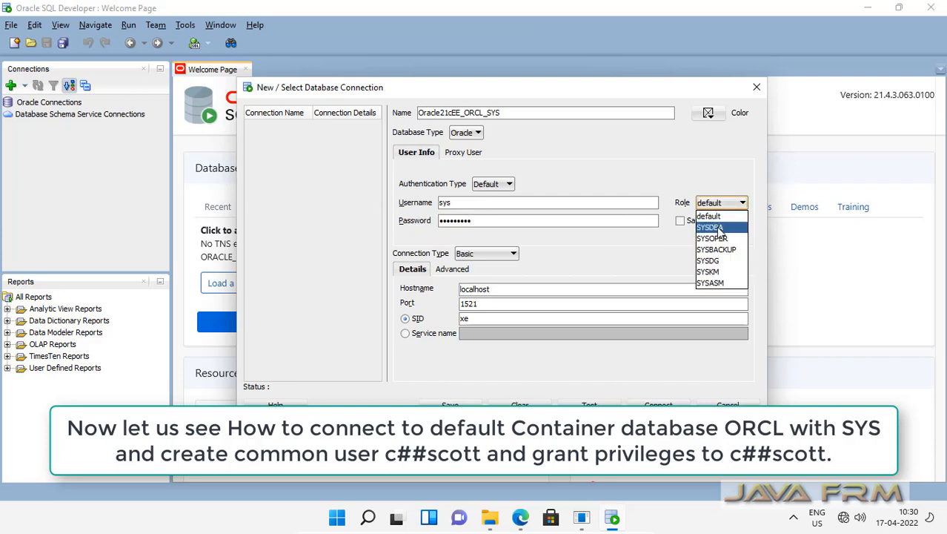
pyautogui.click(722, 231)
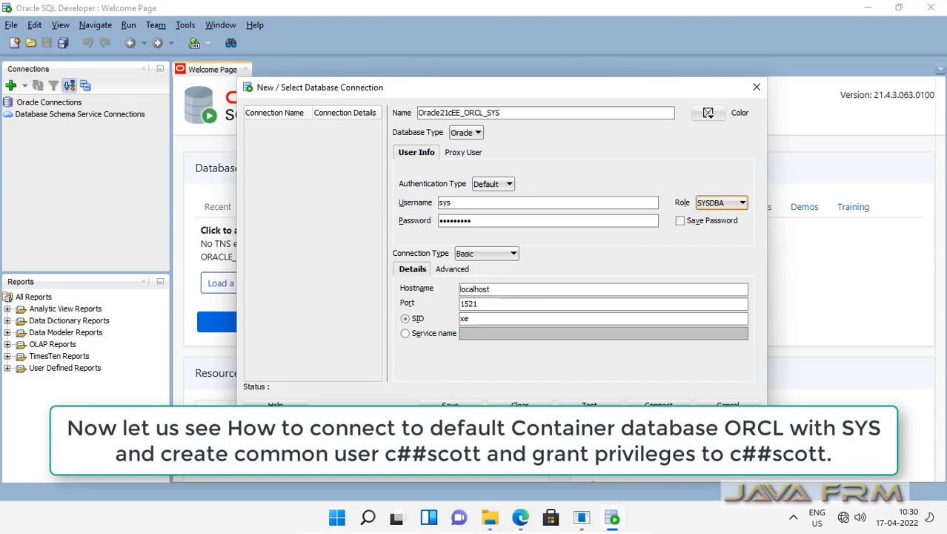
# Change the SID from xe to orcl, test successfully, and connect
pyautogui.click(590, 405)
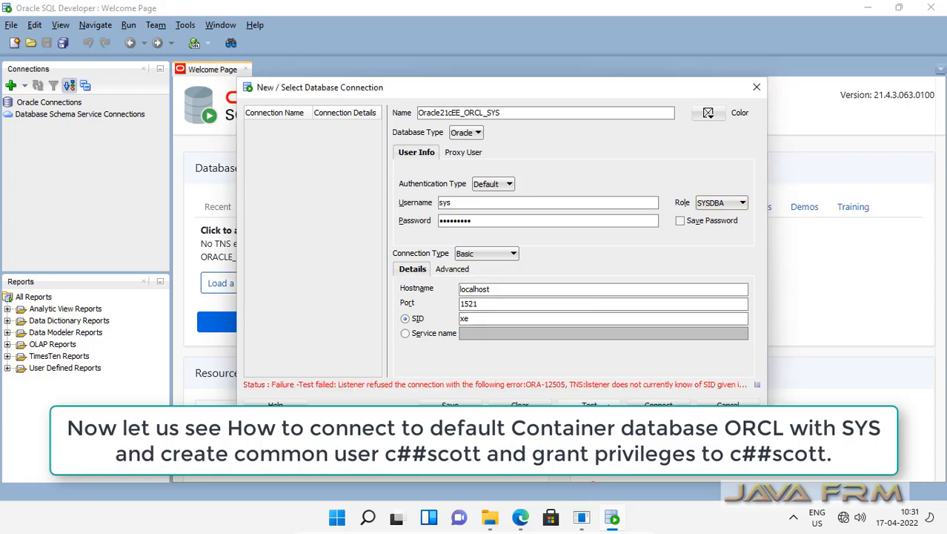
pyautogui.doubleClick(465, 318)
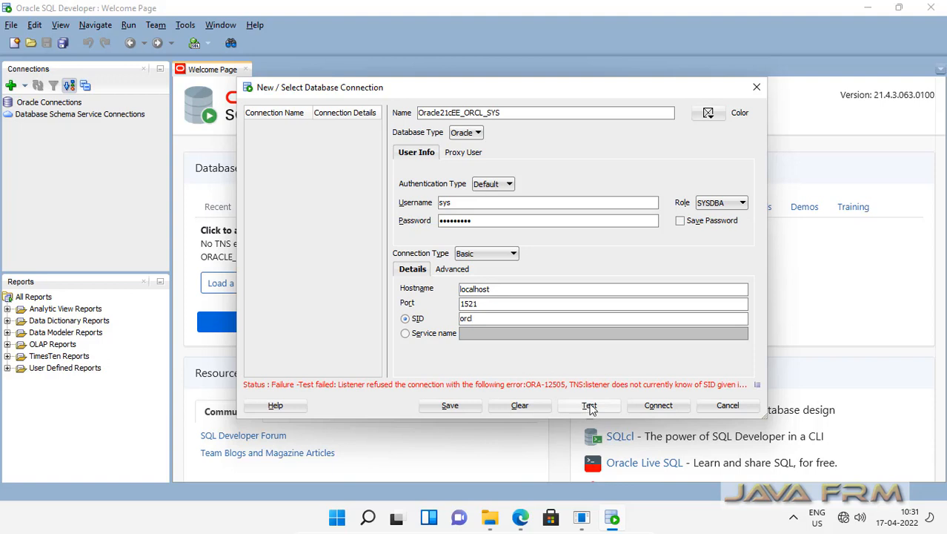
pyautogui.click(589, 410)
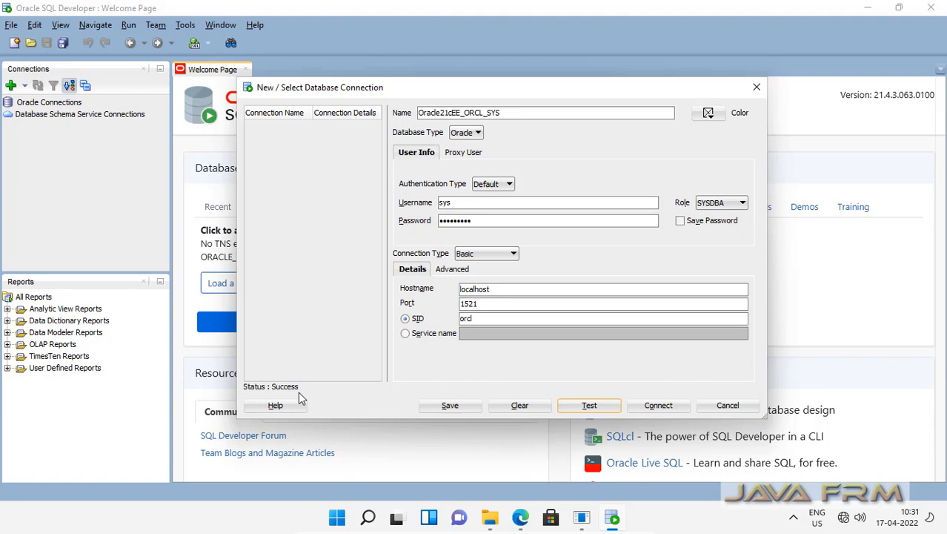
pyautogui.click(675, 404)
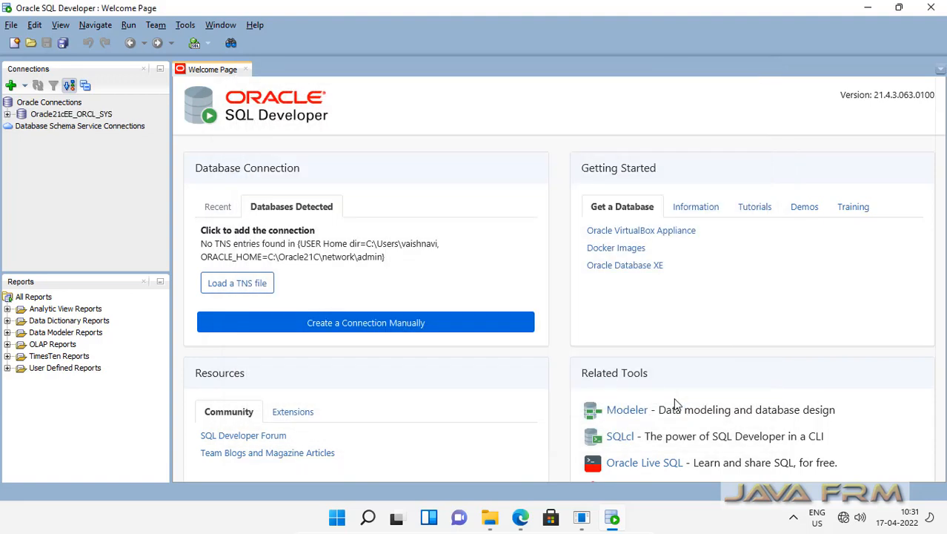
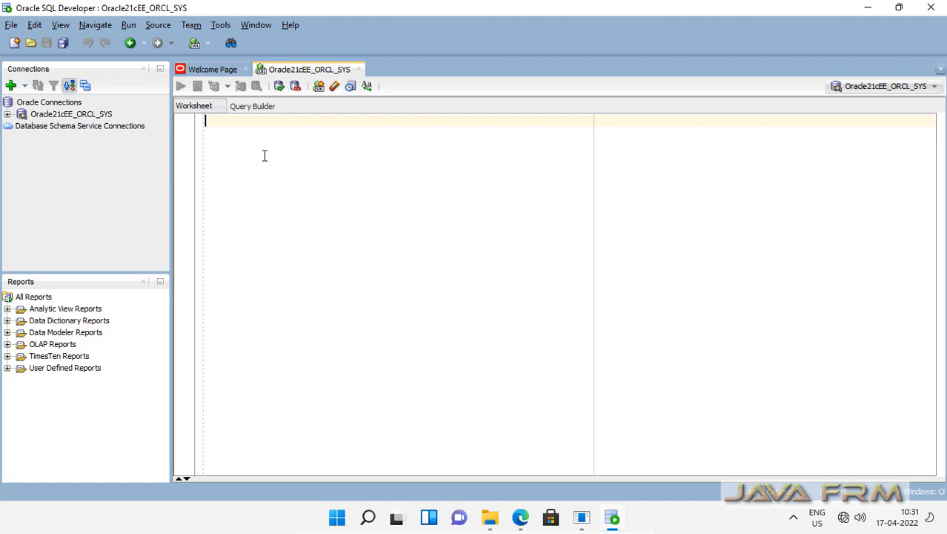
# Write CREATE USER c##scott with its password, plus grants of unlimited tablespace and resource, dba, connect
pyautogui.write('c')
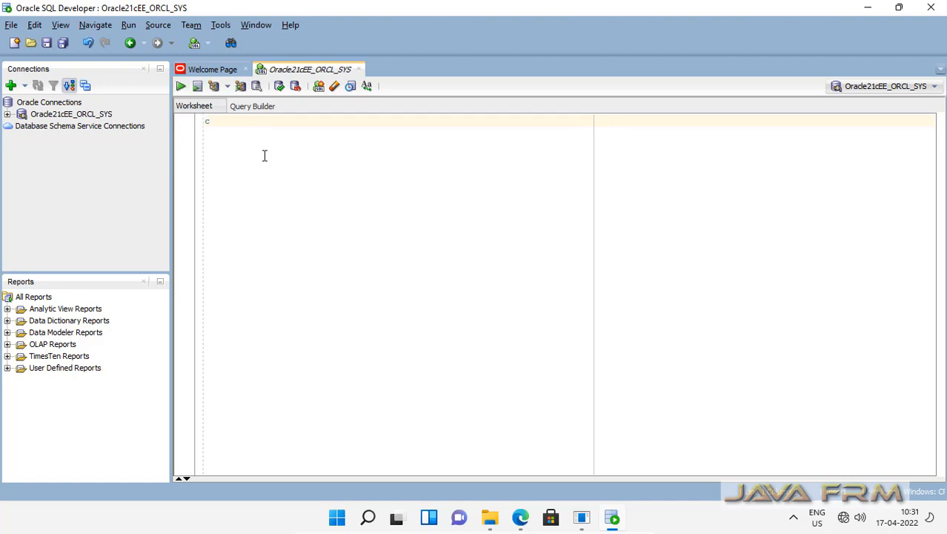
pyautogui.write('reate user c')
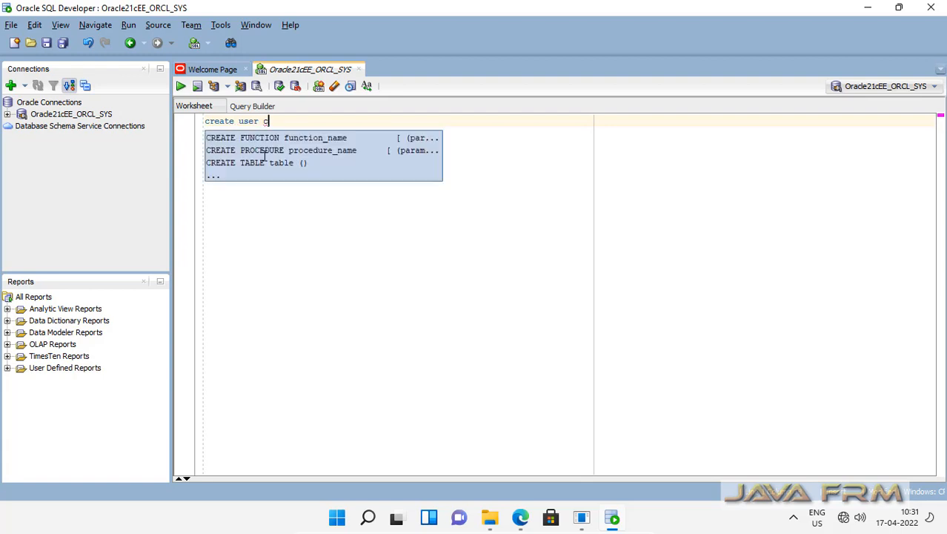
pyautogui.write('##sco')
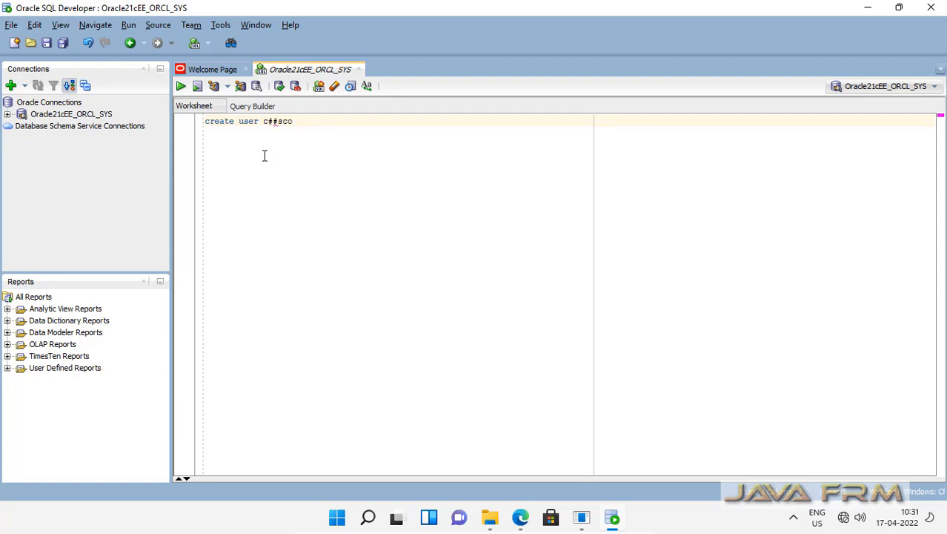
pyautogui.write('tt identified by tiger;')
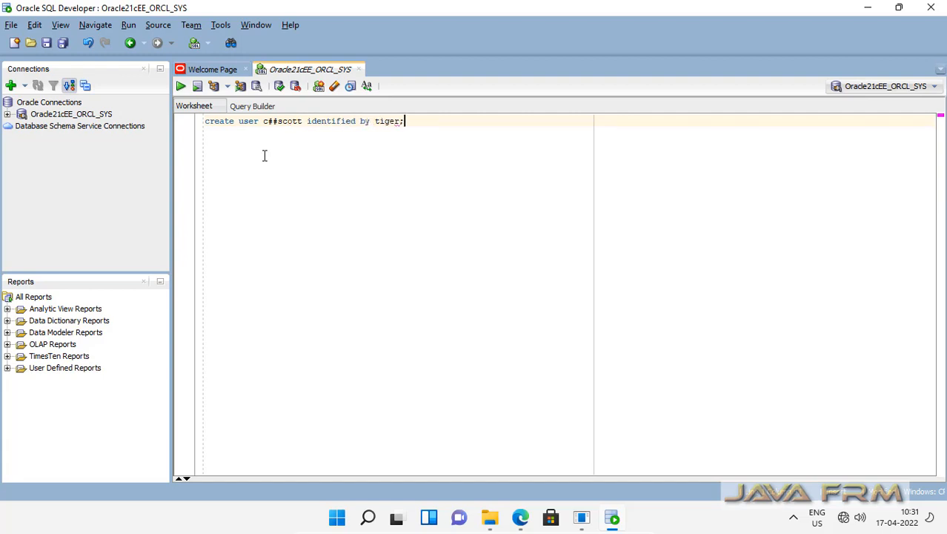
pyautogui.press('Return')
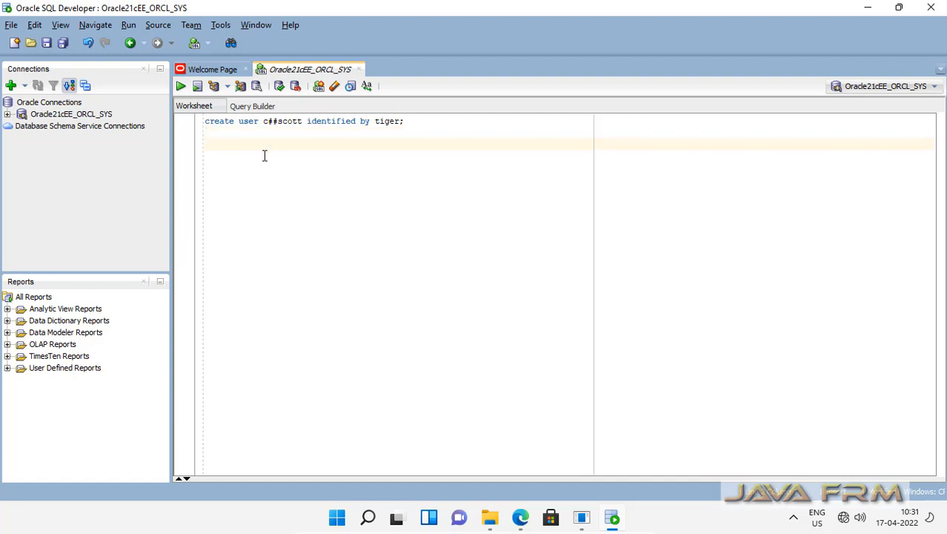
pyautogui.write('grant unlimiti')
pyautogui.press('BackSpace')
pyautogui.write('ed tablespace')
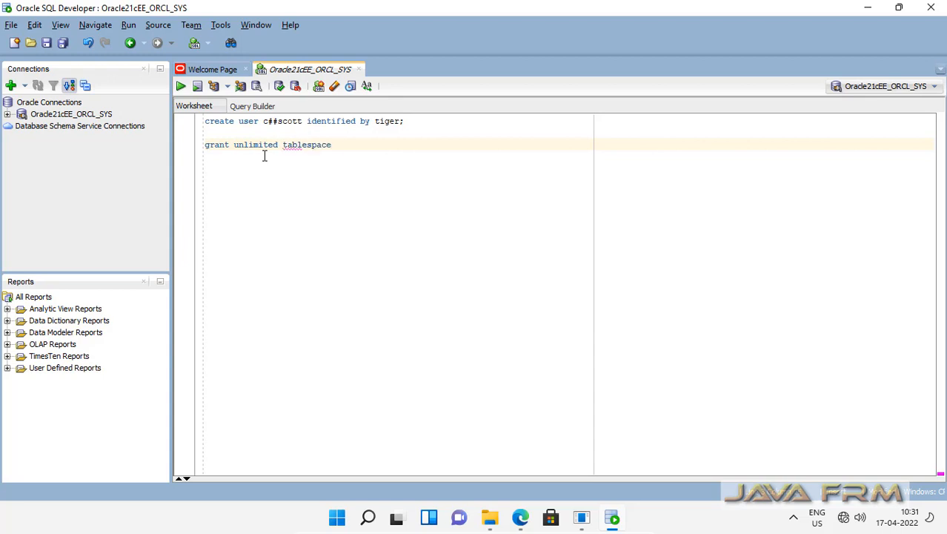
pyautogui.write(' to c')
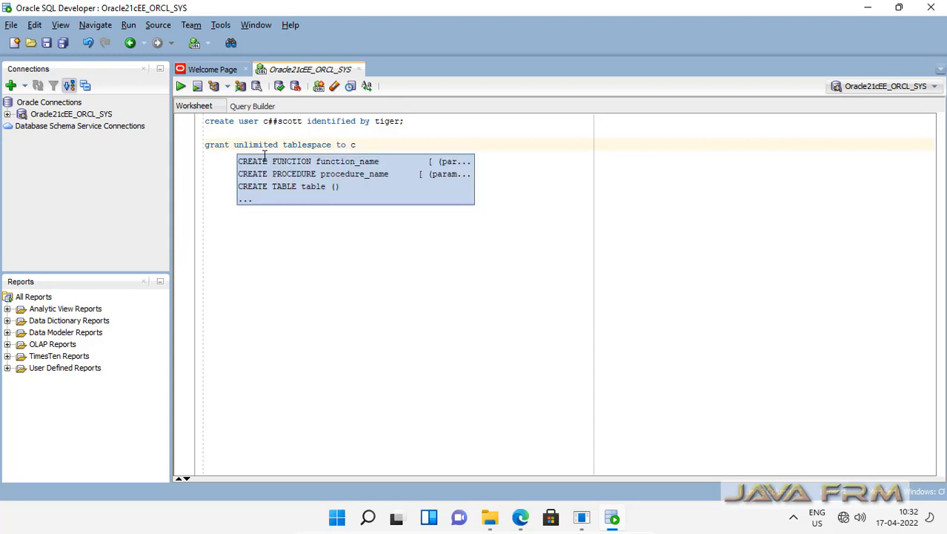
pyautogui.write('##scott;  g')
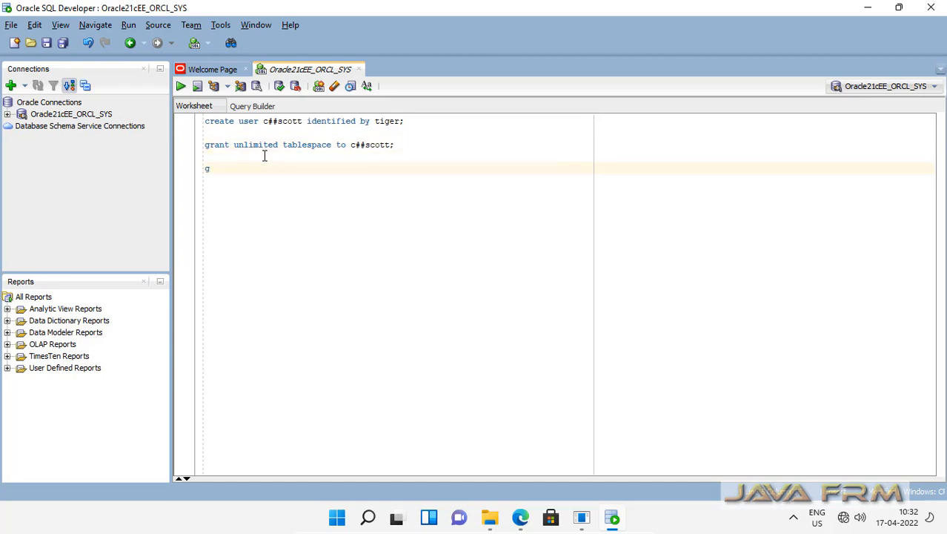
pyautogui.write('rant resource,dba,connect to c##')
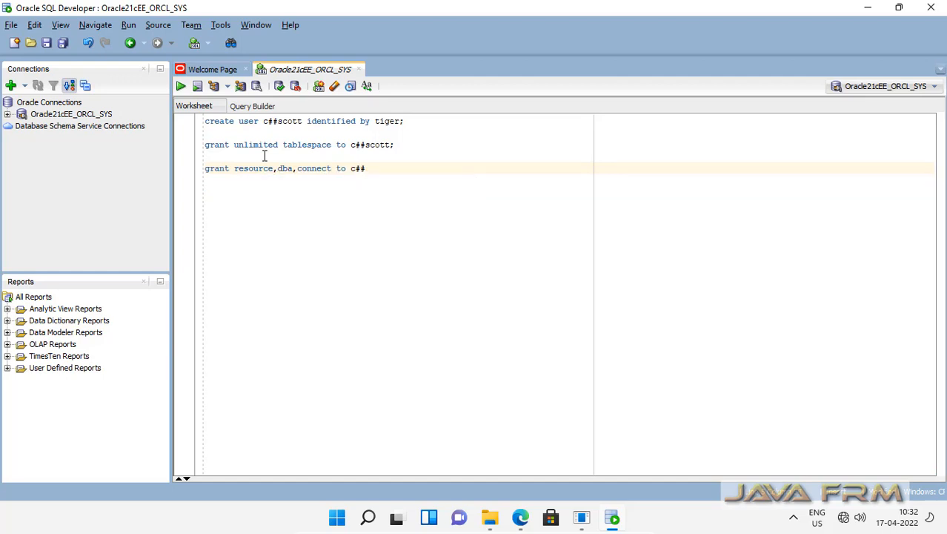
pyautogui.write('scott;')
# Run the create user statement and both grant statements one at a time
pyautogui.moveTo(404, 121); pyautogui.dragTo(168, 121)
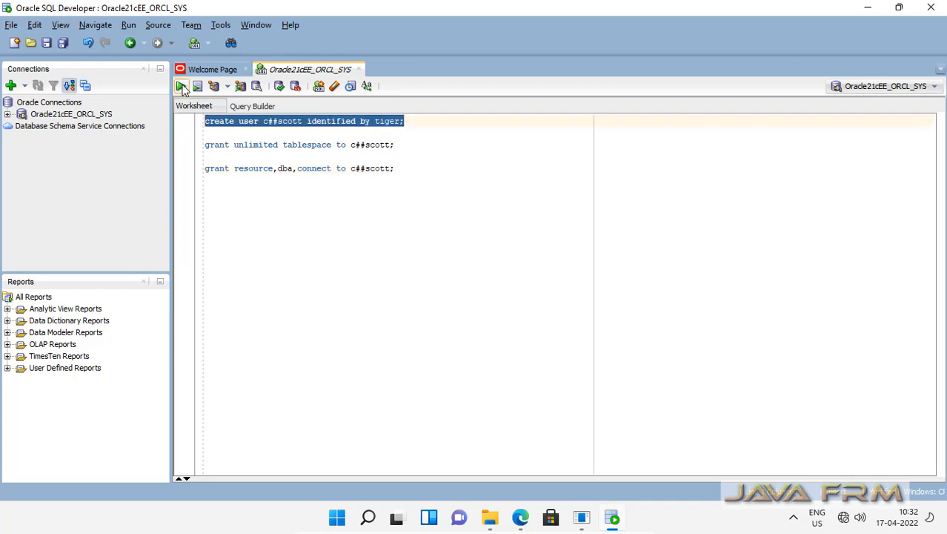
pyautogui.click(182, 86)
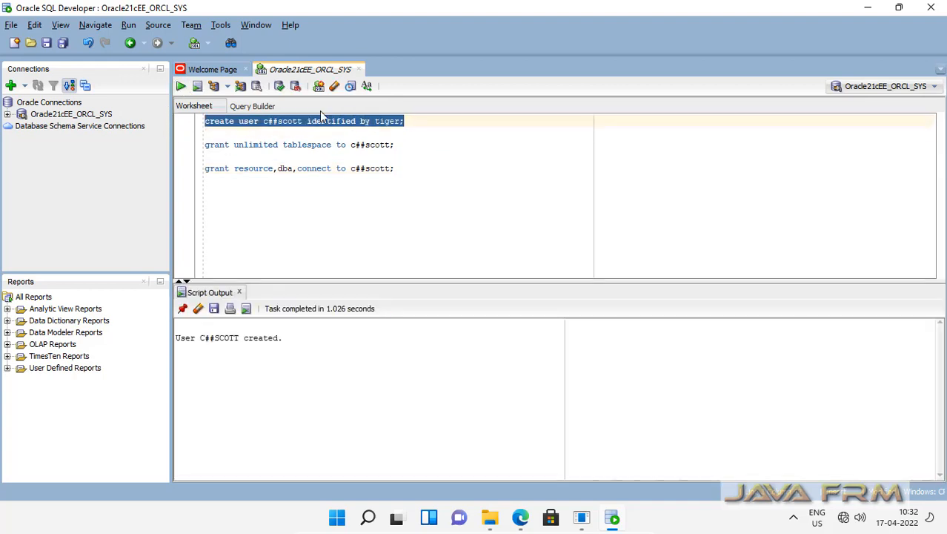
pyautogui.moveTo(407, 145); pyautogui.dragTo(193, 143)
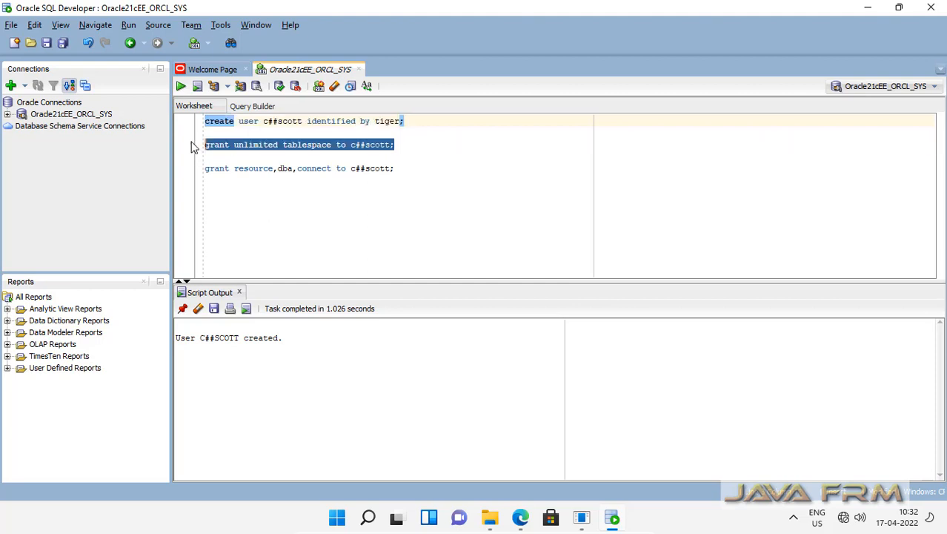
pyautogui.click(181, 87)
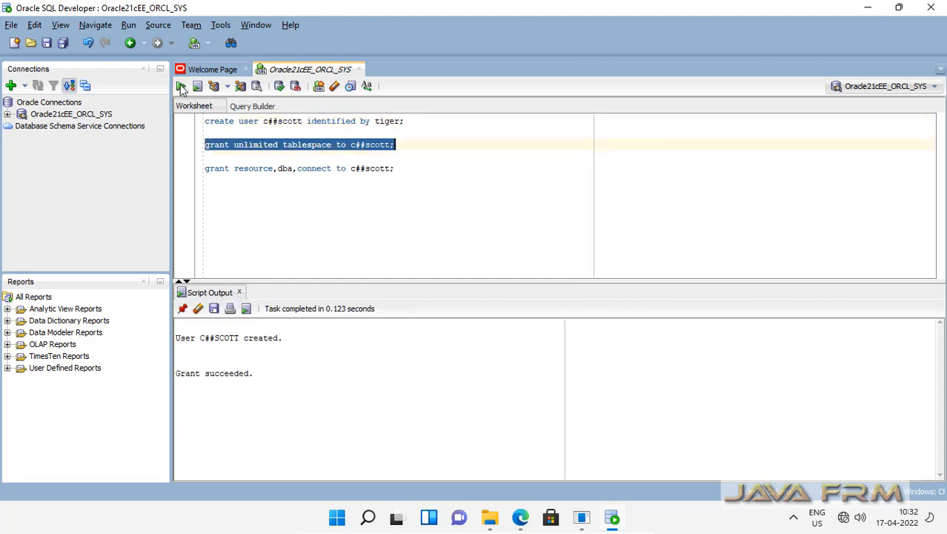
pyautogui.moveTo(398, 169); pyautogui.dragTo(194, 178)
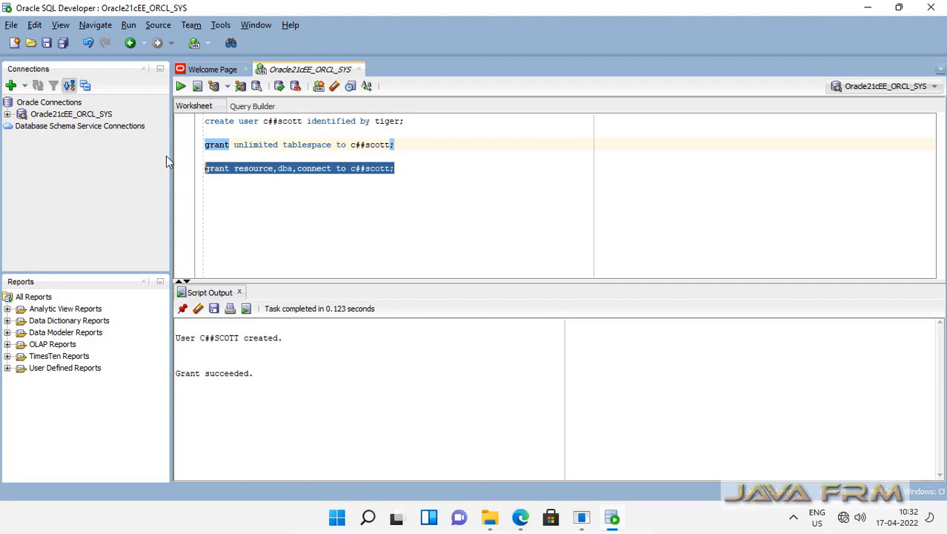
pyautogui.click(180, 87)
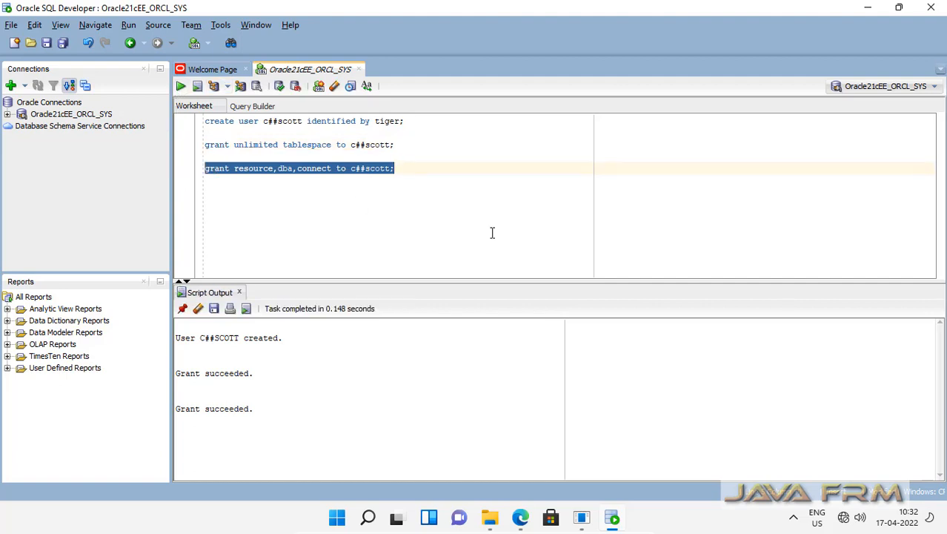
pyautogui.click(458, 229)
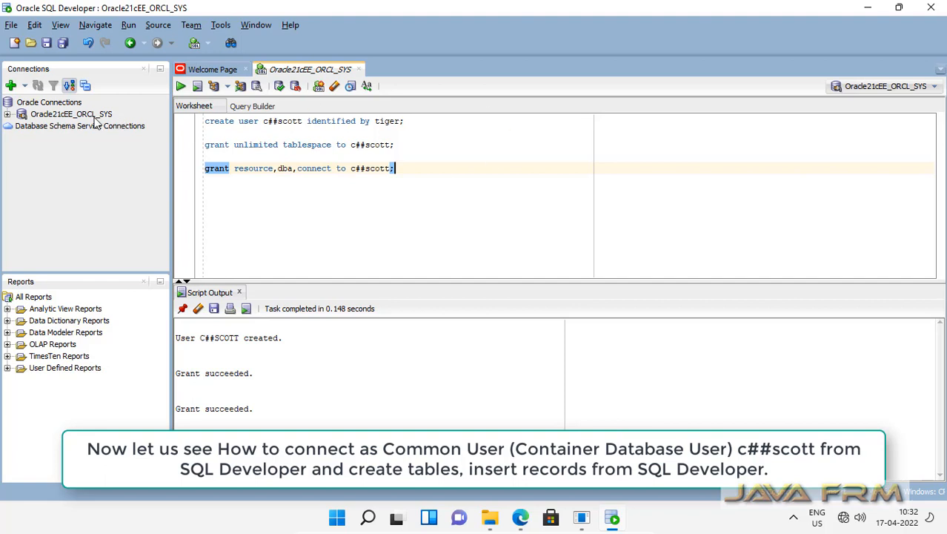
pyautogui.click(55, 104)
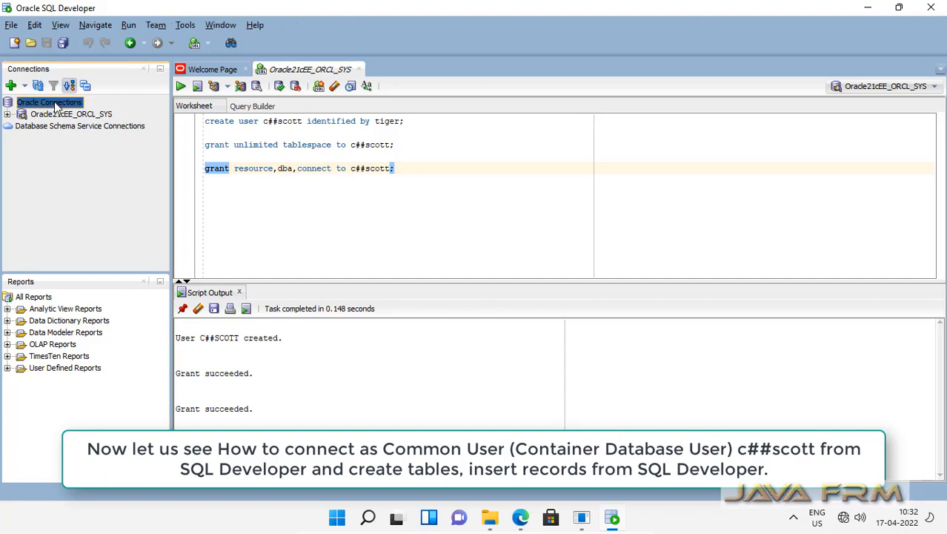
# Start a new connection named Oracle21cEE_C##Scott with username c##scott and its password
pyautogui.rightClick(54, 104)
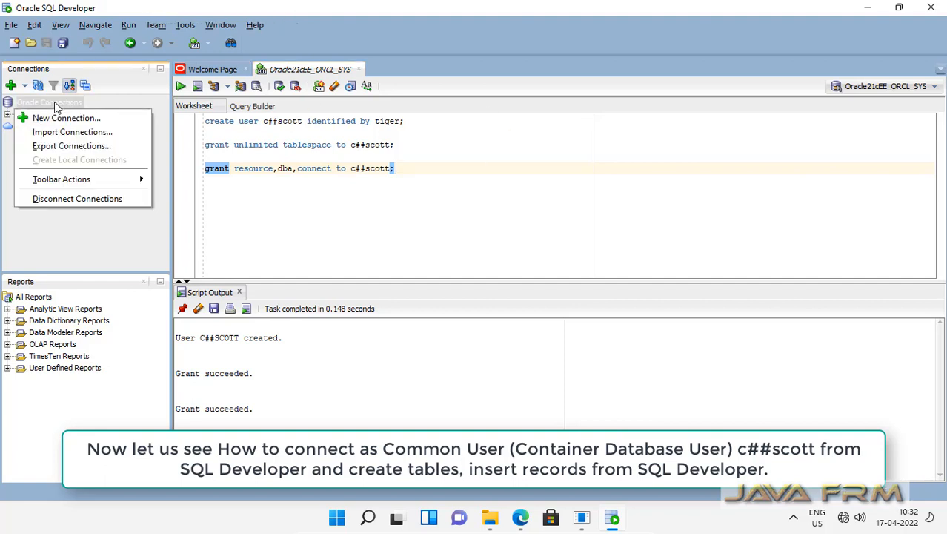
pyautogui.click(68, 118)
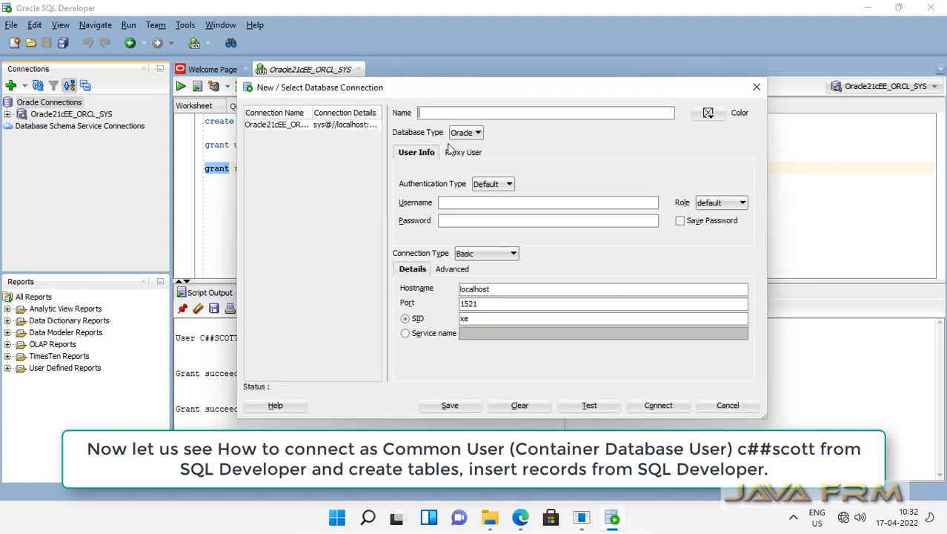
pyautogui.write('Oracle21cEE_S')
pyautogui.press('BackSpace')
pyautogui.write('C##Scott')
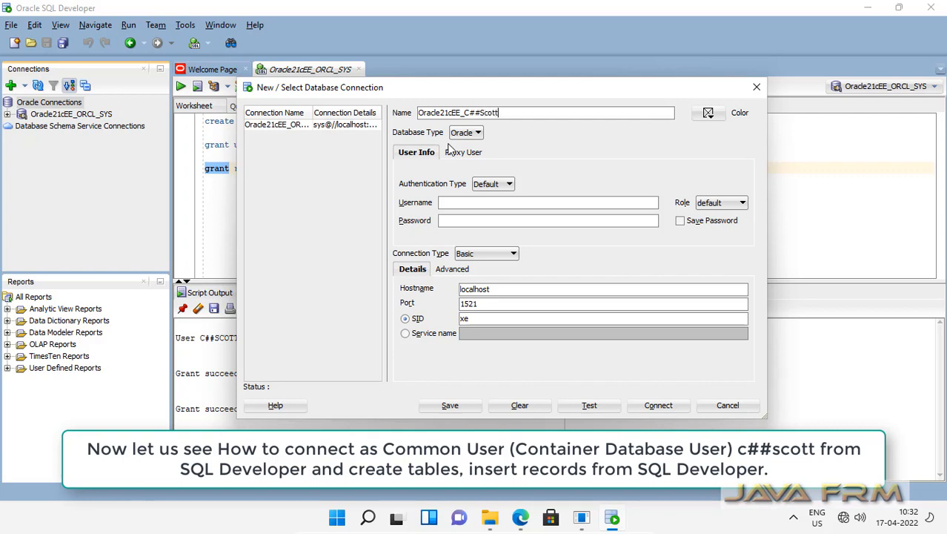
pyautogui.click(469, 205)
pyautogui.write('c##scott')
pyautogui.press('Tab')
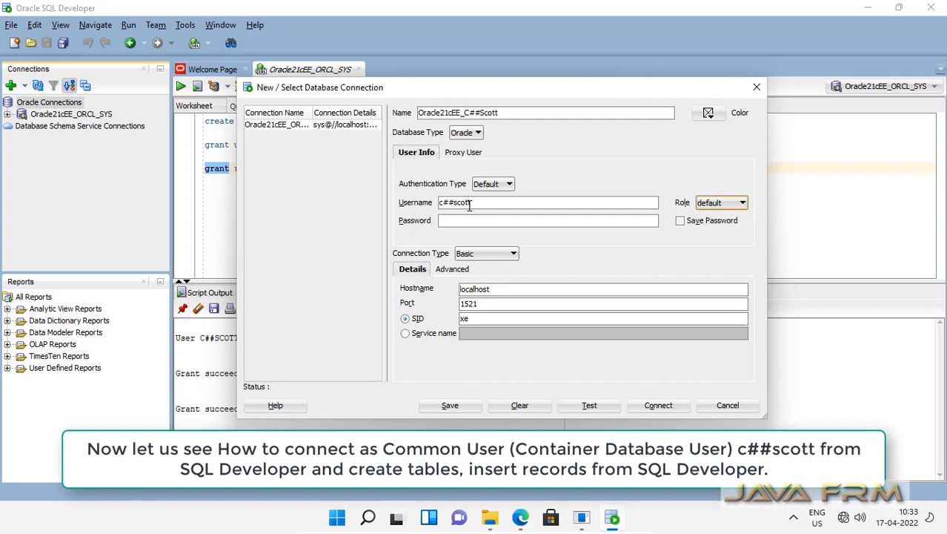
pyautogui.click(454, 225)
pyautogui.write('tiger')
# Change the SID from xe to orcl, then test and try to connect
pyautogui.click(485, 317)
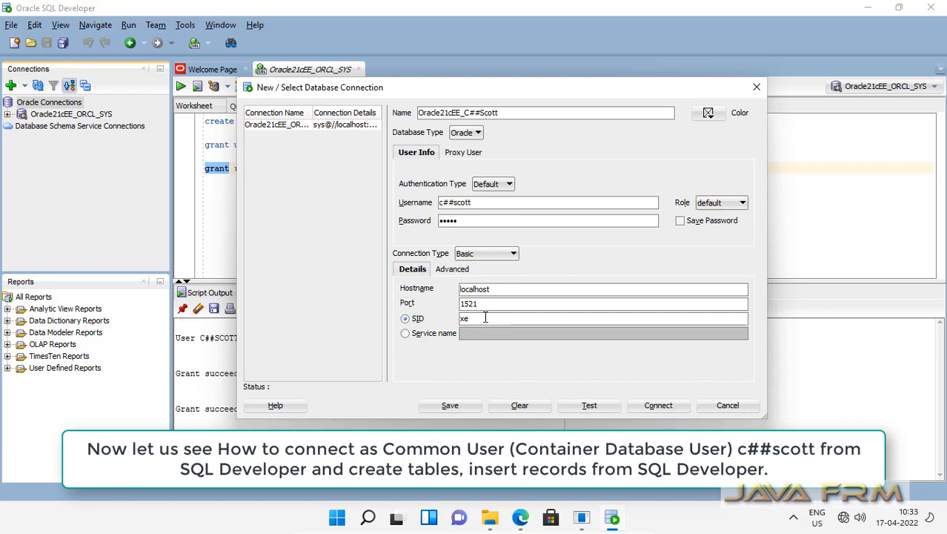
pyautogui.press('BackSpace')
pyautogui.press('BackSpace')
pyautogui.write('orcl')
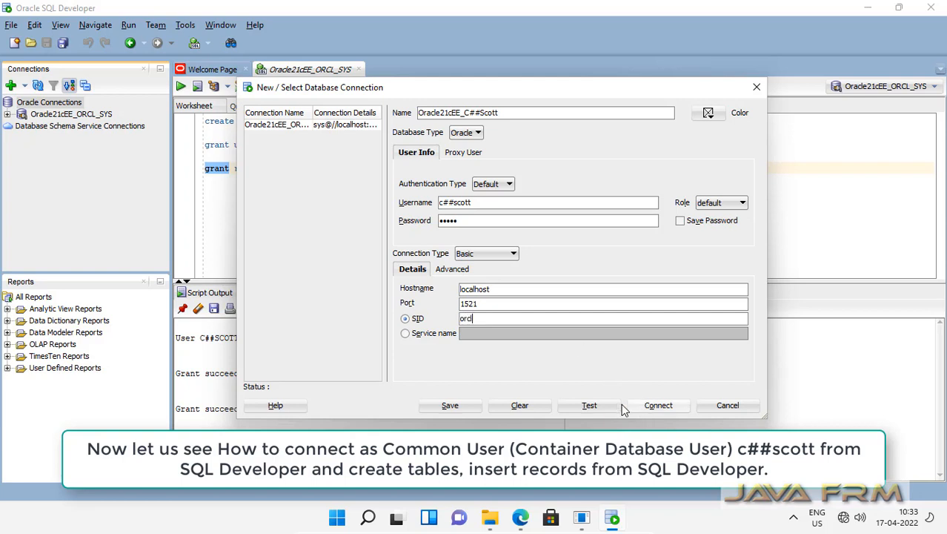
pyautogui.click(613, 406)
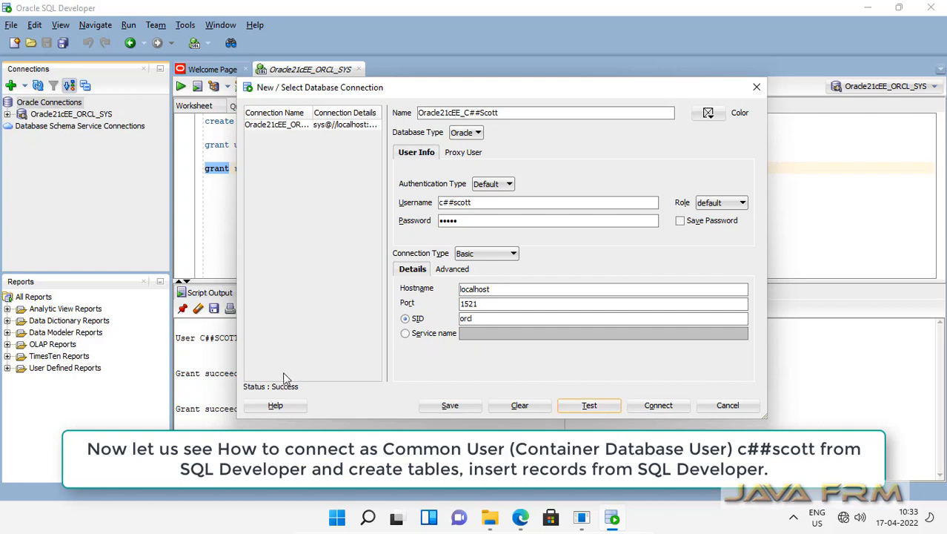
pyautogui.click(660, 407)
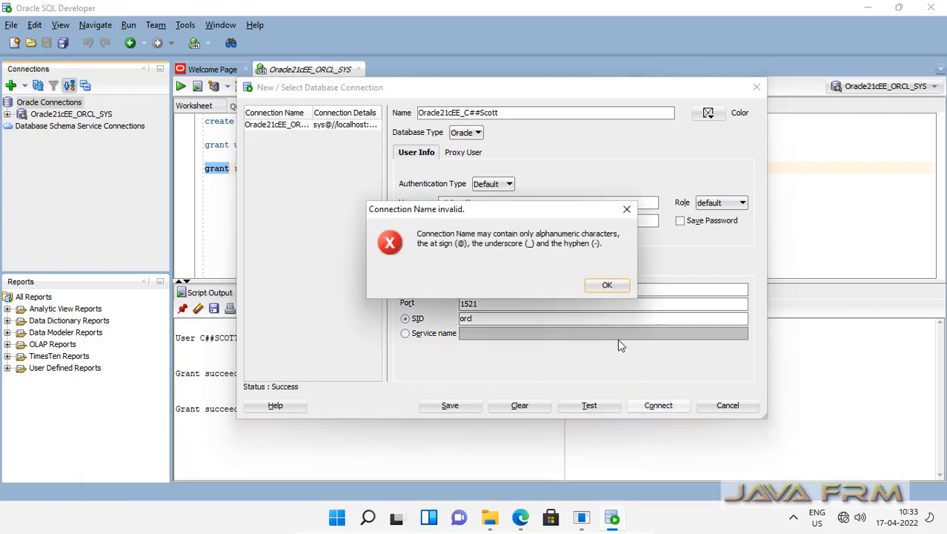
# Fix the invalid connection name to Oracle21cEE_Scott, retest, and connect
pyautogui.click(607, 286)
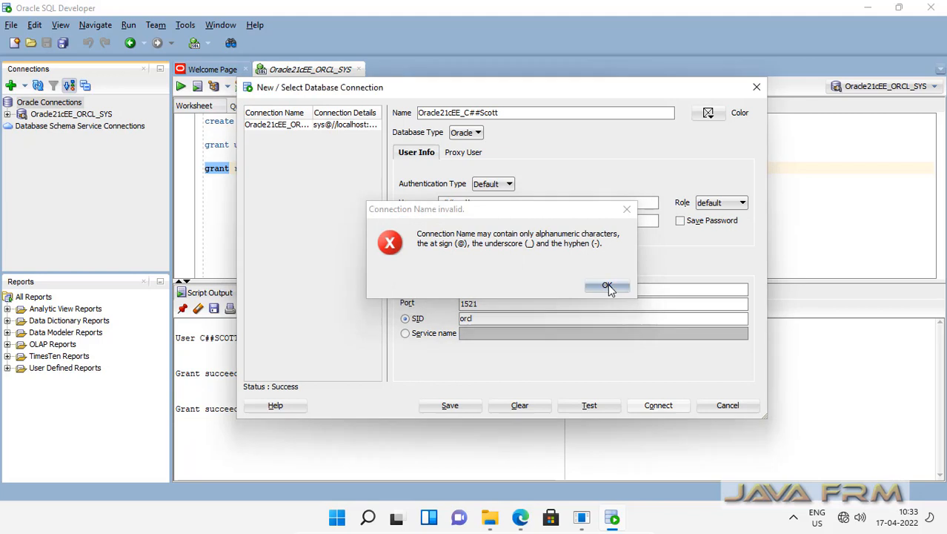
pyautogui.click(479, 112)
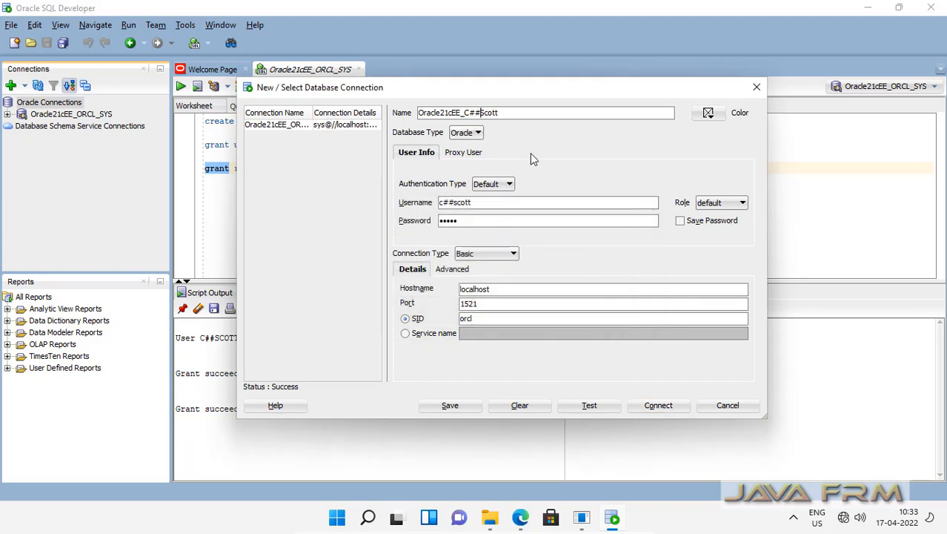
pyautogui.press('BackSpace')
pyautogui.press('BackSpace')
pyautogui.press('BackSpace')
pyautogui.click(605, 404)
pyautogui.click(659, 406)
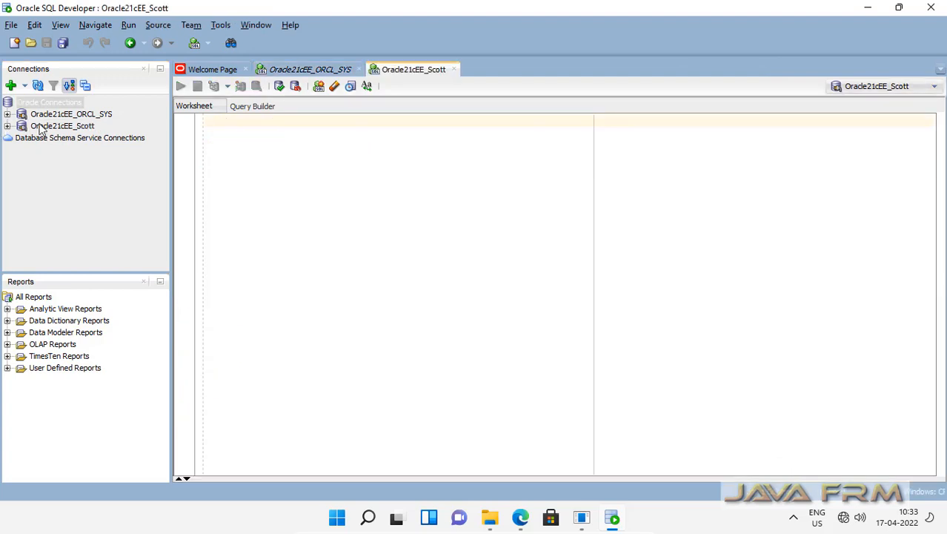
# Write the WELCOME table script in Scott's worksheet and run the query showing the welcome message
pyautogui.click(8, 126)
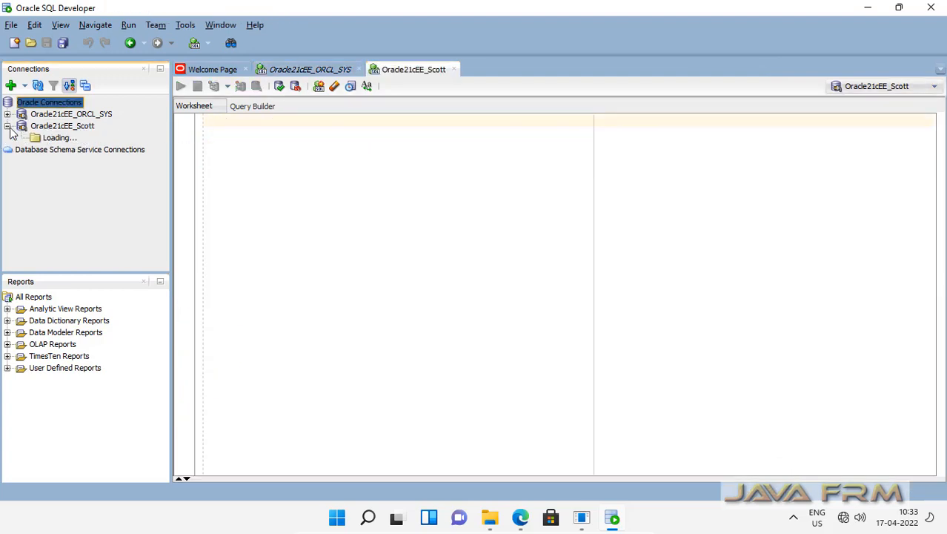
pyautogui.click(21, 139)
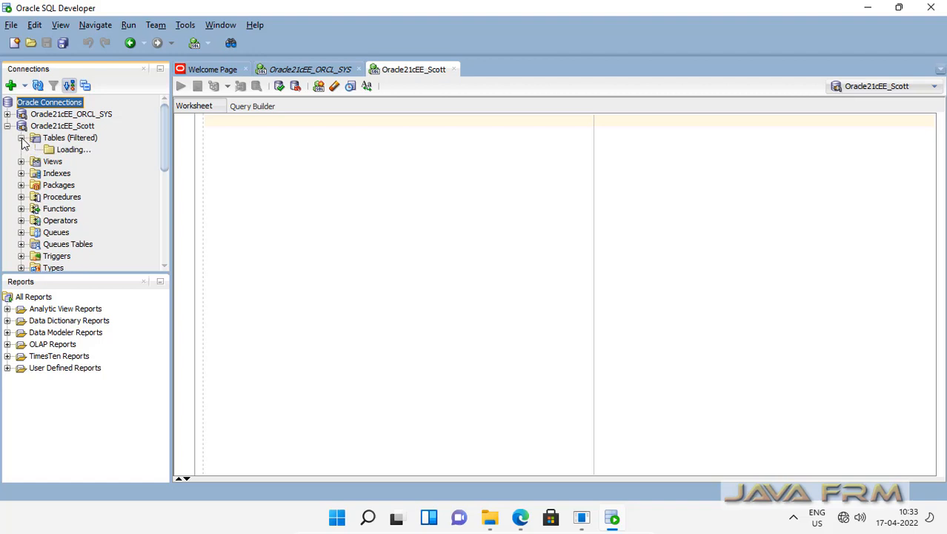
pyautogui.click(259, 136)
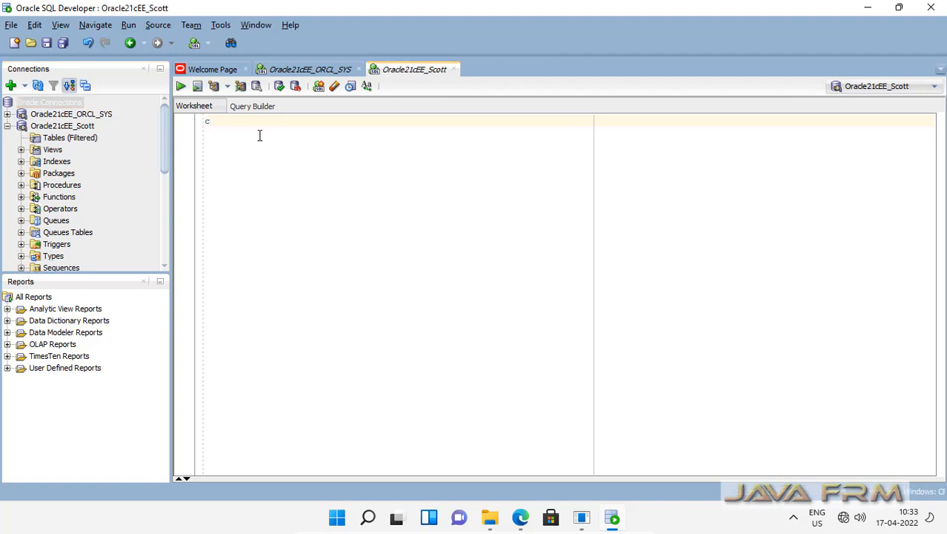
pyautogui.write('create table welcome (message varchar2(100));')
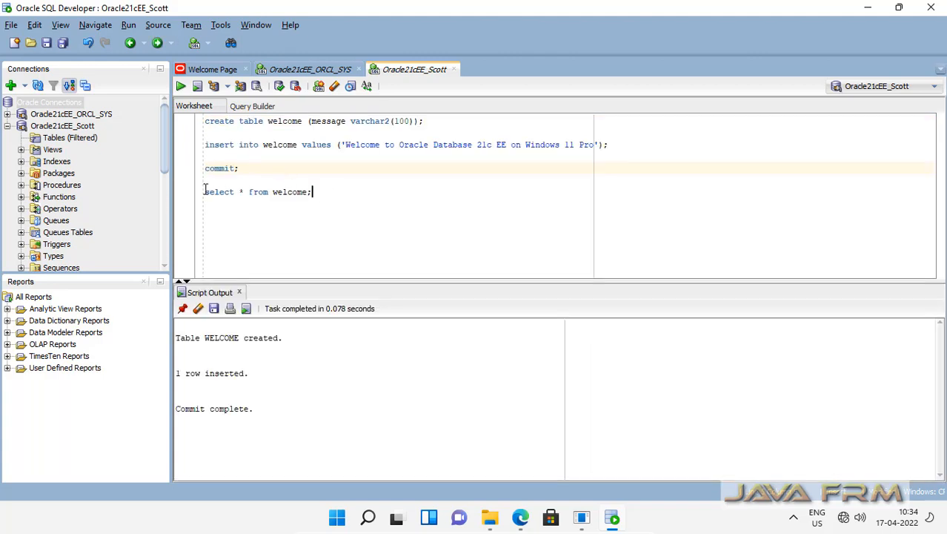
pyautogui.keyDown('shift'); pyautogui.click(205, 191); pyautogui.keyUp('shift')
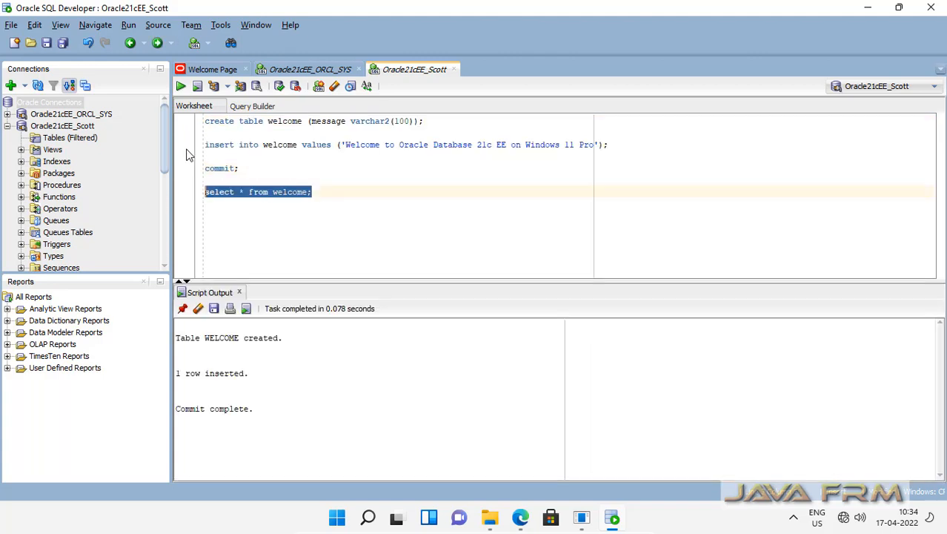
pyautogui.click(180, 86)
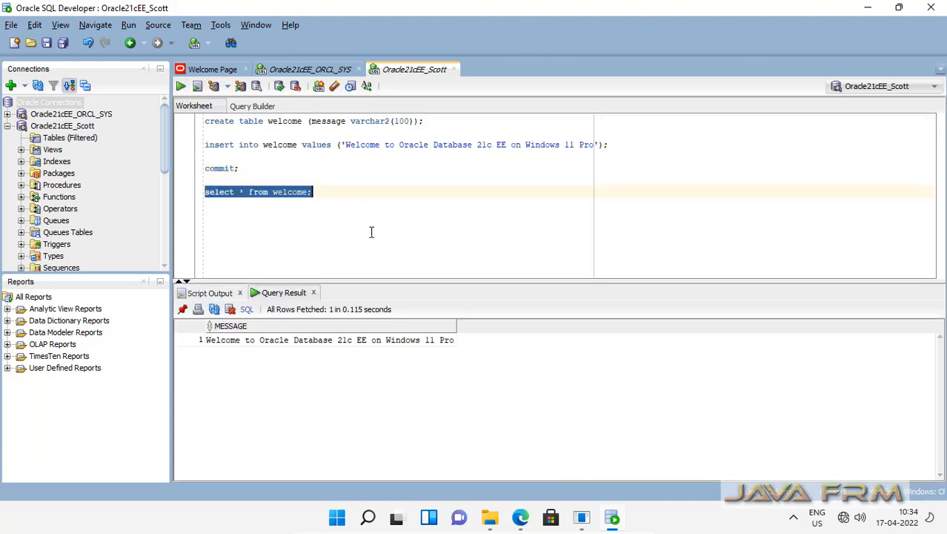
# Refresh Scott's Tables (Filtered) list so WELCOME appears, then collapse the connection tree
pyautogui.click(53, 140)
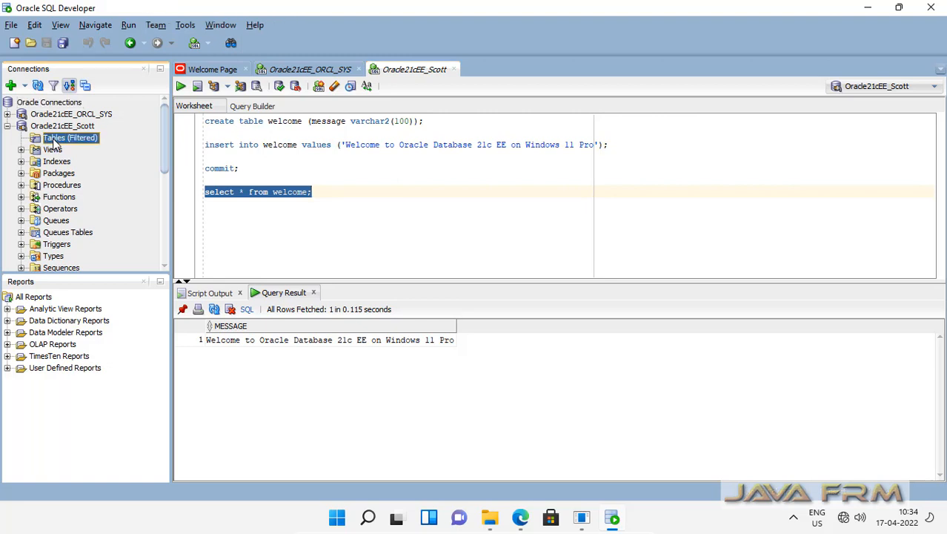
pyautogui.rightClick(53, 142)
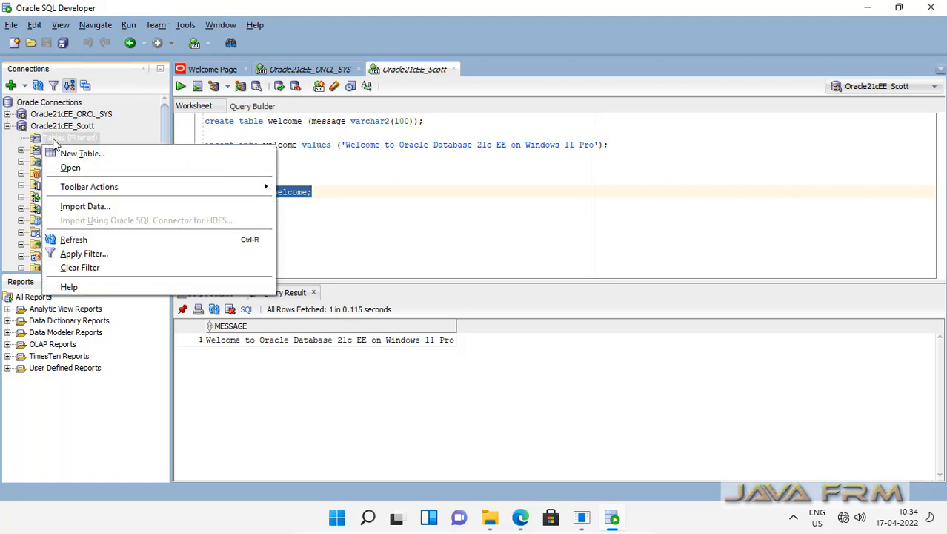
pyautogui.click(91, 241)
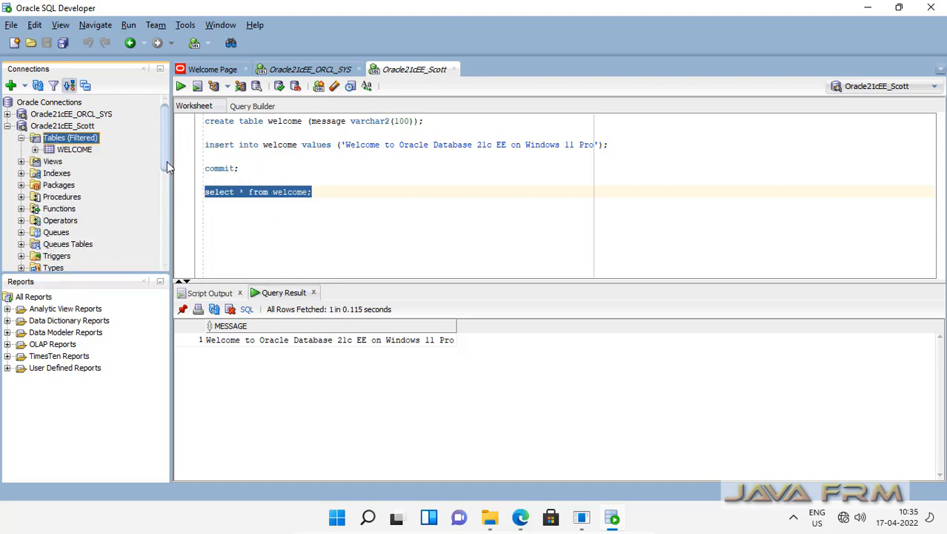
pyautogui.moveTo(167, 162); pyautogui.dragTo(157, 118)
pyautogui.click(7, 126)
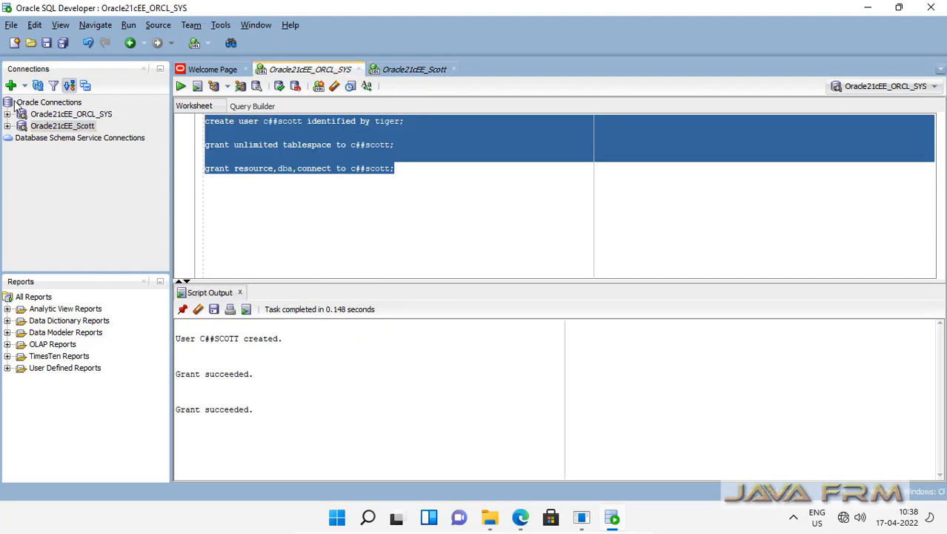
# Clear the SYS worksheet and run select * from v$pdbs to list the pluggable databases
pyautogui.press('Delete')
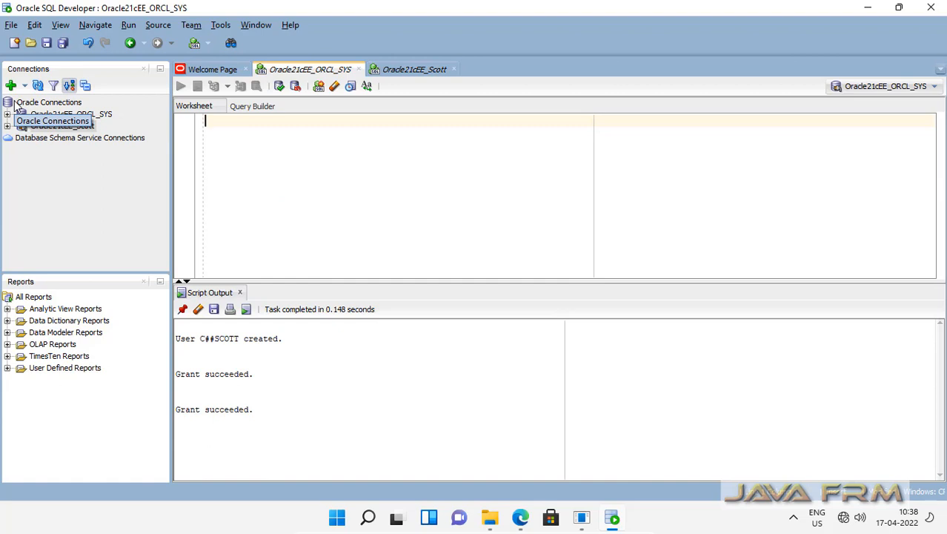
pyautogui.write('sele')
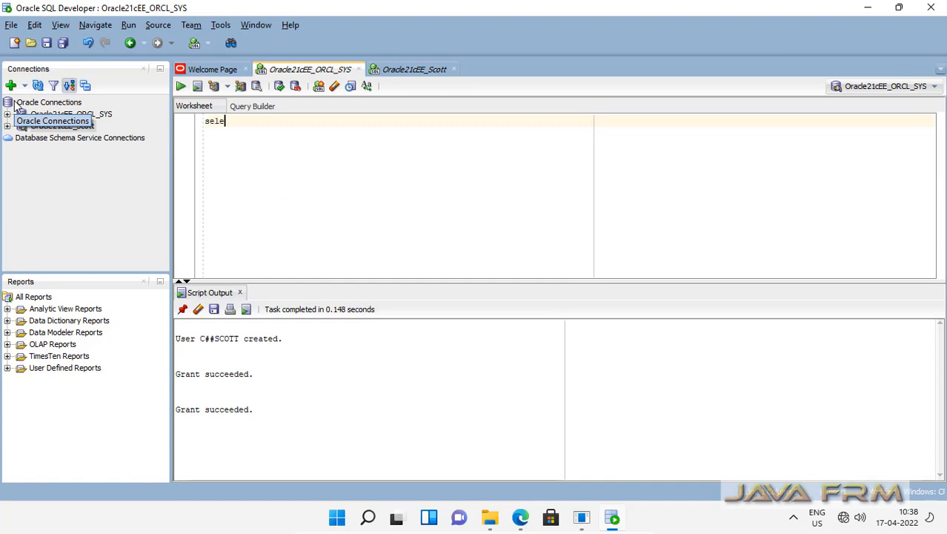
pyautogui.write('ct * from')
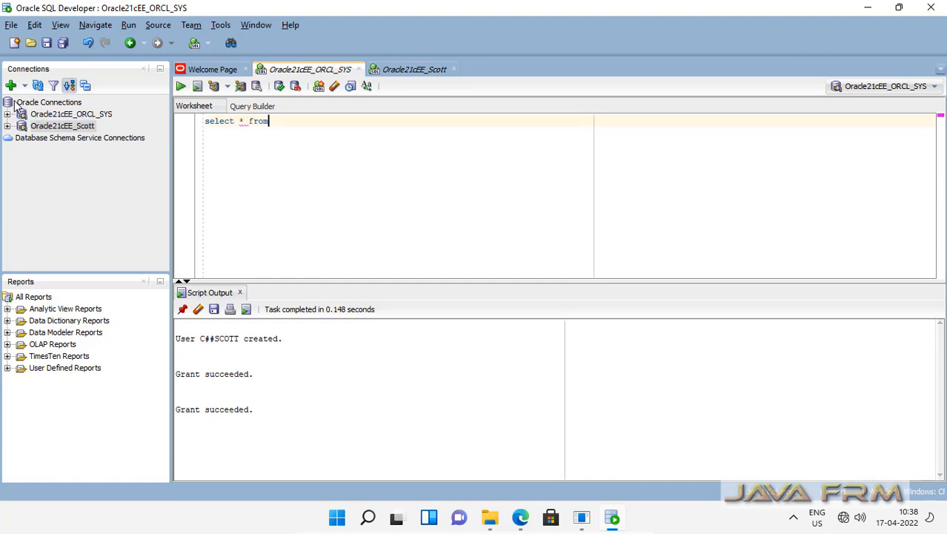
pyautogui.write(' v$pdbs;')
pyautogui.click(178, 89)
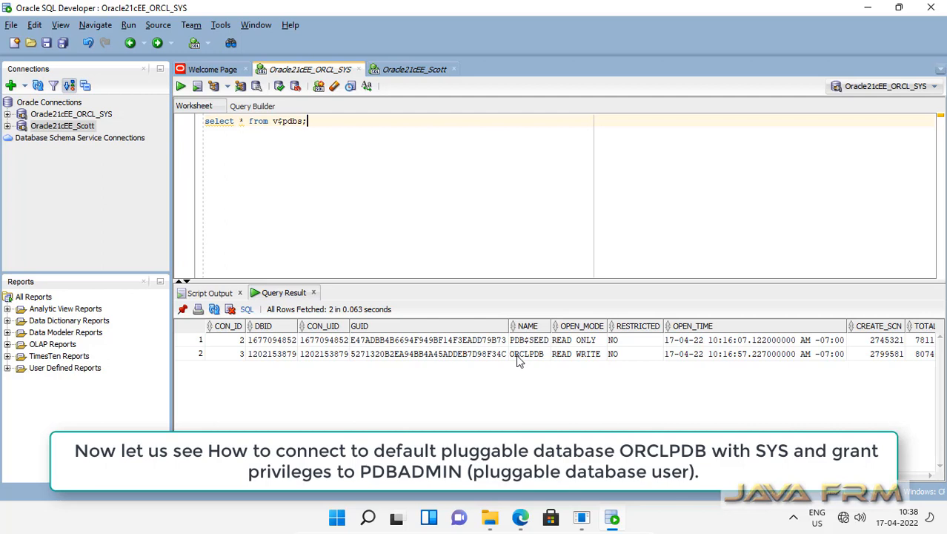
pyautogui.click(39, 104)
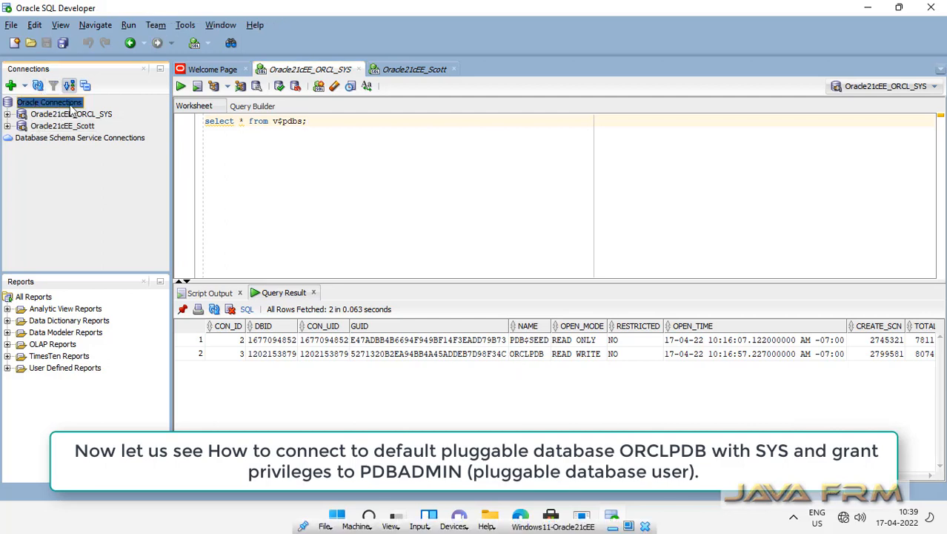
# Start a new connection named Oracle21cEE_ORCLPDB_SYS
pyautogui.rightClick(72, 109)
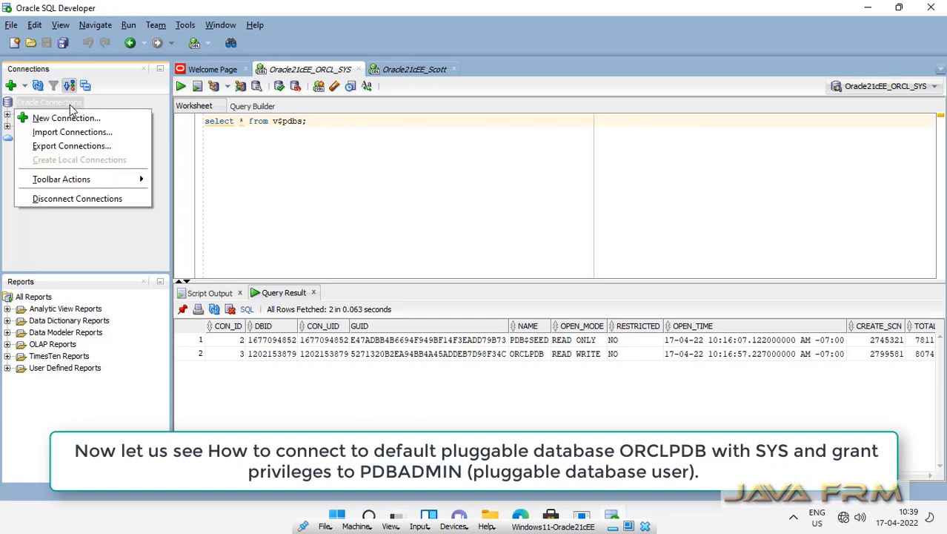
pyautogui.click(88, 120)
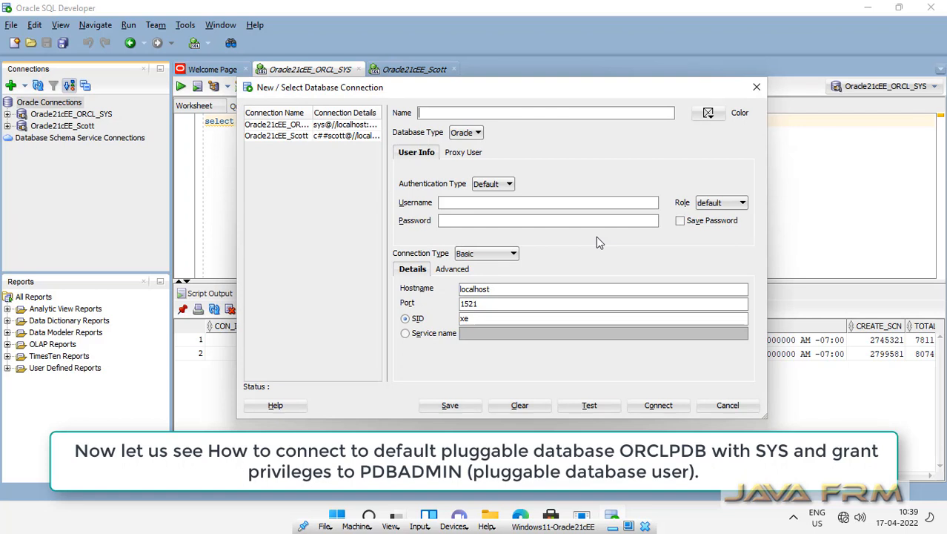
pyautogui.write('Oracle21cEE_PORCLPDB_SYS')
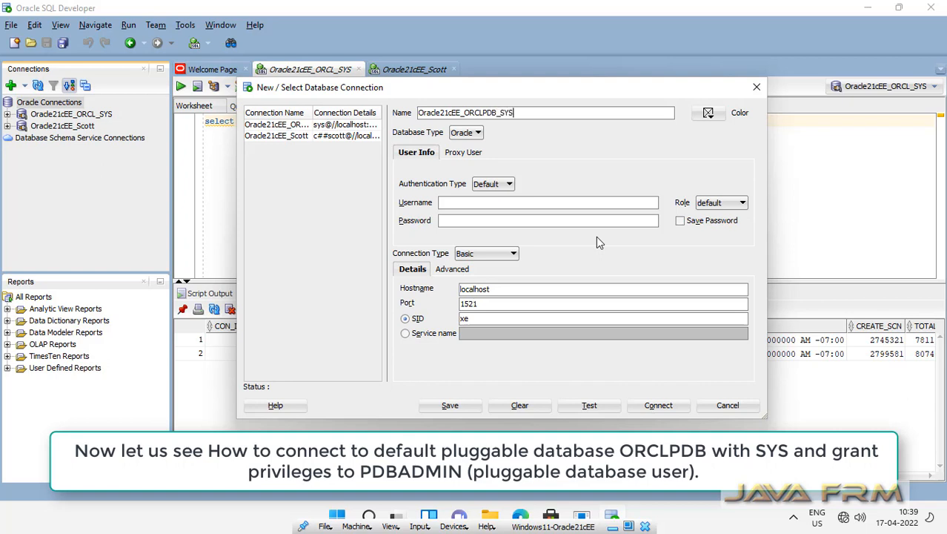
# Enter user sys with role SYSDBA and its password, service name orclpdb, and test
pyautogui.click(455, 201)
pyautogui.write('sys')
pyautogui.press('Tab')
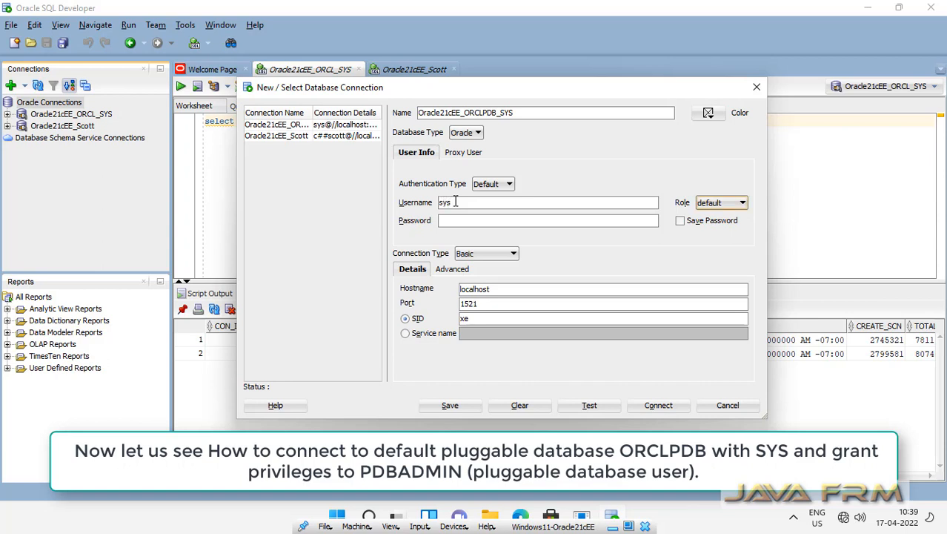
pyautogui.click(741, 206)
pyautogui.click(711, 228)
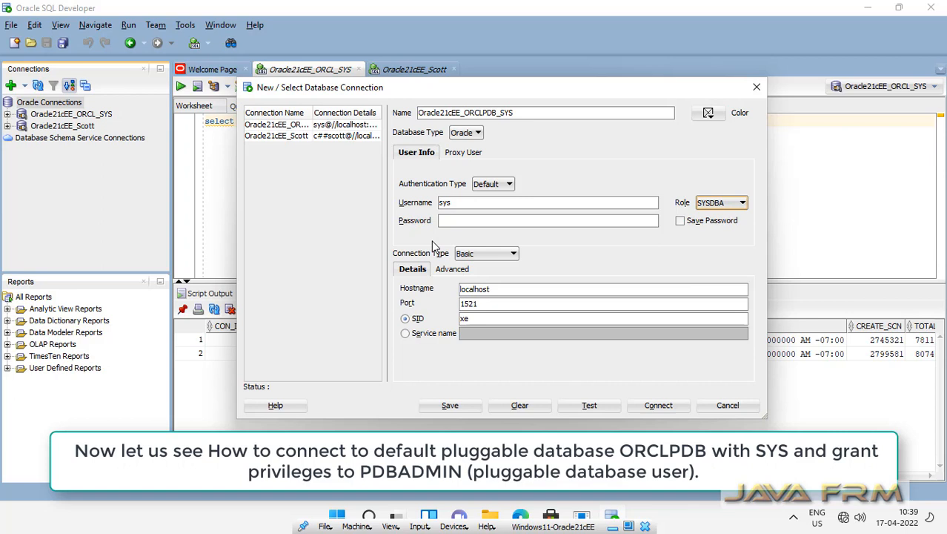
pyautogui.click(469, 219)
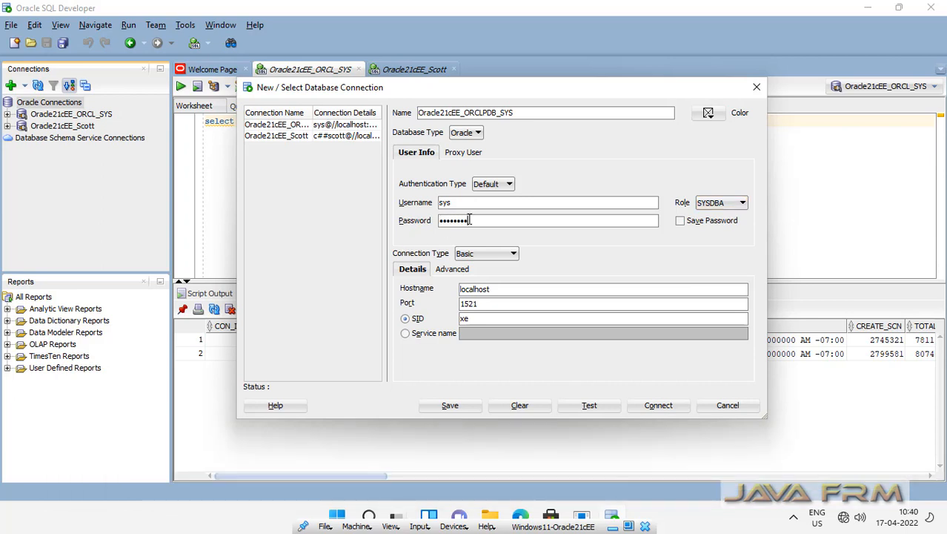
pyautogui.click(405, 334)
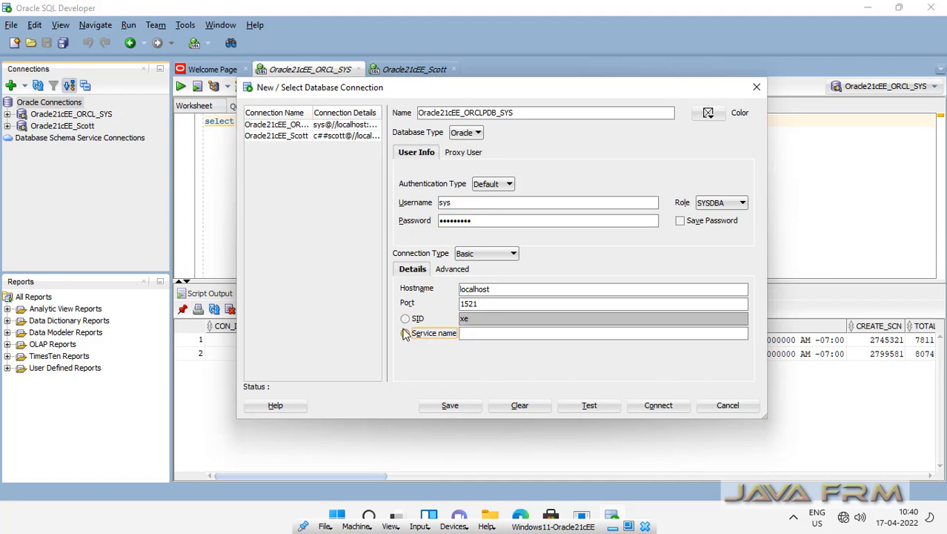
pyautogui.click(483, 337)
pyautogui.write('orclpdb')
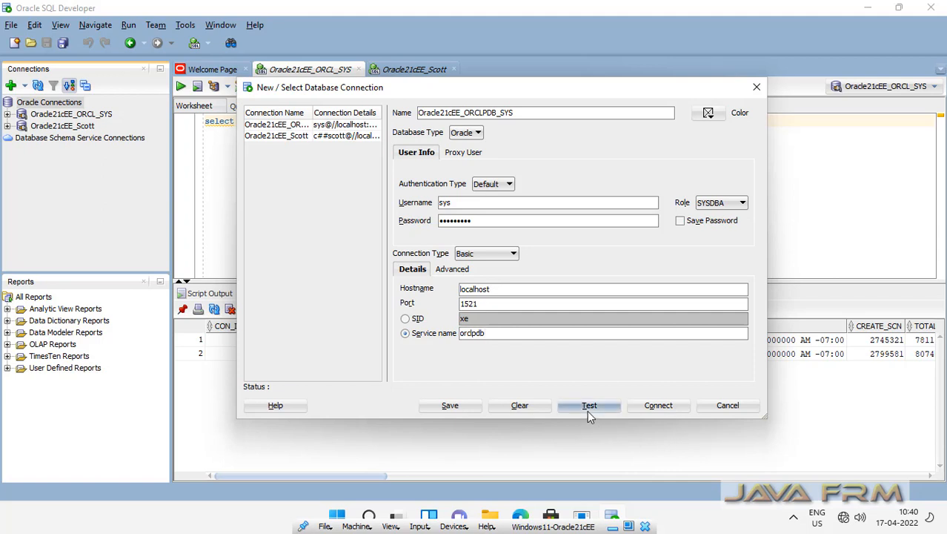
pyautogui.click(588, 412)
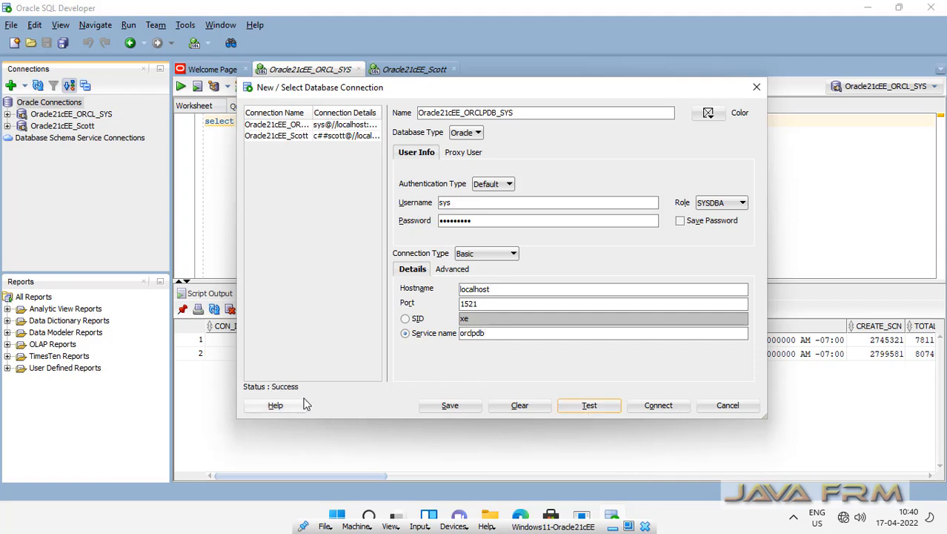
# Open the ORCLPDB connection and write grants of unlimited tablespace and resource, dba, connect to pdbadmin
pyautogui.click(663, 410)
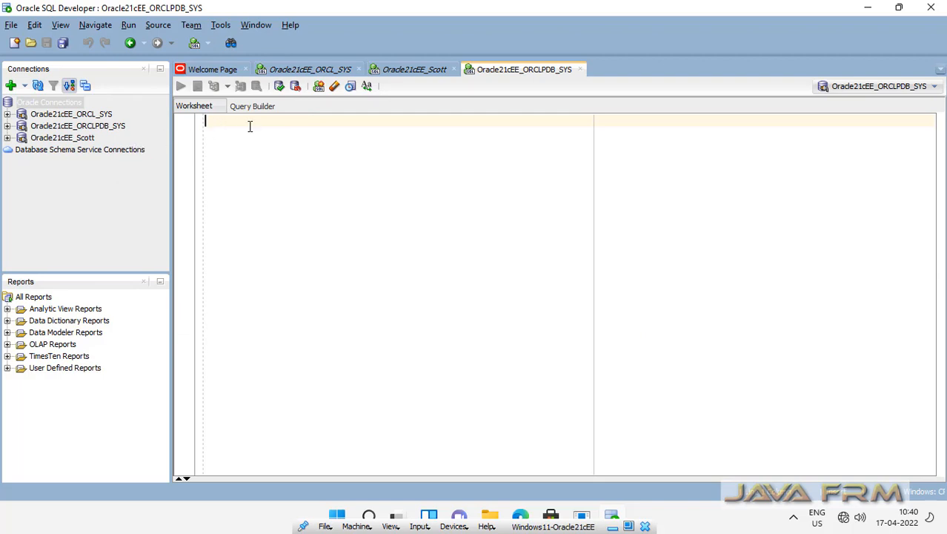
pyautogui.write('grant ')
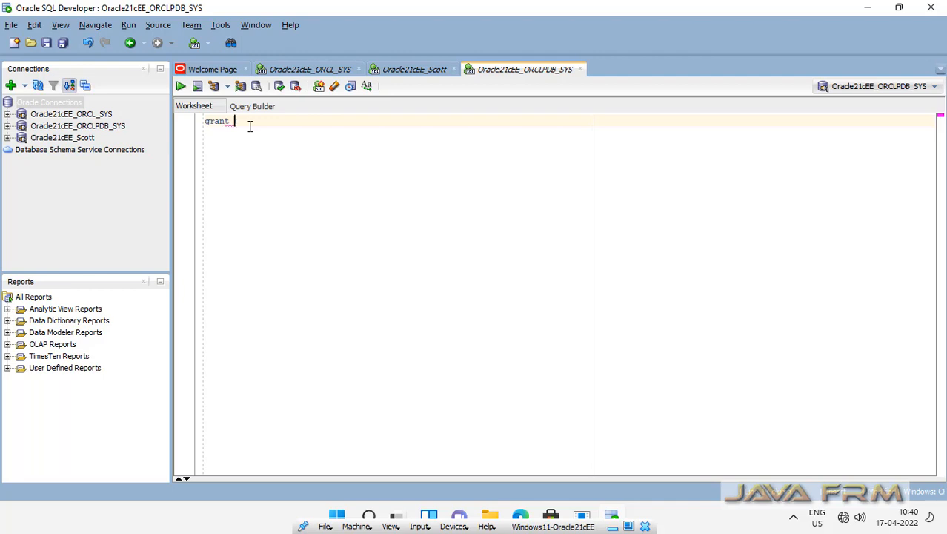
pyautogui.write('unlimited tablespace to pdbadmin;')
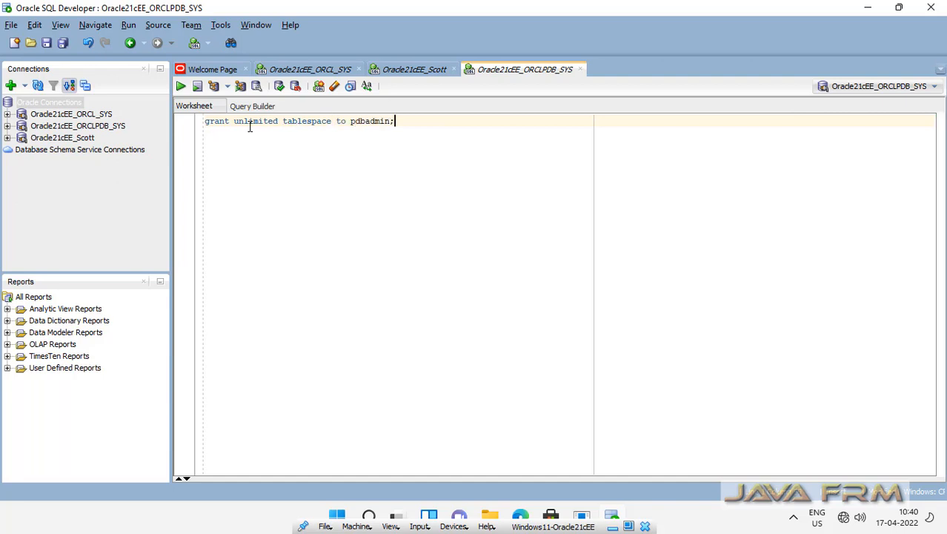
pyautogui.press('Return')
pyautogui.press('Return')
pyautogui.write('grant ')
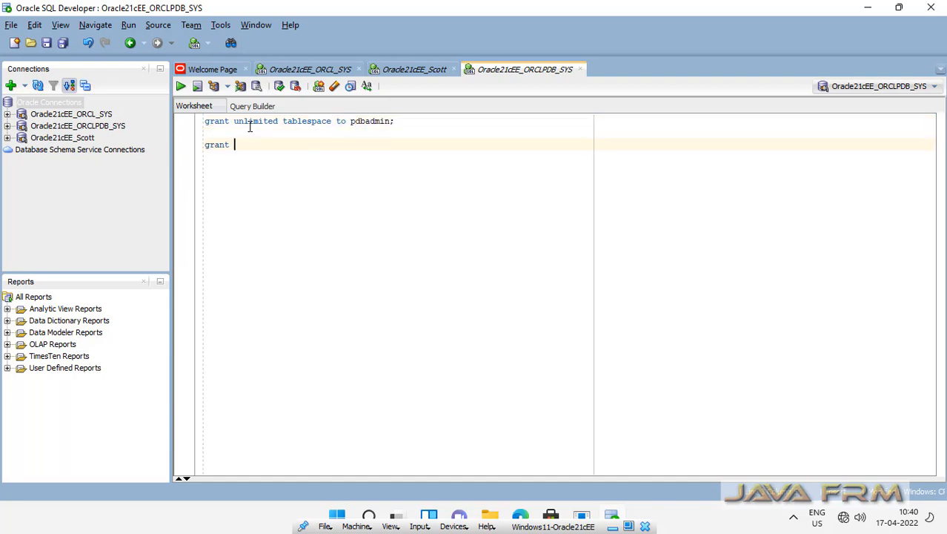
pyautogui.write('resource,dba,connect ')
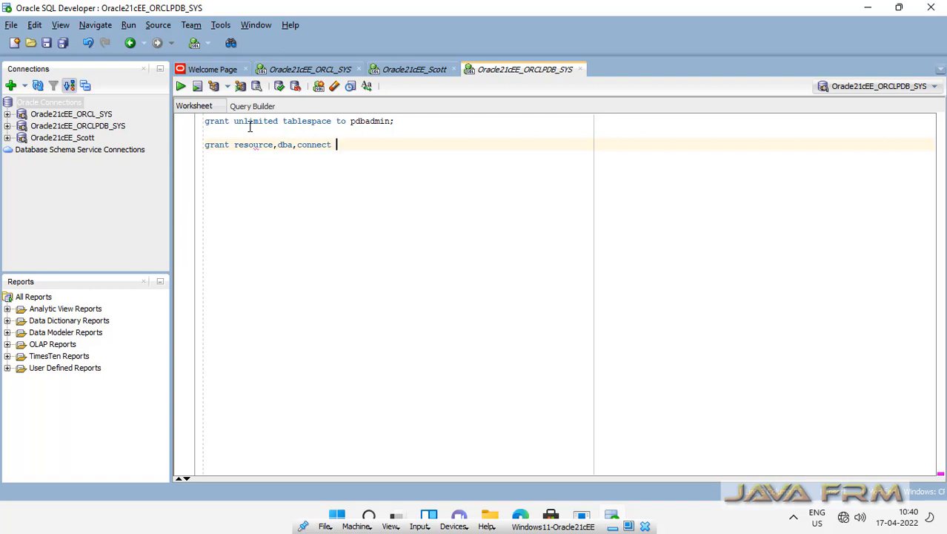
pyautogui.write('to pdbadmin;')
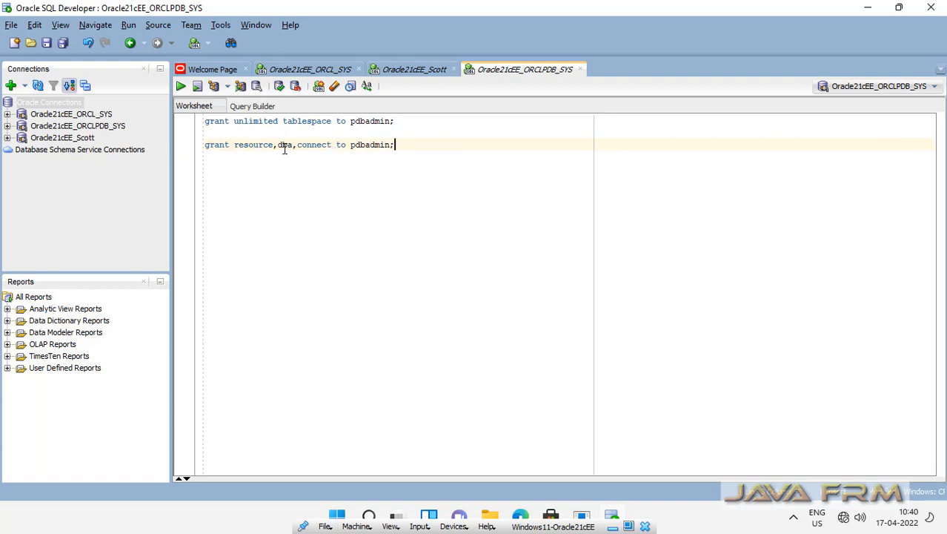
# Run the unlimited tablespace grant, then the resource, dba, connect grant to pdbadmin
pyautogui.click(391, 123)
pyautogui.moveTo(238, 121); pyautogui.dragTo(176, 127)
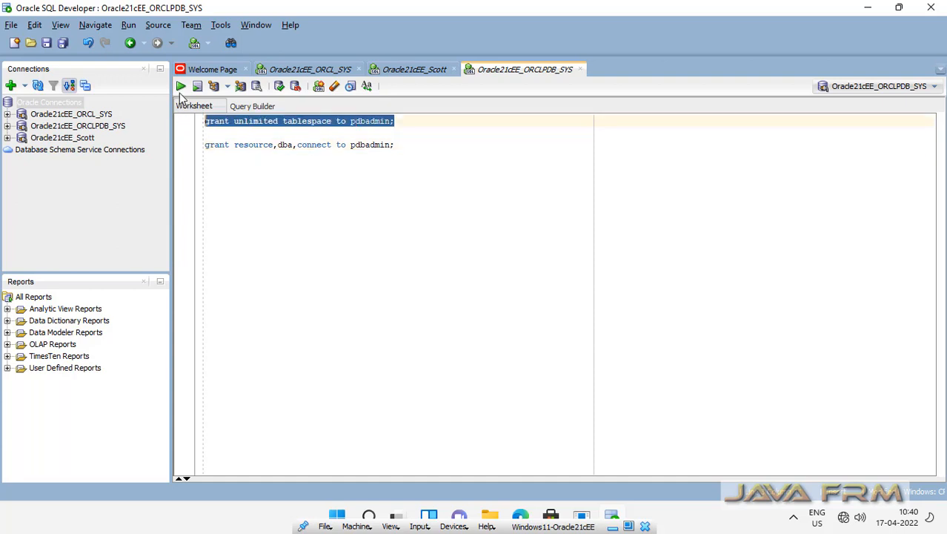
pyautogui.click(179, 87)
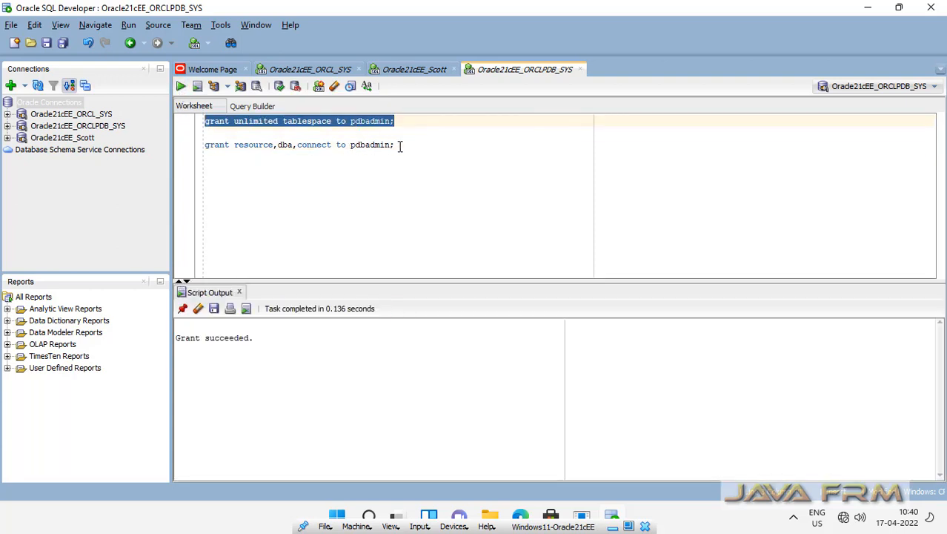
pyautogui.moveTo(401, 145); pyautogui.dragTo(196, 153)
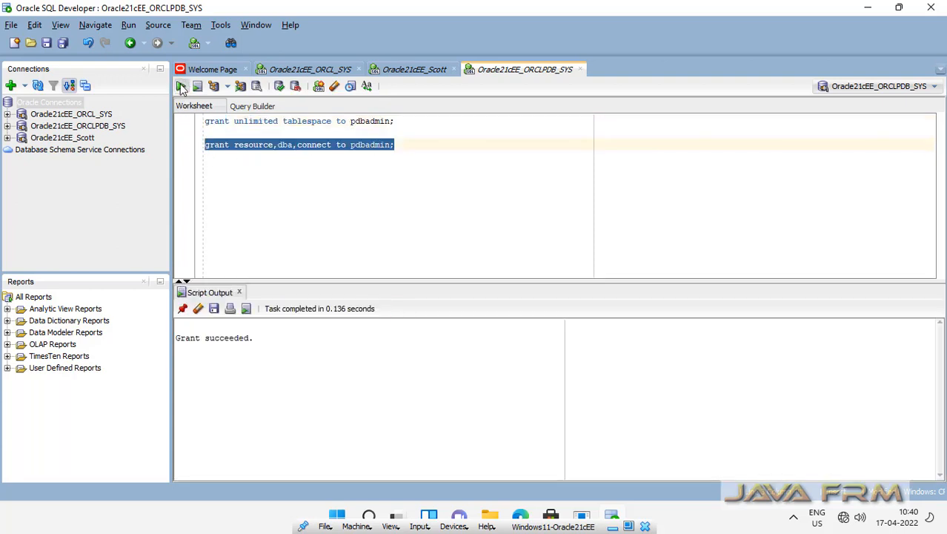
pyautogui.click(180, 86)
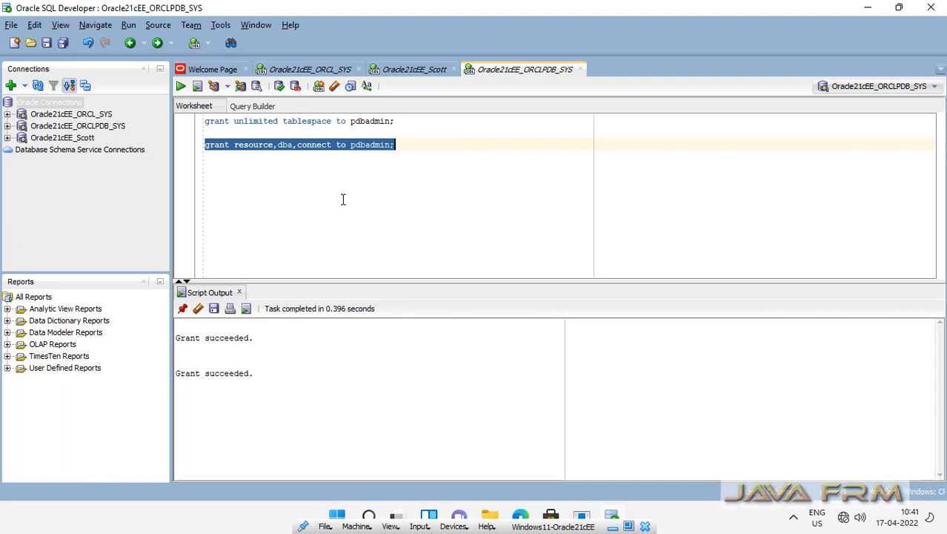
# Start a new connection Oracle21cEE_ORCLPDB_PDBAdmin with username pdbadmin and its password
pyautogui.click(68, 104)
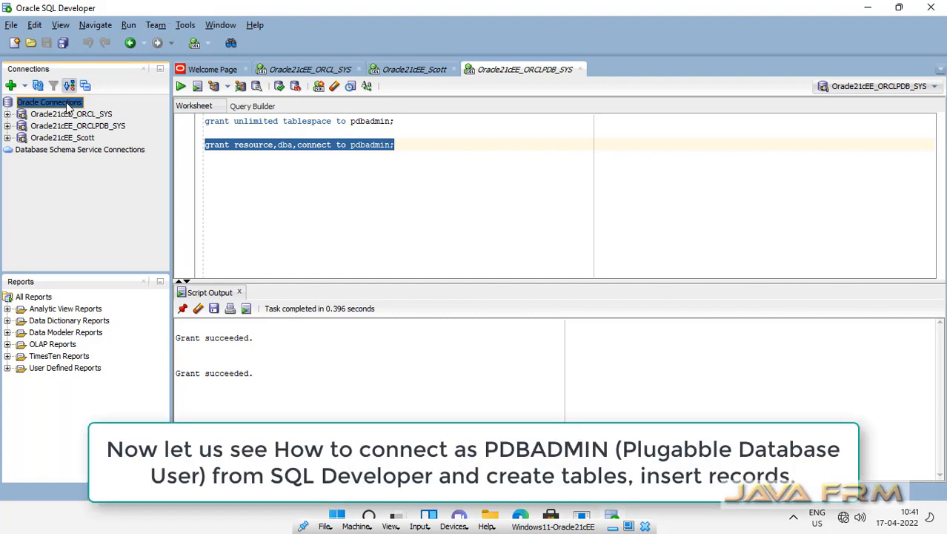
pyautogui.rightClick(68, 106)
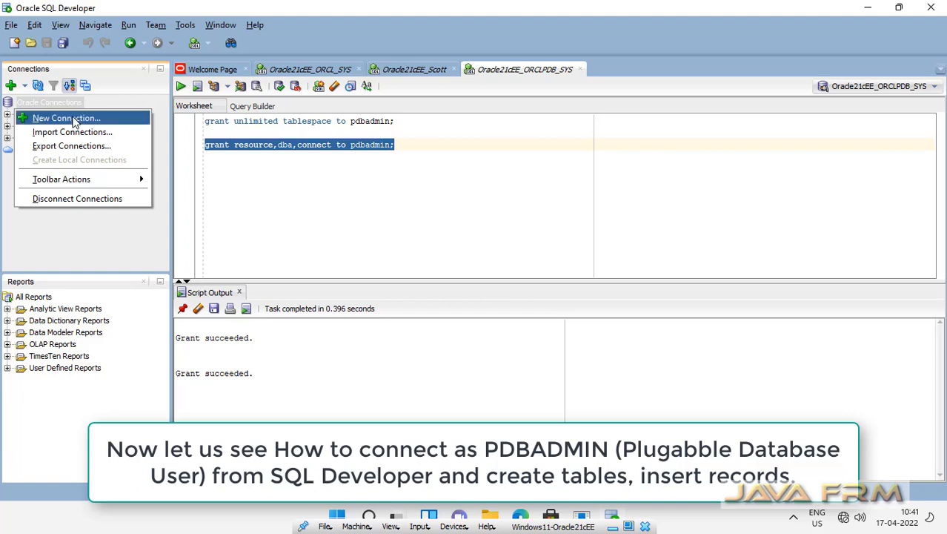
pyautogui.click(74, 121)
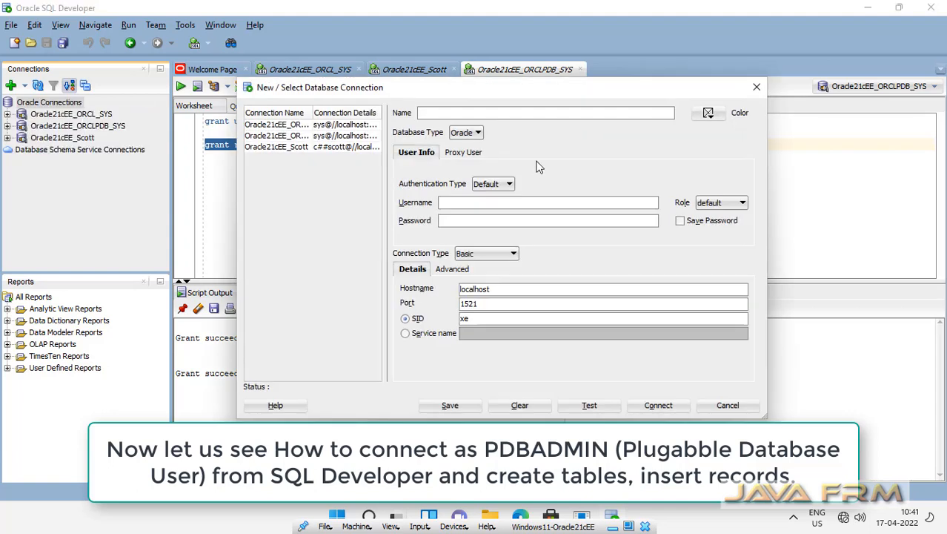
pyautogui.write('Oracle21cEE_ORCLPDB')
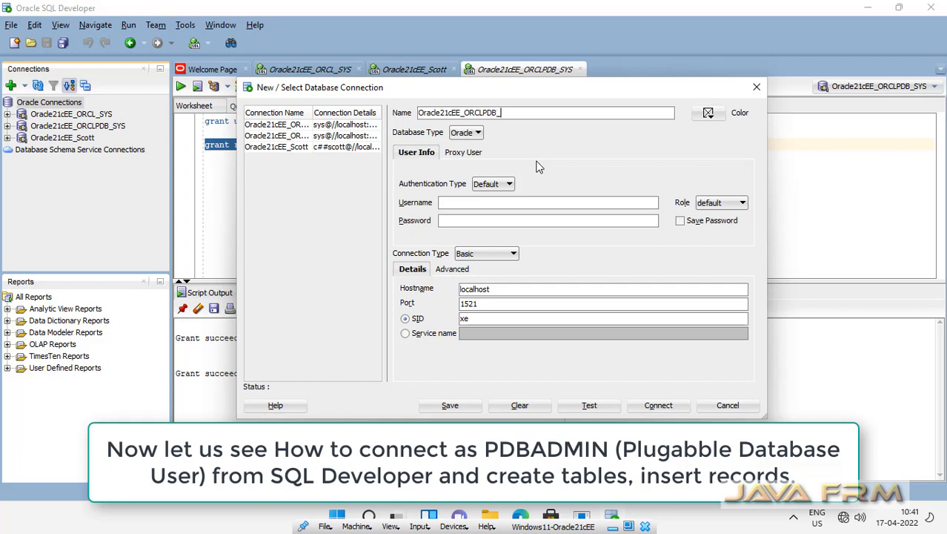
pyautogui.write('_PDBAdmin')
pyautogui.click(470, 201)
pyautogui.write('pdbadmin')
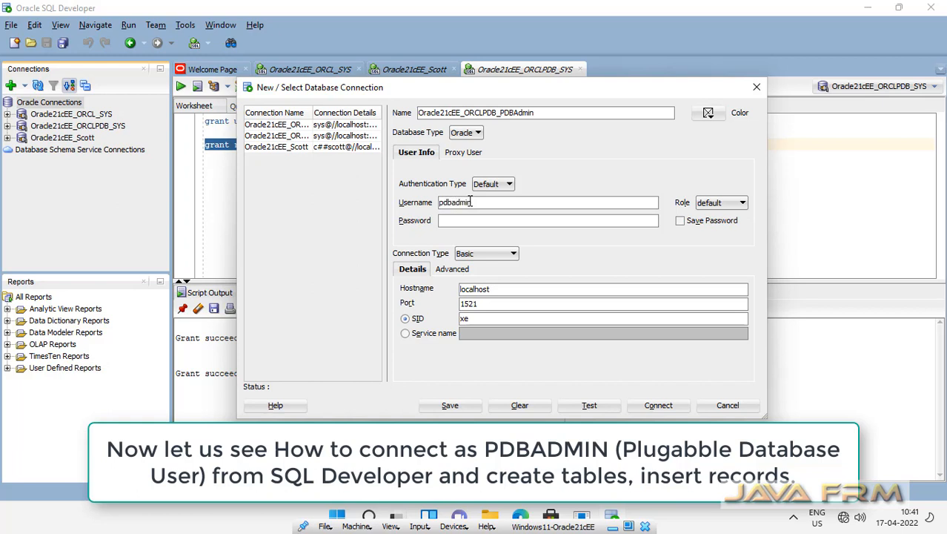
pyautogui.click(457, 220)
pyautogui.write('•••••••••')
# Switch to service name orclpdb, test the connection, and connect
pyautogui.click(406, 333)
pyautogui.click(477, 335)
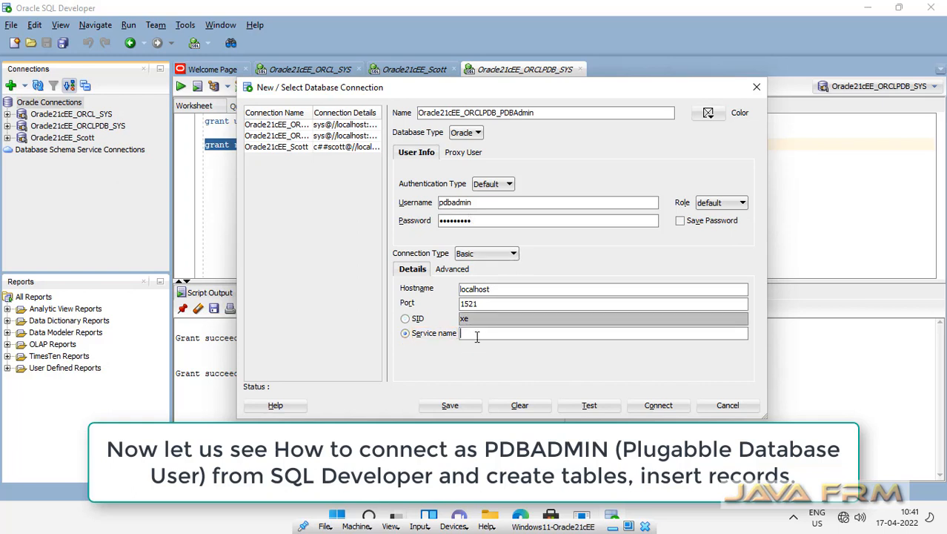
pyautogui.write('orclpdb')
pyautogui.click(590, 407)
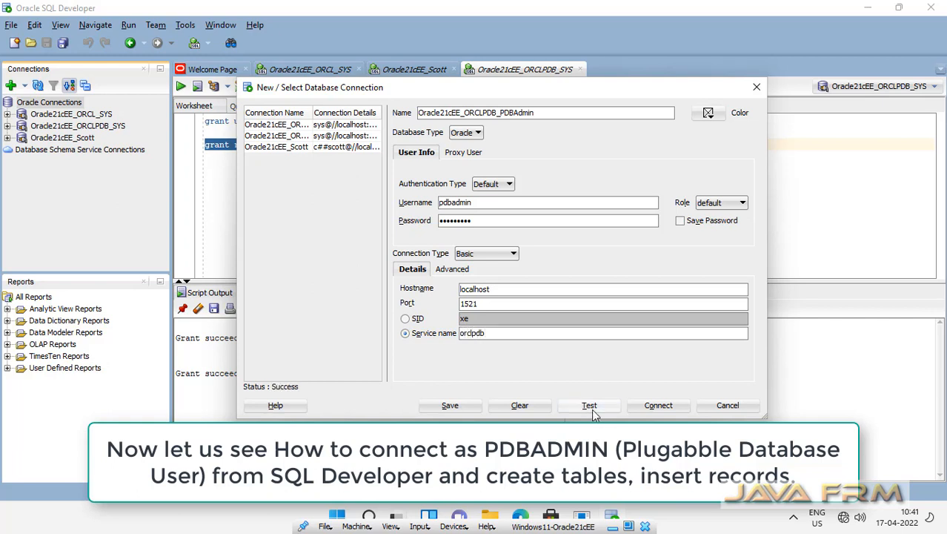
pyautogui.click(651, 407)
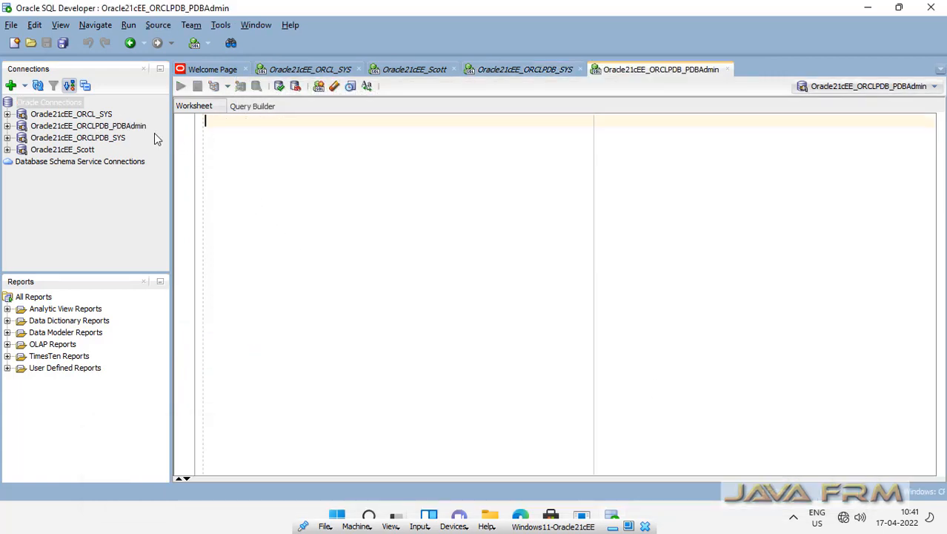
# Copy the create, insert and commit script from the Scott worksheet into the PDBAdmin worksheet
pyautogui.click(16, 127)
pyautogui.click(21, 139)
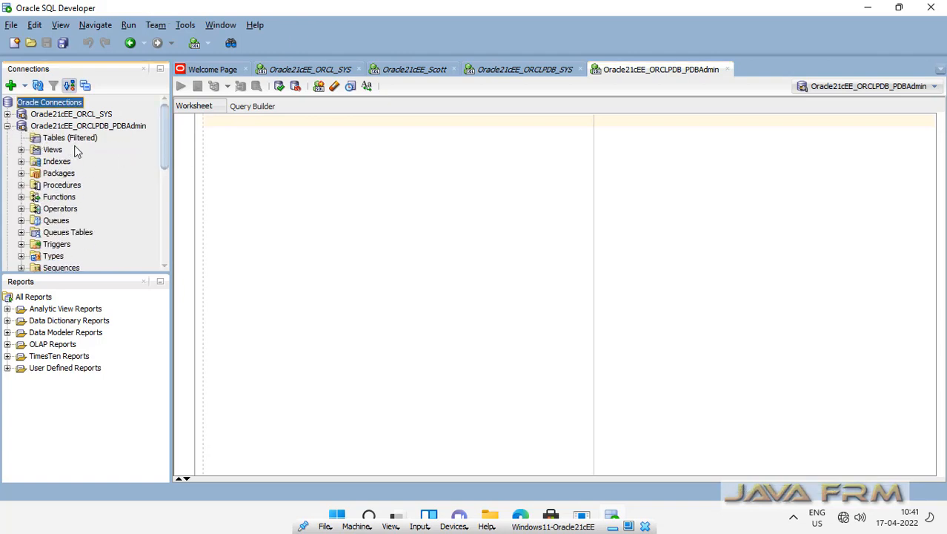
pyautogui.click(277, 144)
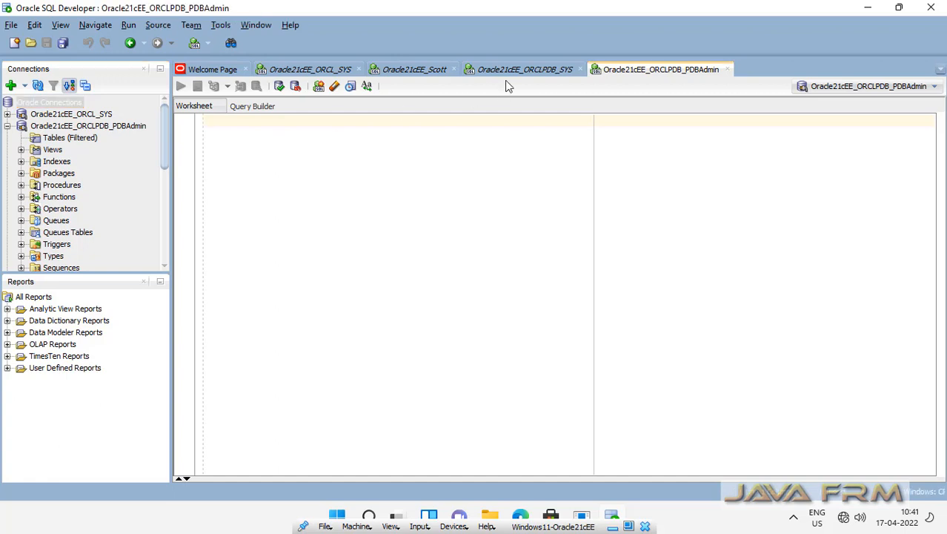
pyautogui.click(410, 69)
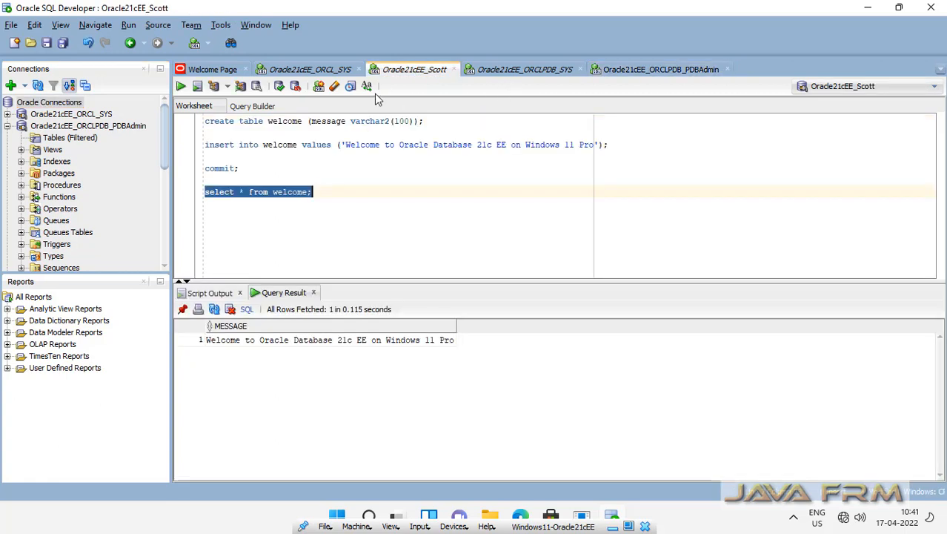
pyautogui.click(261, 170)
pyautogui.hotkey('ctrl', 'shift', 'Home')
pyautogui.hotkey('ctrl', 'c')
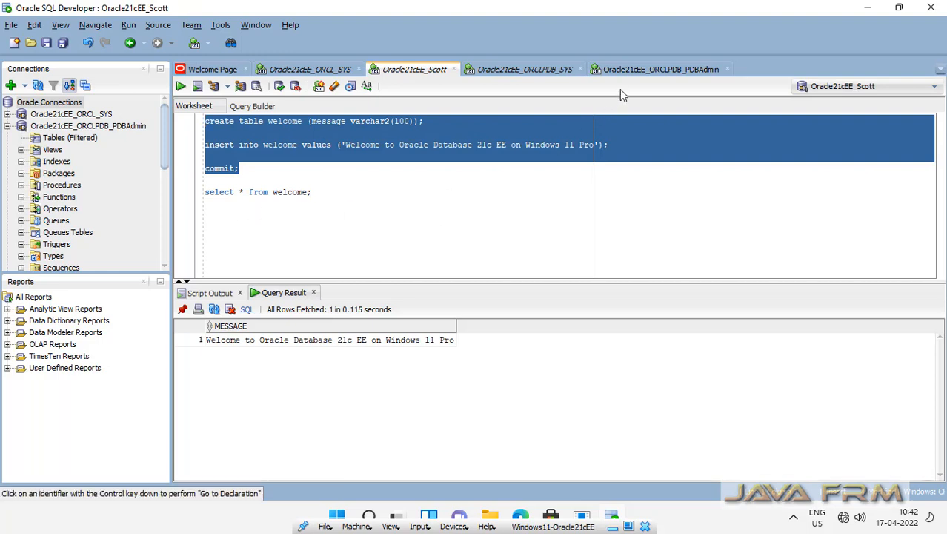
pyautogui.click(646, 74)
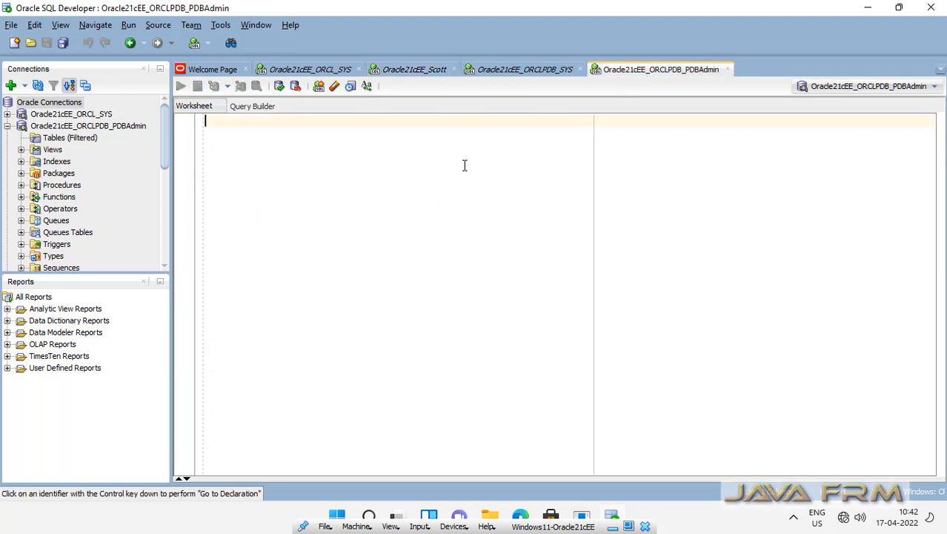
pyautogui.hotkey('ctrl', 'v')
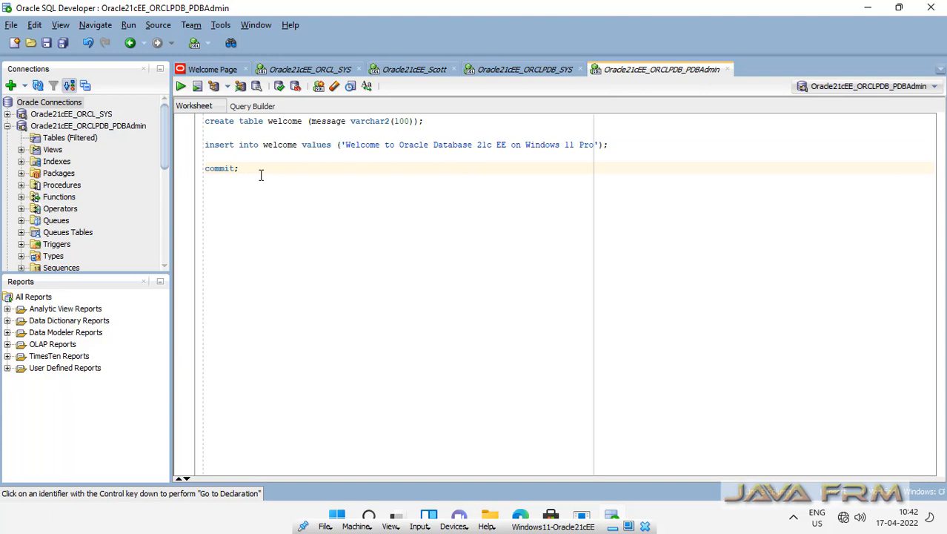
# Change 'Pro' to 'Professional' in the message and run the whole script
pyautogui.hotkey('ctrl', 'a')
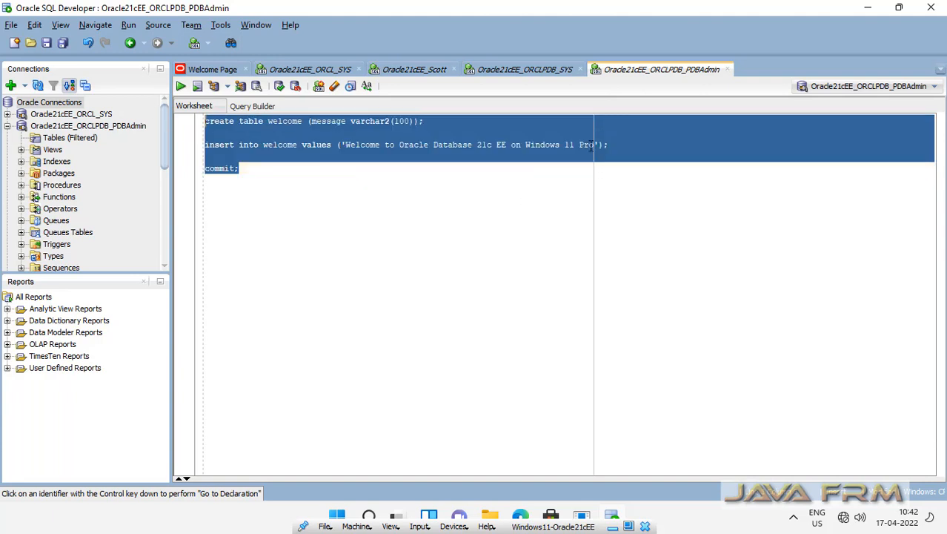
pyautogui.click(591, 146)
pyautogui.press('Right')
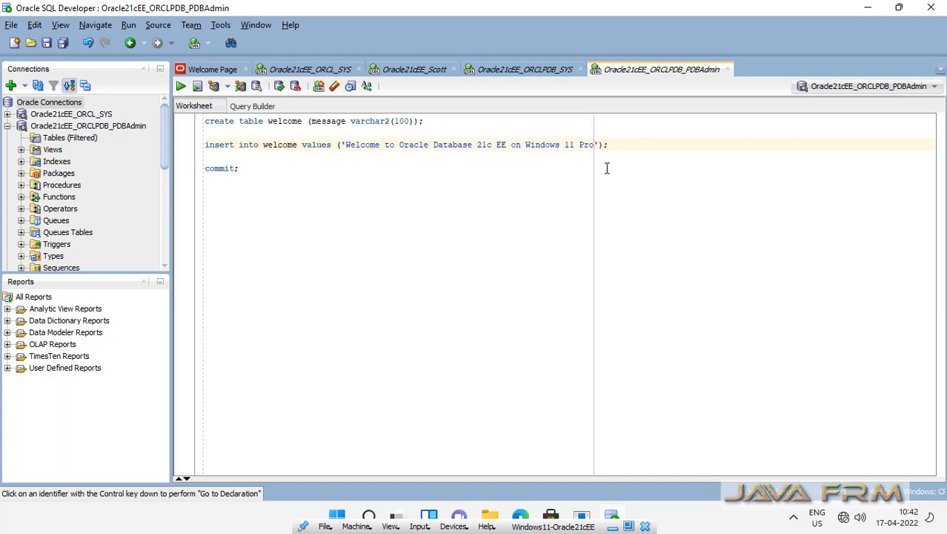
pyautogui.write('fessional')
pyautogui.hotkey('ctrl', 'a')
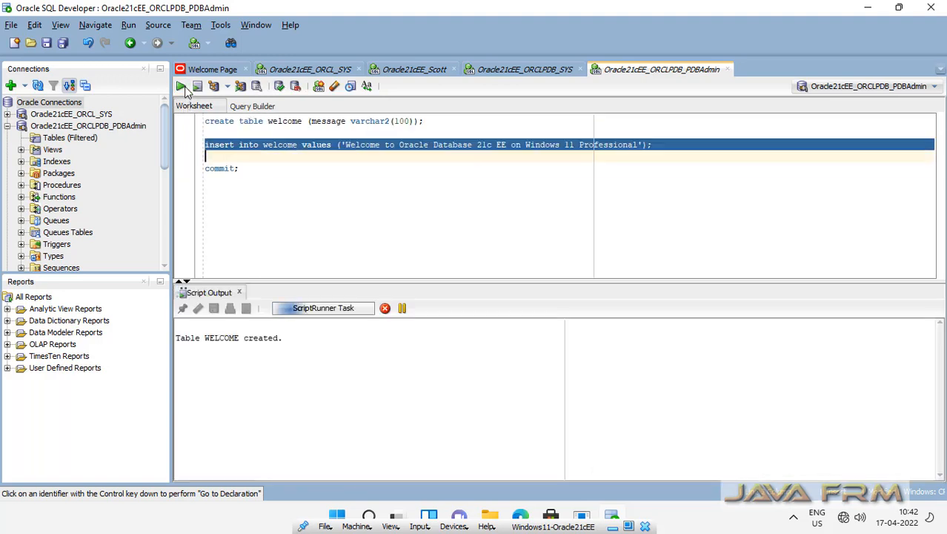
pyautogui.click(307, 205)
pyautogui.click(55, 141)
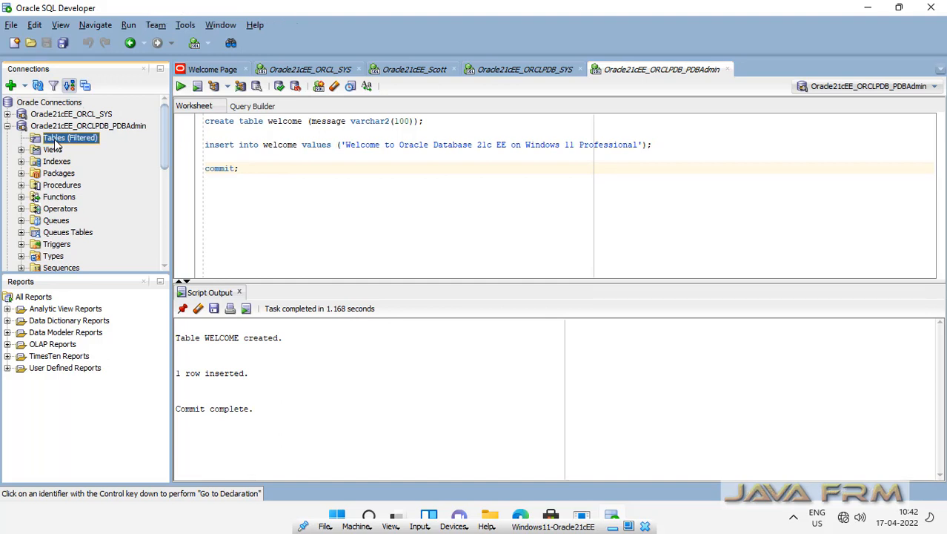
# Open WELCOME under pdbadmin's tables, check its Data tab row, then close the table tab
pyautogui.doubleClick(56, 140)
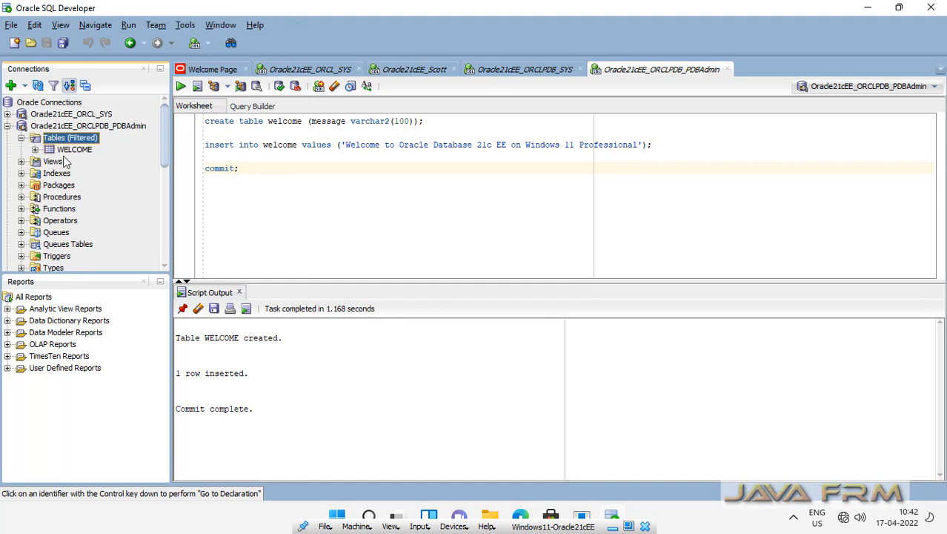
pyautogui.click(79, 152)
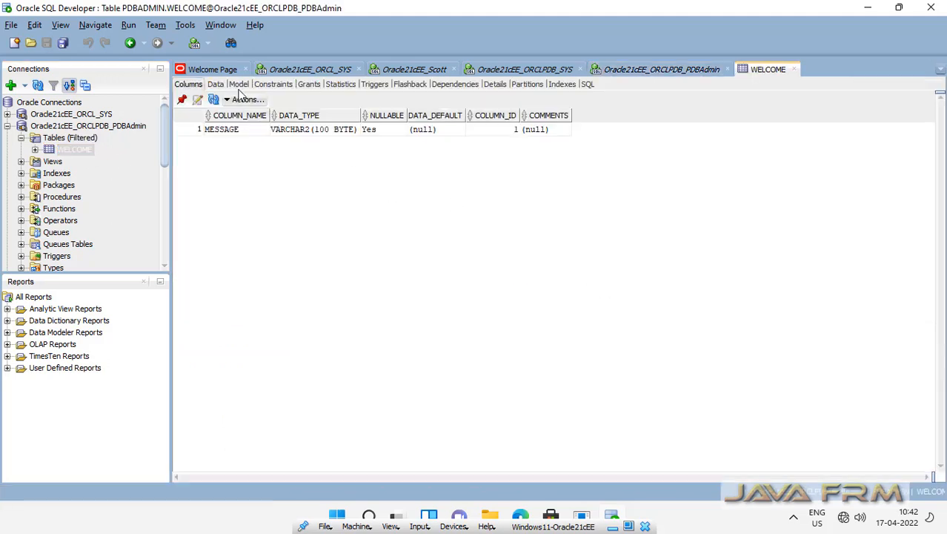
pyautogui.click(215, 83)
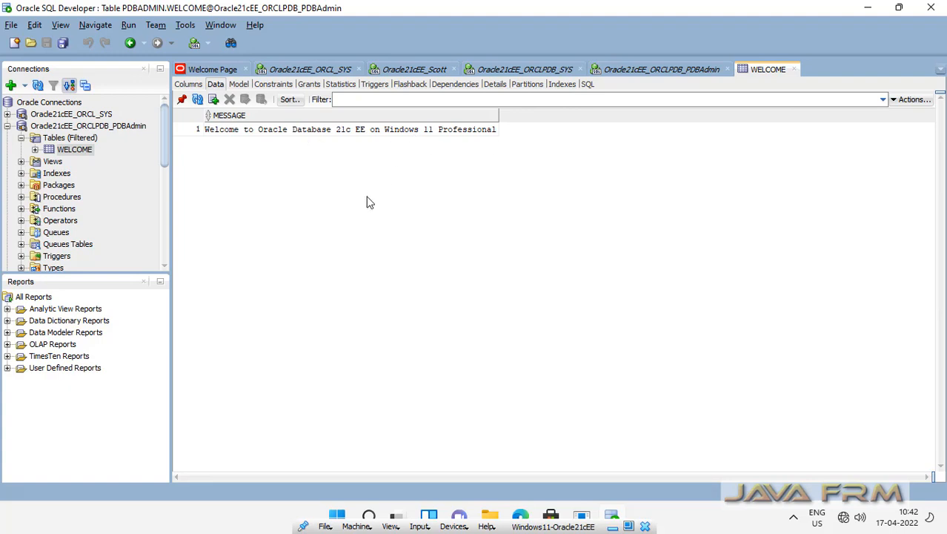
pyautogui.click(69, 138)
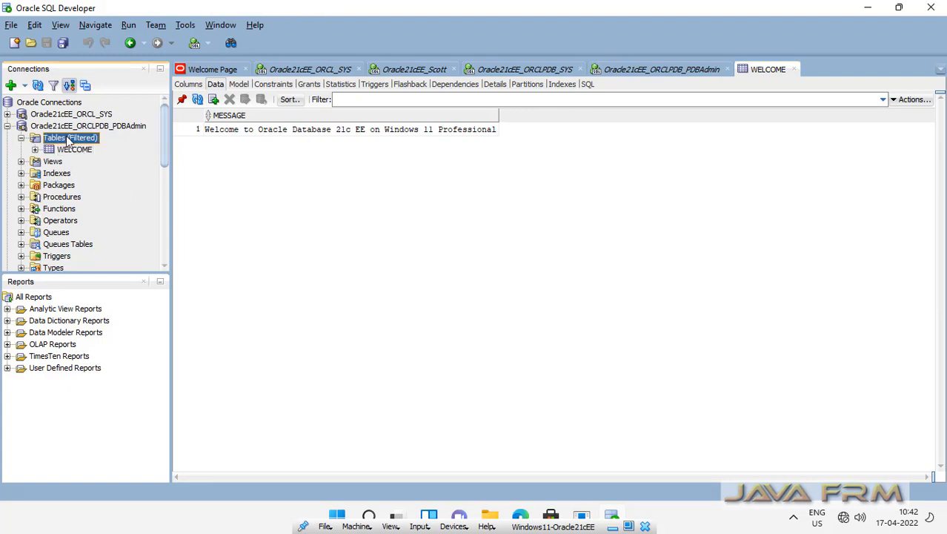
pyautogui.click(61, 129)
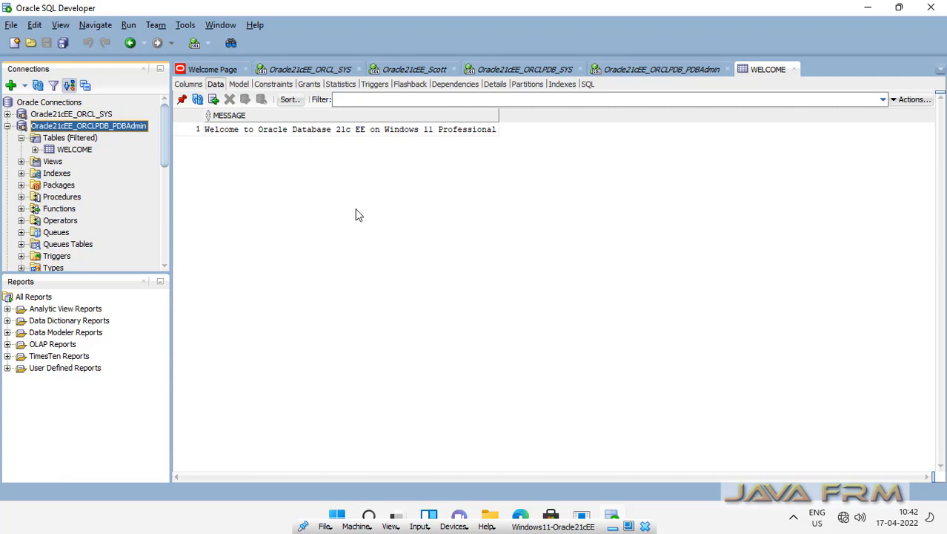
pyautogui.click(793, 70)
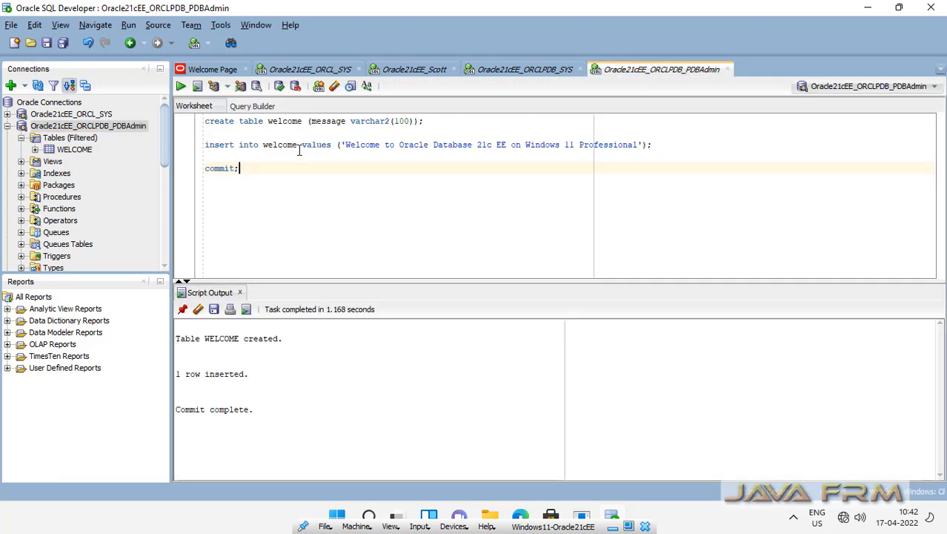
# Close the PDBAdmin, ORCLPDB_SYS and Scott worksheets without saving, then minimise SQL Developer
pyautogui.click(727, 69)
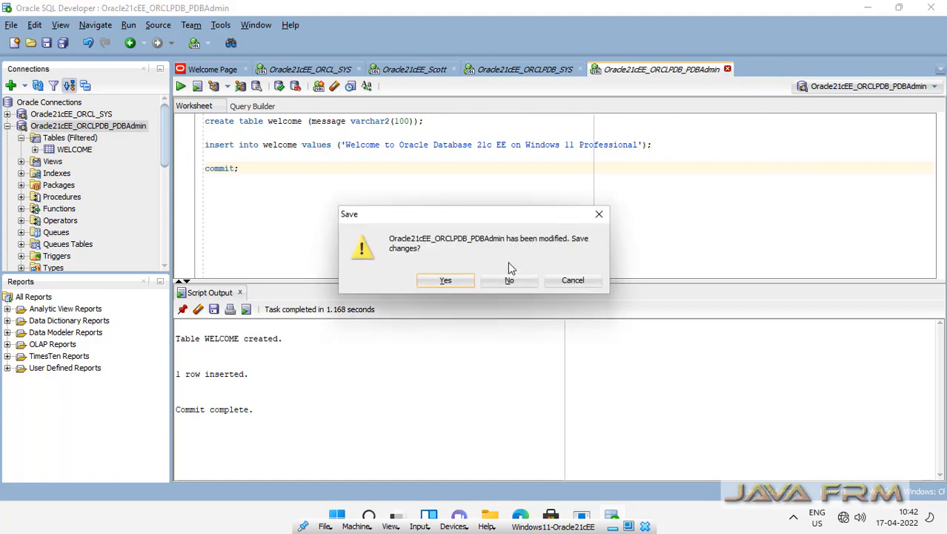
pyautogui.click(511, 281)
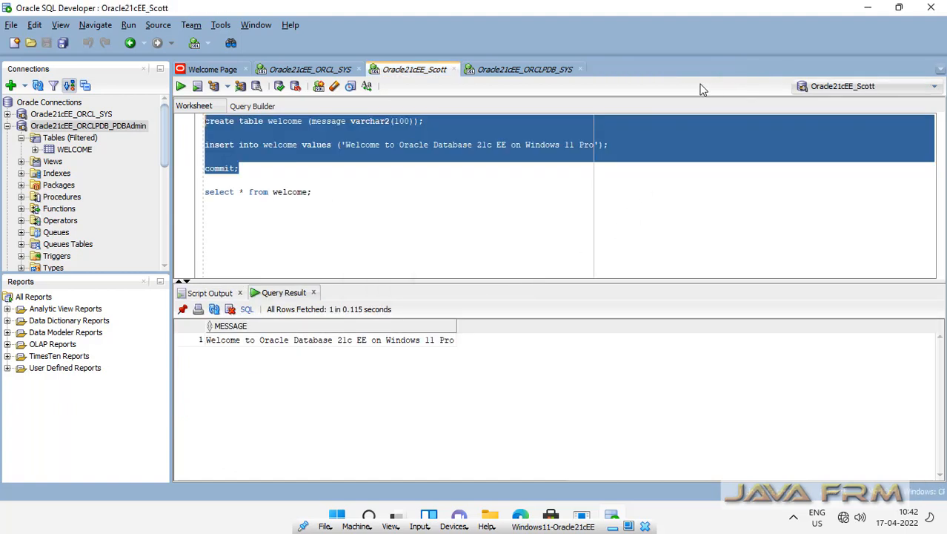
pyautogui.click(546, 70)
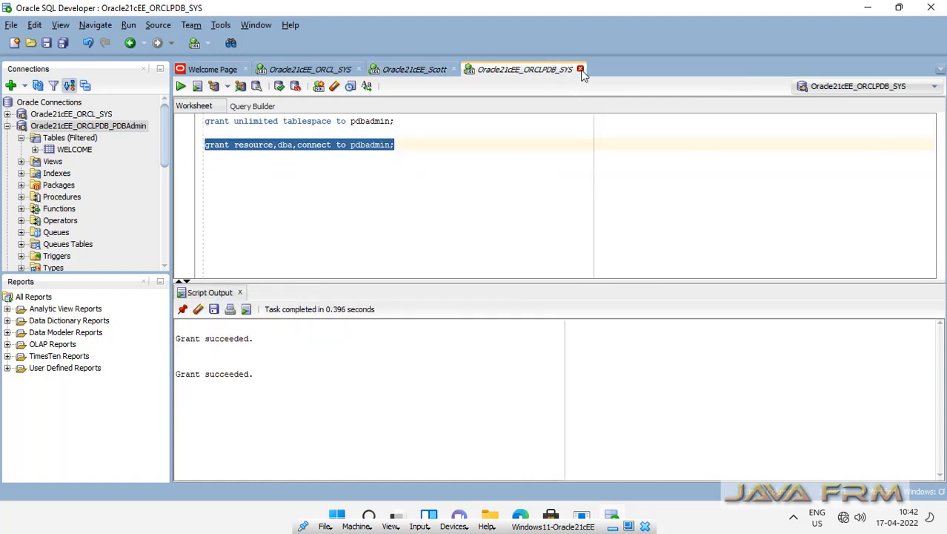
pyautogui.click(580, 69)
pyautogui.click(508, 280)
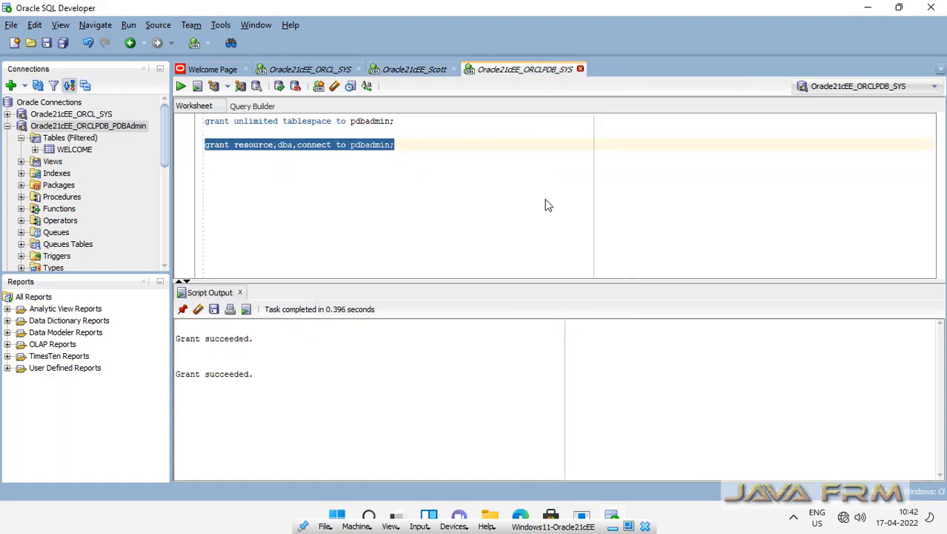
pyautogui.click(453, 69)
pyautogui.click(507, 280)
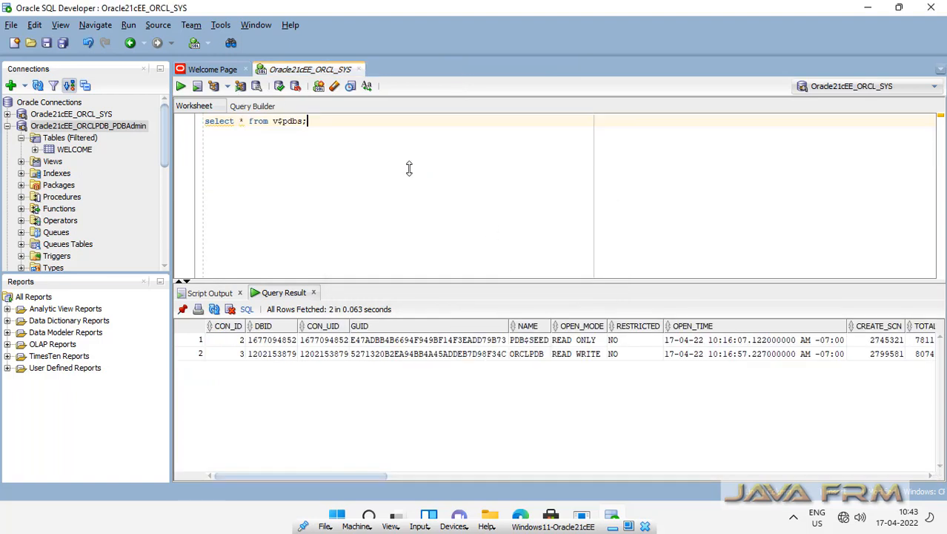
pyautogui.click(870, 9)
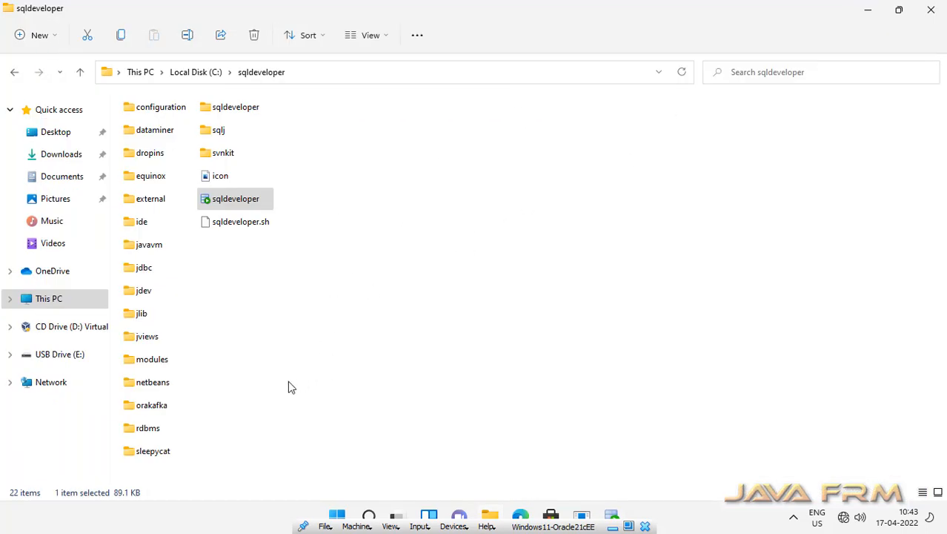
# Launch Oracle Instance Manager from the Start menu's Oracle tools and enter the admin password
pyautogui.click(337, 516)
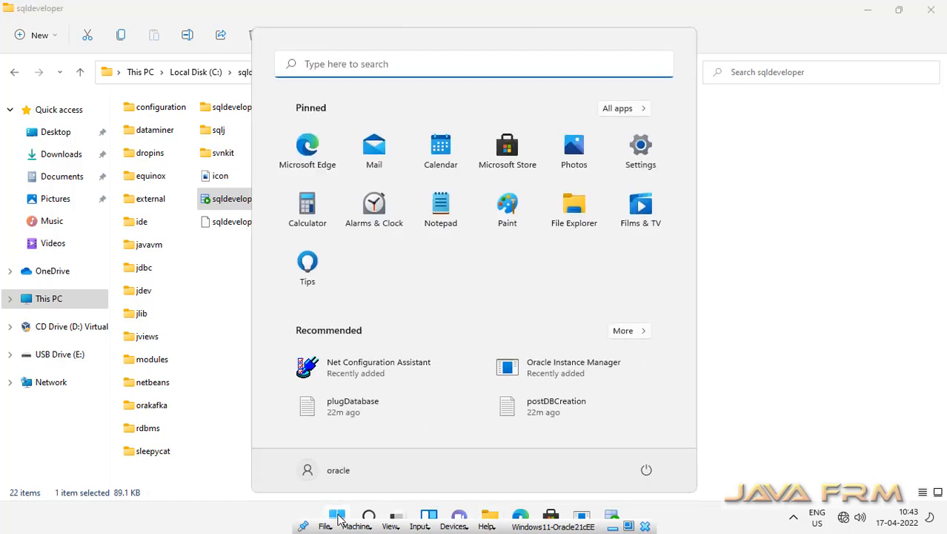
pyautogui.click(626, 332)
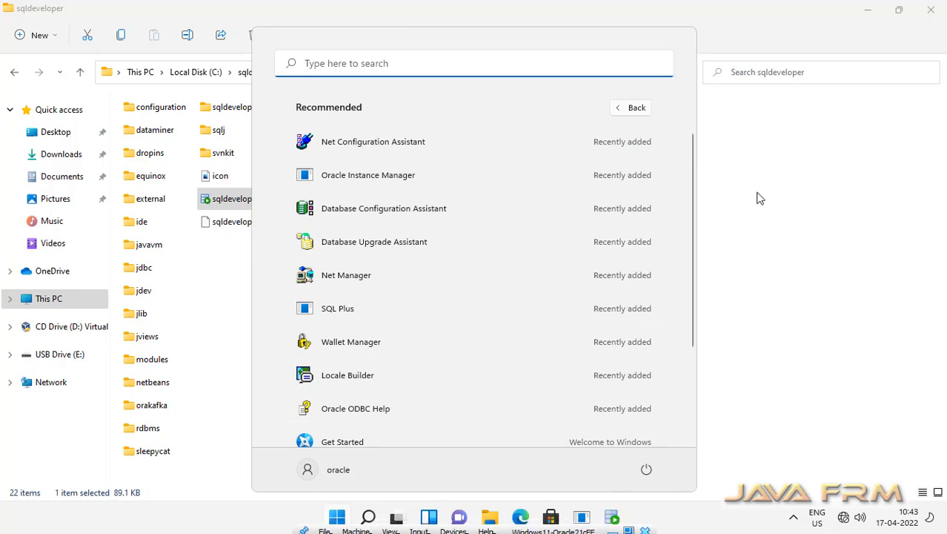
pyautogui.click(385, 180)
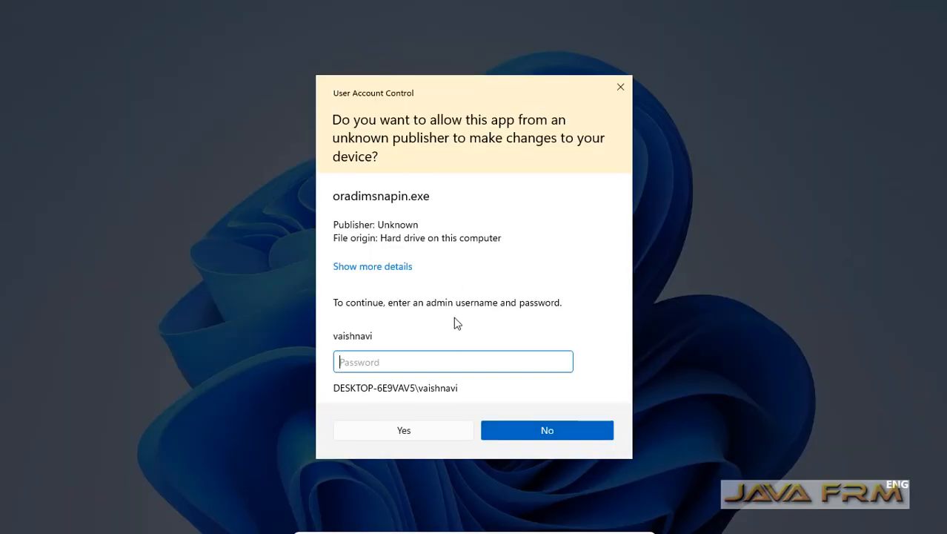
pyautogui.write('*********')
# Approve elevation, maximise Instance Manager and list the OraDB21Home1 home's services
pyautogui.click(420, 436)
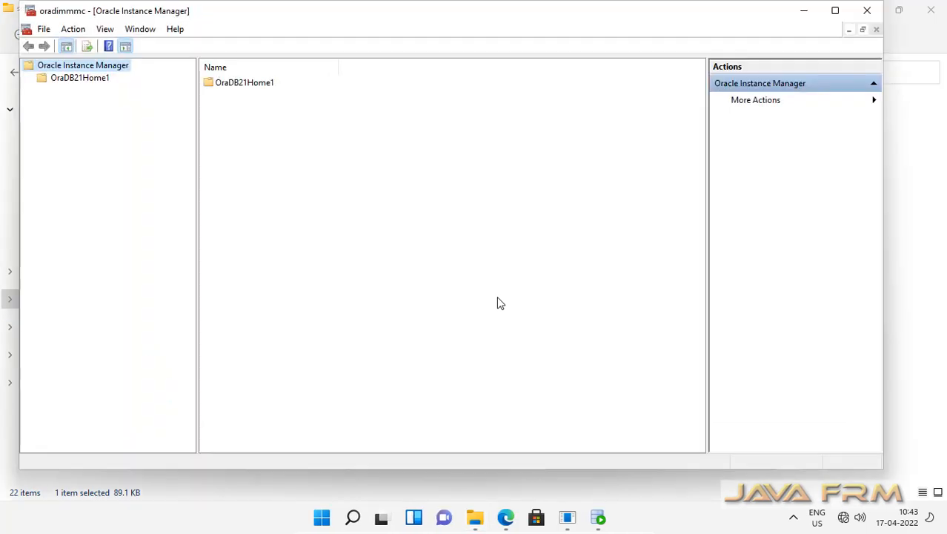
pyautogui.click(835, 11)
pyautogui.click(69, 74)
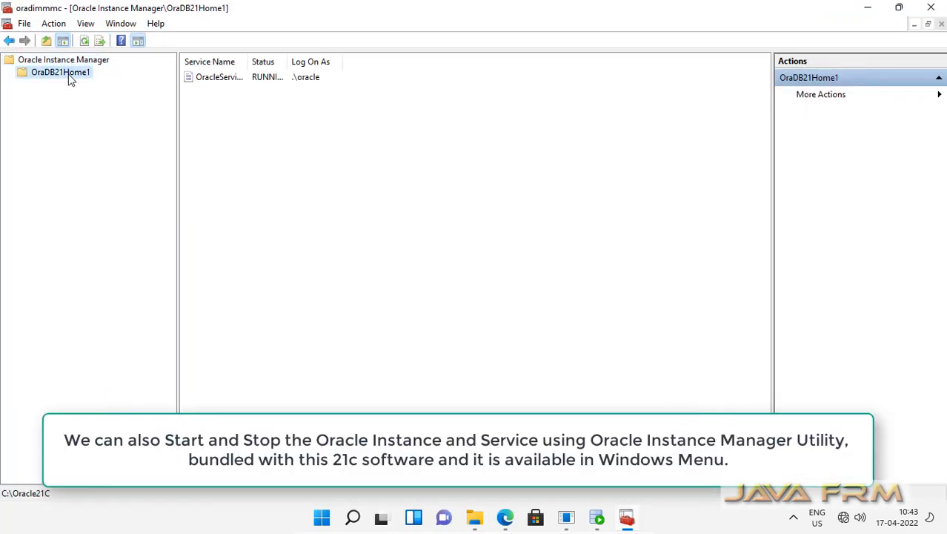
pyautogui.moveTo(248, 61); pyautogui.dragTo(407, 64)
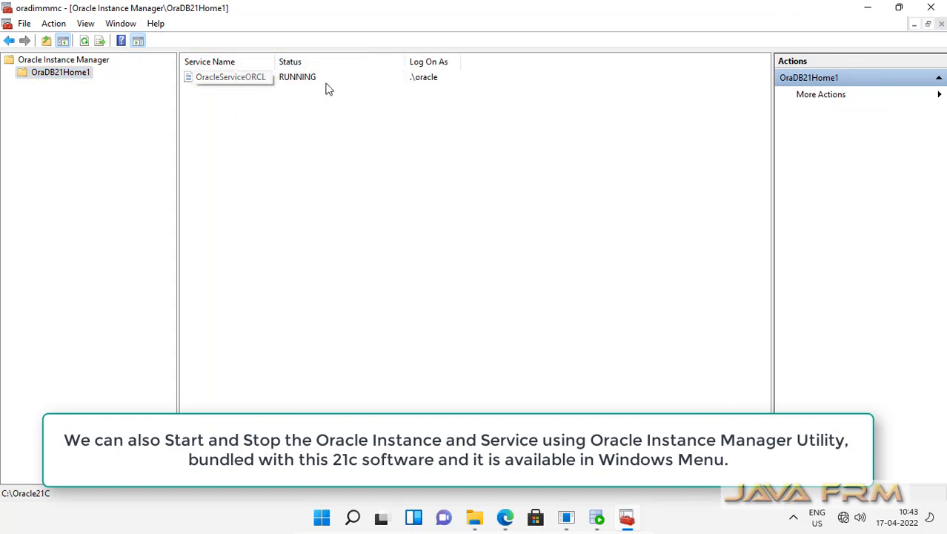
# Shut down OracleServiceORCL immediately, stopping both the service and the instance
pyautogui.click(219, 77)
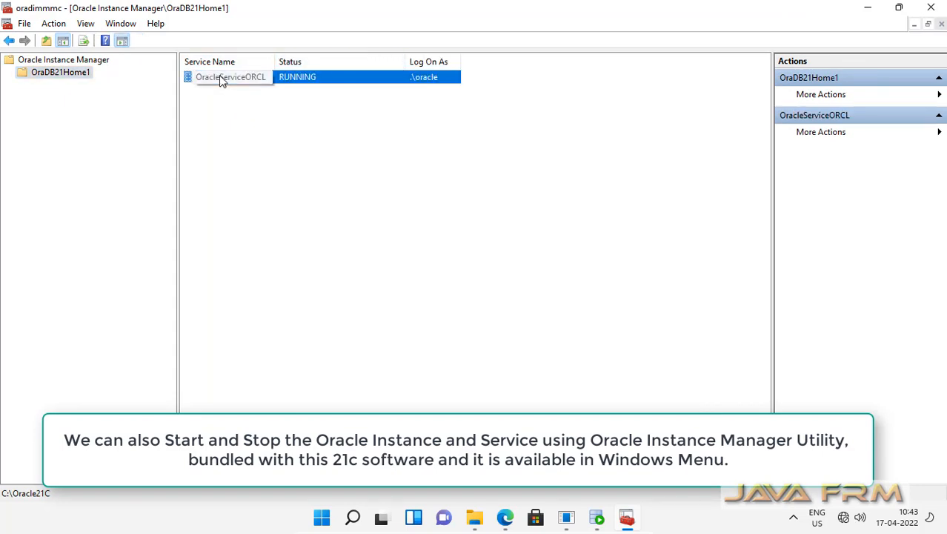
pyautogui.rightClick(219, 77)
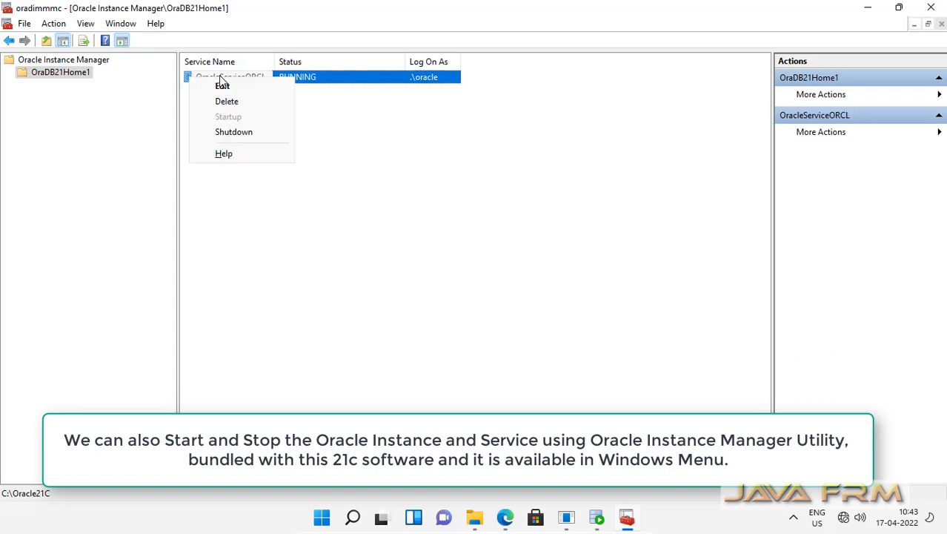
pyautogui.click(252, 133)
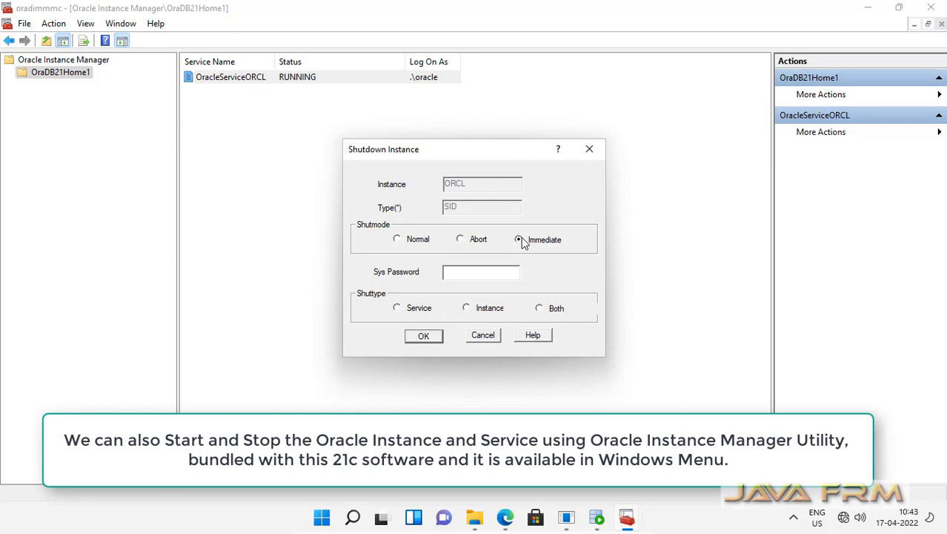
pyautogui.click(540, 309)
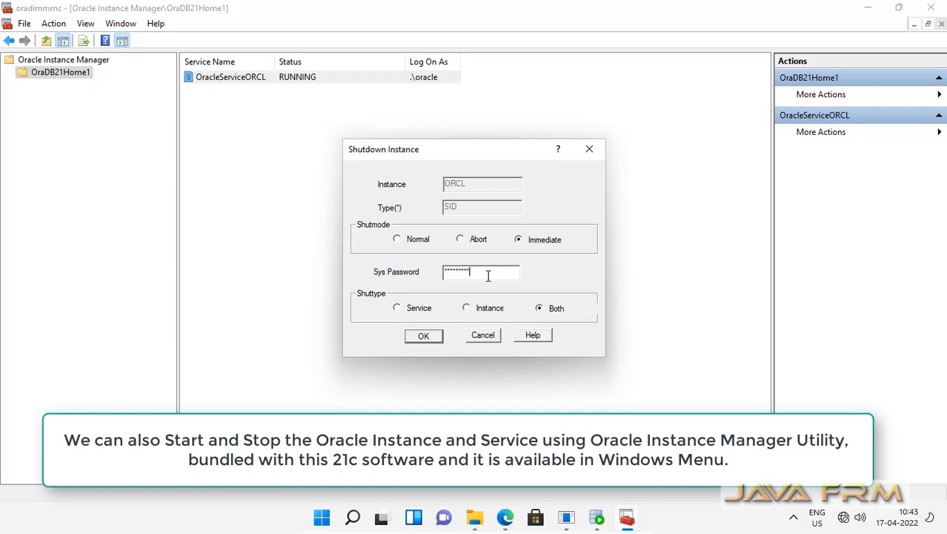
pyautogui.click(424, 336)
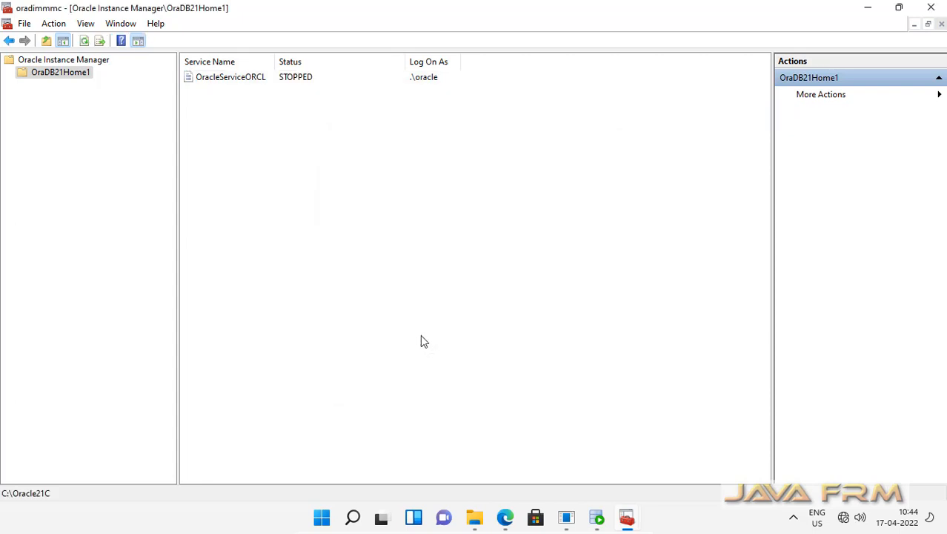
pyautogui.click(597, 516)
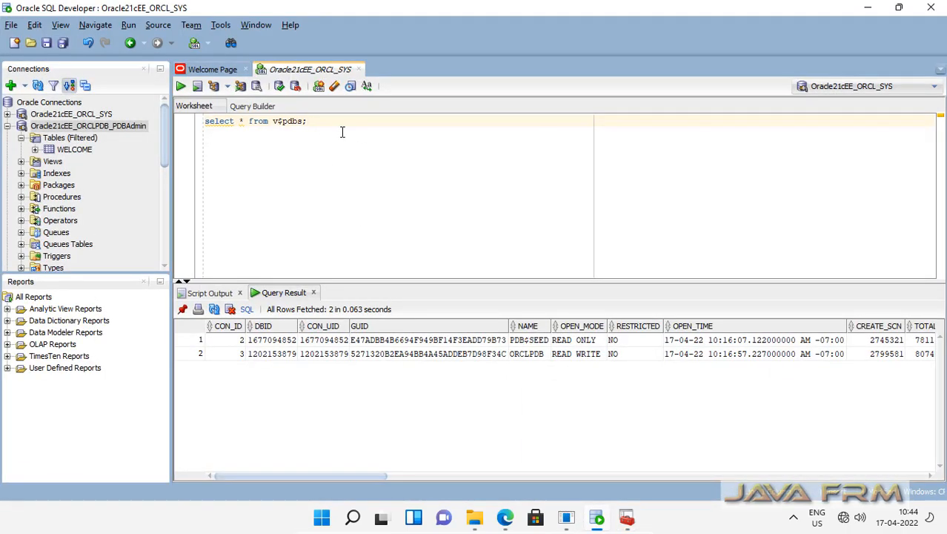
# Rerun the v$pdbs query, which fails with ORA-12505 while ORCL is stopped
pyautogui.click(69, 139)
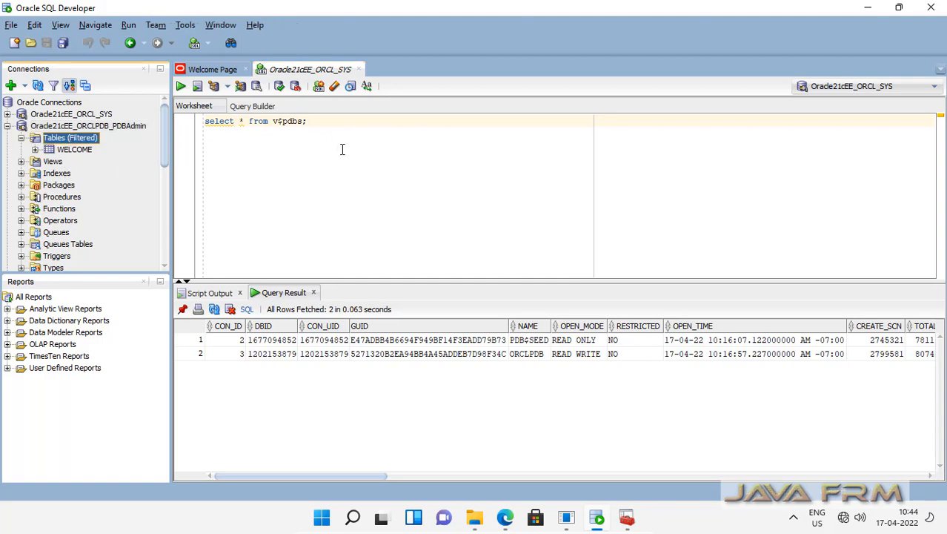
pyautogui.moveTo(322, 125); pyautogui.dragTo(209, 119)
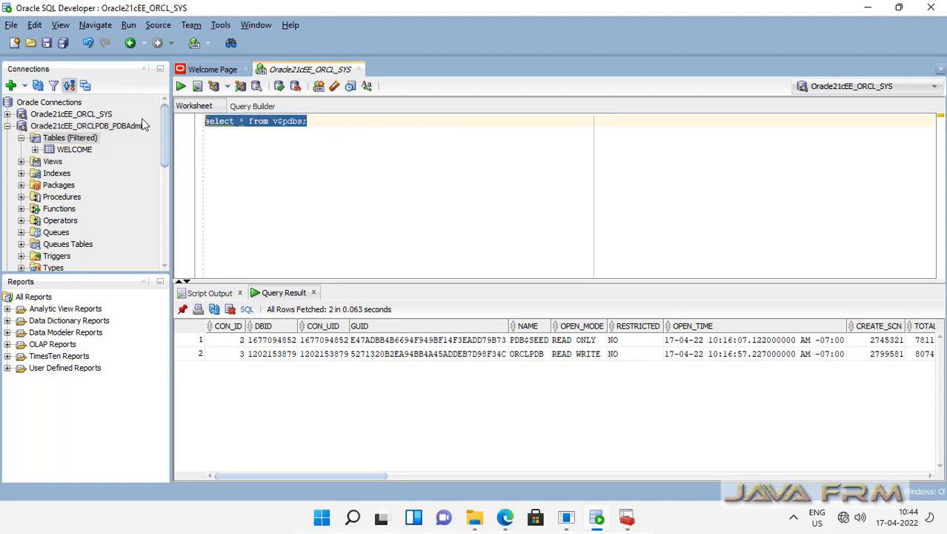
pyautogui.click(186, 88)
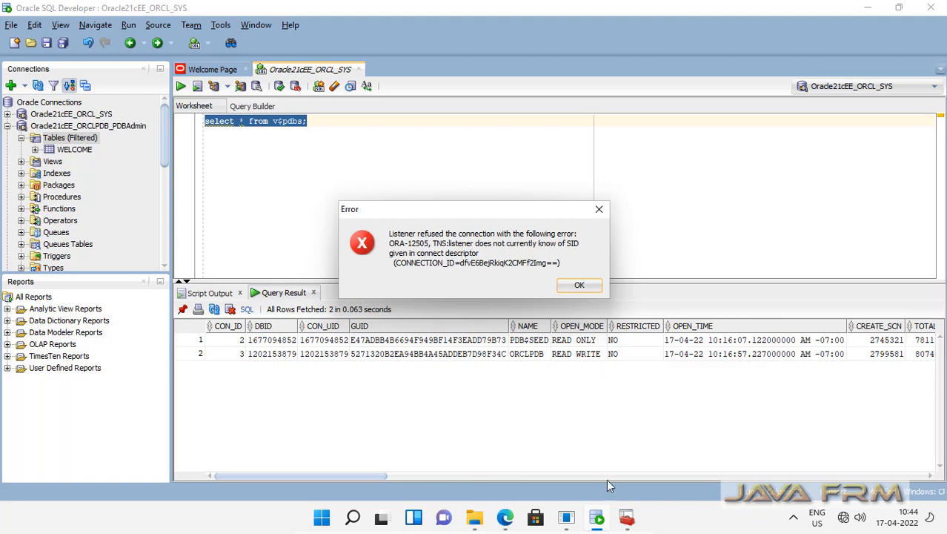
pyautogui.click(629, 522)
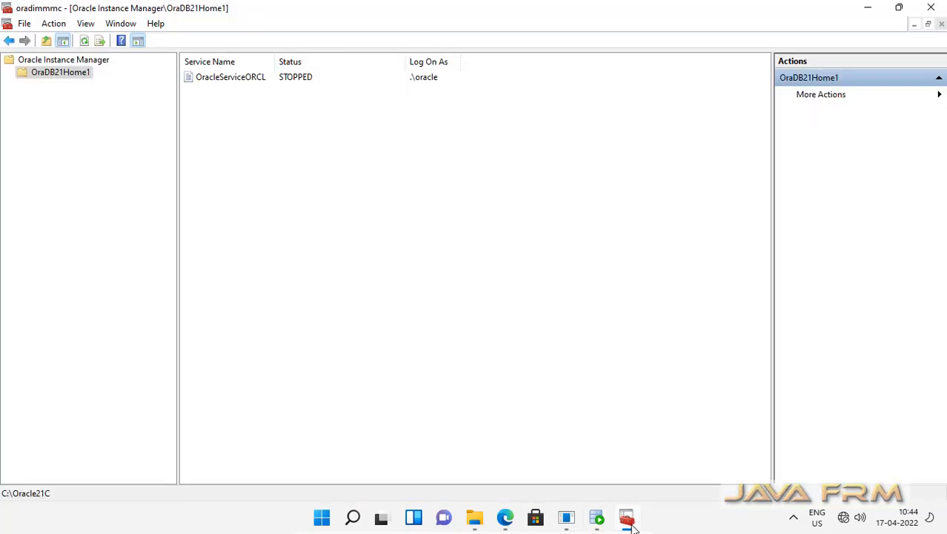
# Start OracleServiceORCL with Start Type Both so the service and instance run again
pyautogui.click(241, 79)
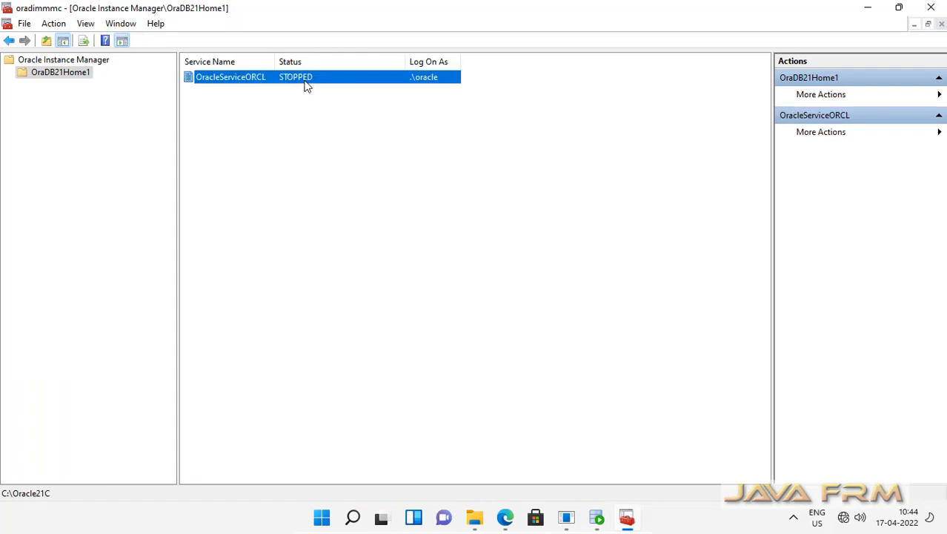
pyautogui.rightClick(307, 86)
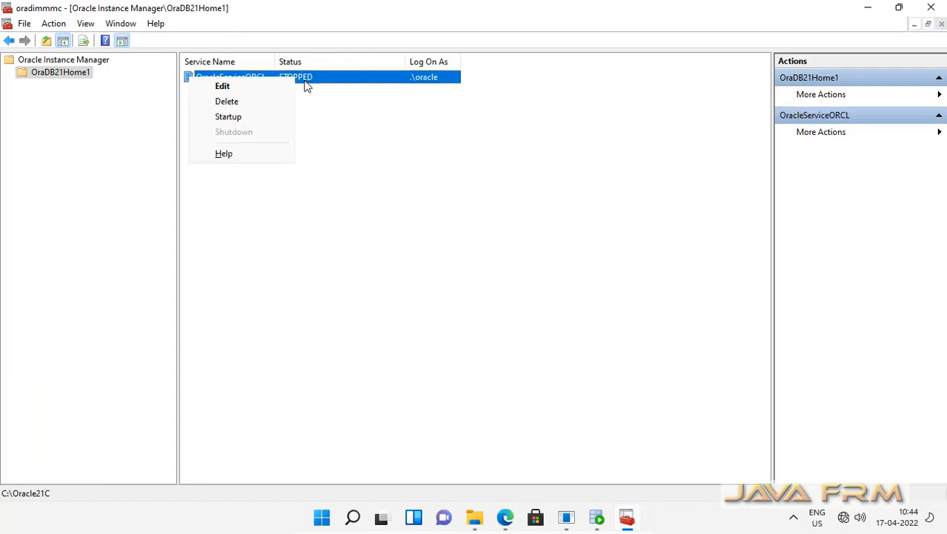
pyautogui.click(245, 118)
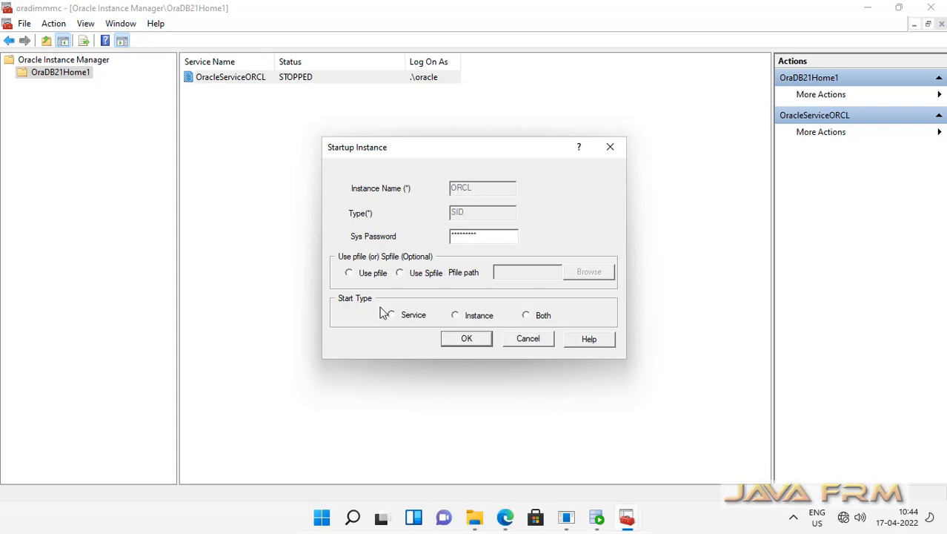
pyautogui.click(526, 314)
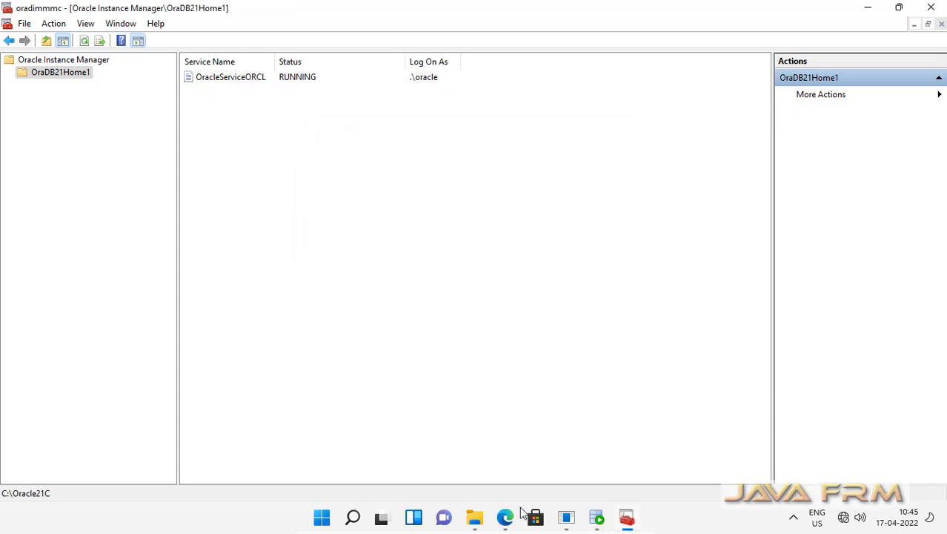
pyautogui.click(597, 520)
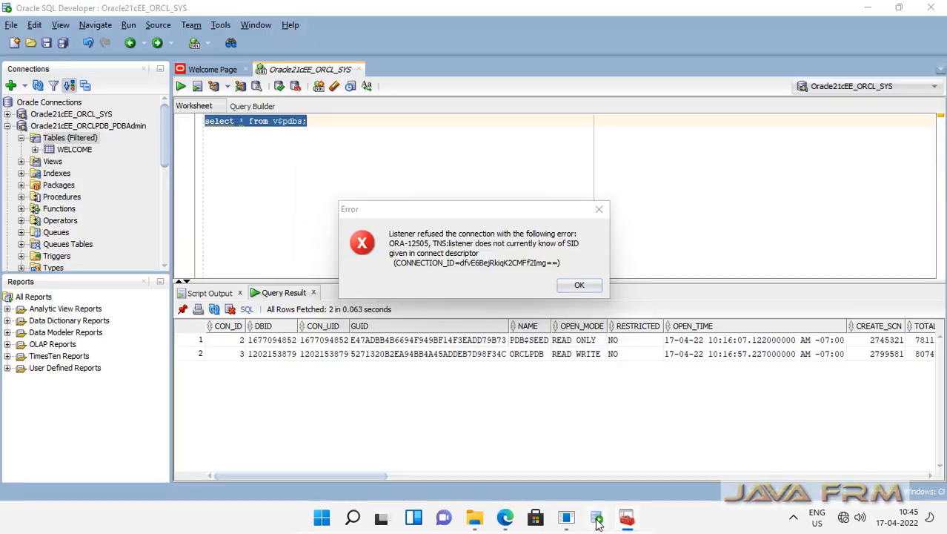
# Dismiss the connection reset notices and rerun the v$pdbs query until it succeeds
pyautogui.click(580, 287)
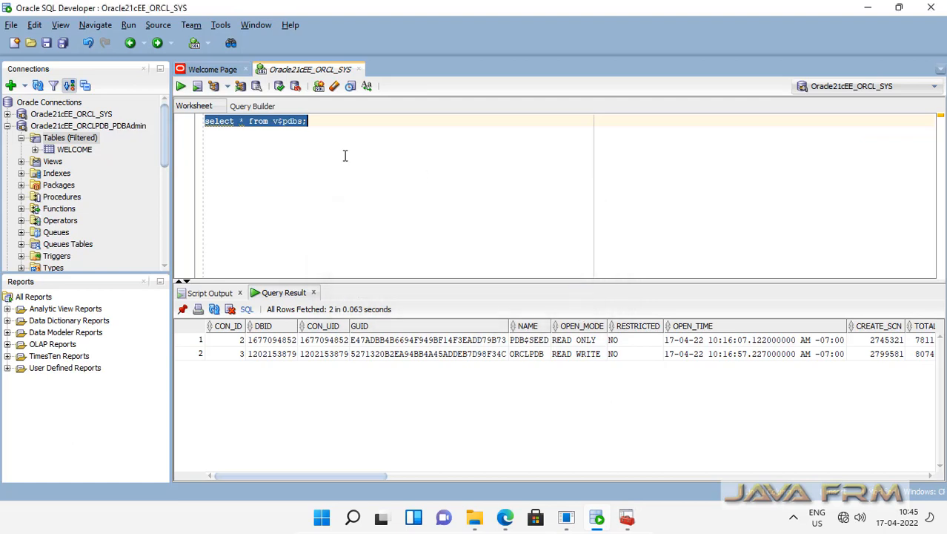
pyautogui.click(181, 88)
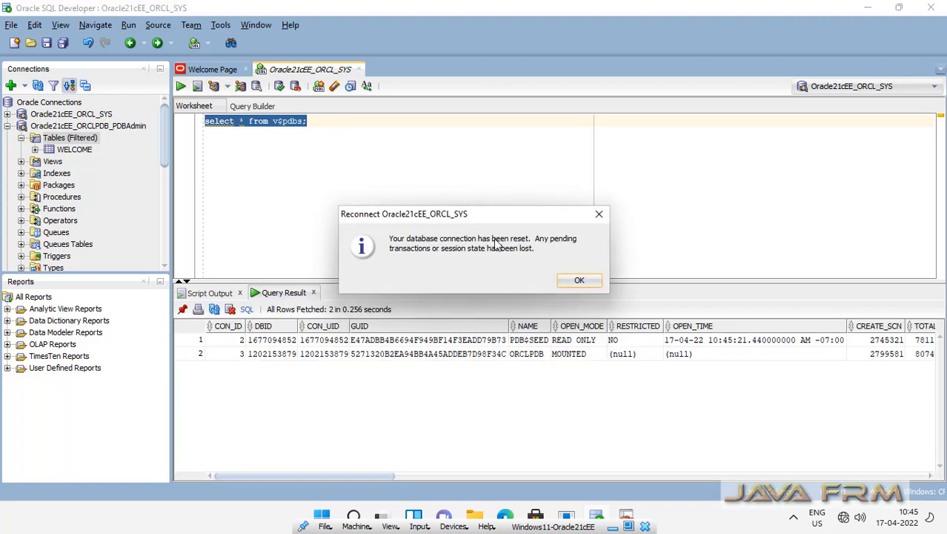
pyautogui.click(581, 283)
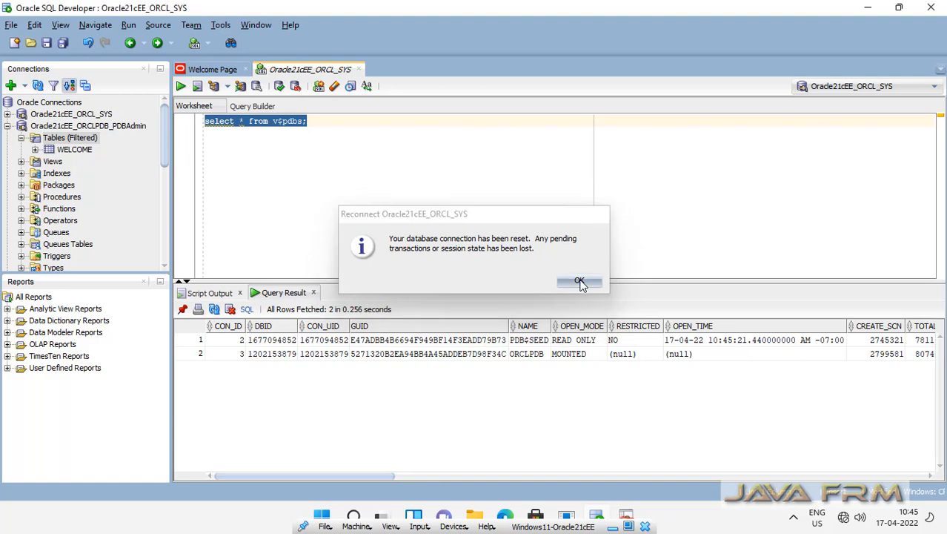
pyautogui.click(181, 87)
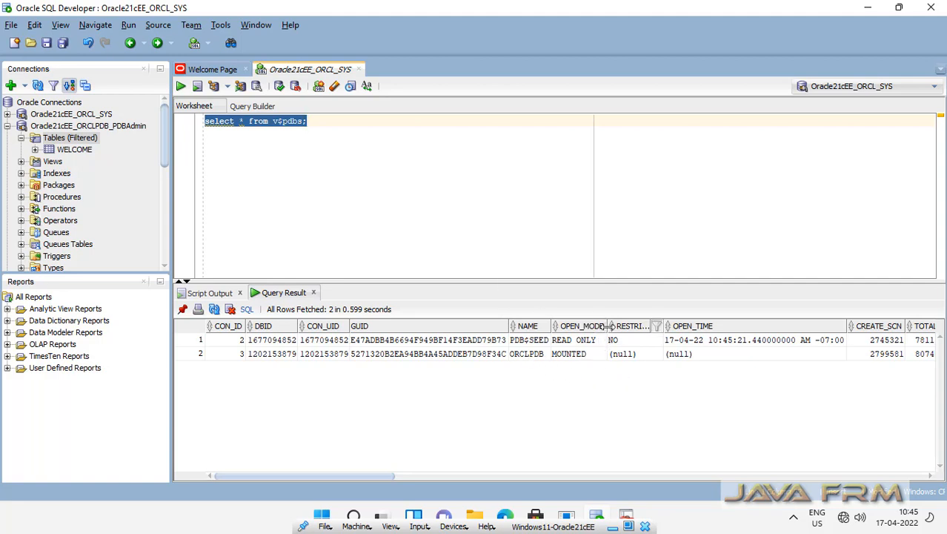
# Widen the OPEN_MODE and NAME columns, confirm ORCLPDB is only MOUNTED, and collapse the PDBAdmin tree
pyautogui.moveTo(608, 326); pyautogui.dragTo(635, 327)
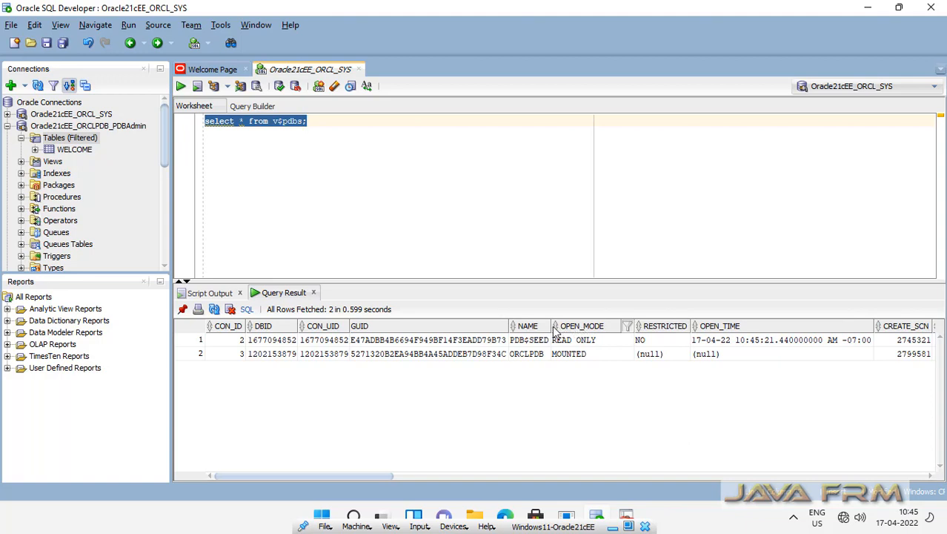
pyautogui.moveTo(551, 326); pyautogui.dragTo(566, 327)
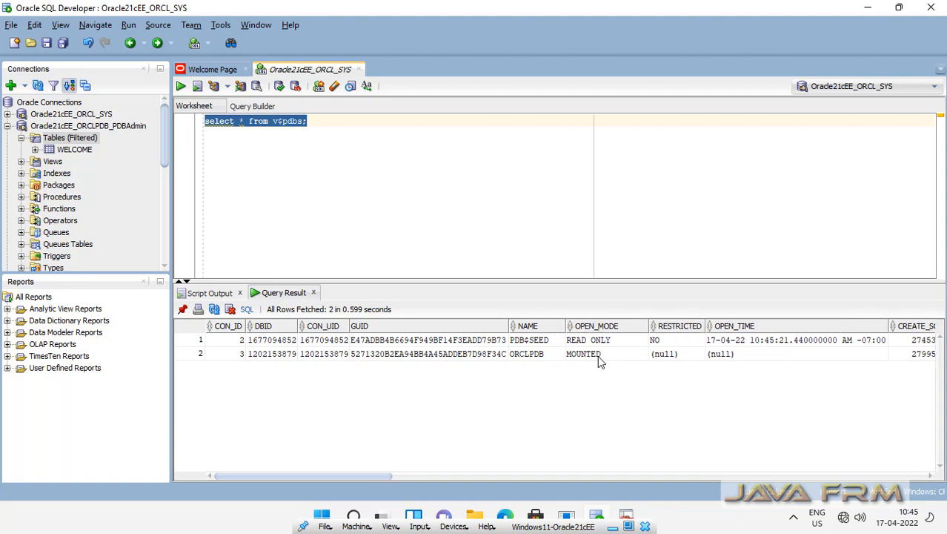
pyautogui.click(582, 355)
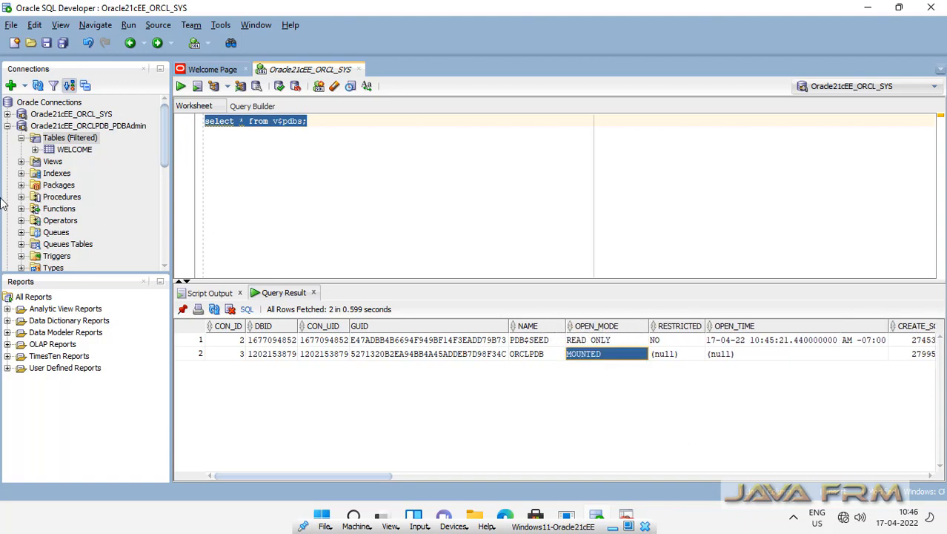
pyautogui.click(8, 127)
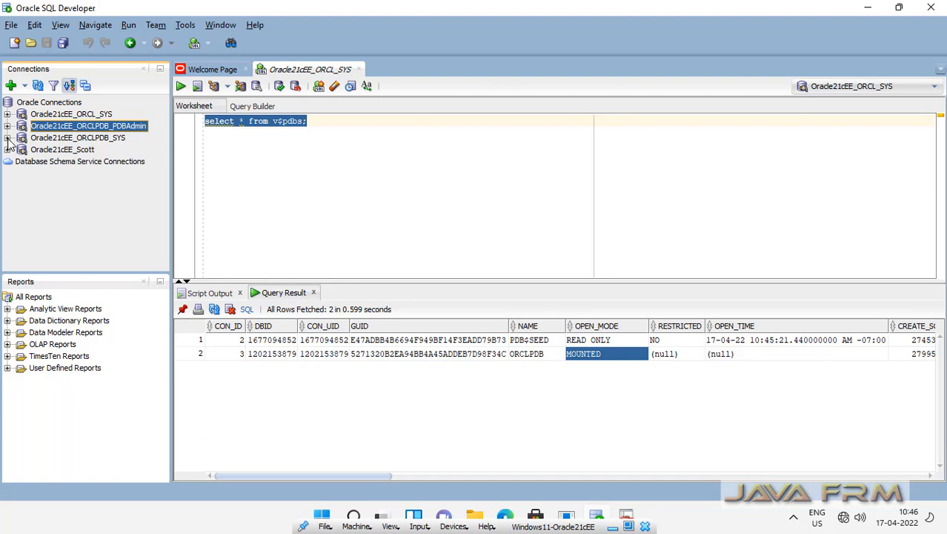
# Reconnect ORCLPDB_SYS, then expand the PDBAdmin connection down to its Tables (Filtered) folder
pyautogui.click(9, 138)
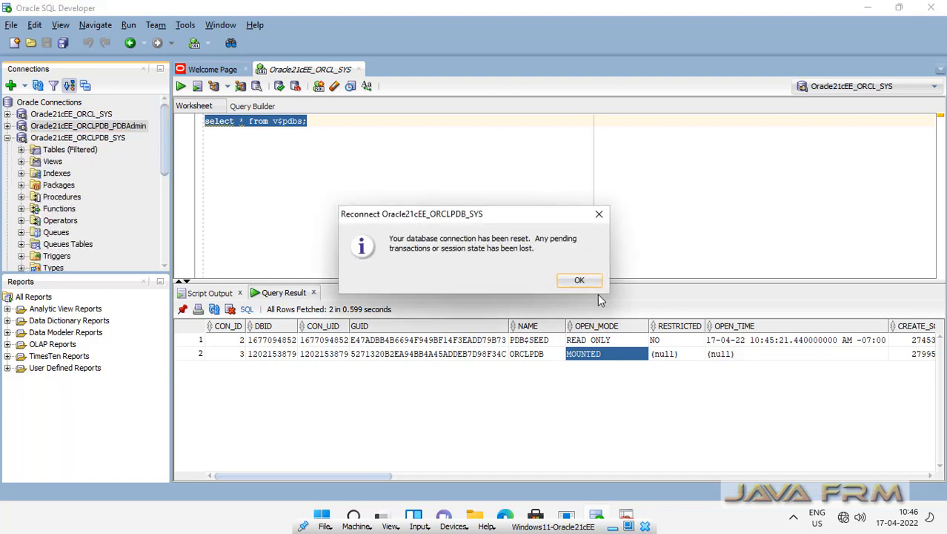
pyautogui.click(579, 281)
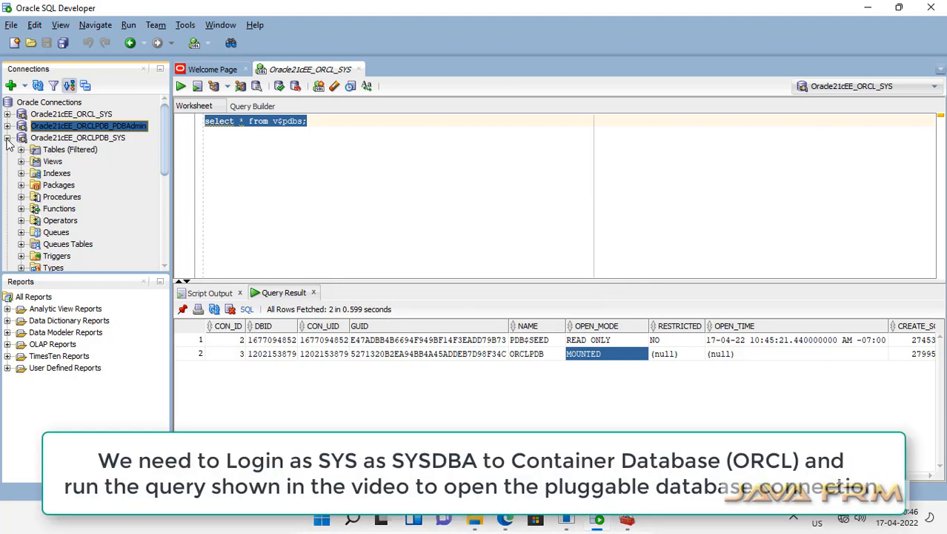
pyautogui.click(7, 140)
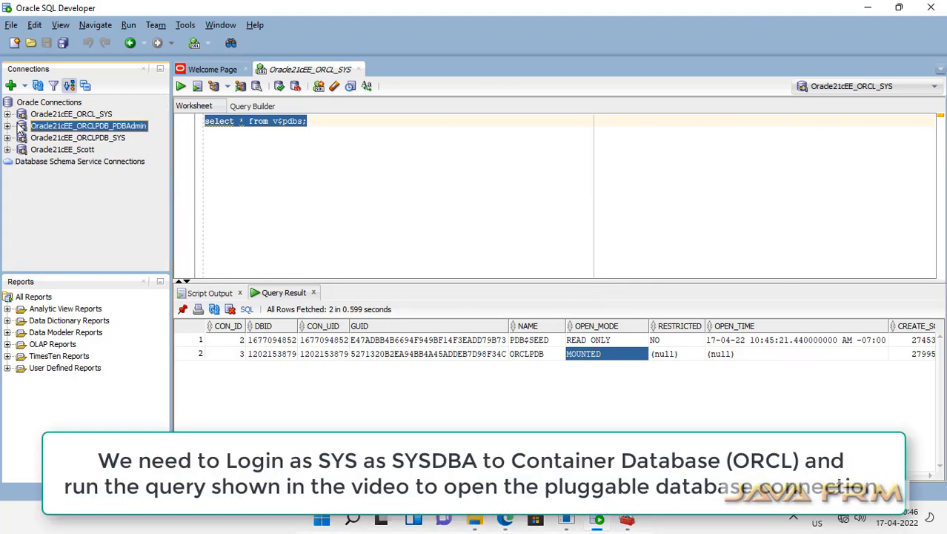
pyautogui.doubleClick(21, 127)
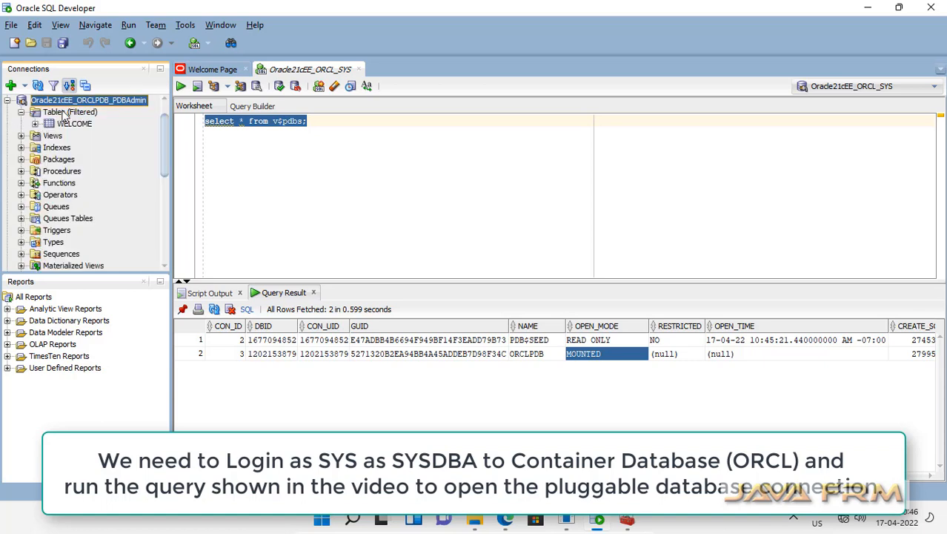
pyautogui.click(65, 112)
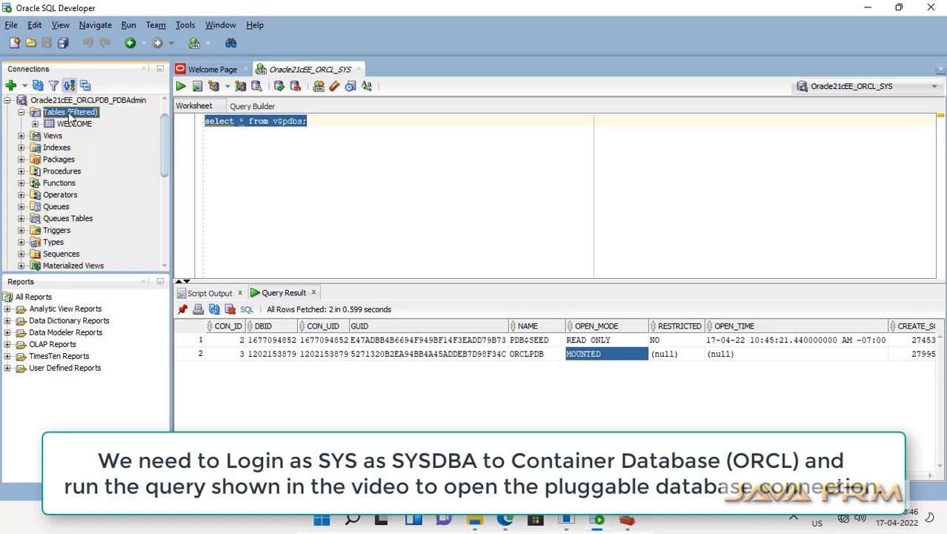
# Add and run 'alter pluggable database orclpdb open;' below the v$pdbs query in the SYS worksheet
pyautogui.click(35, 123)
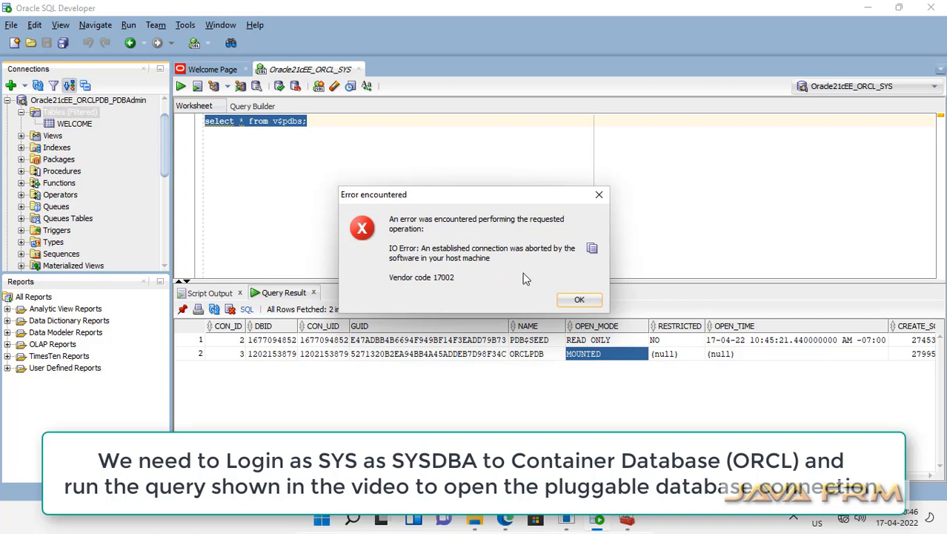
pyautogui.click(580, 300)
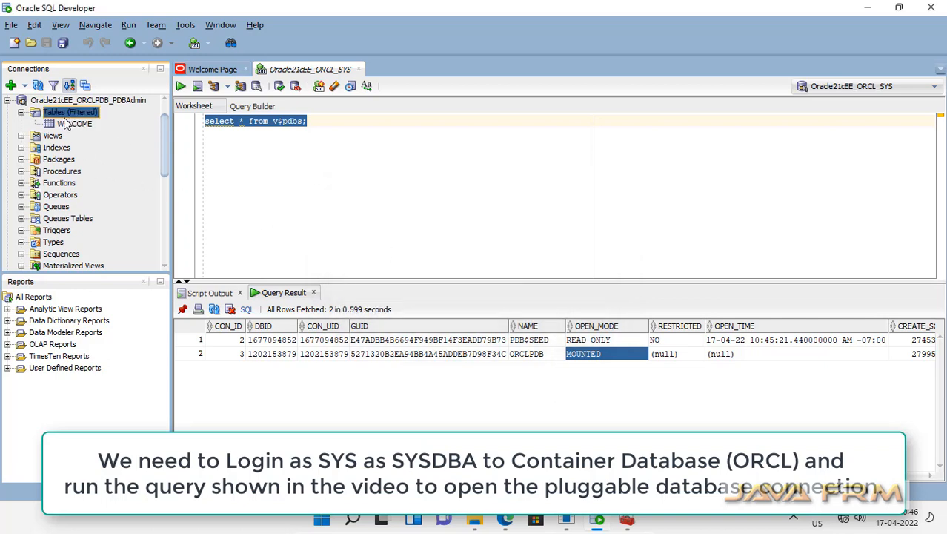
pyautogui.click(324, 130)
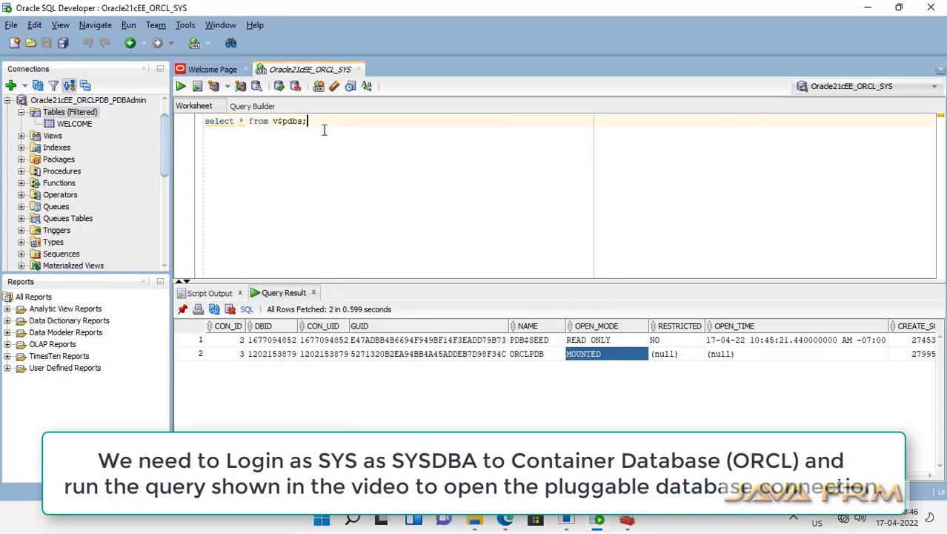
pyautogui.press('Return')
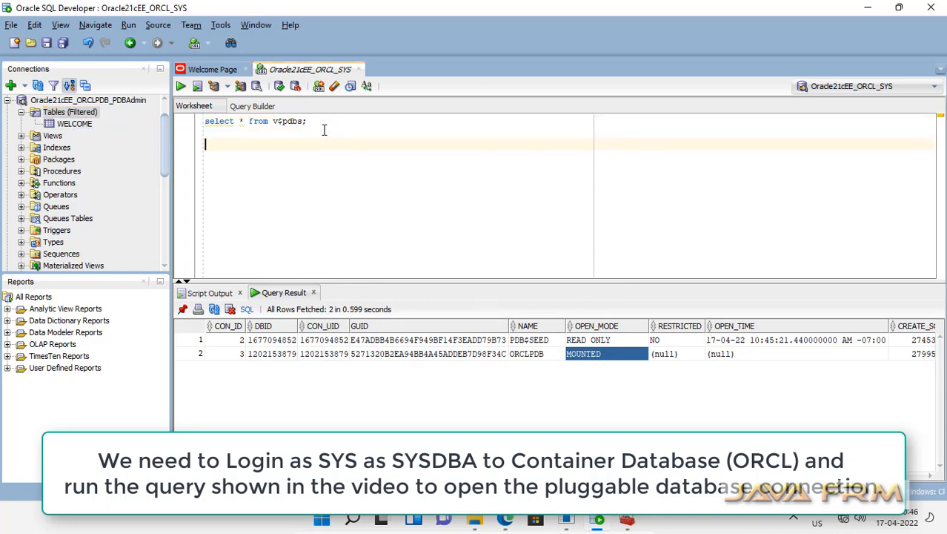
pyautogui.write('alter')
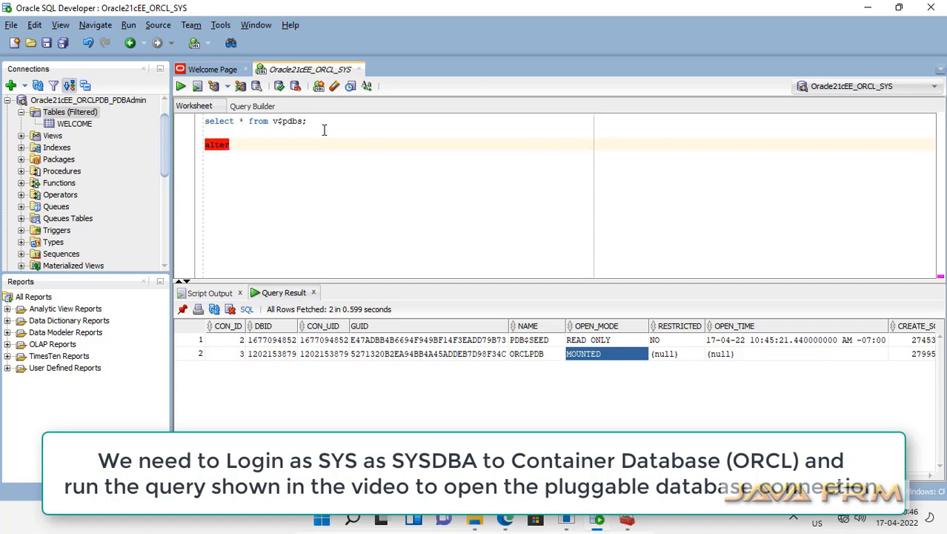
pyautogui.write(' pl')
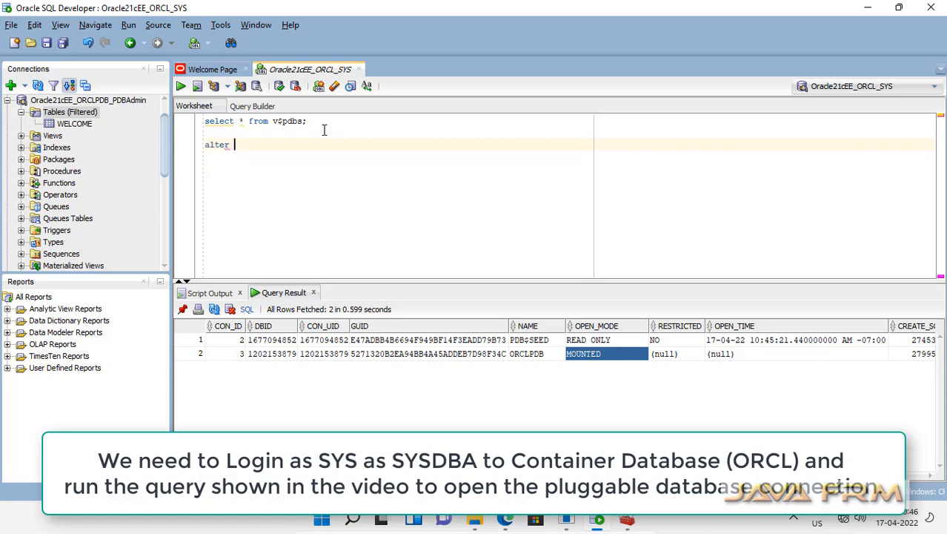
pyautogui.write('uggable database orclpdb open;')
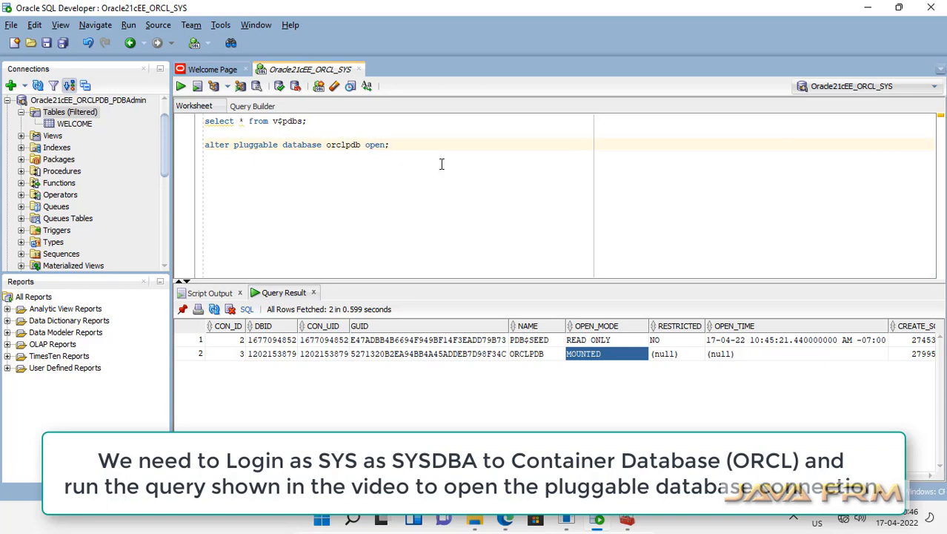
pyautogui.hotkey('shift', 'Home')
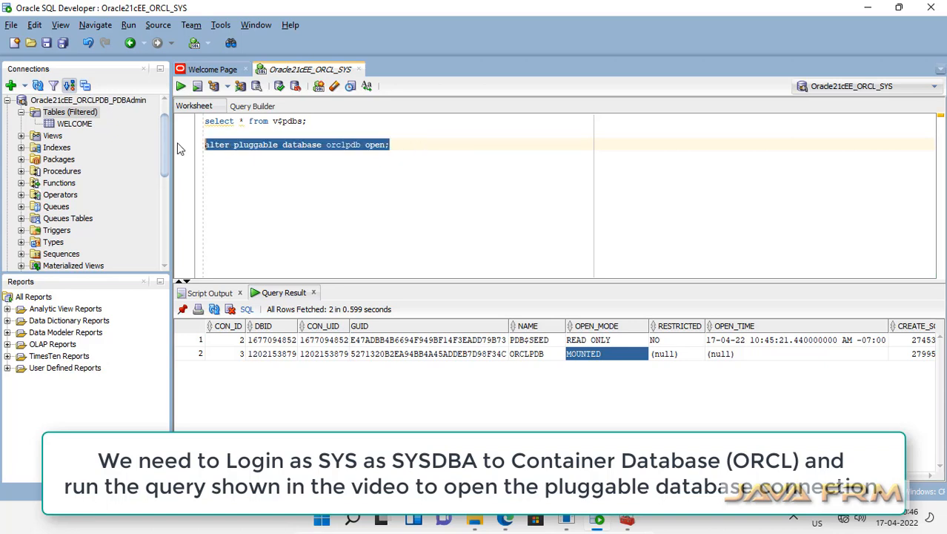
pyautogui.click(181, 87)
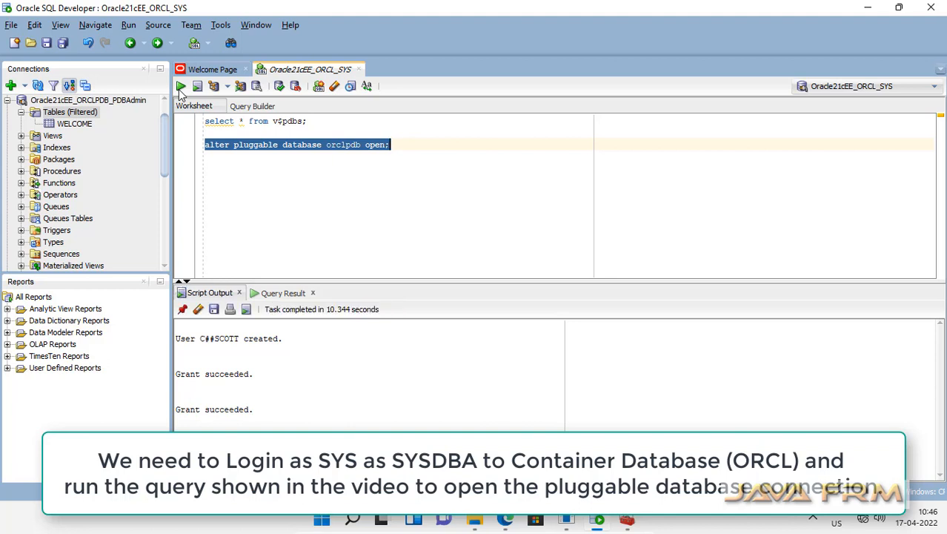
pyautogui.tripleClick(205, 120)
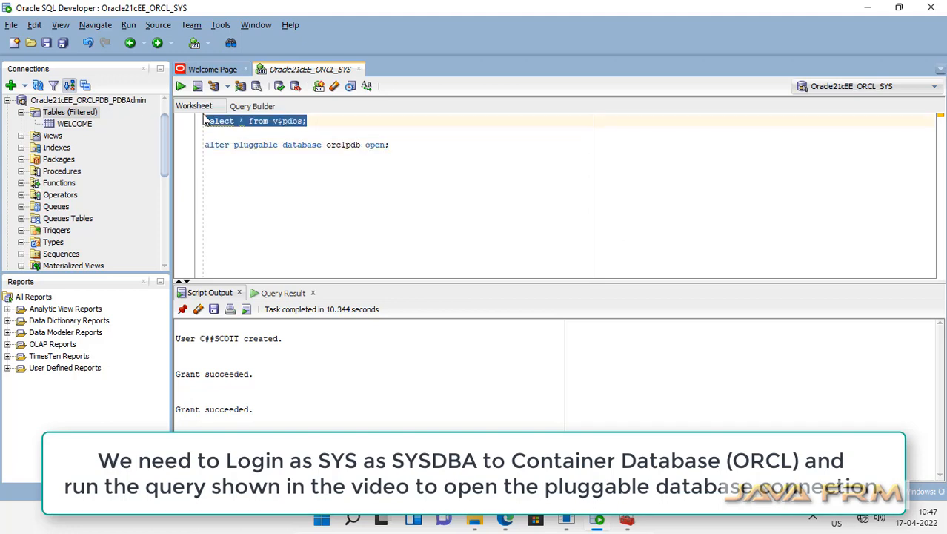
# Rerun the v$pdbs query and check that ORCLPDB now shows READ WRITE
pyautogui.click(181, 87)
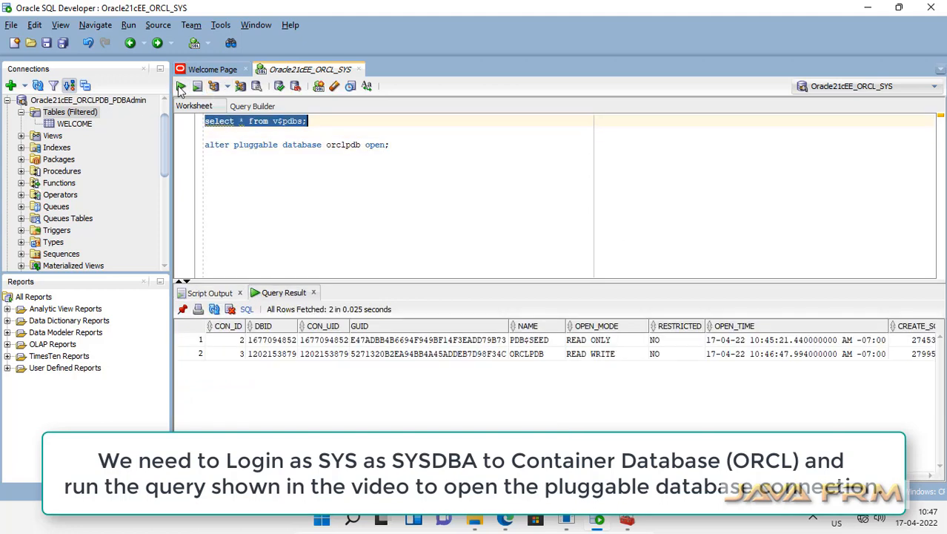
pyautogui.click(591, 355)
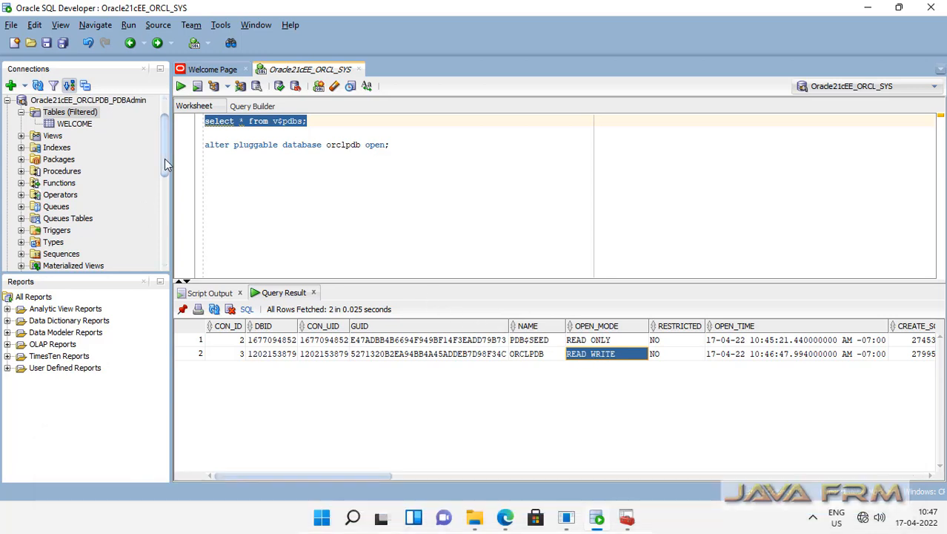
pyautogui.moveTo(166, 163); pyautogui.dragTo(165, 141)
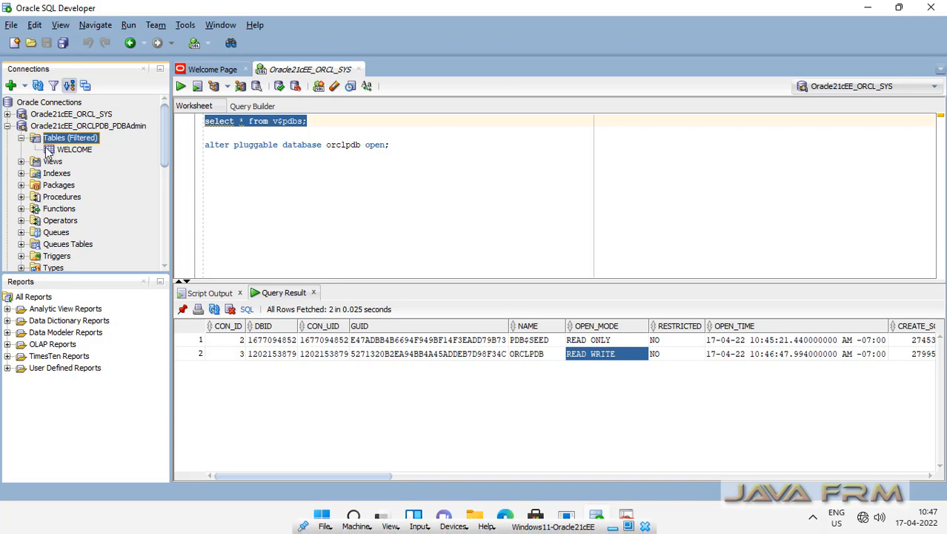
# Collapse and re-expand the Tables (Filtered) folder, selecting the WELCOME table
pyautogui.click(21, 139)
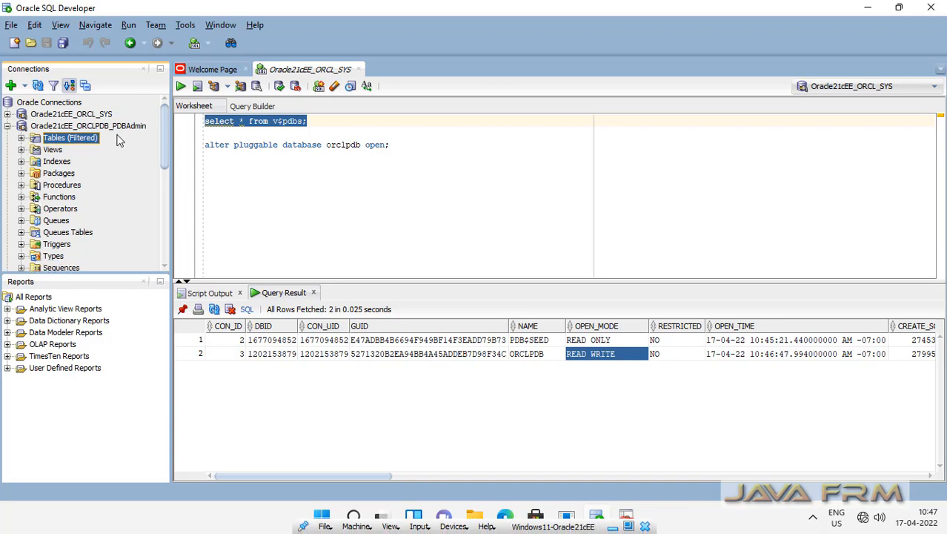
pyautogui.click(22, 140)
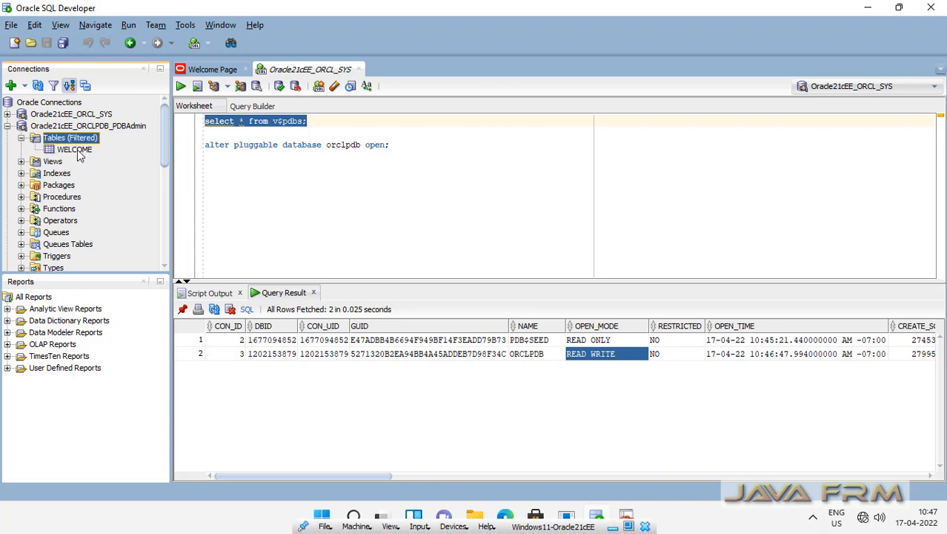
pyautogui.click(75, 150)
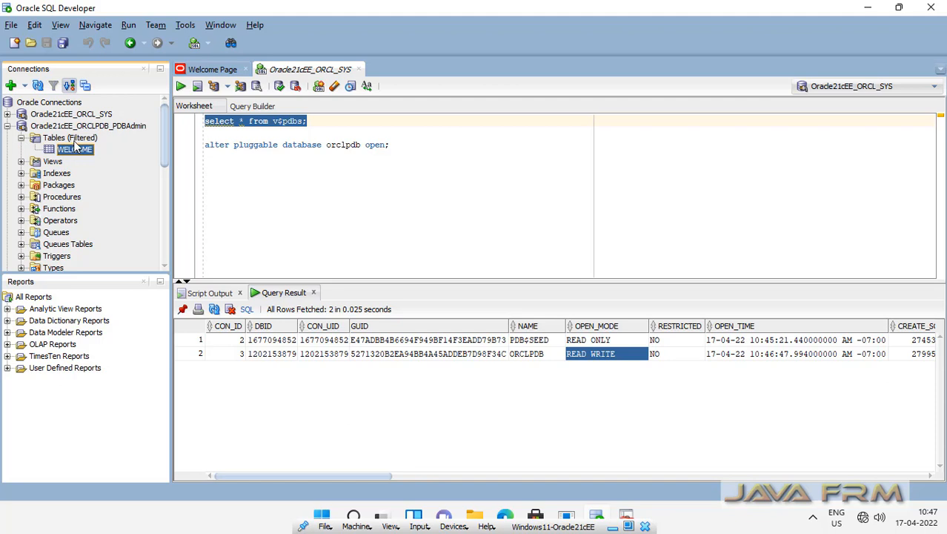
pyautogui.click(74, 139)
pyautogui.click(21, 138)
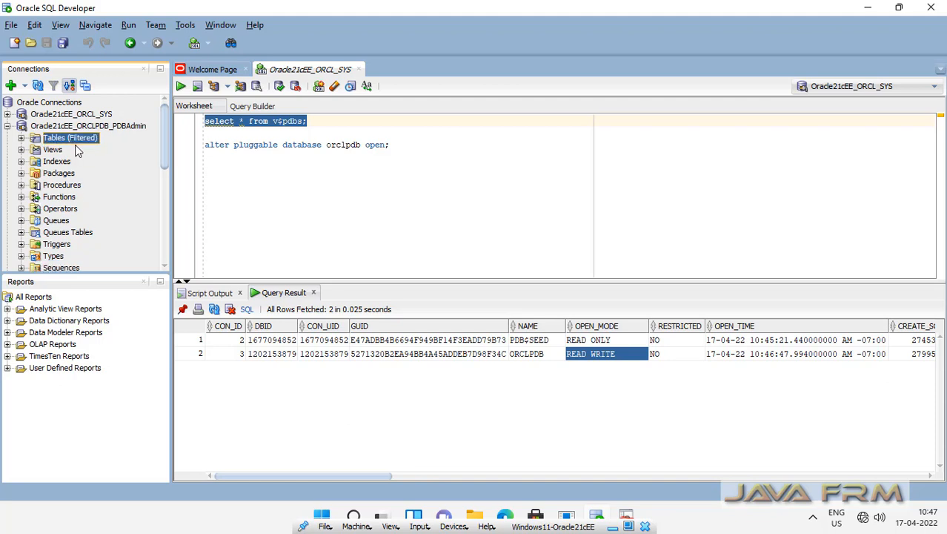
pyautogui.click(21, 139)
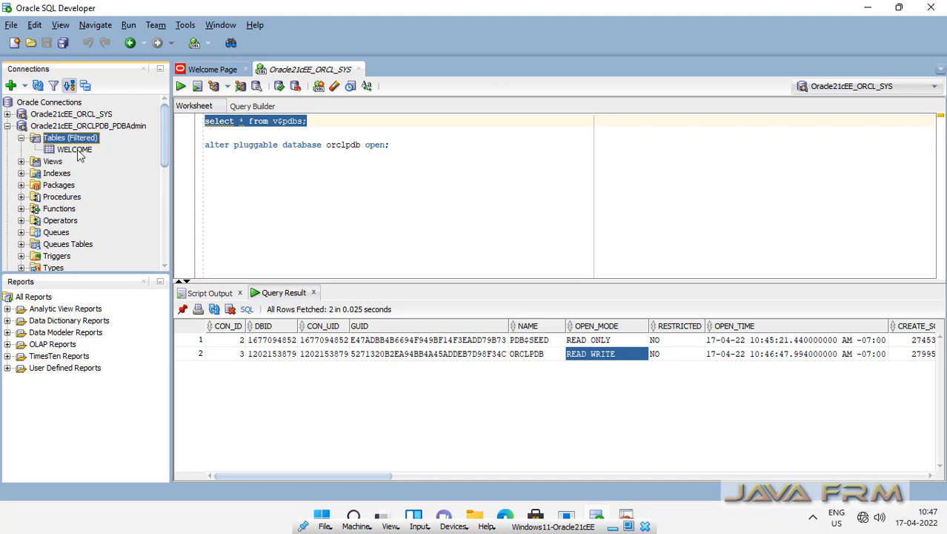
pyautogui.doubleClick(77, 151)
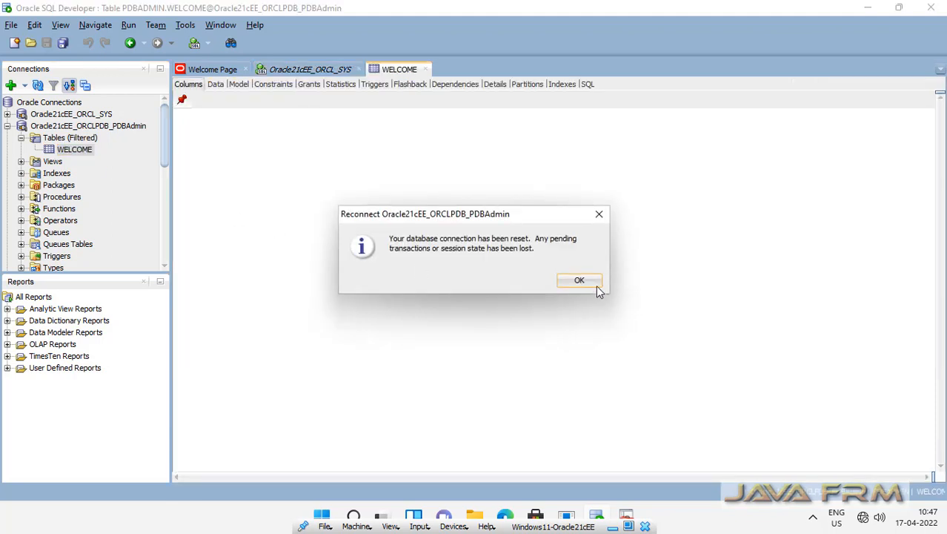
pyautogui.click(583, 280)
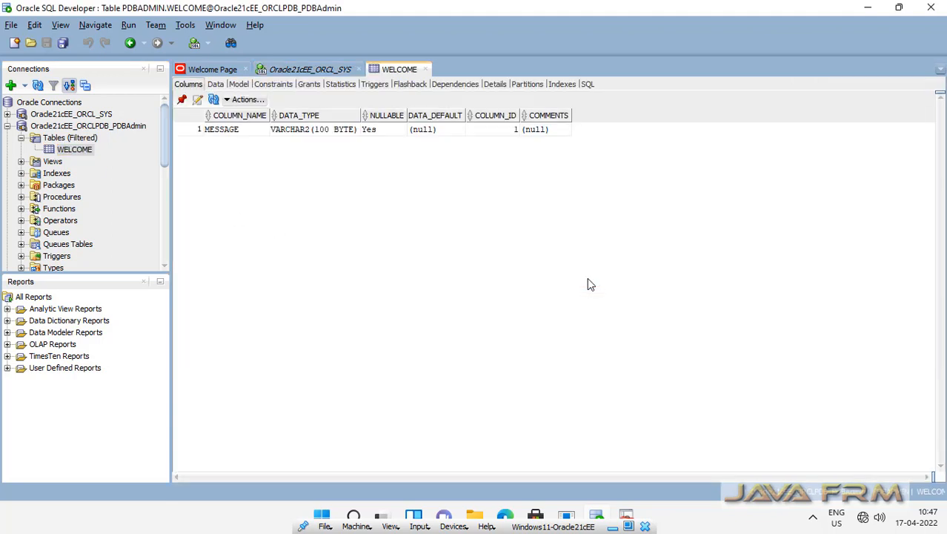
pyautogui.click(215, 85)
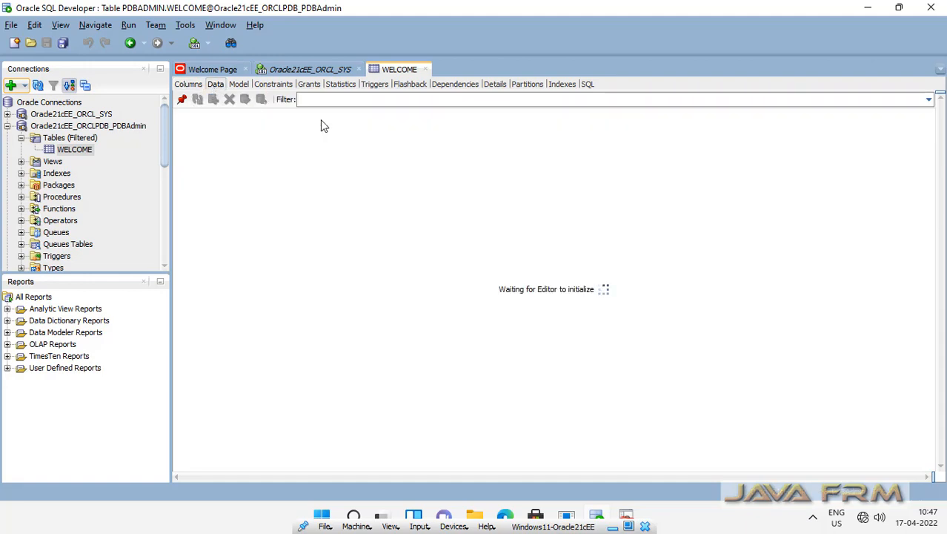
pyautogui.click(426, 69)
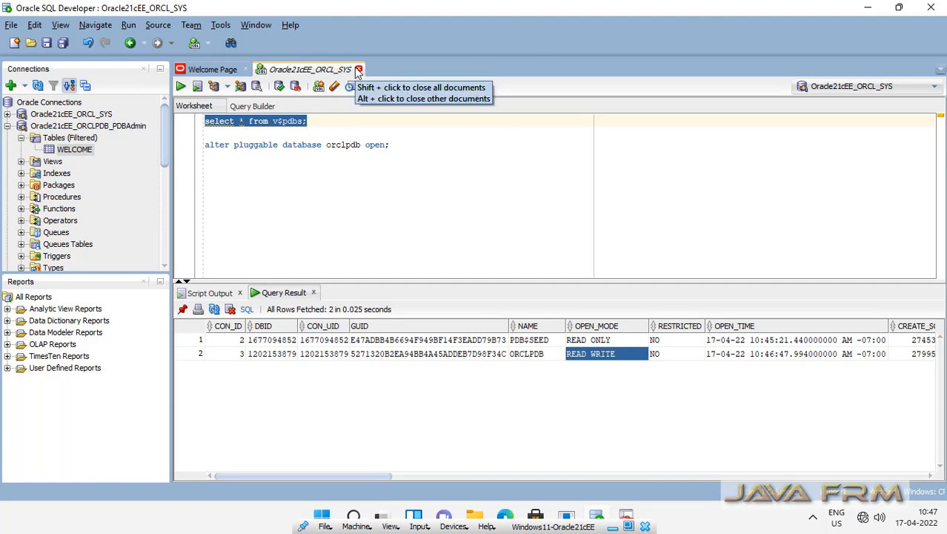
# Collapse the PDBAdmin tree and browse C:\OracleBase21c\admin\orcl in File Explorer
pyautogui.click(8, 127)
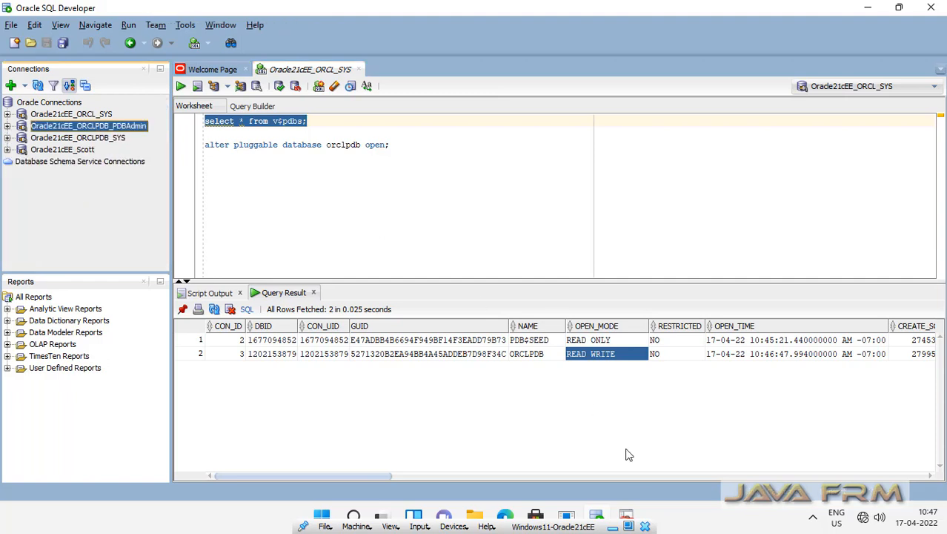
pyautogui.click(479, 519)
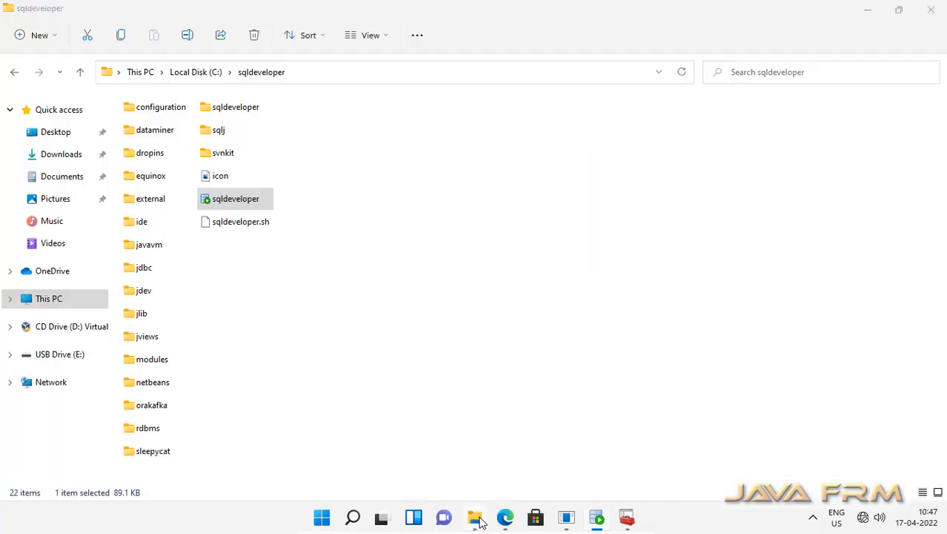
pyautogui.click(205, 77)
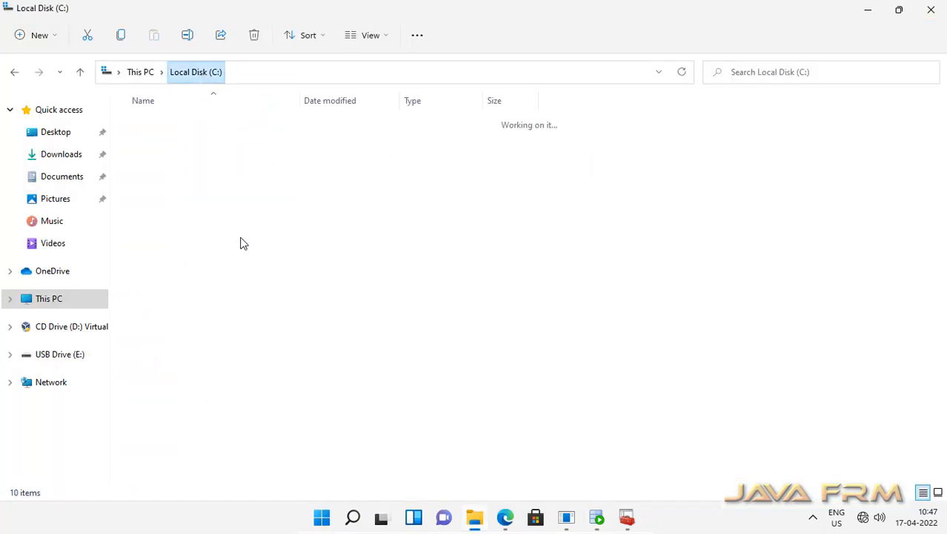
pyautogui.doubleClick(175, 169)
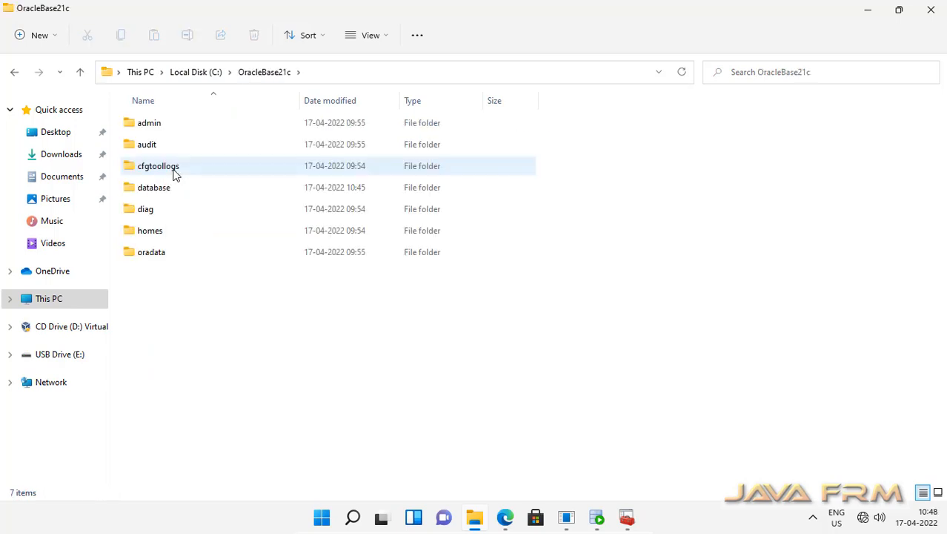
pyautogui.doubleClick(146, 127)
pyautogui.doubleClick(147, 132)
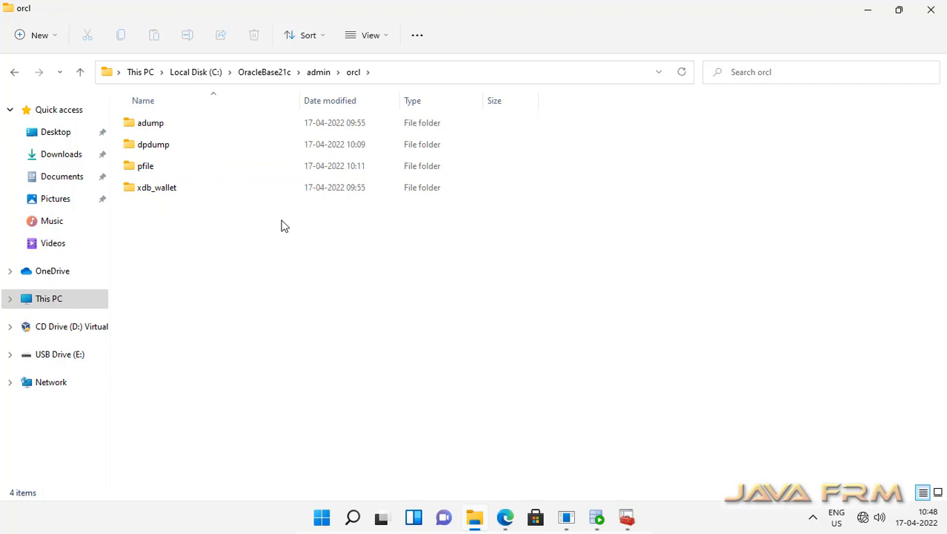
pyautogui.click(275, 74)
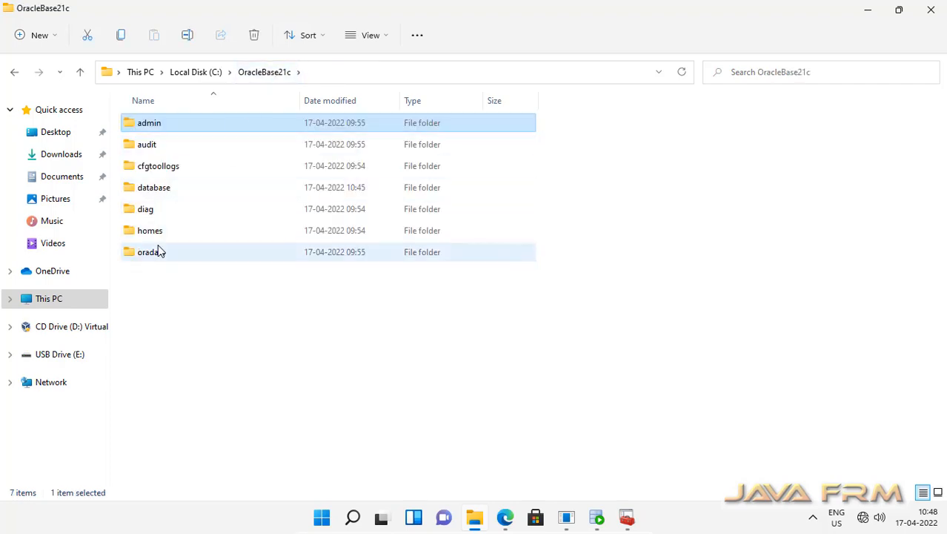
# Navigate to C:\OracleBase21c\homes\OraDB21Home1\network\admin
pyautogui.doubleClick(154, 232)
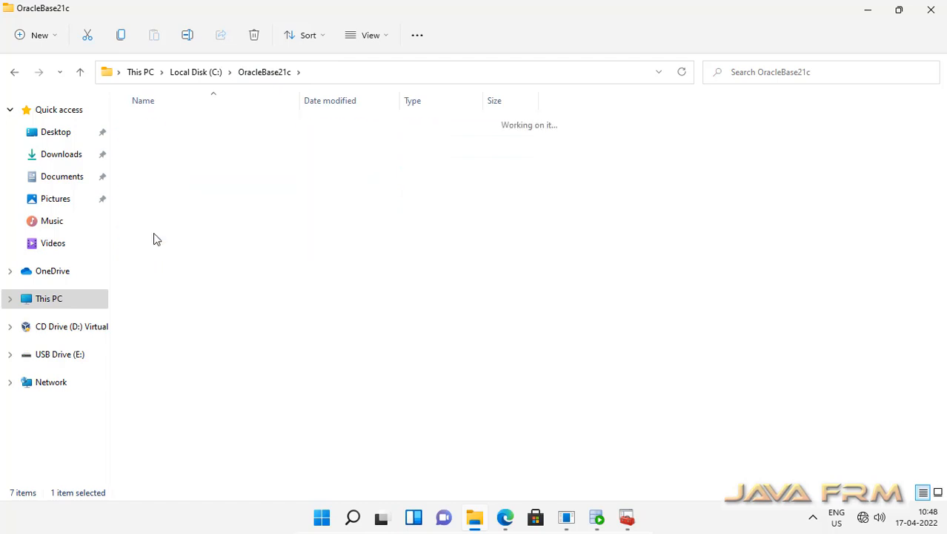
pyautogui.doubleClick(173, 128)
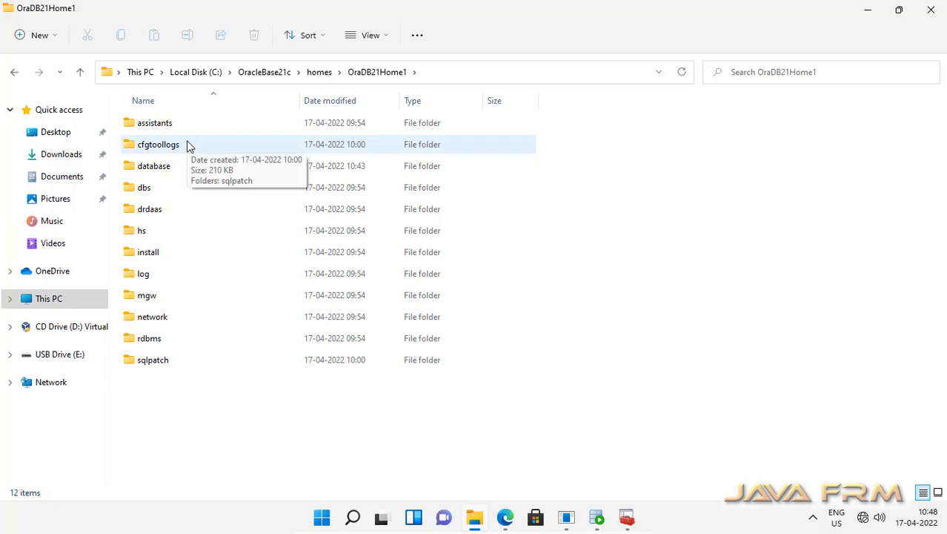
pyautogui.click(157, 321)
pyautogui.doubleClick(156, 321)
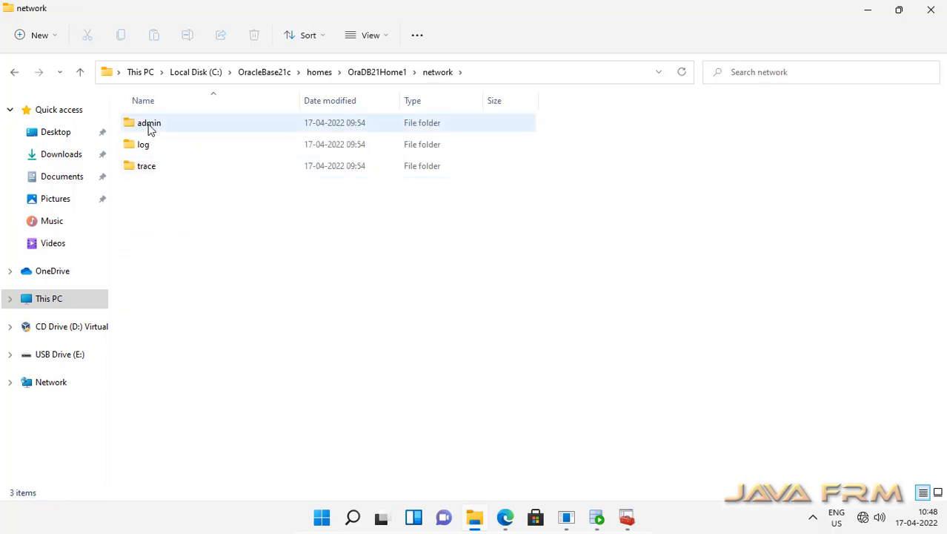
pyautogui.click(150, 129)
pyautogui.doubleClick(151, 128)
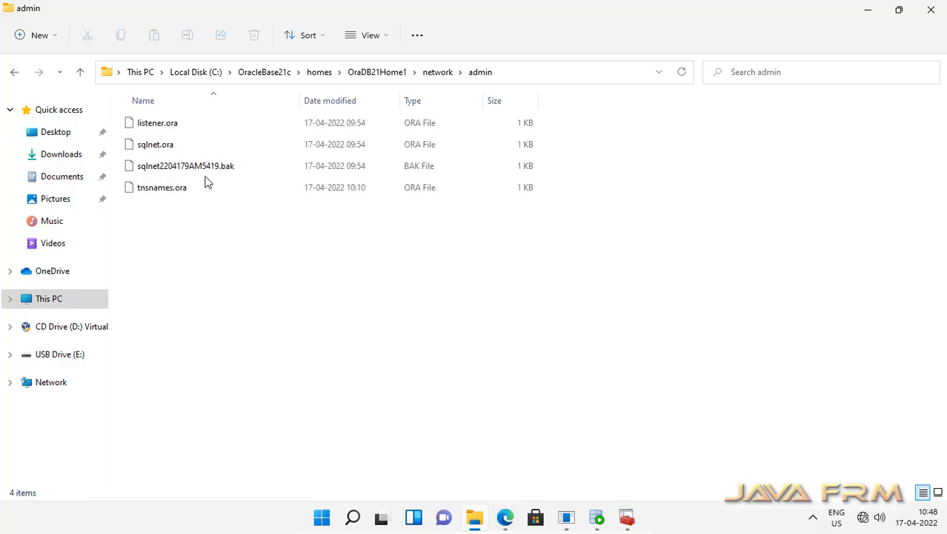
# Choose to open listener.ora with Notepad from its Open with options
pyautogui.click(158, 130)
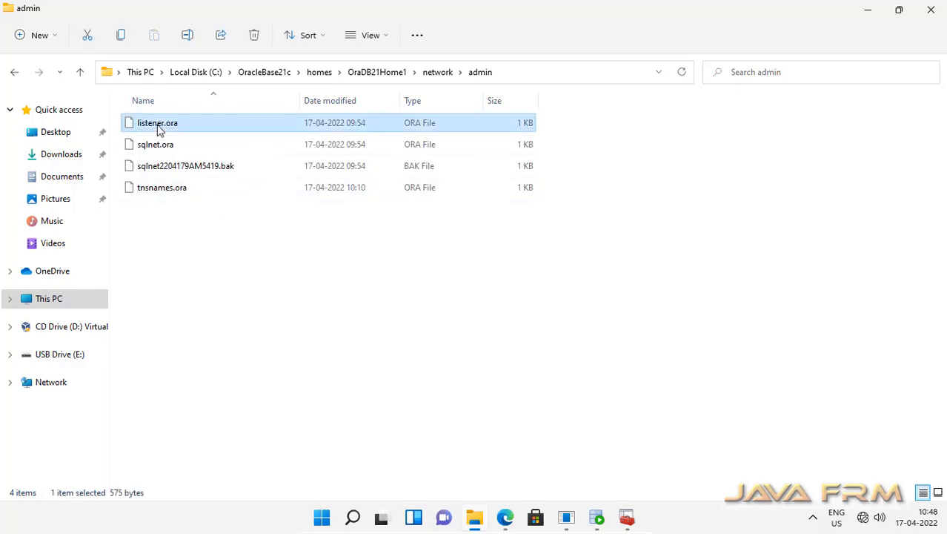
pyautogui.rightClick(160, 130)
pyautogui.click(176, 136)
pyautogui.click(380, 222)
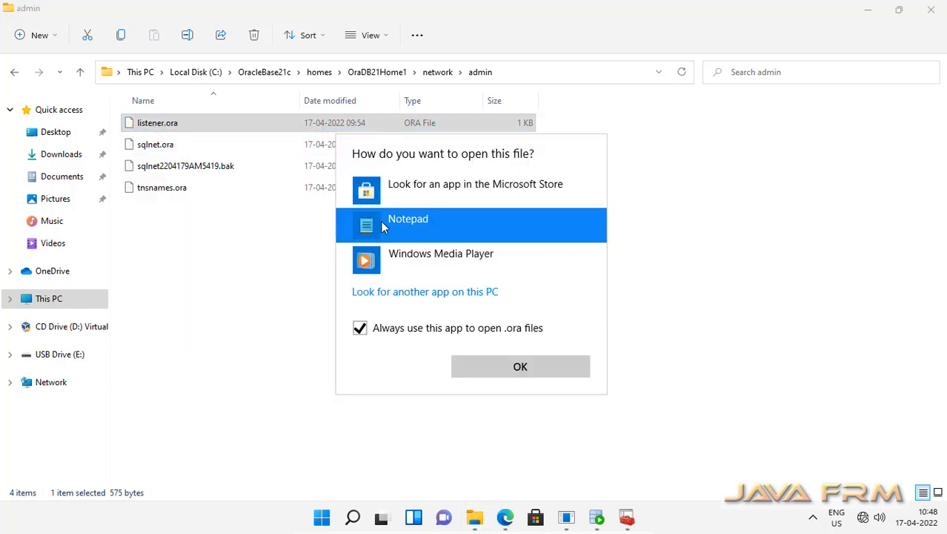
# Review listener.ora and then sqlnet.ora in Notepad, closing each after reading
pyautogui.click(521, 367)
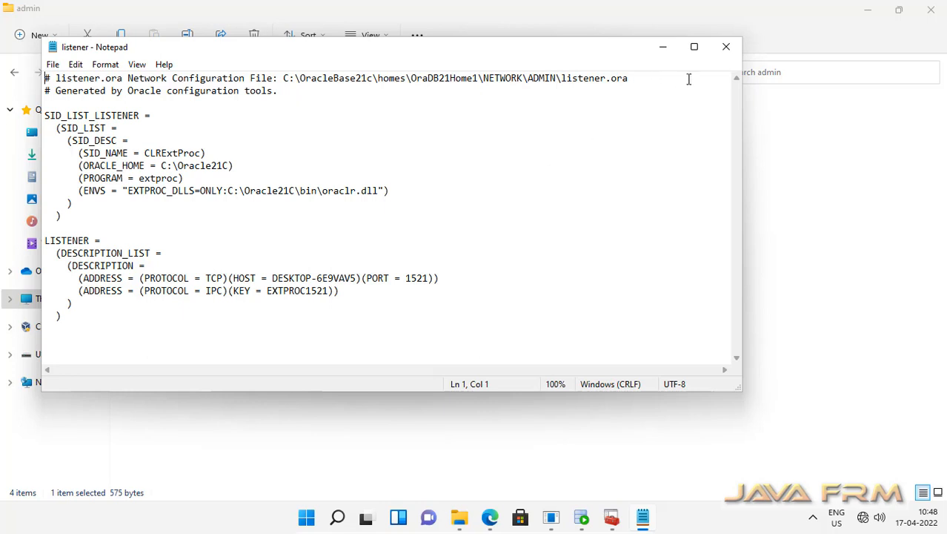
pyautogui.click(726, 49)
pyautogui.click(152, 152)
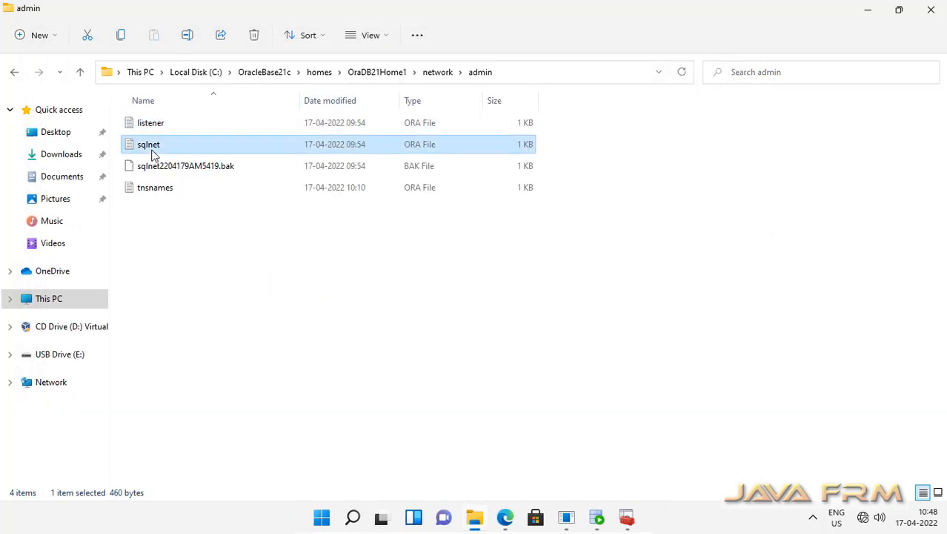
pyautogui.doubleClick(152, 152)
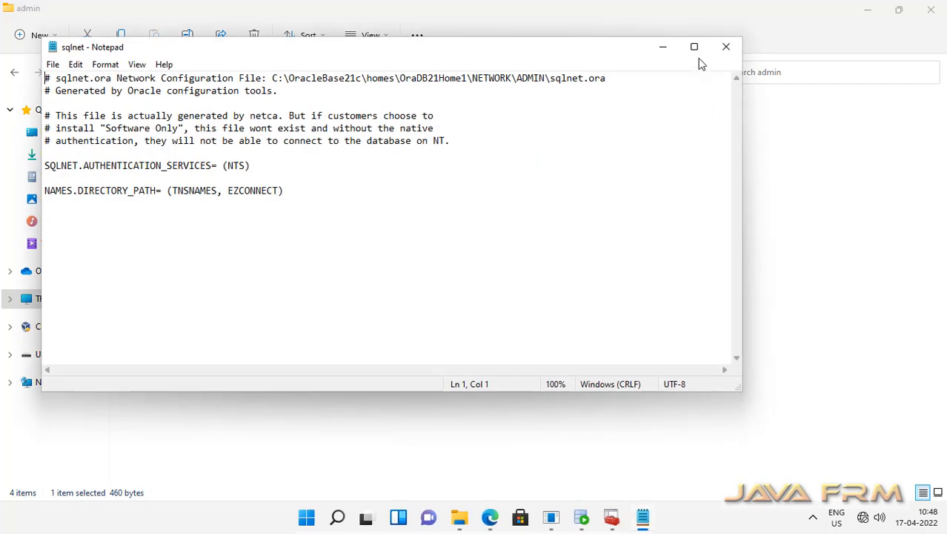
pyautogui.click(726, 47)
# Read tnsnames.ora's LISTENER_ORCL, ORACLR_CONNECTION_DATA and ORCL entries on port 1521, then close it
pyautogui.click(173, 194)
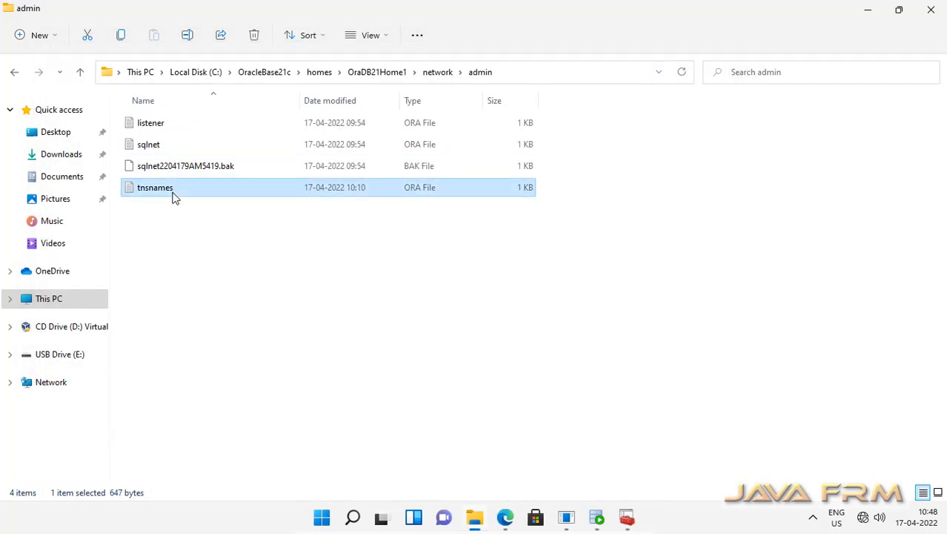
pyautogui.doubleClick(173, 194)
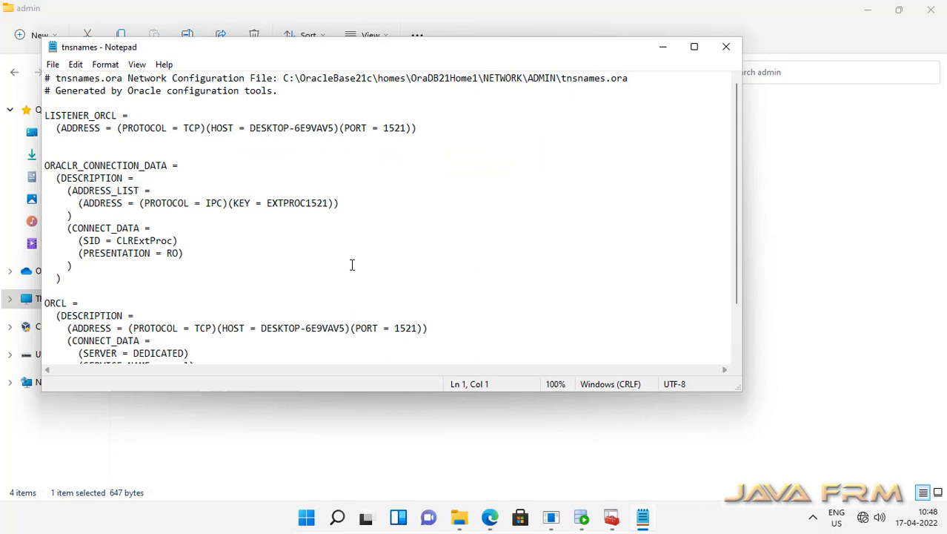
pyautogui.scroll(-2, 352, 264)
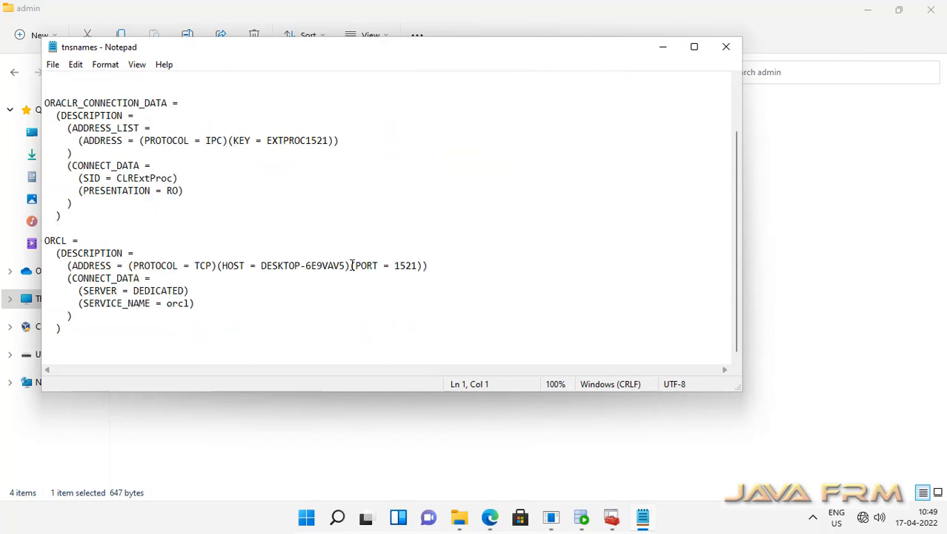
pyautogui.scroll(2, 352, 264)
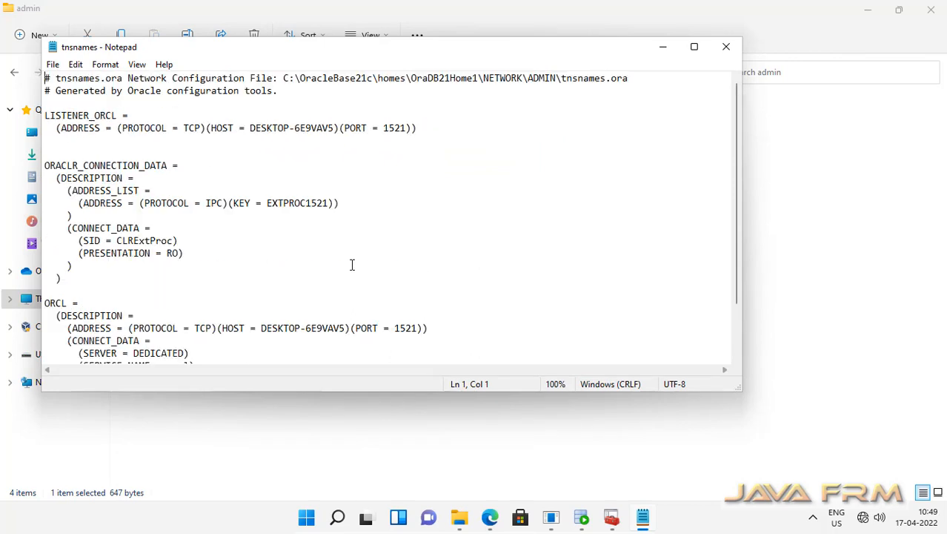
pyautogui.click(728, 49)
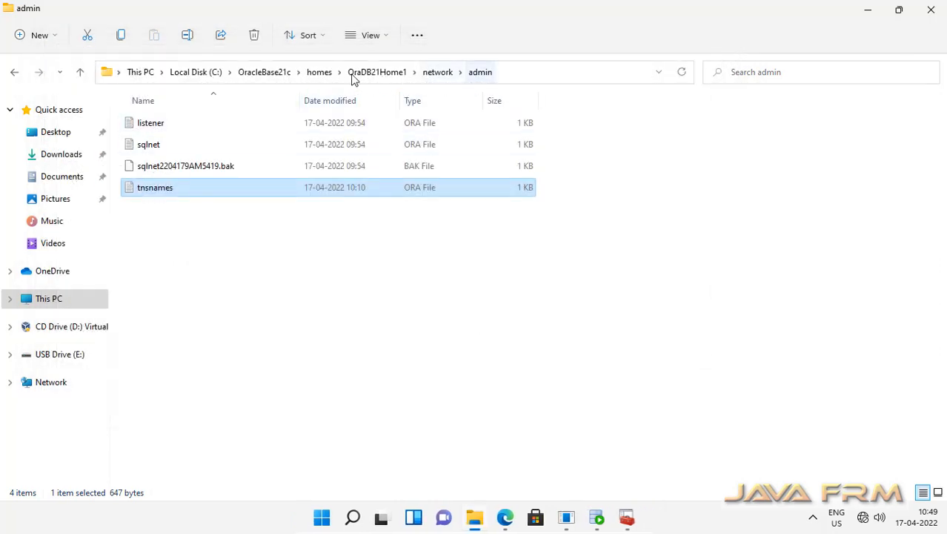
# Browse to OracleBase21c\oradata\ORCL and select its data files to check their sizes
pyautogui.click(327, 78)
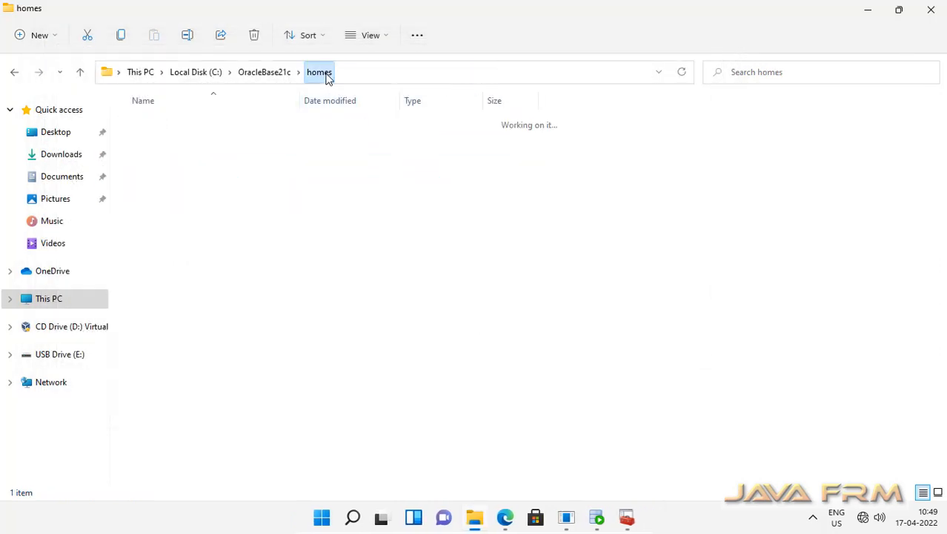
pyautogui.click(258, 73)
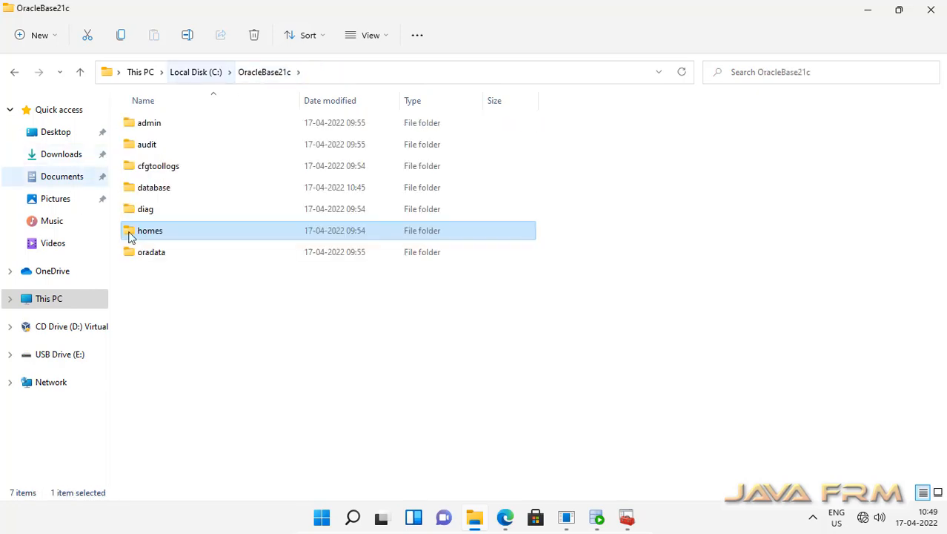
pyautogui.click(138, 255)
pyautogui.doubleClick(137, 256)
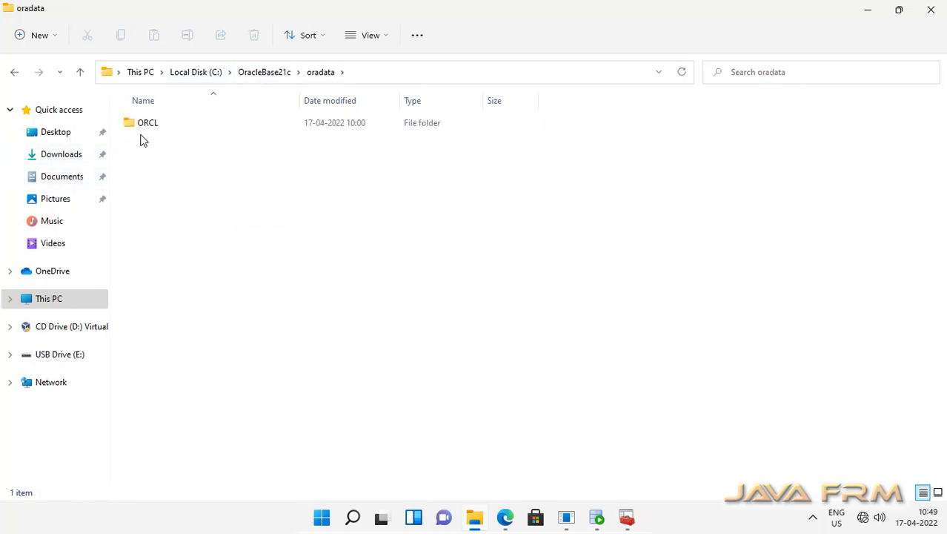
pyautogui.doubleClick(141, 126)
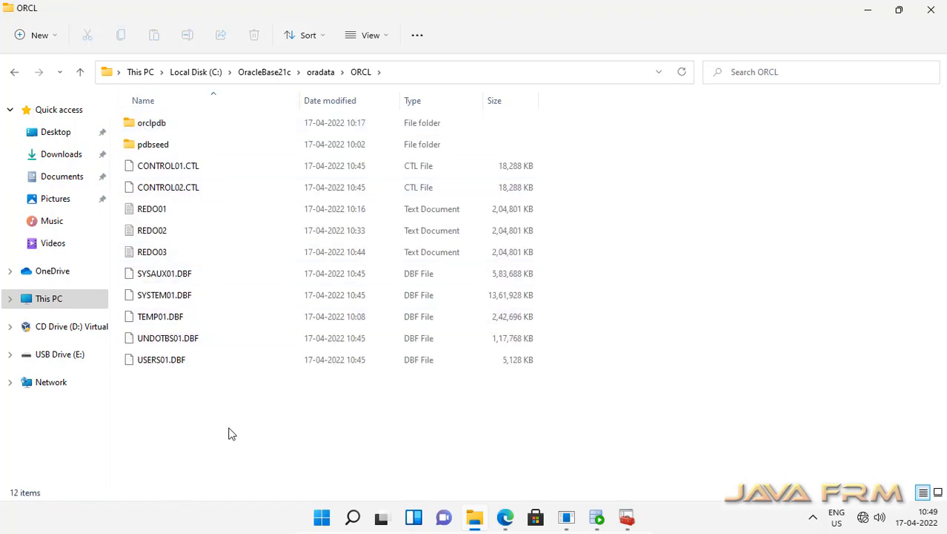
pyautogui.moveTo(229, 432); pyautogui.dragTo(145, 254)
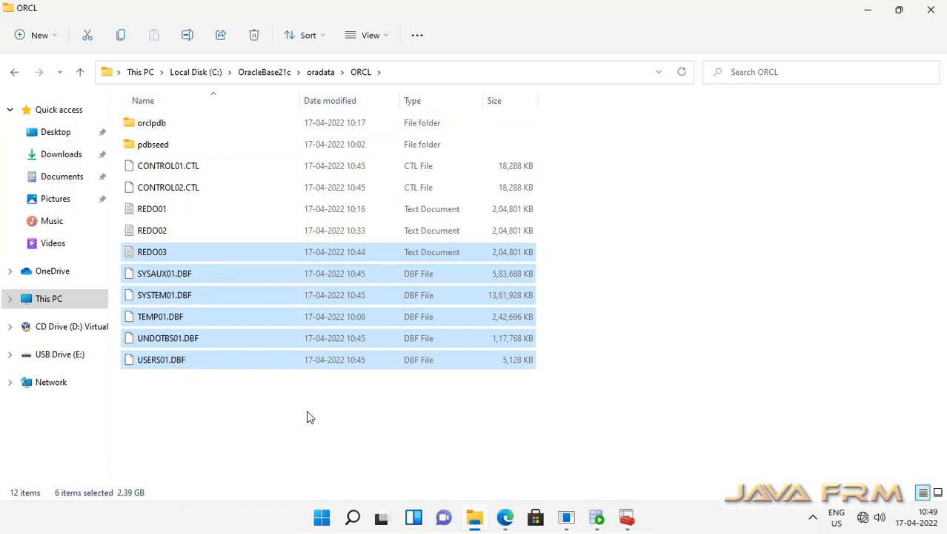
pyautogui.click(306, 416)
# Check the sizes of the five orclpdb data files, then return to the C: drive root
pyautogui.doubleClick(156, 131)
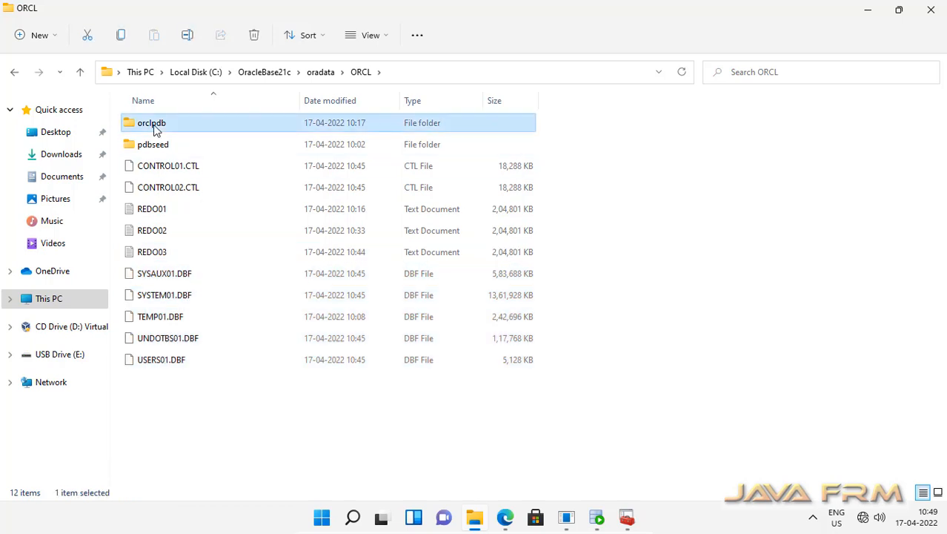
pyautogui.moveTo(255, 260); pyautogui.dragTo(151, 95)
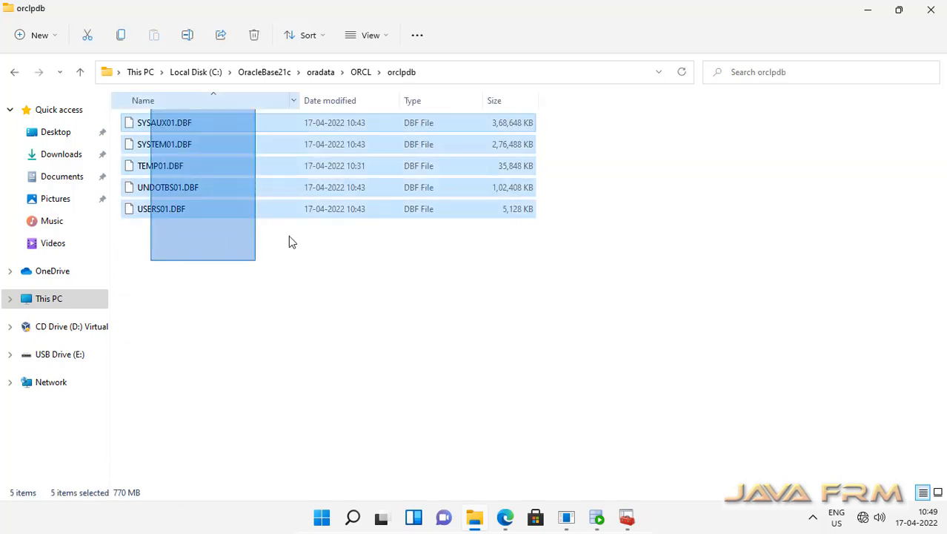
pyautogui.click(372, 308)
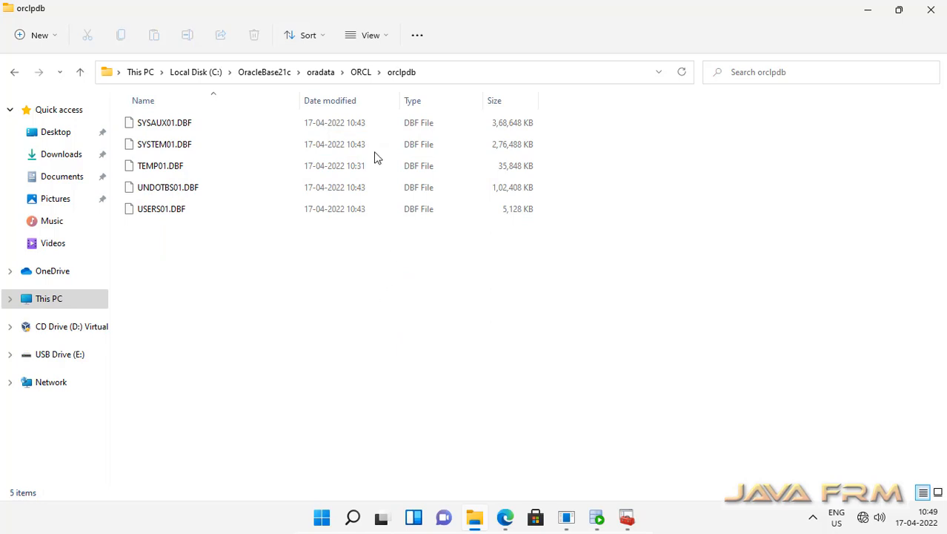
pyautogui.click(208, 74)
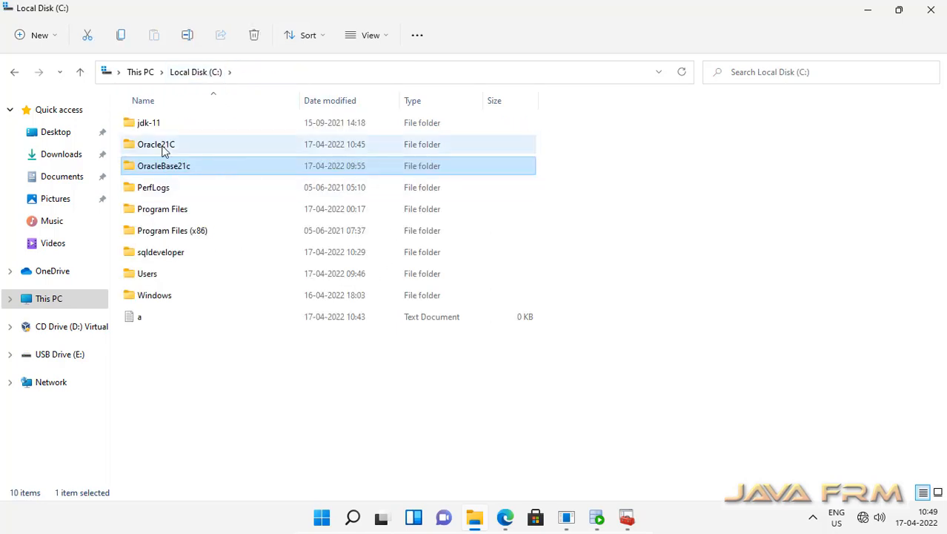
pyautogui.doubleClick(162, 146)
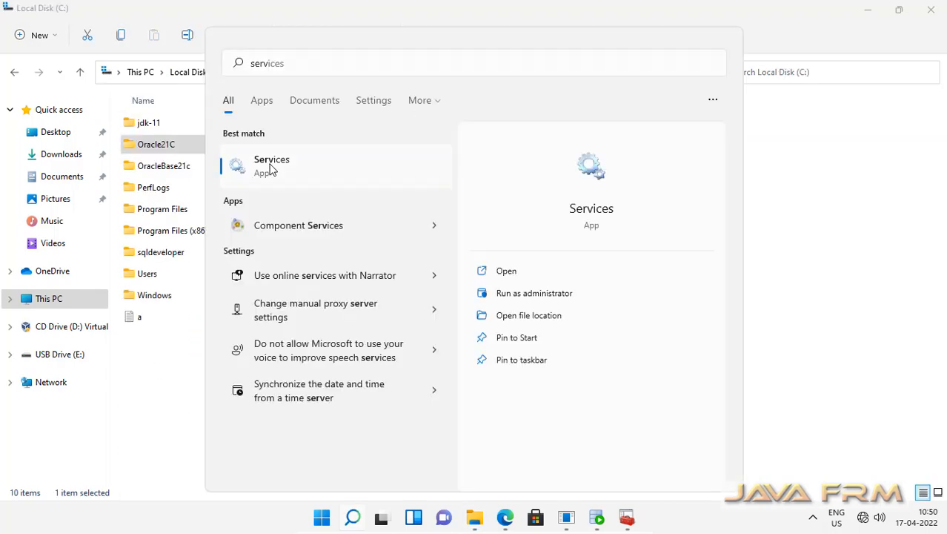
# Launch Services full screen and widen the Name column to show full service names
pyautogui.click(269, 169)
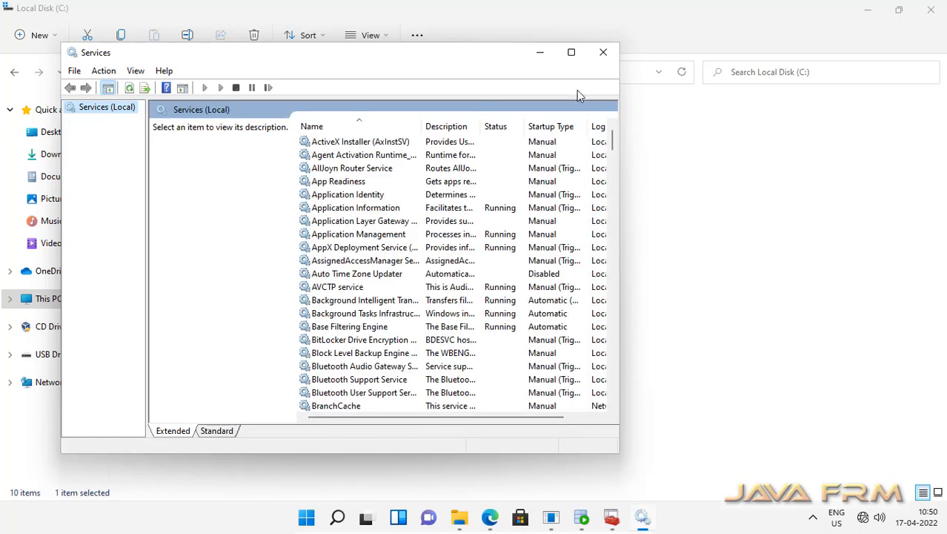
pyautogui.click(573, 54)
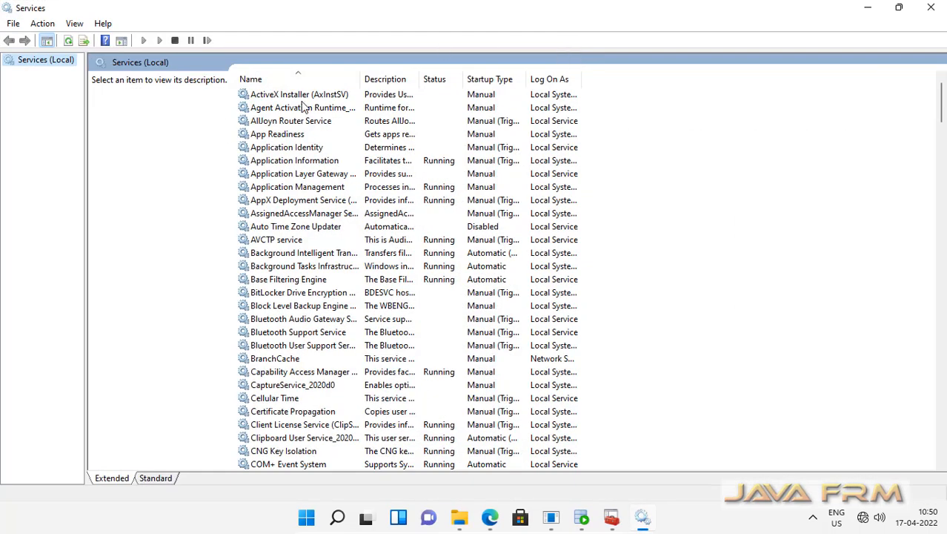
pyautogui.doubleClick(359, 74)
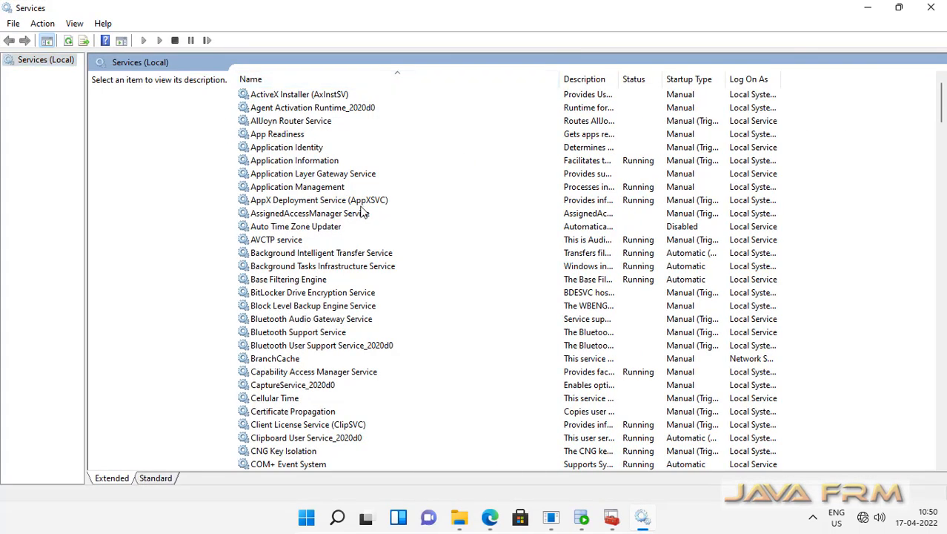
pyautogui.click(300, 281)
pyautogui.scroll(-20, 303, 403)
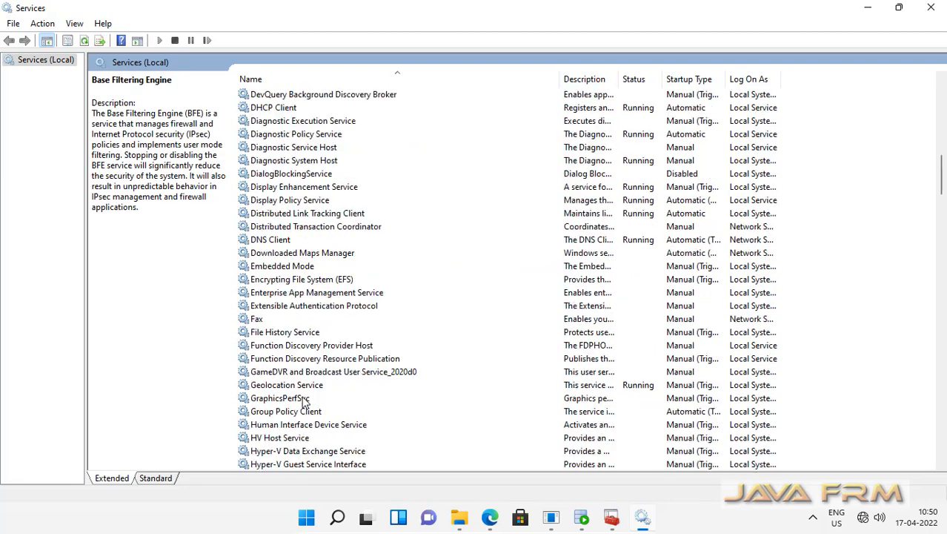
pyautogui.scroll(-2, 303, 402)
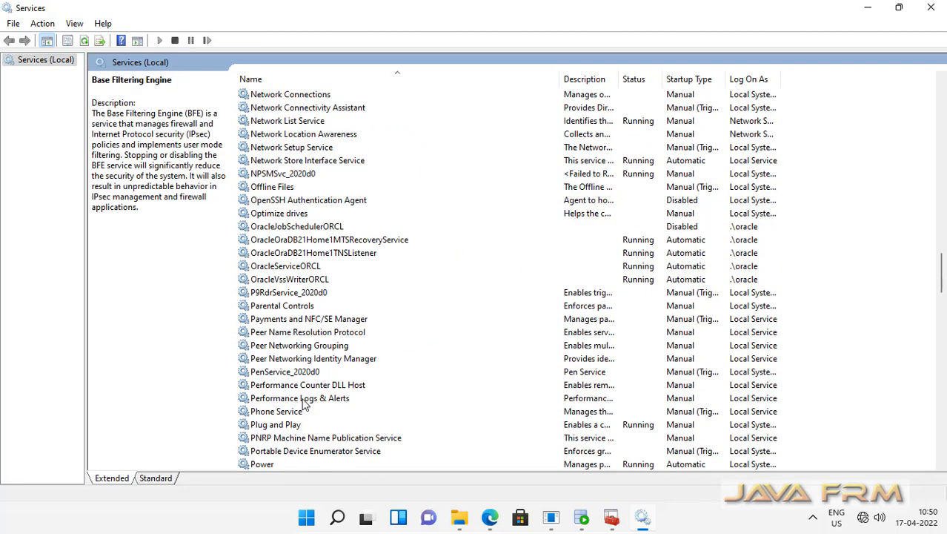
# Confirm the Oracle ORCL, listener, MTS and VSS services are Running and Automatic, then close Services
pyautogui.click(292, 231)
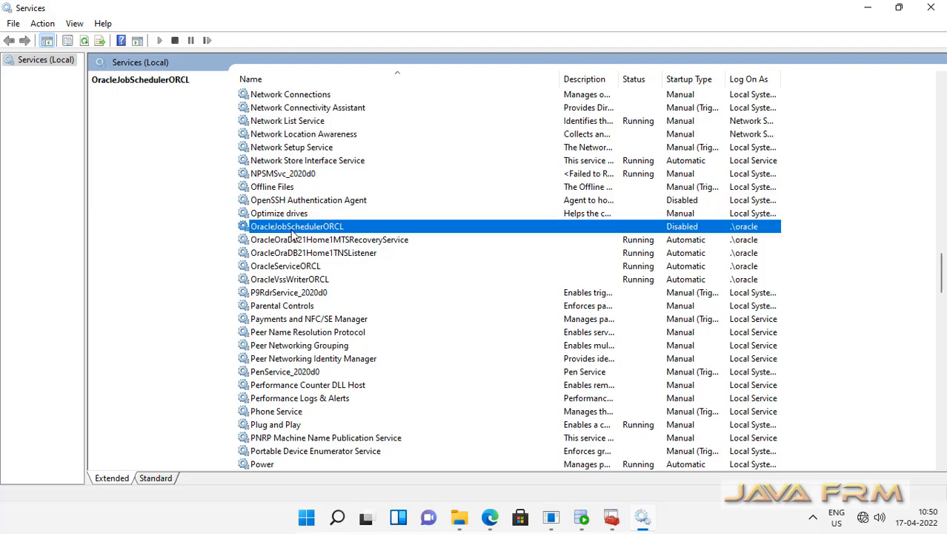
pyautogui.click(315, 240)
pyautogui.click(355, 255)
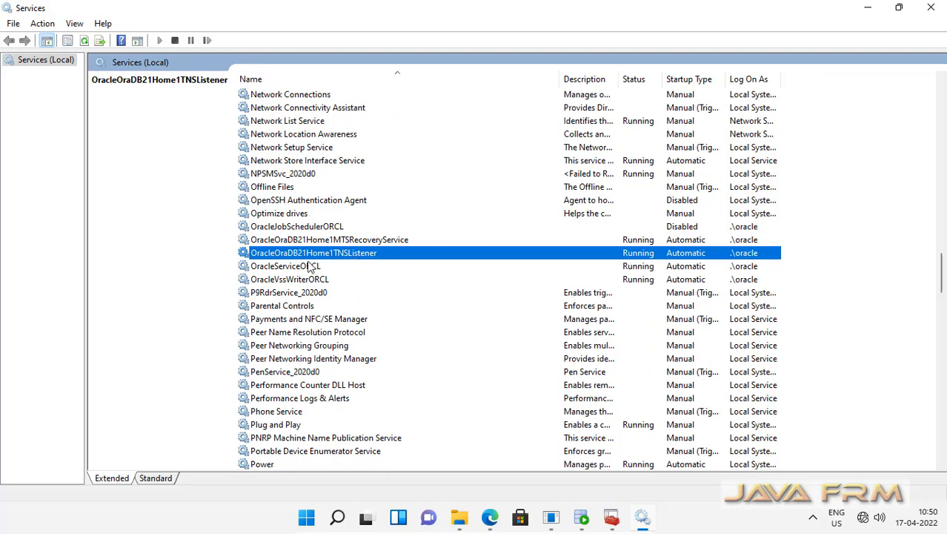
pyautogui.click(295, 268)
pyautogui.click(311, 287)
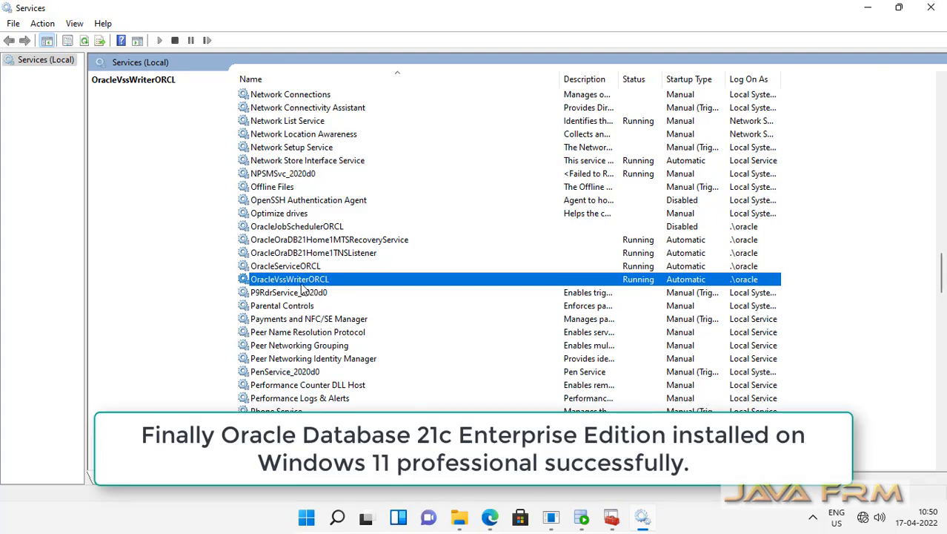
pyautogui.scroll(-13, 332, 379)
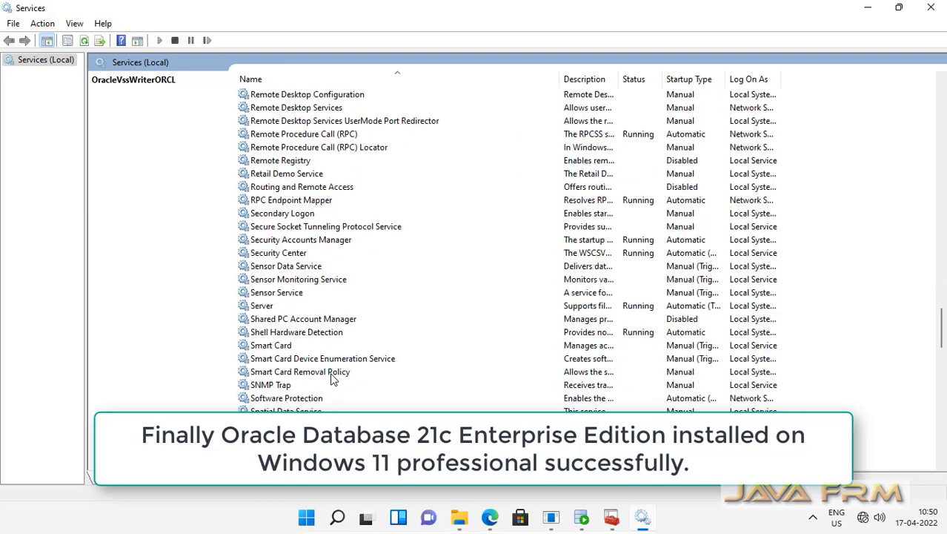
pyautogui.scroll(18, 332, 380)
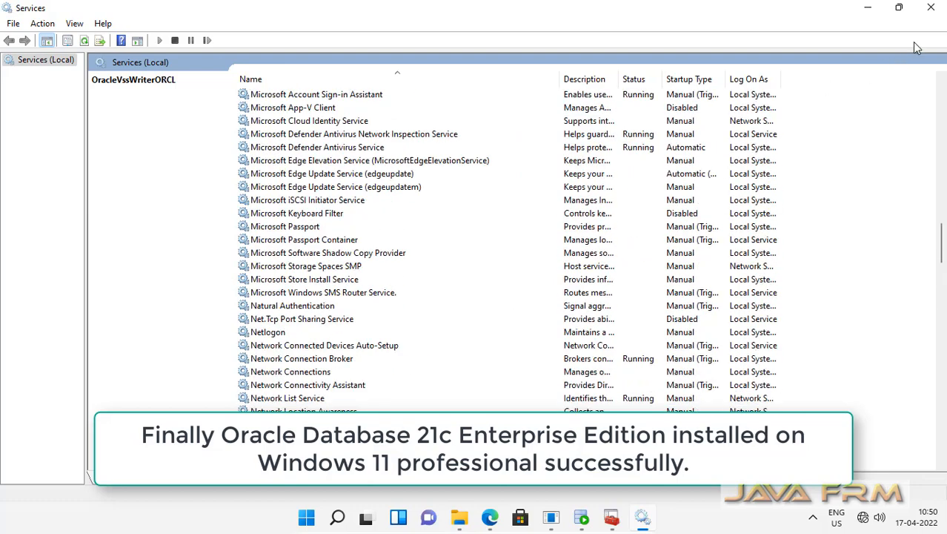
pyautogui.click(931, 7)
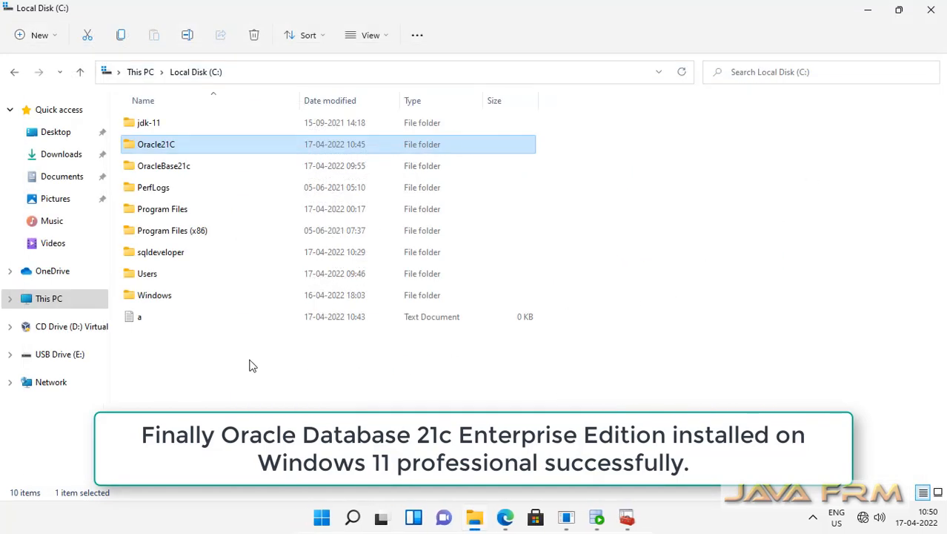
# Return Explorer to This PC, close Oracle Instance Manager, and close SQL Developer's PDB query worksheet
pyautogui.click(141, 72)
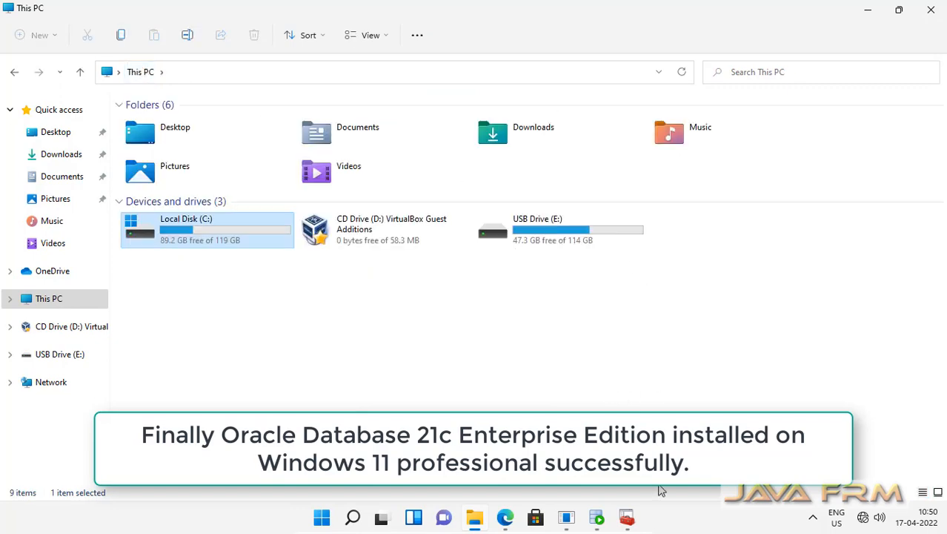
pyautogui.click(627, 519)
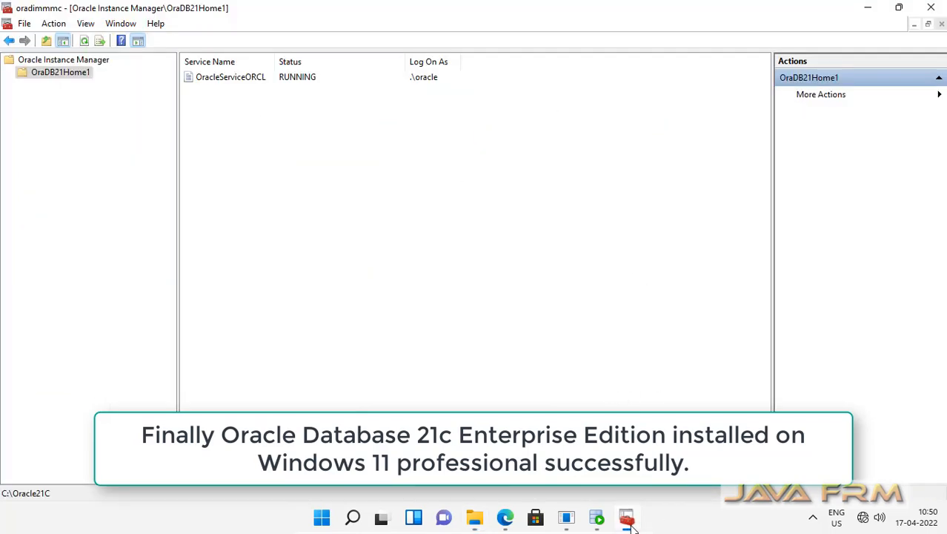
pyautogui.click(931, 7)
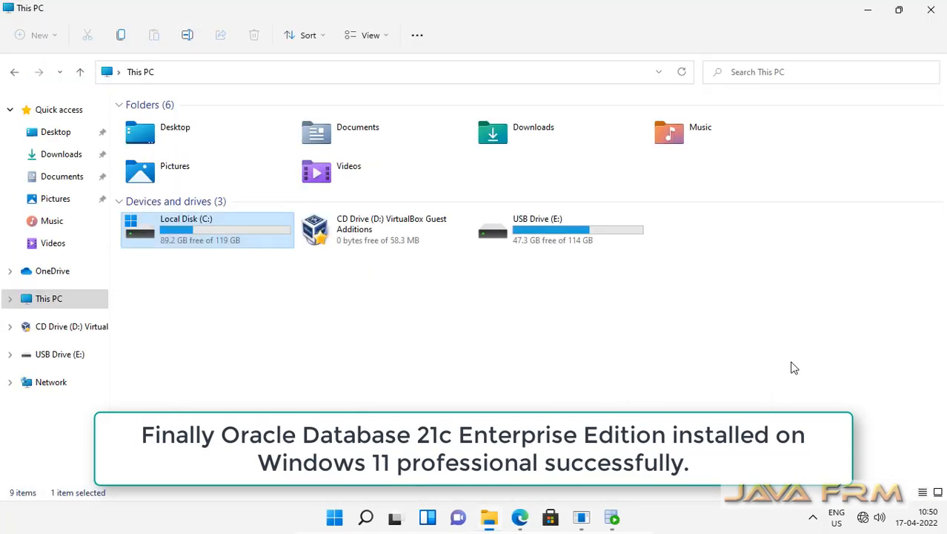
pyautogui.click(614, 517)
pyautogui.click(360, 69)
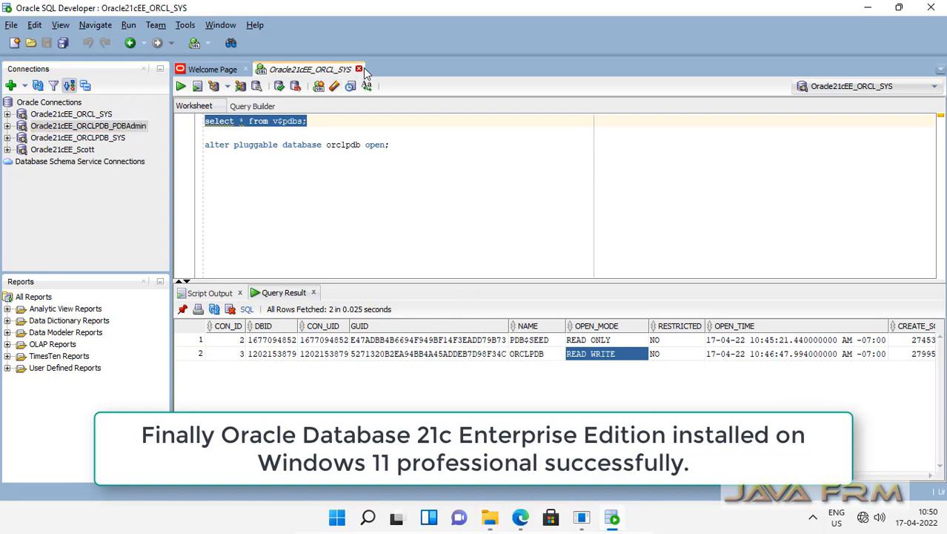
# Discard the worksheet unsaved and disconnect the Oracle21cEE_ORCL_SYS and Oracle21cEE_ORCLPDB_PDBAdmin connections
pyautogui.click(503, 279)
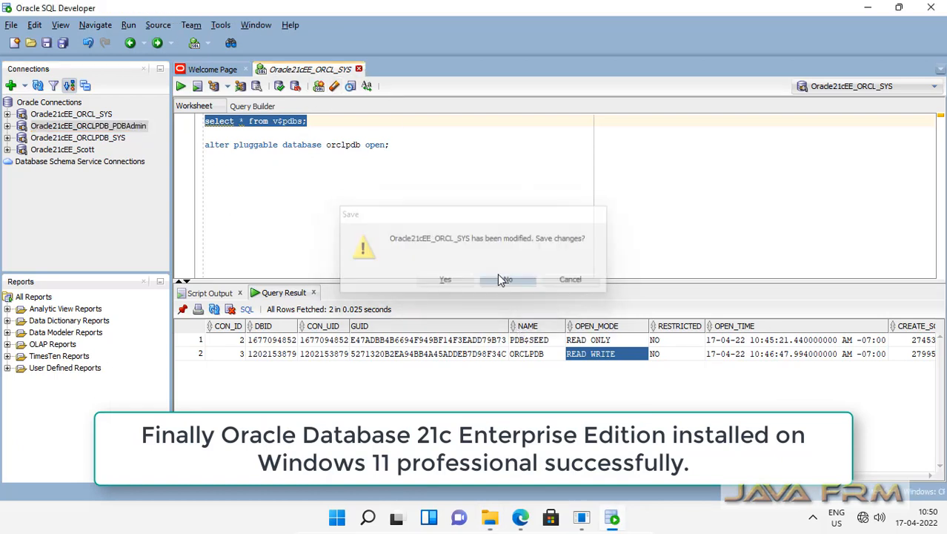
pyautogui.click(53, 115)
pyautogui.rightClick(55, 120)
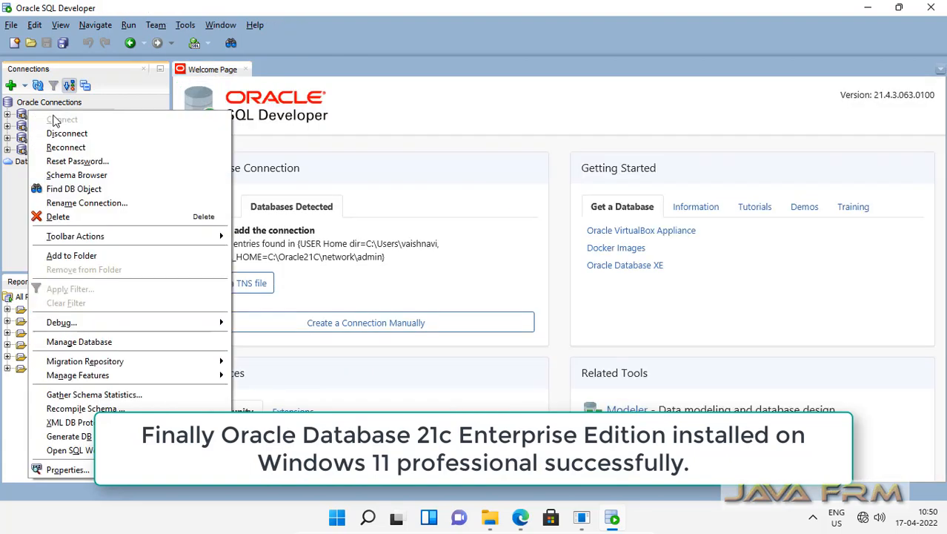
pyautogui.click(111, 136)
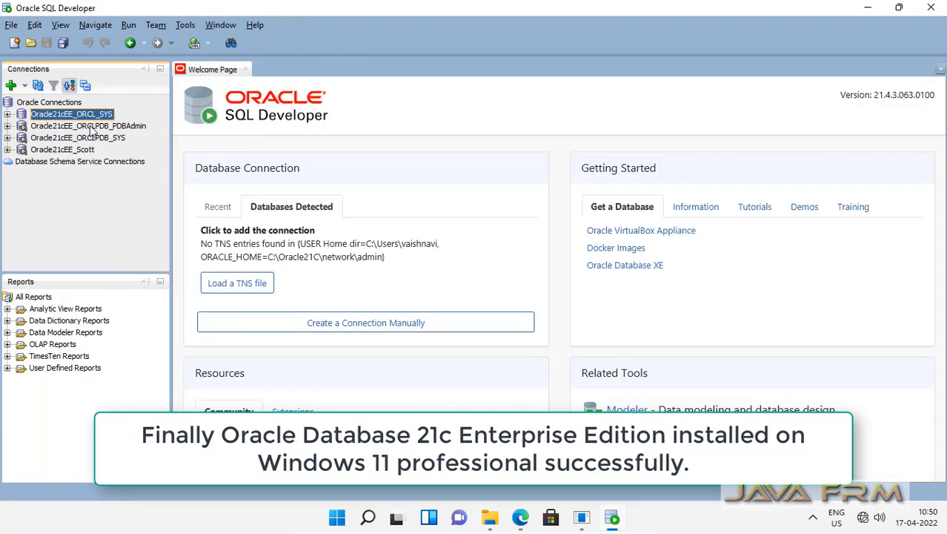
pyautogui.click(92, 127)
pyautogui.rightClick(90, 125)
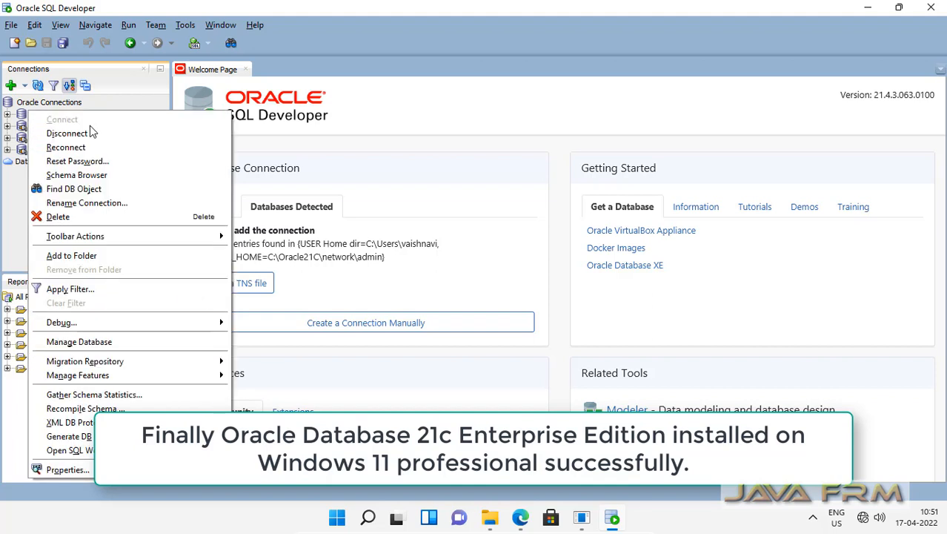
pyautogui.click(89, 131)
# Disconnect Oracle21cEE_ORCLPDB_SYS and Oracle21cEE_Scott, then quit SQL Developer
pyautogui.click(91, 137)
pyautogui.rightClick(91, 137)
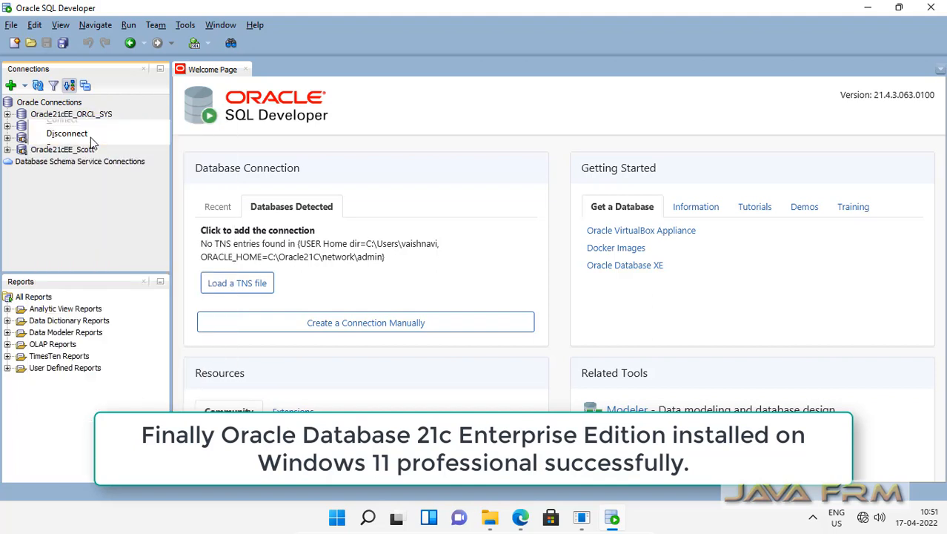
pyautogui.click(102, 132)
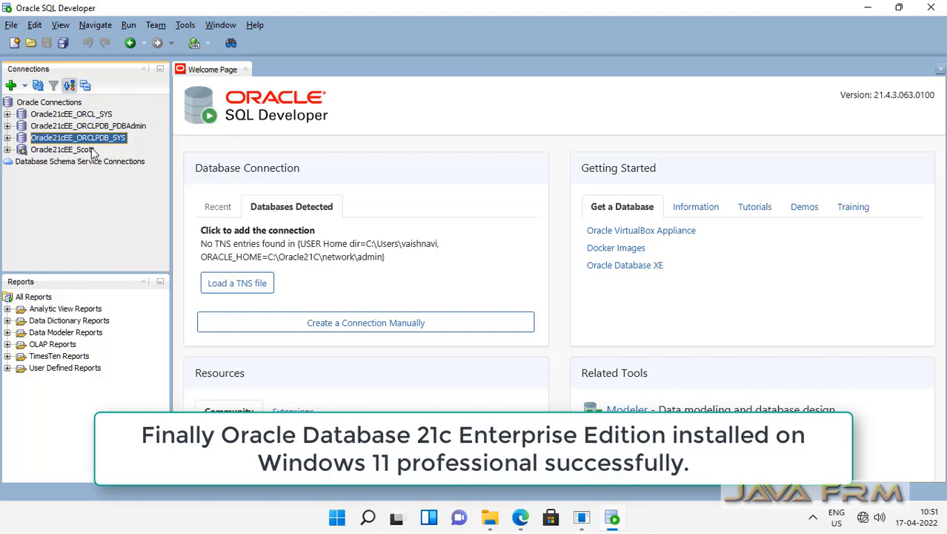
pyautogui.click(88, 151)
pyautogui.rightClick(88, 150)
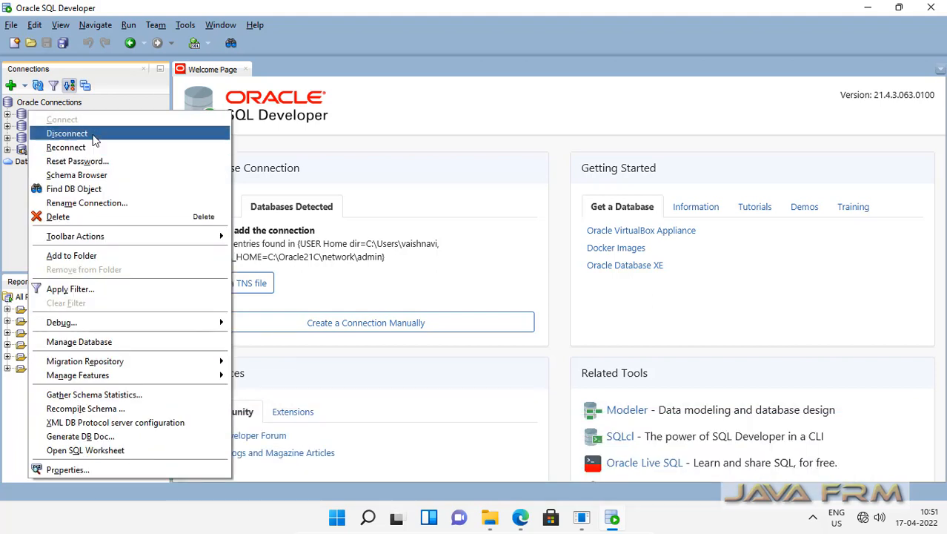
pyautogui.click(94, 132)
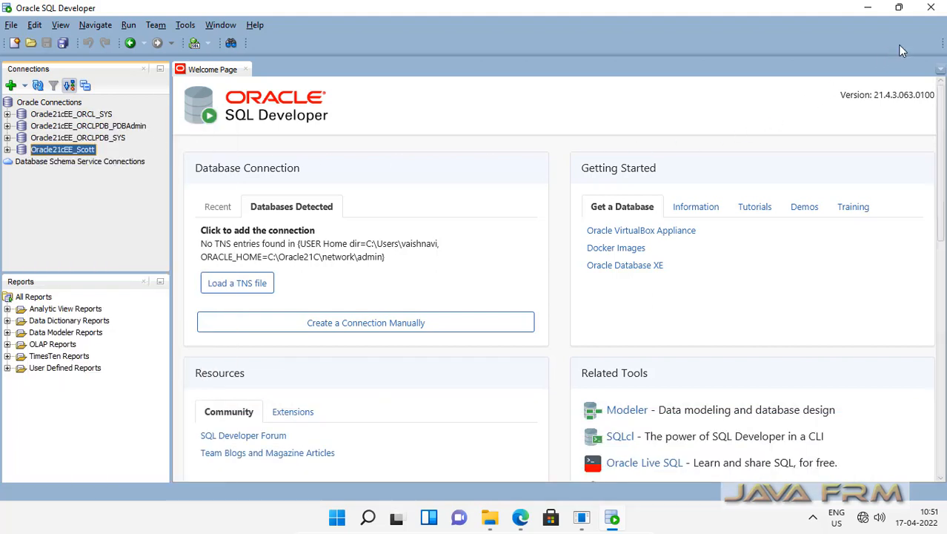
pyautogui.click(932, 11)
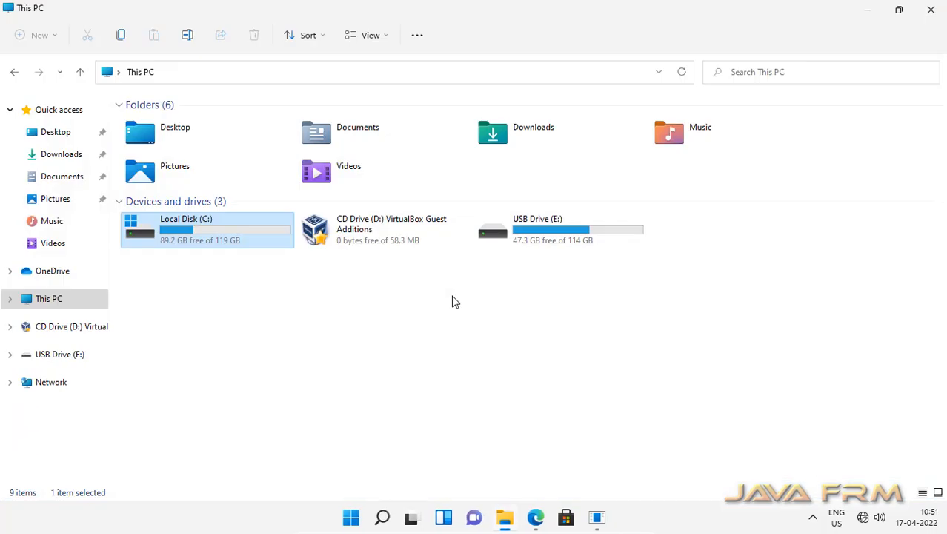
pyautogui.click(597, 517)
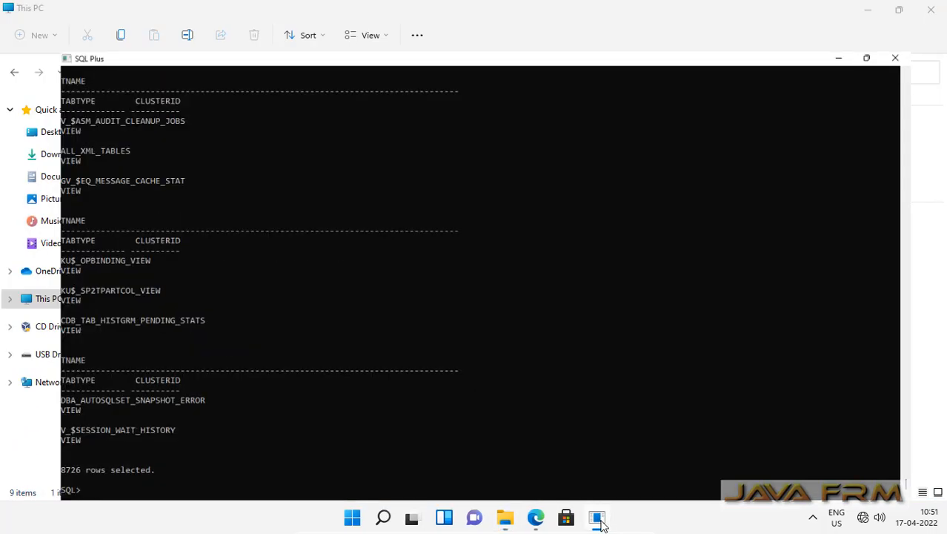
# Look over the SQL Plus output ending in 8726 rows selected, then close the console
pyautogui.scroll(6, 384, 387)
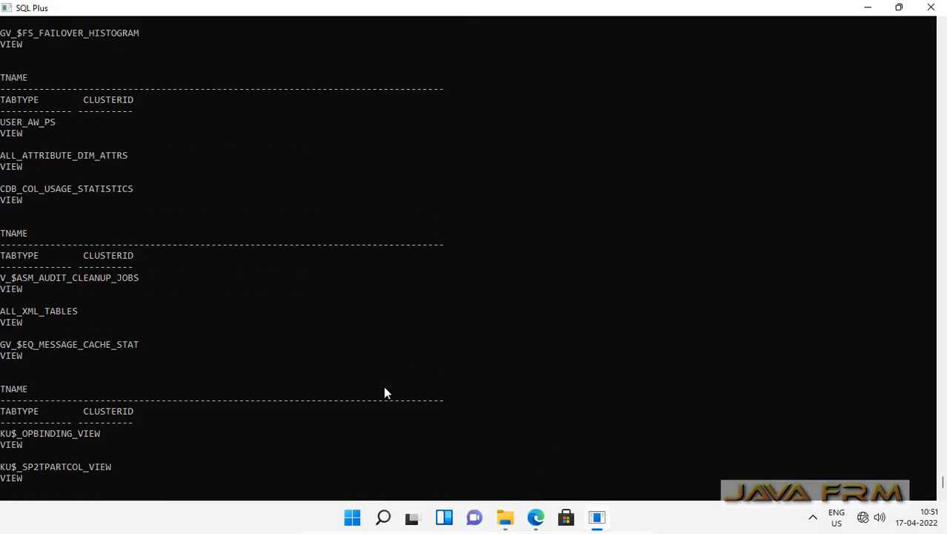
pyautogui.scroll(-6, 384, 387)
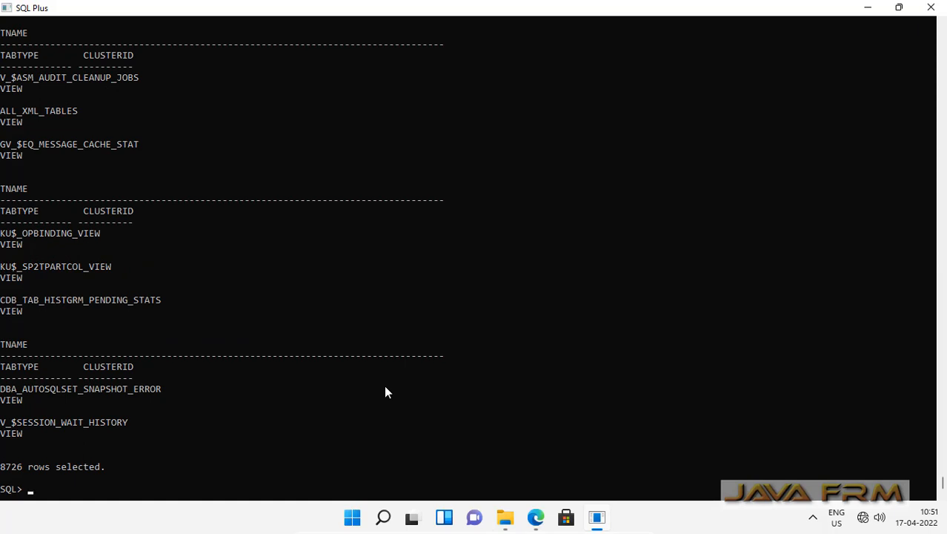
pyautogui.click(931, 8)
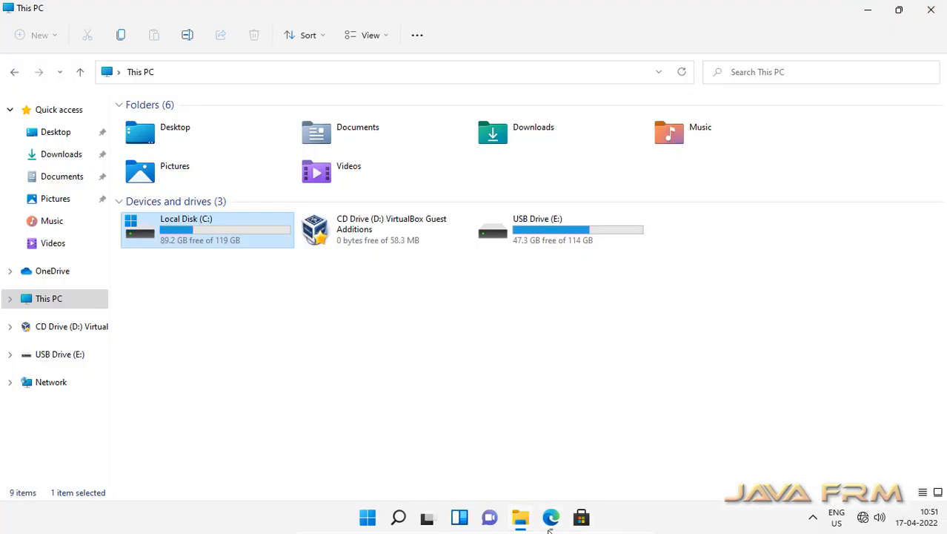